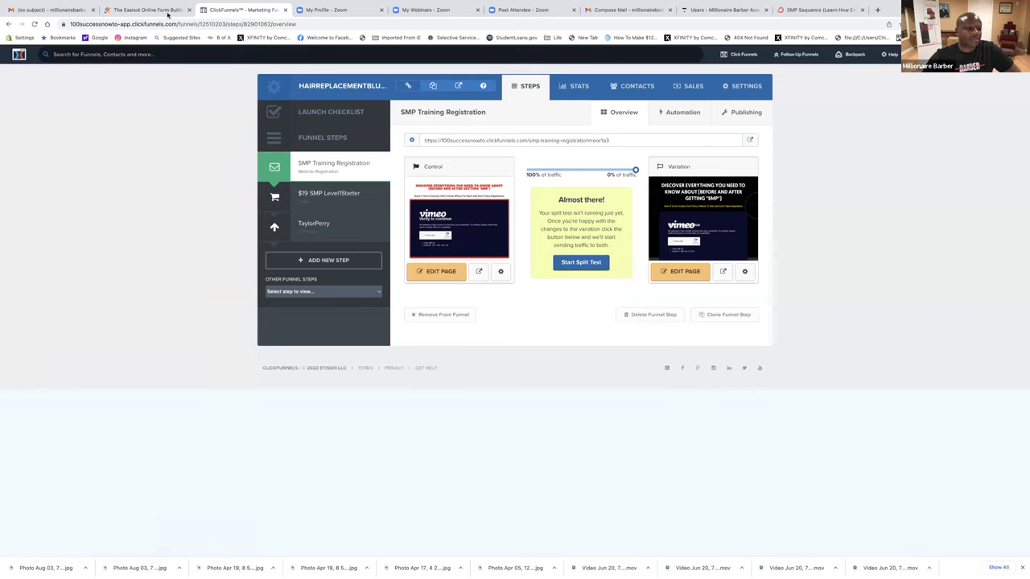
Open the SMP Training Registration funnel step's settings and change its name to NewStyleSMP.
mouse_move(128, 3)
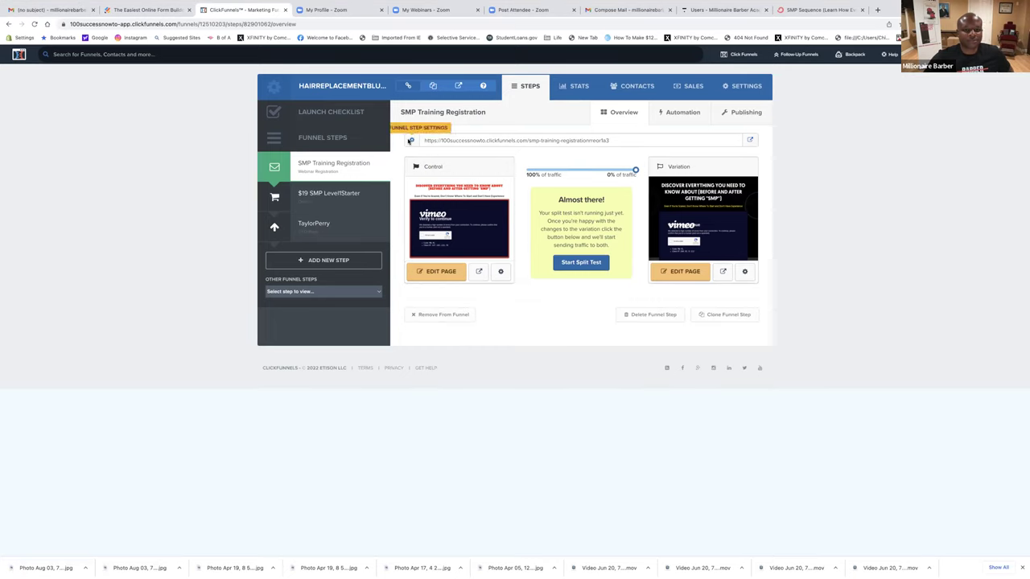
click(411, 141)
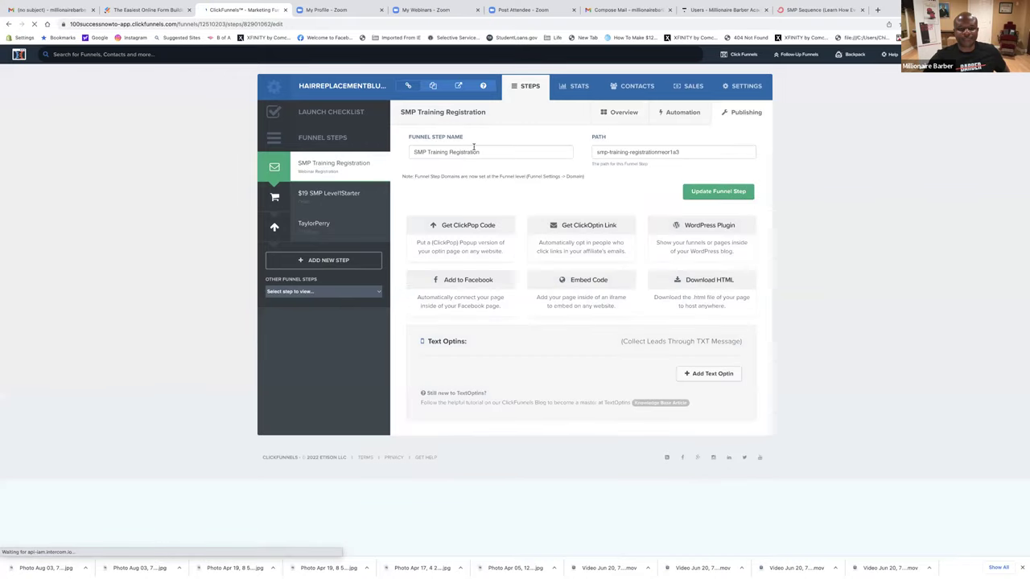
drag(480, 152, 401, 153)
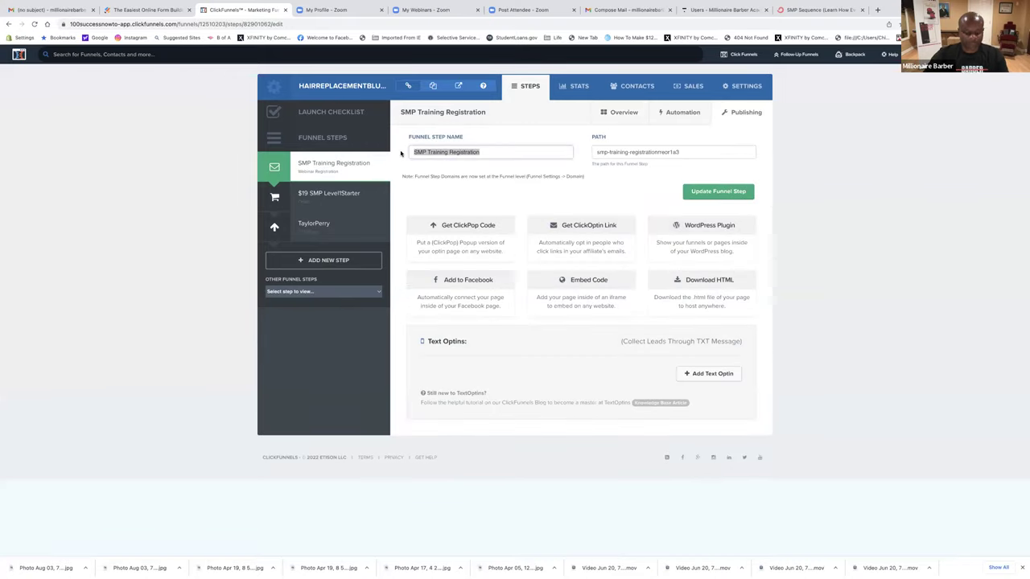
text(NewSty)
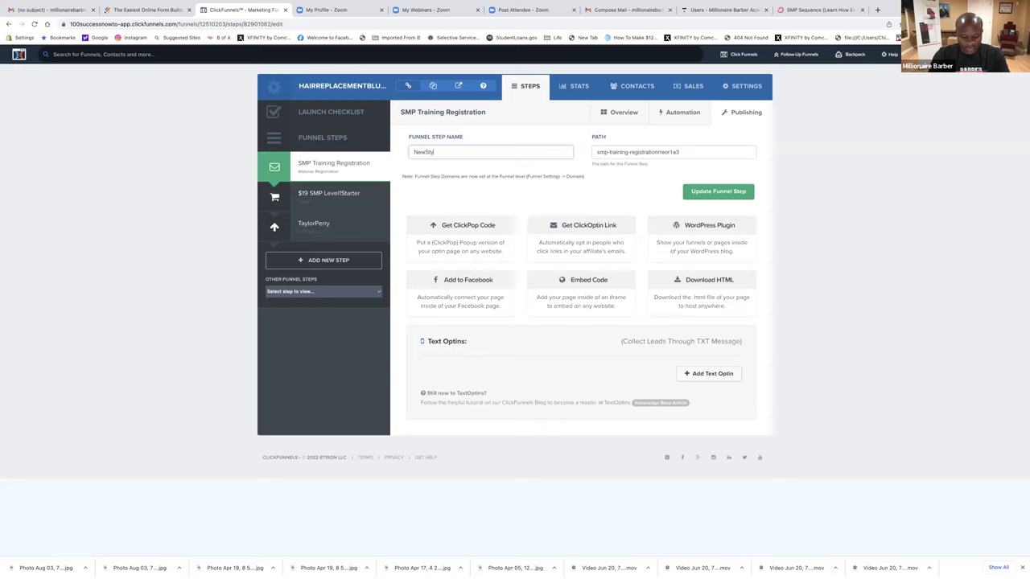
text(leSMP)
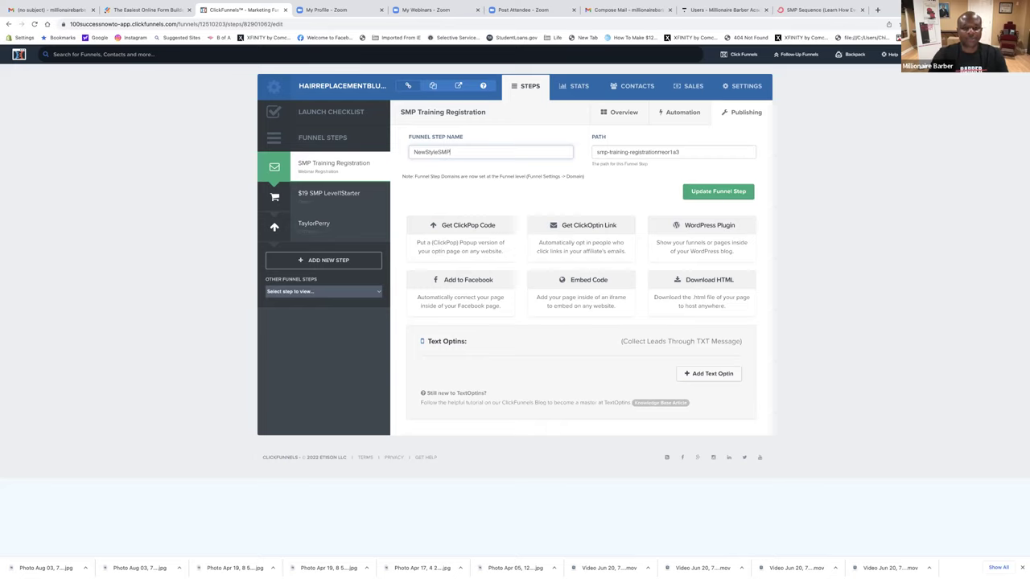
Reuse the name NewStyleSMP as the funnel step's path and save the funnel step.
double_click(427, 152)
key(ctrl+c)
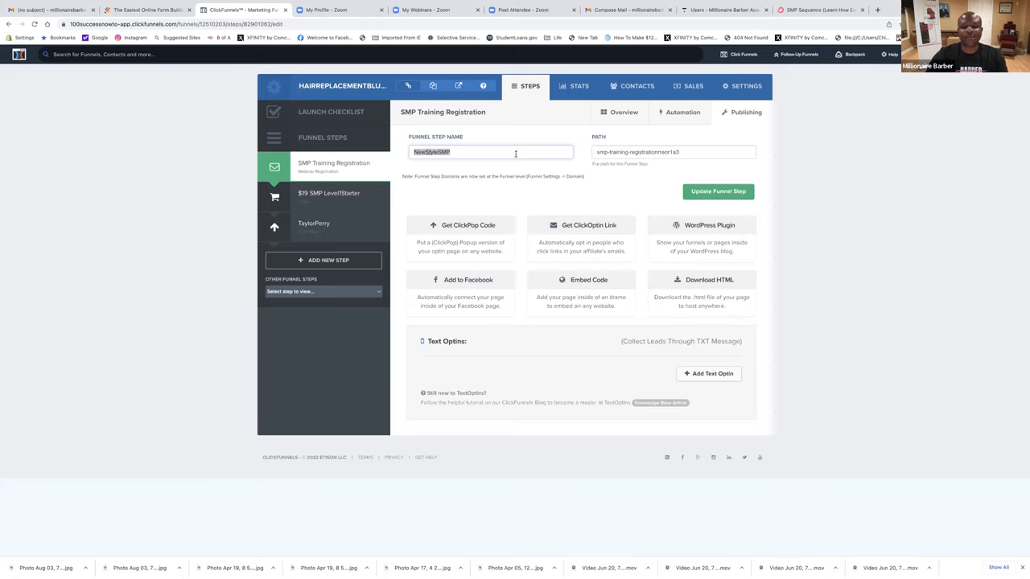
triple_click(606, 153)
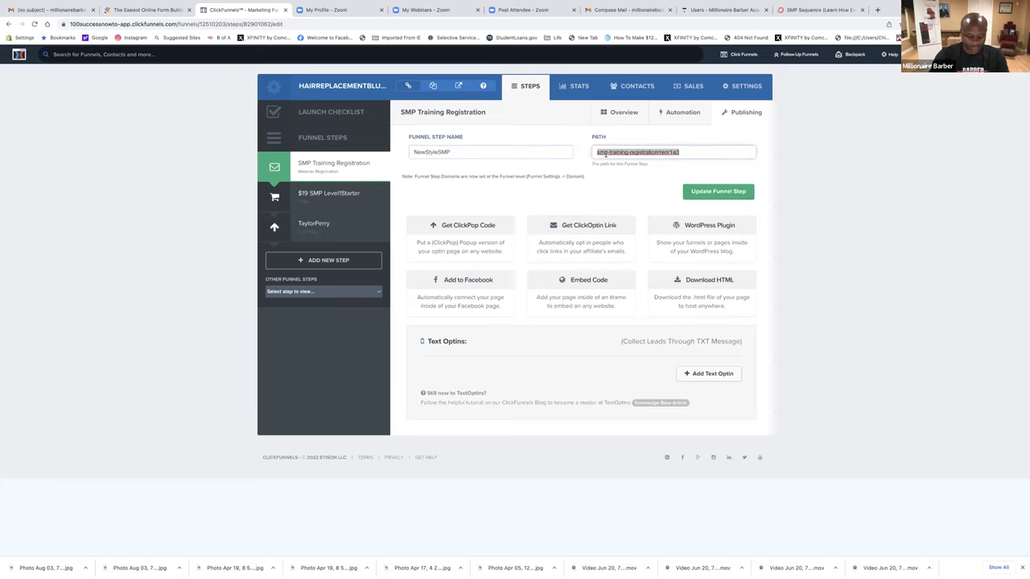
key(ctrl+v)
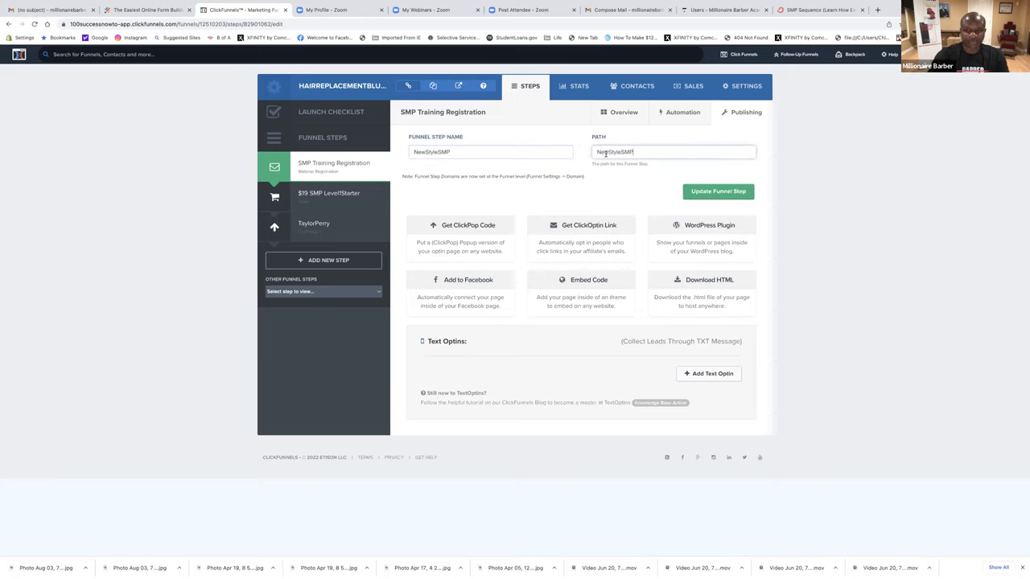
click(707, 193)
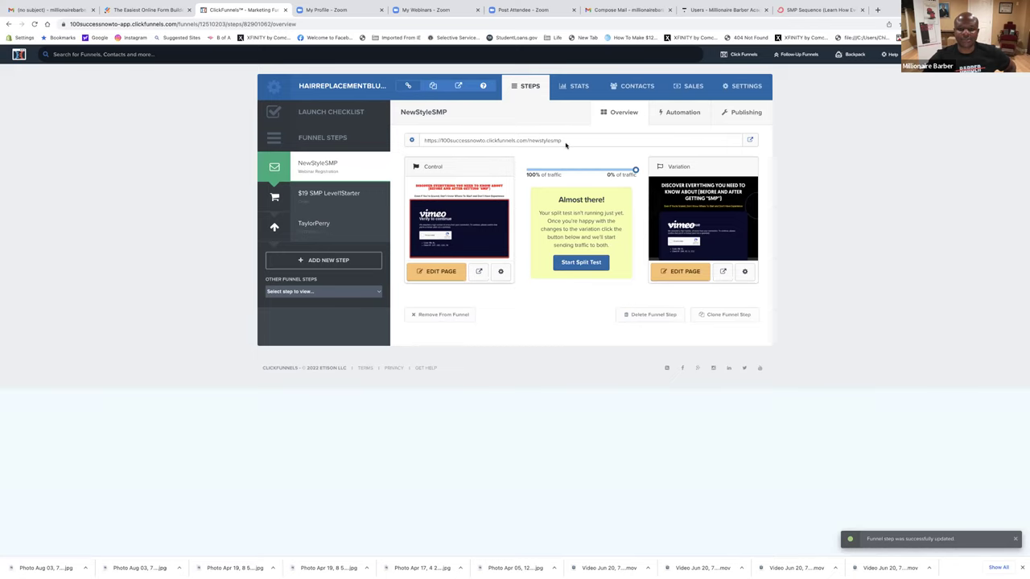
Set the control page's name to NewStyleSMP1 and its path to NewStyleSMP, and save the page settings.
click(501, 272)
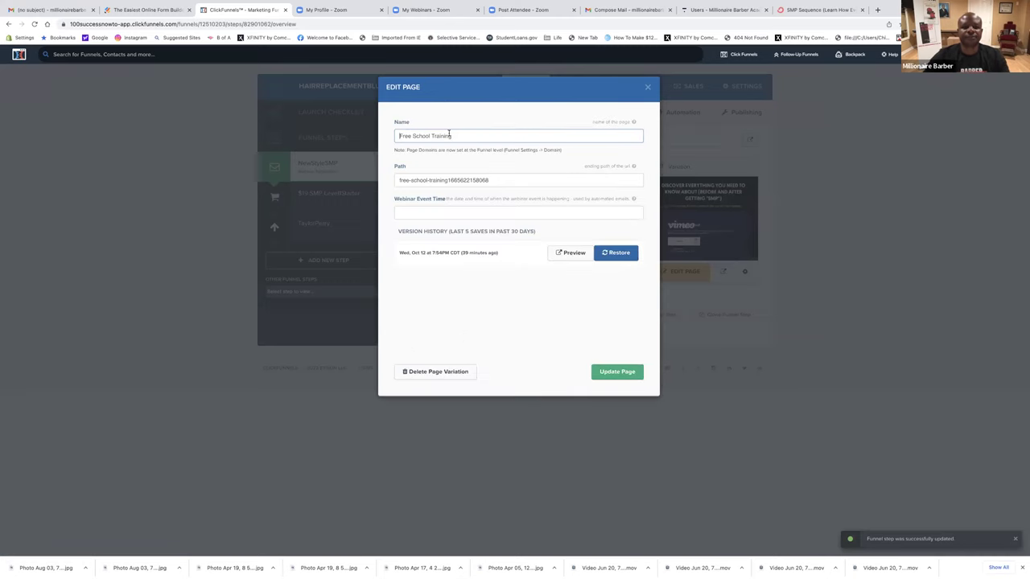
triple_click(449, 134)
key(super+v)
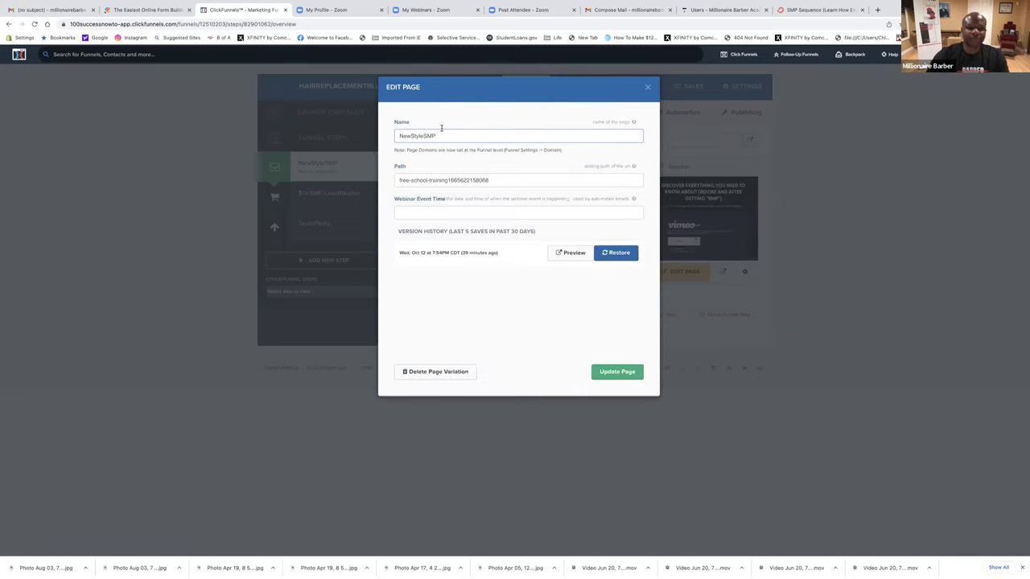
triple_click(418, 180)
key(super+v)
click(435, 133)
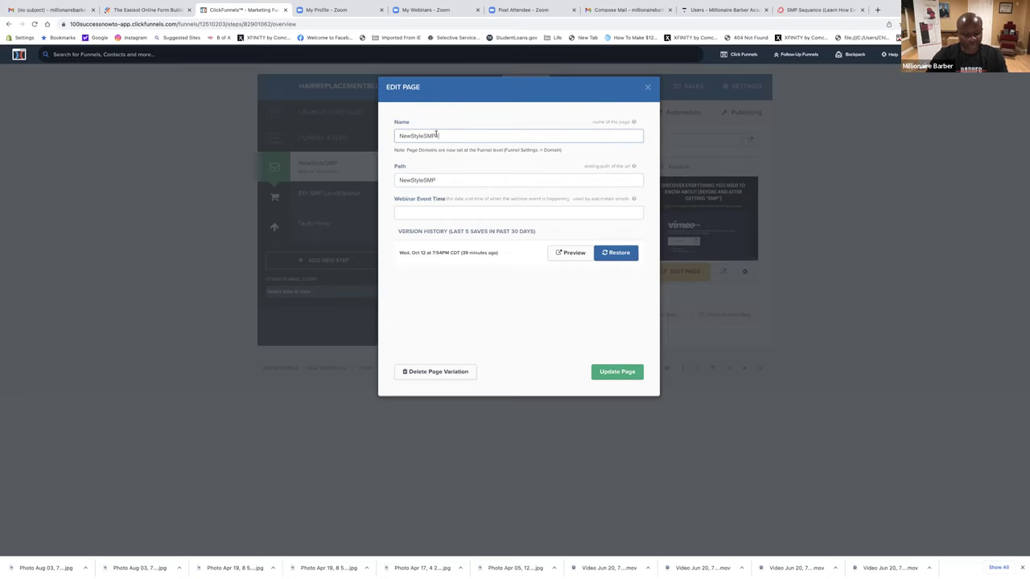
click(440, 180)
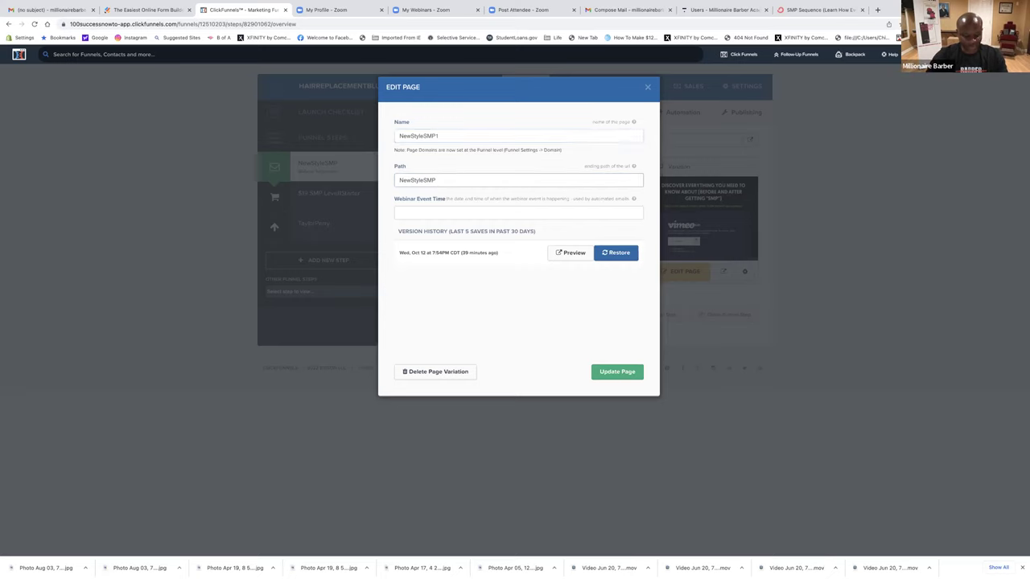
click(615, 371)
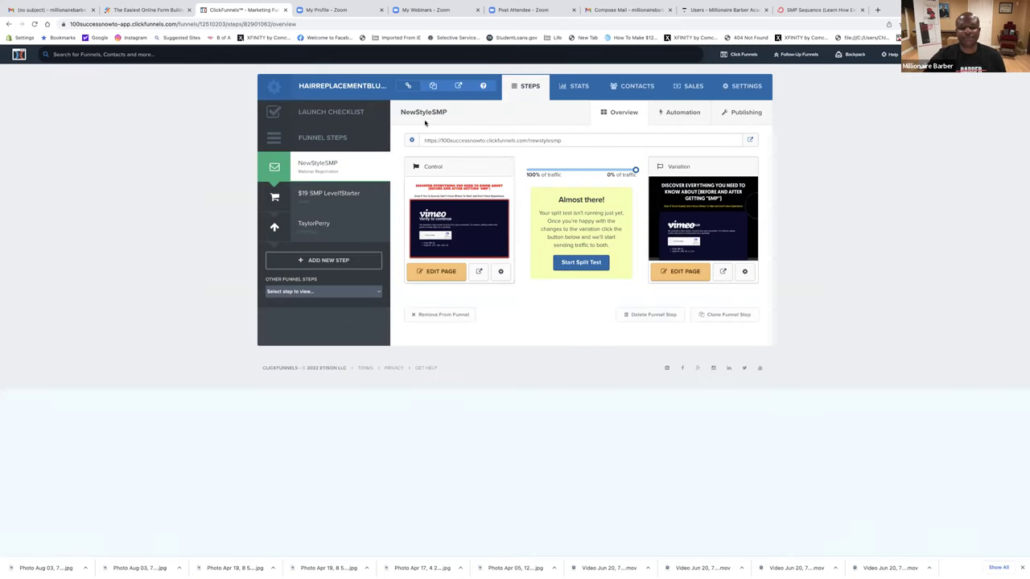
Open the control page for editing and replace the headline's words before the parenthesis with HOW TO.
click(430, 273)
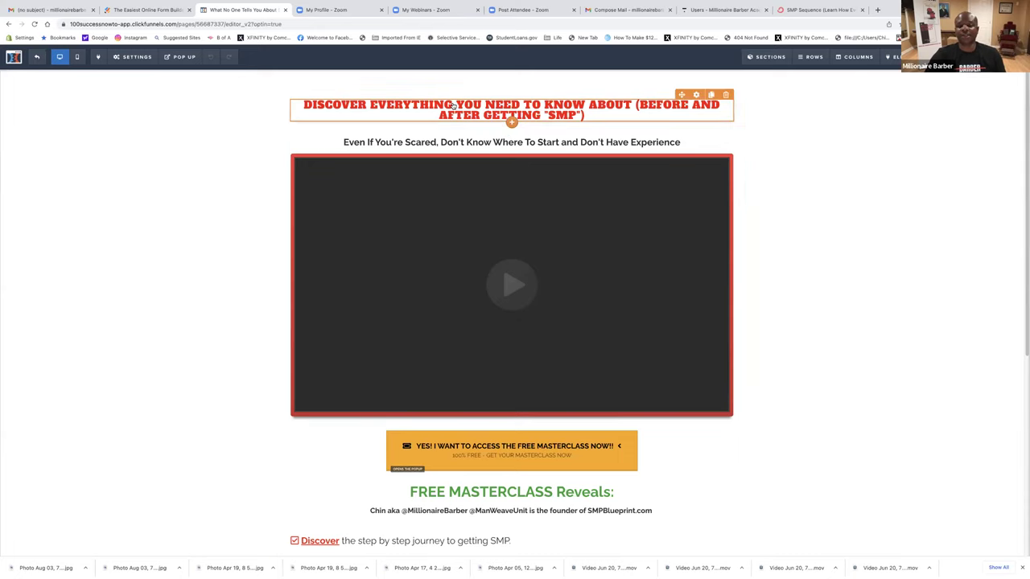
click(638, 105)
double_click(639, 105)
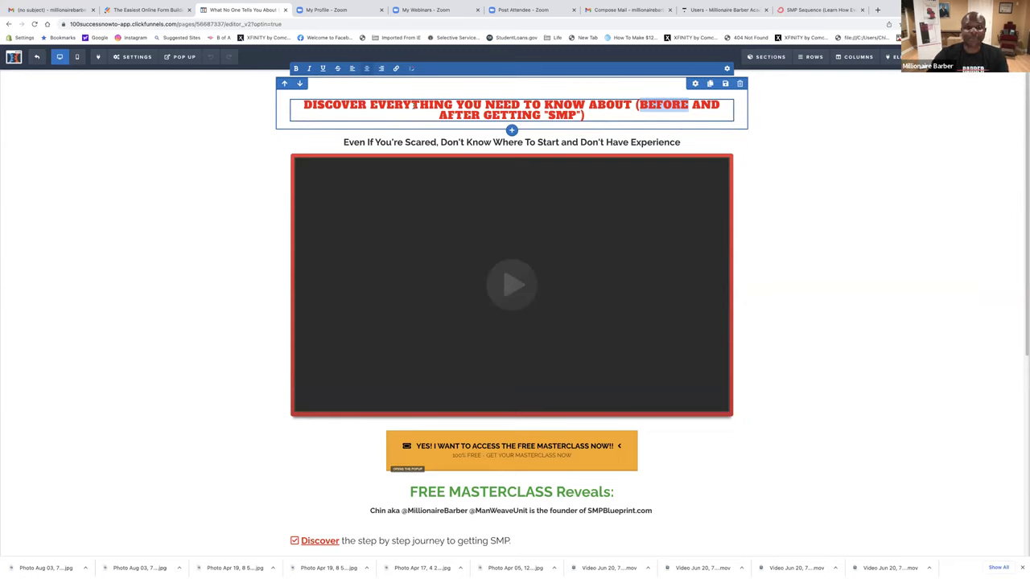
click(405, 108)
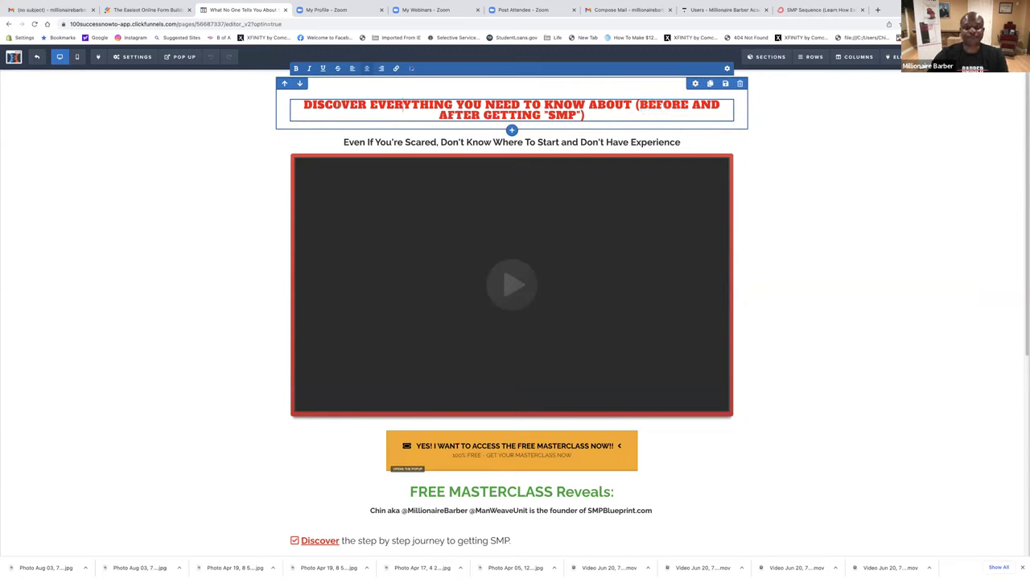
click(305, 105)
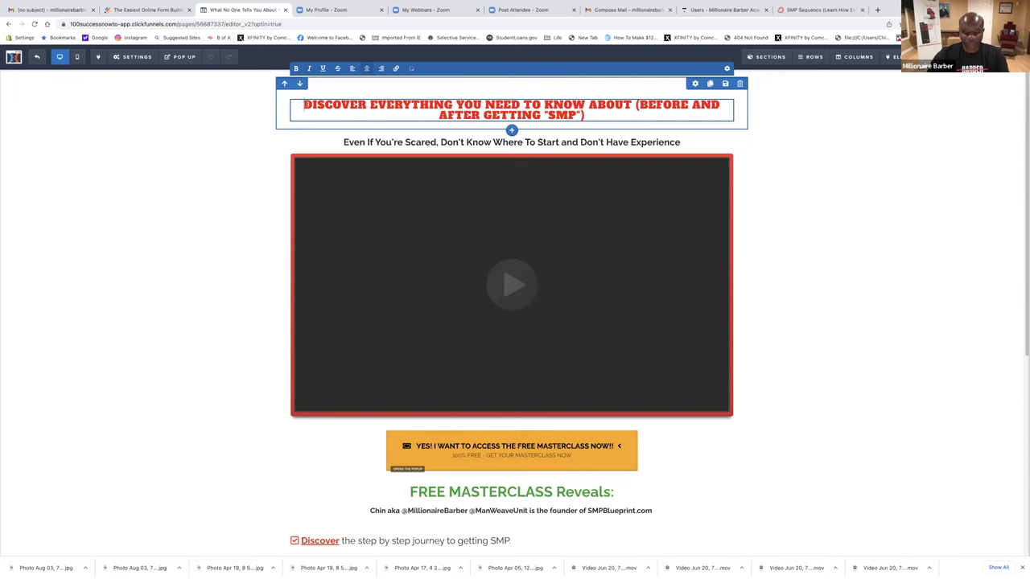
drag(305, 105, 621, 101)
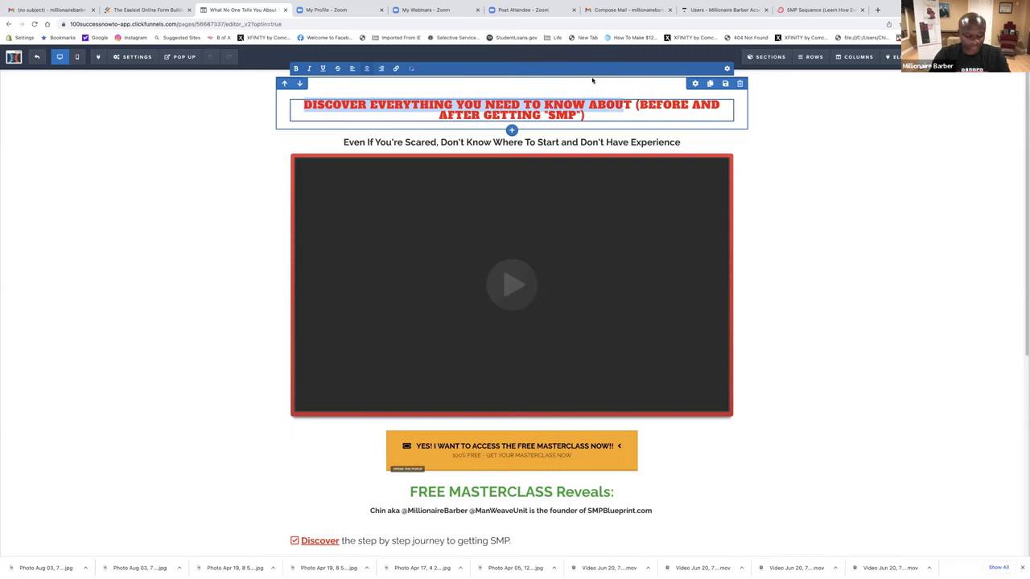
text(HOW TO T)
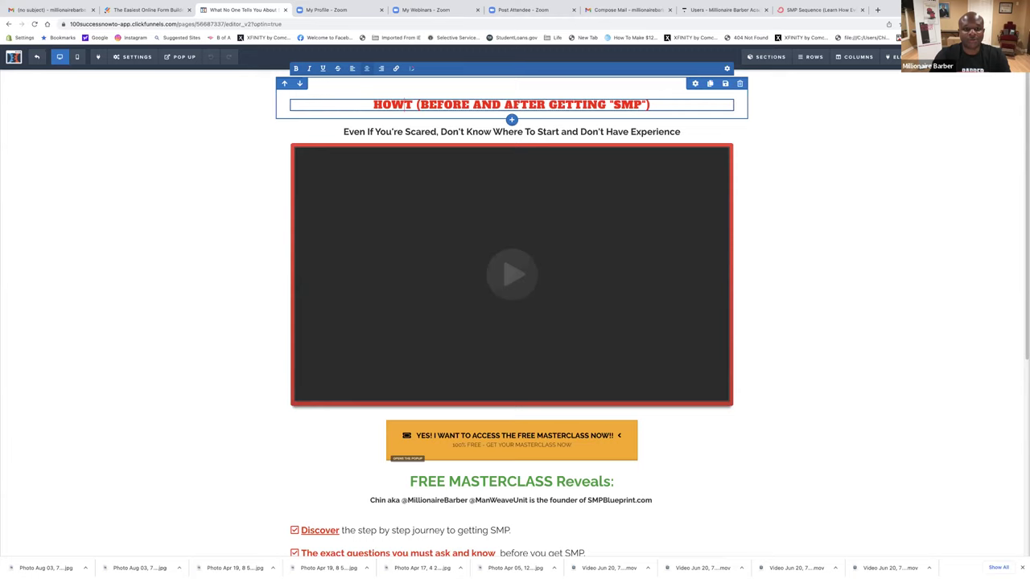
Continue the headline after HOW TO with the words EASILY MASTER SMP.
key(BackSpace)
text(MASTERY)
key(BackSpace)
key(BackSpace)
key(BackSpace)
key(BackSpace)
key(BackSpace)
text(T)
key(BackSpace)
key(BackSpace)
text(EASI)
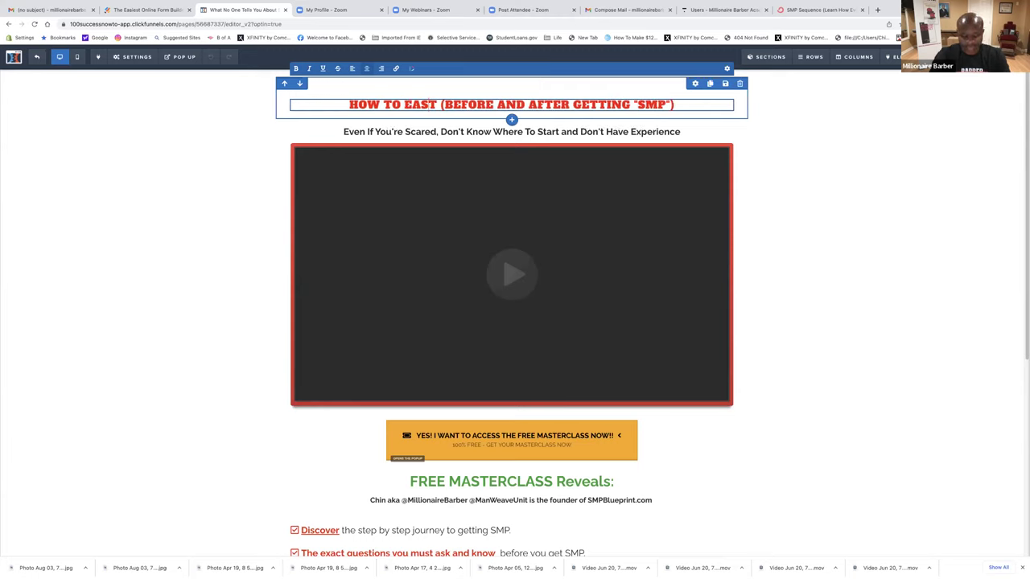
text(LY MASTER)
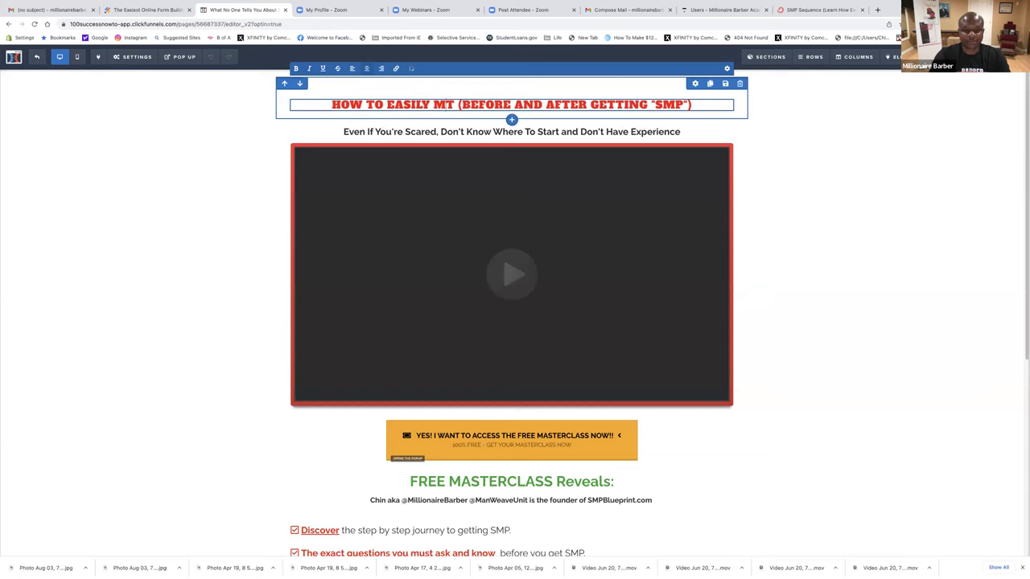
text( SMP)
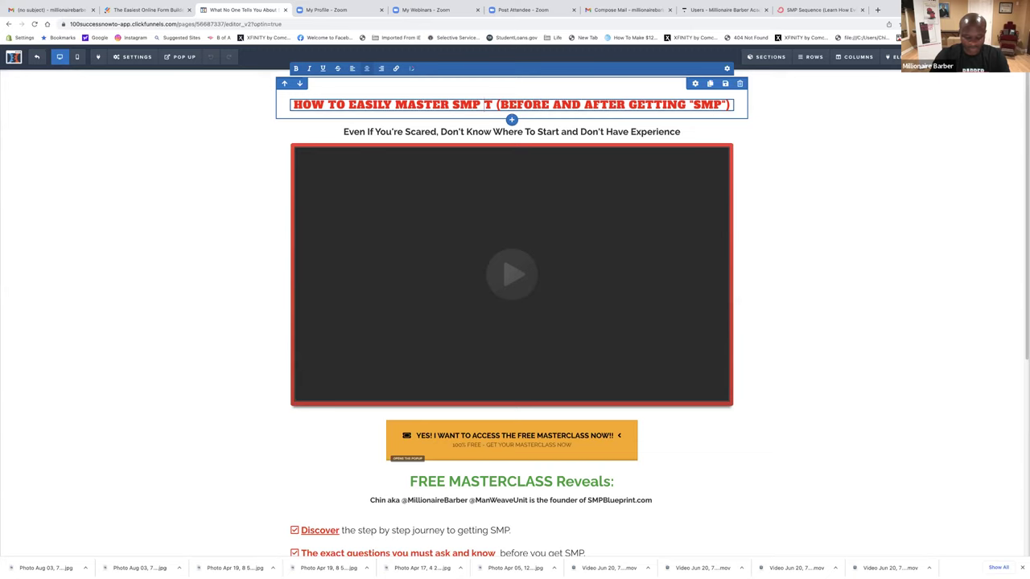
Add (SCALP MICROPIGMENTATION) after SMP in the headline.
text((SCALP MICROPI)
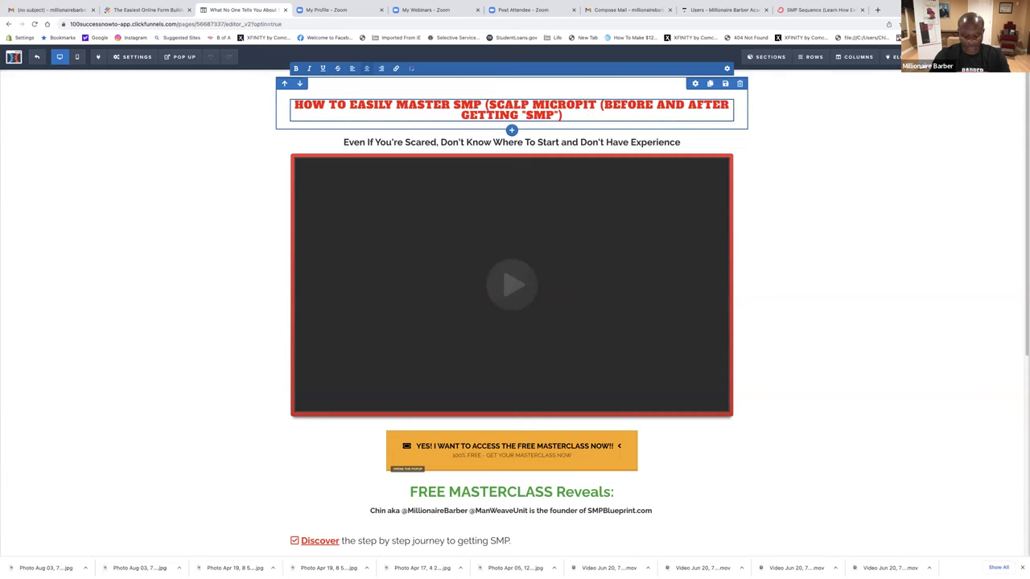
text(GMENTAIO)
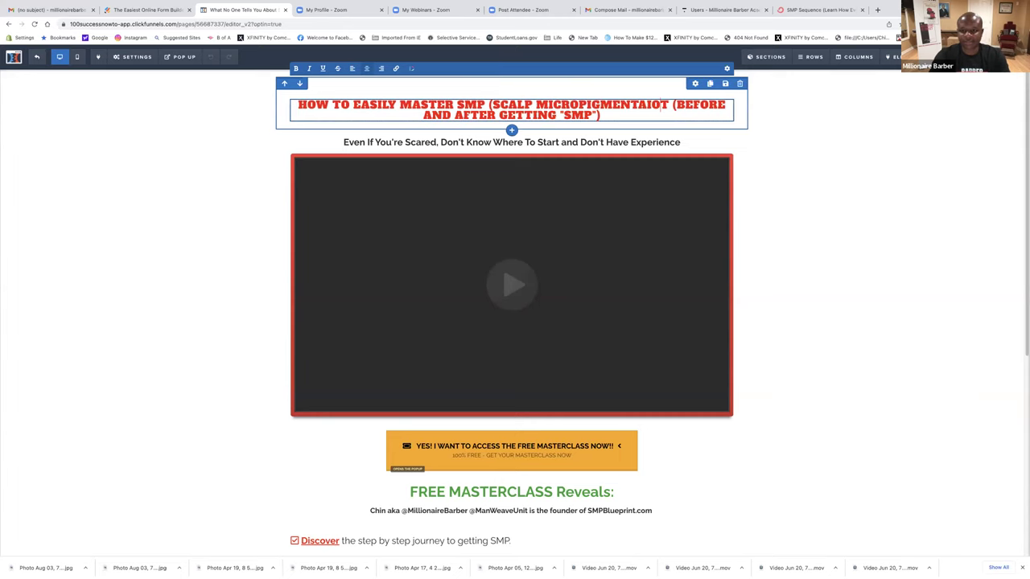
key(BackSpace)
key(BackSpace)
text(TION)
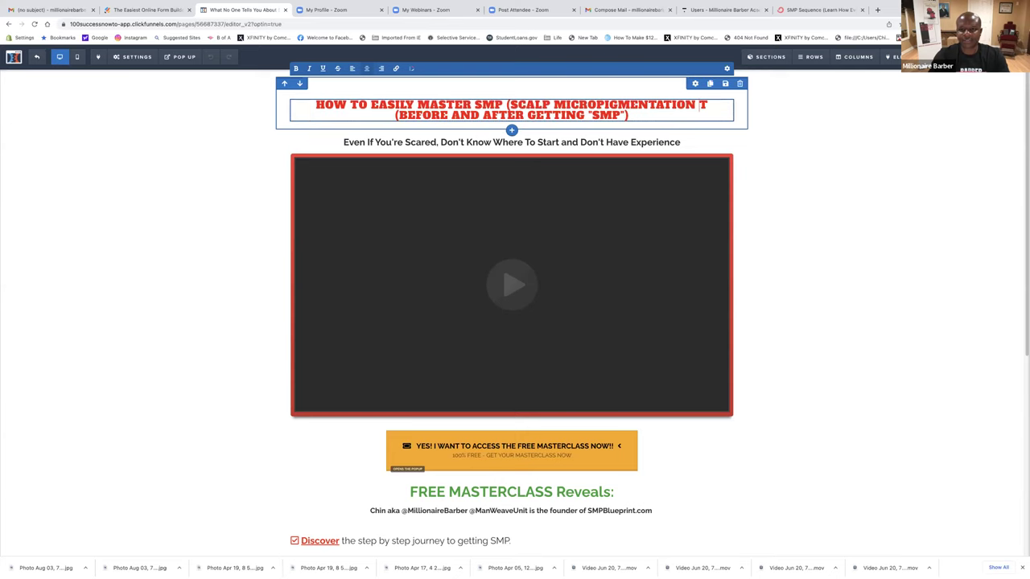
key(BackSpace)
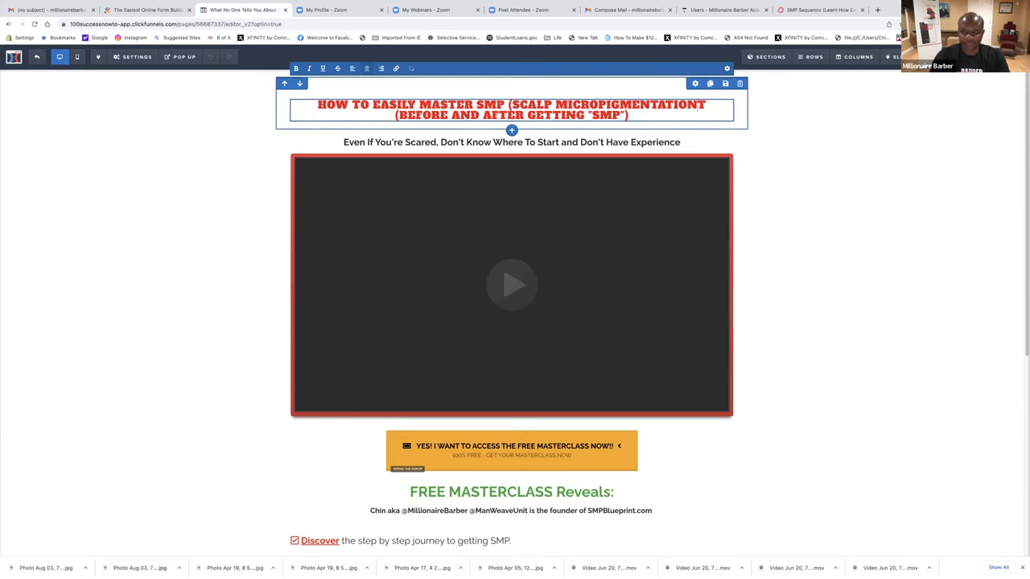
text())
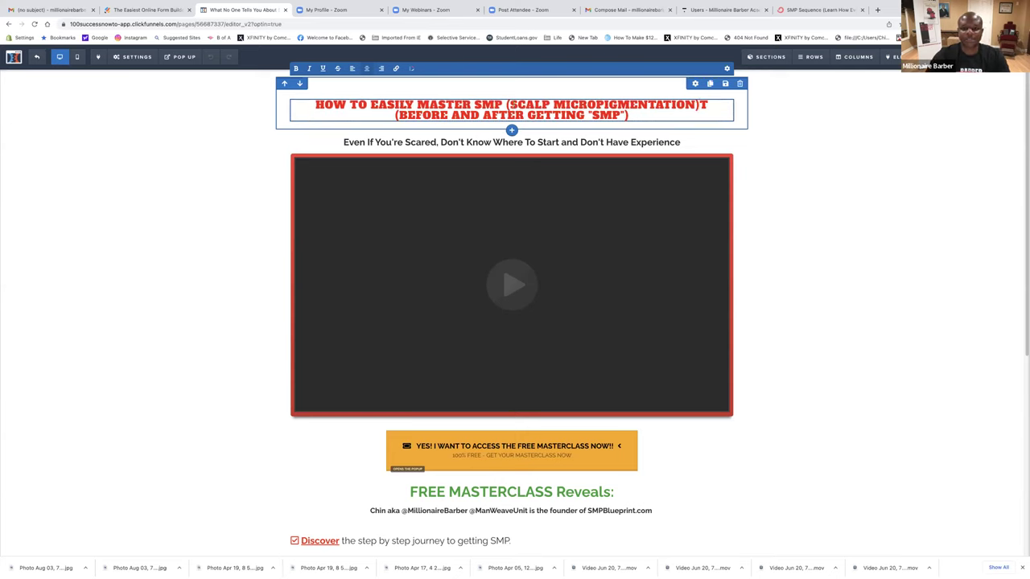
Replace the parentheses around SCALP MICROPIGMENTATION with a dash after SMP, and delete the stray T and extra space.
click(509, 104)
key(BackSpace)
key(BackSpace)
text(-)
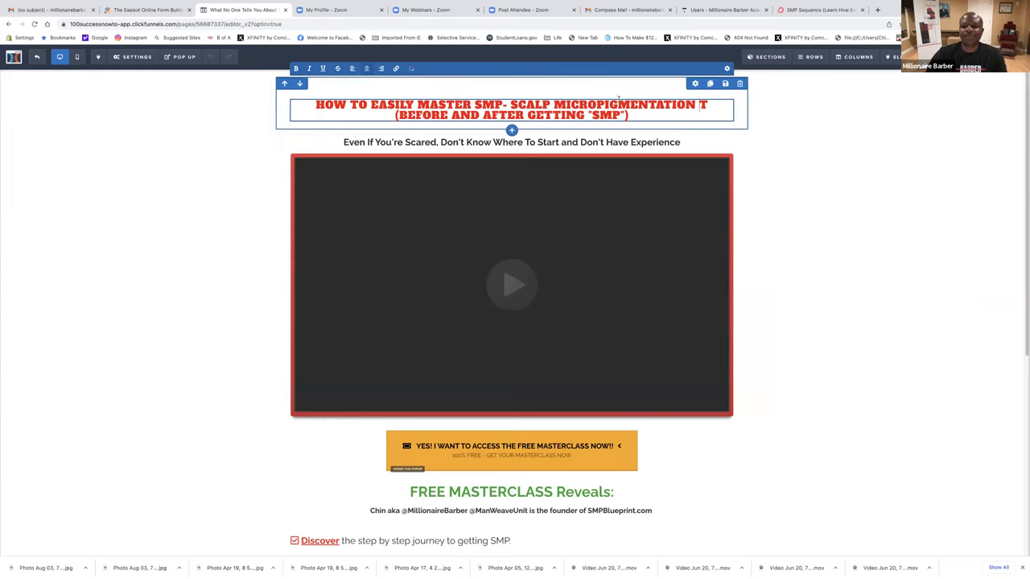
click(705, 103)
key(BackSpace)
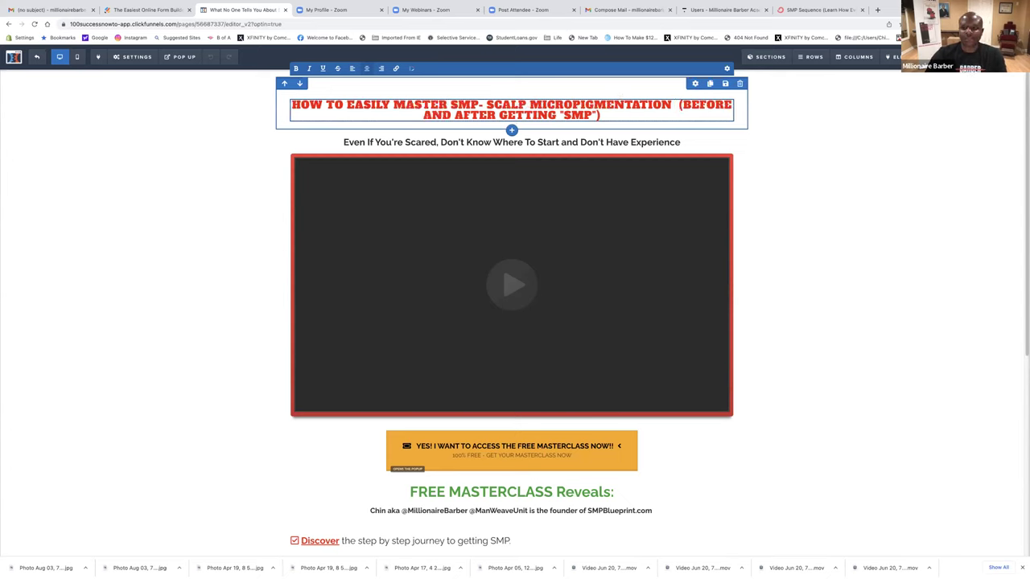
key(BackSpace)
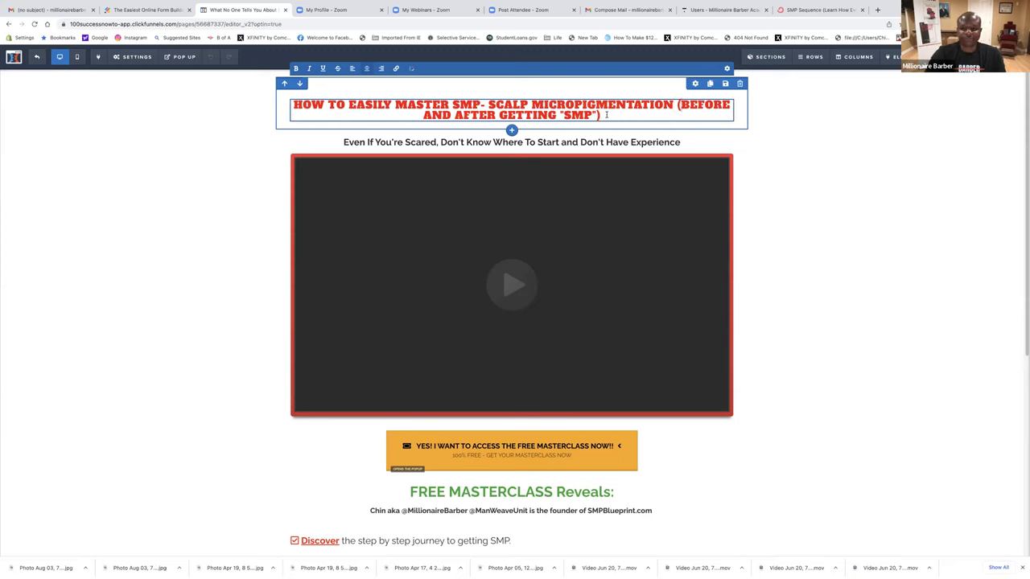
Replace the words inside the headline's parentheses with EVEN IF.
drag(597, 115, 692, 94)
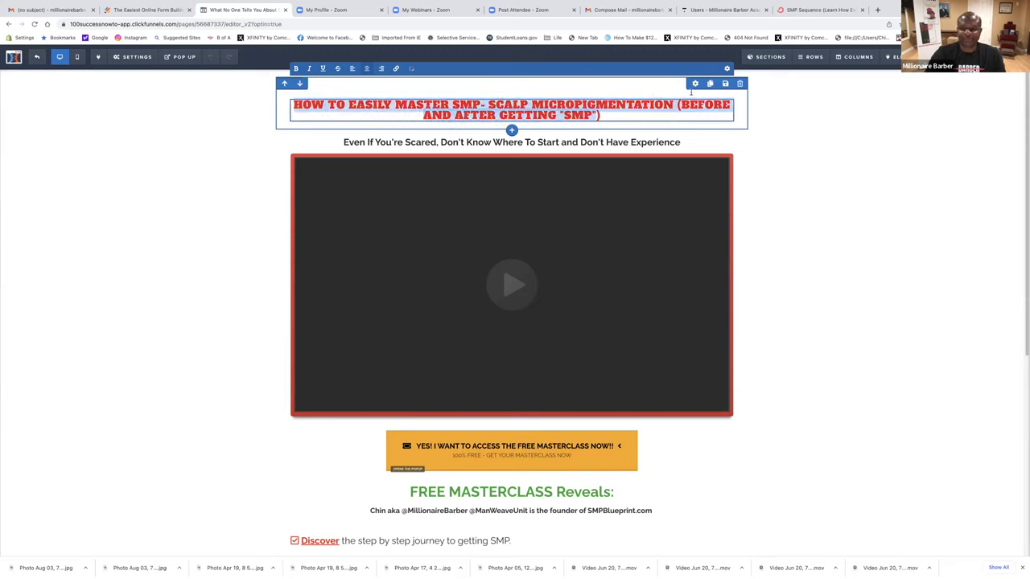
key(BackSpace)
key(BackSpace)
key(BackSpace)
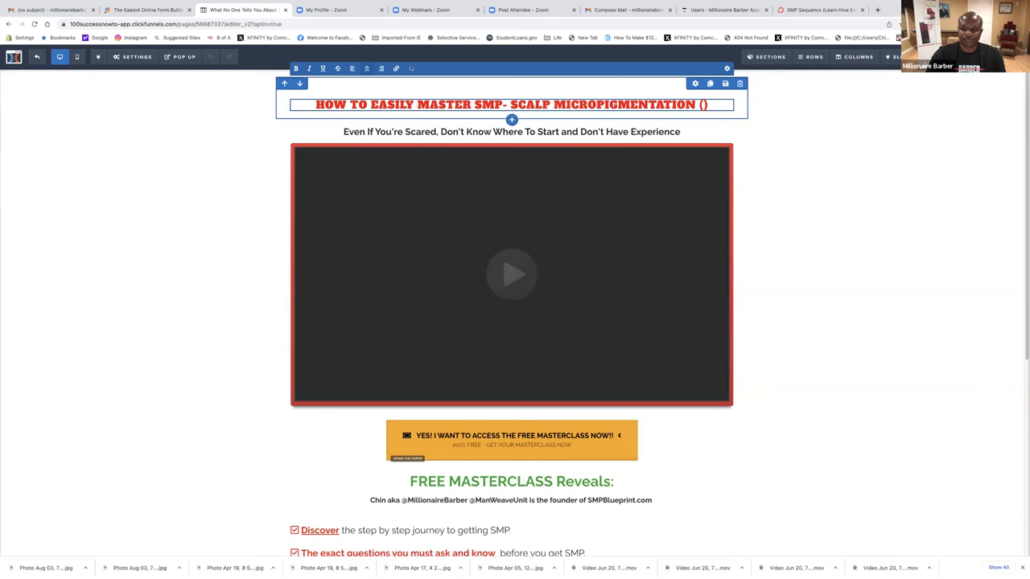
text(EVEN)
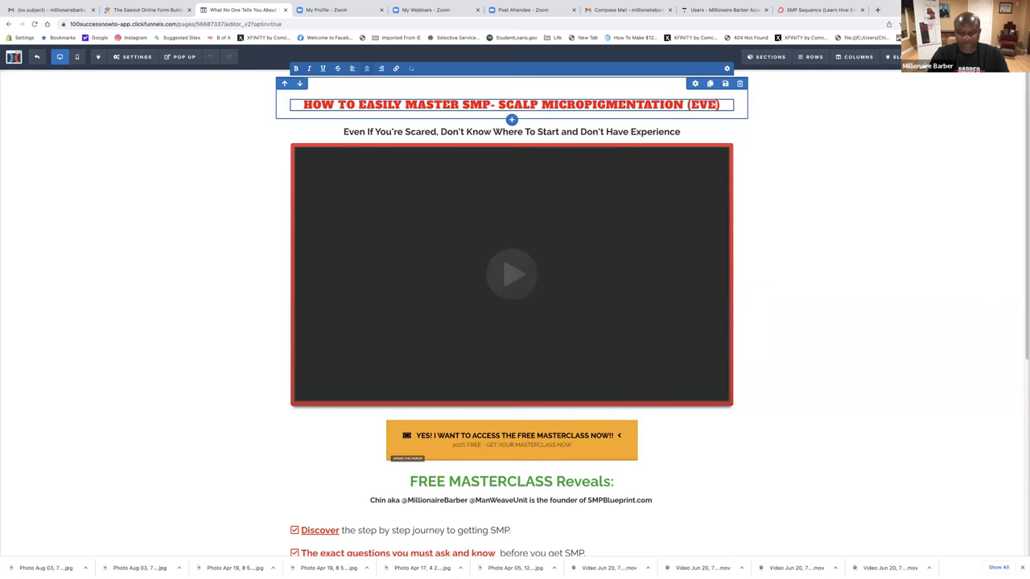
text( IF)
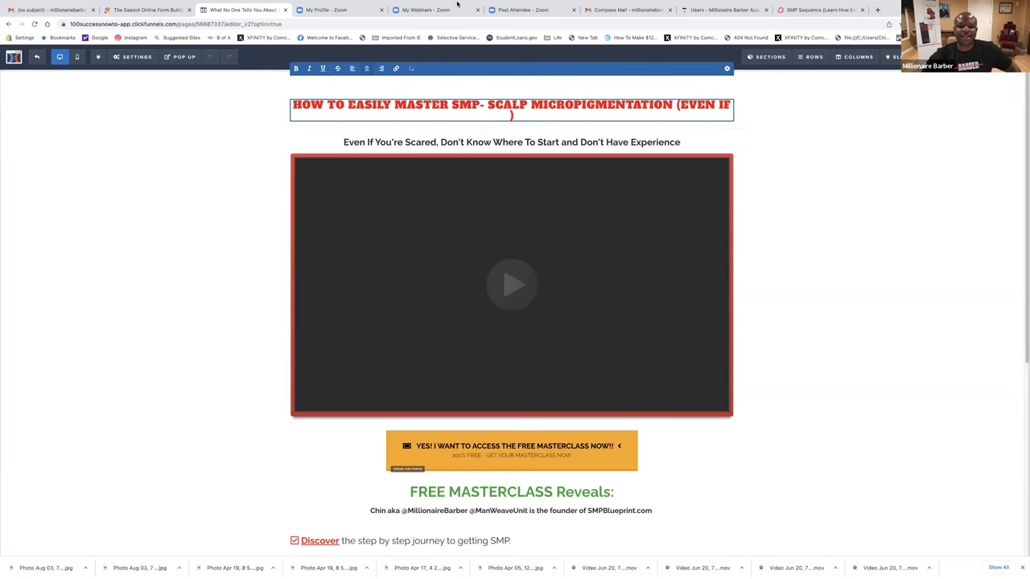
mouse_move(455, 4)
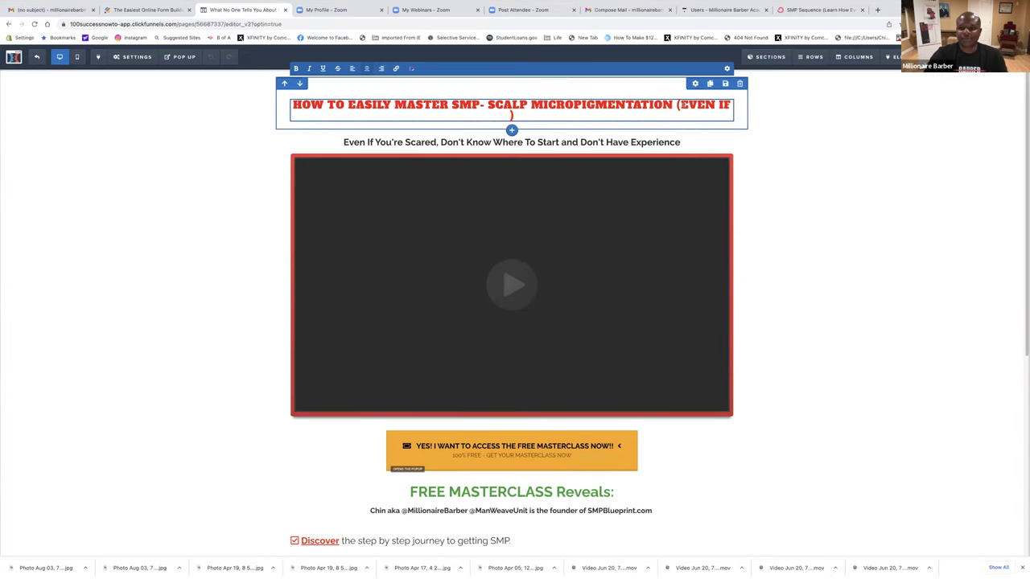
Insert WITH NO before EVEN IF inside the headline's parentheses.
click(680, 104)
text(WITH )
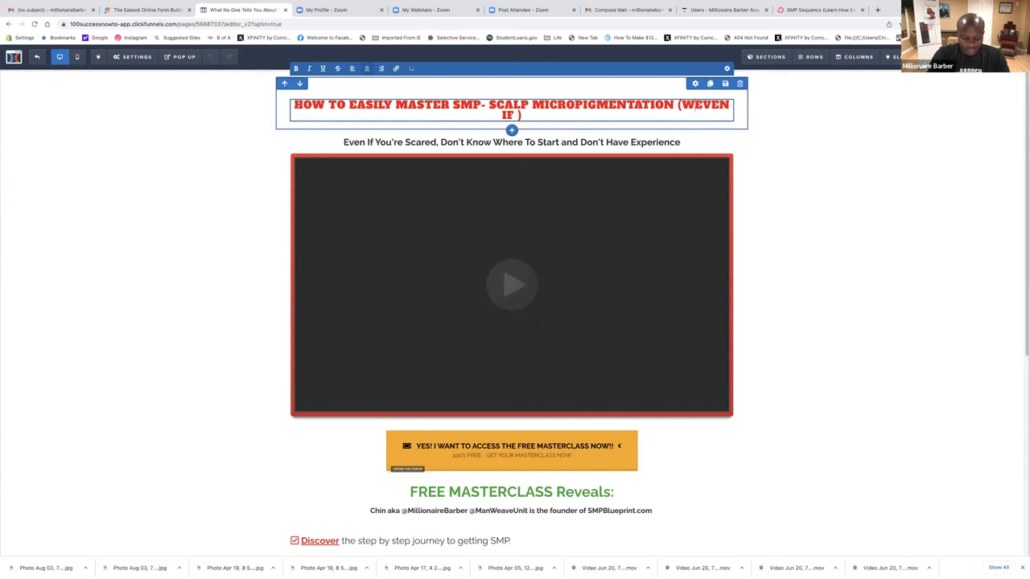
text(NOT)
key(BackSpace)
key(BackSpace)
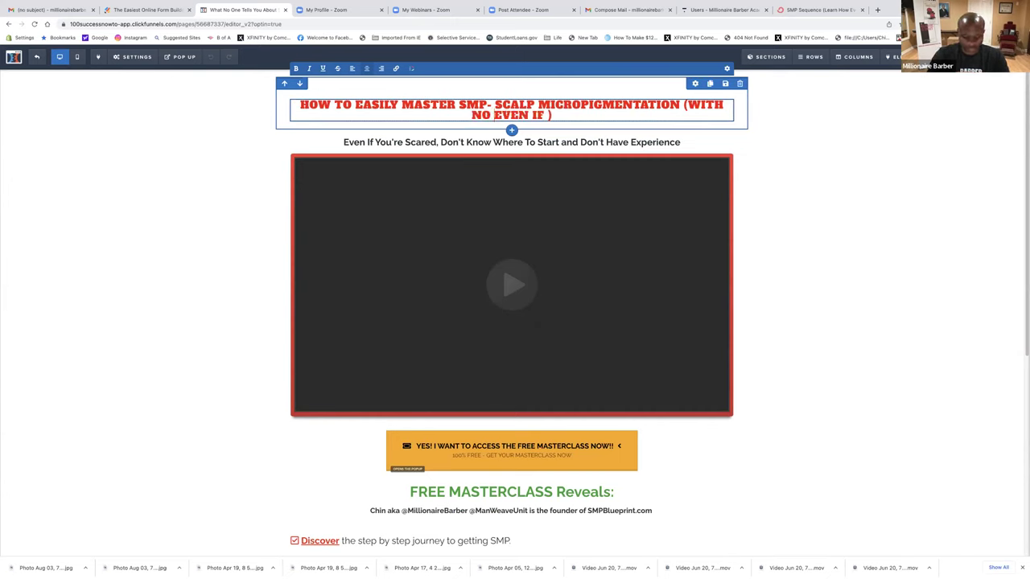
Continue the parenthetical phrase after WITH NO with CUTTING EXPERINCE.
text(CUTT)
text(ING)
key(BackSpace)
key(BackSpace)
key(BackSpace)
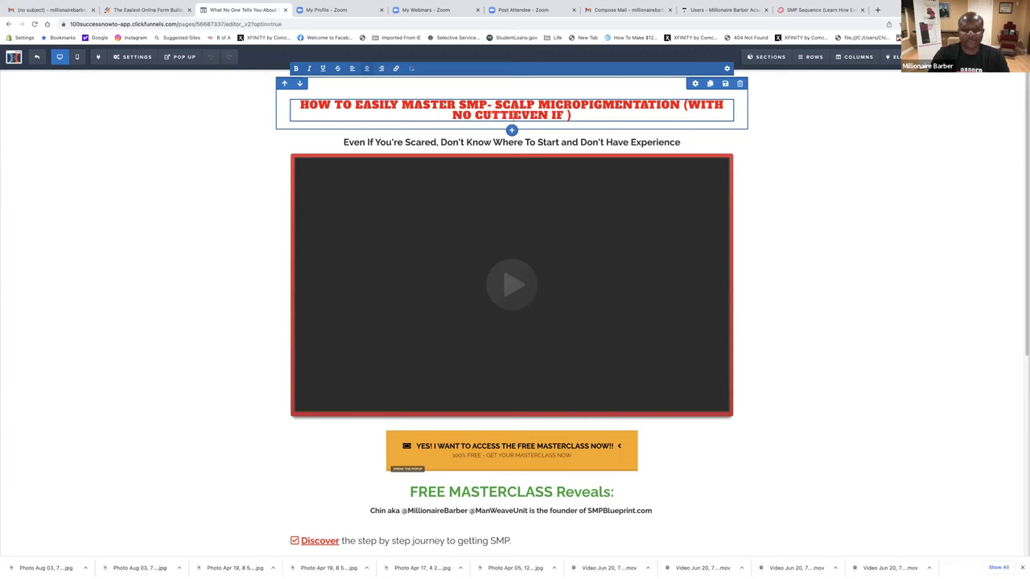
text(NG EXPER)
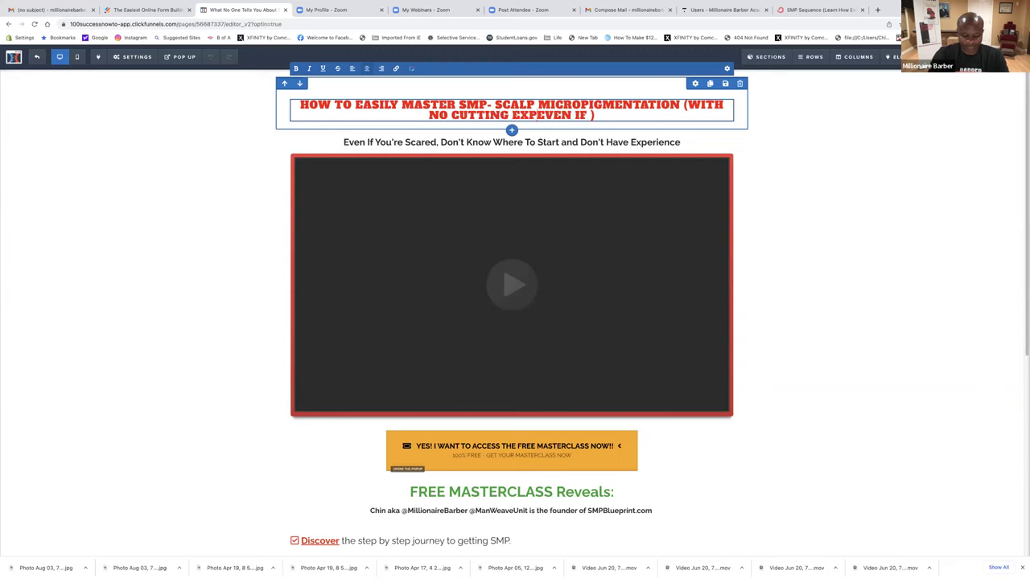
text(I)
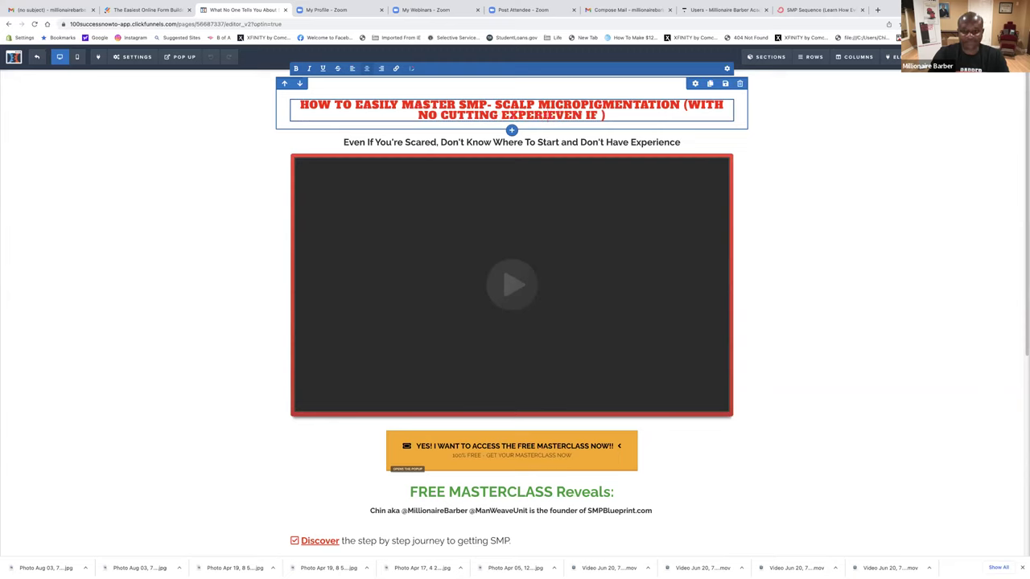
text(NCE)
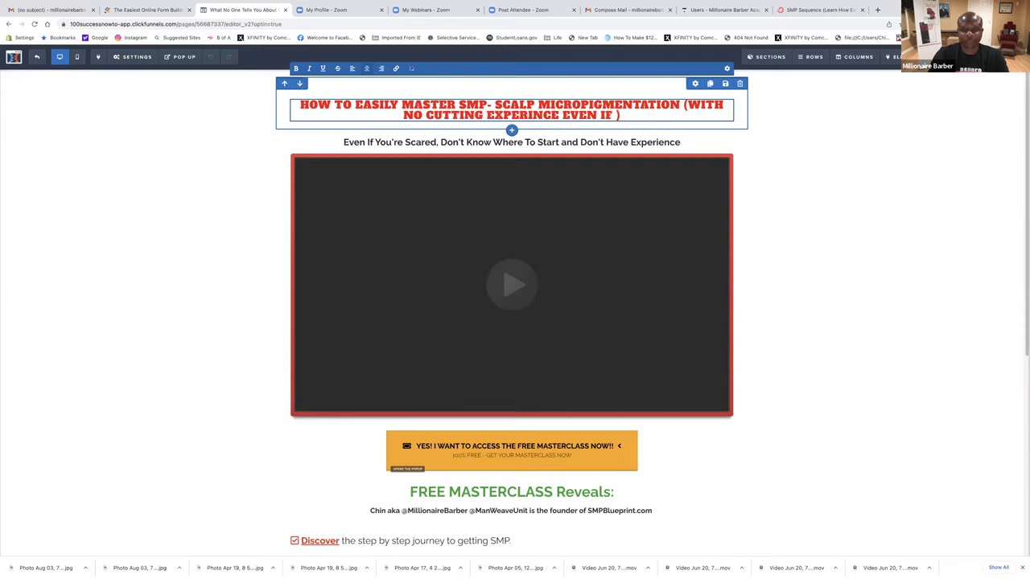
Replace EXPERINCE after CUTTING in the headline with OR TATOO.
key(BackSpace)
key(BackSpace)
key(BackSpace)
key(BackSpace)
key(BackSpace)
key(BackSpace)
key(BackSpace)
key(BackSpace)
key(BackSpace)
key(BackSpace)
key(BackSpace)
text(OR TATOO)
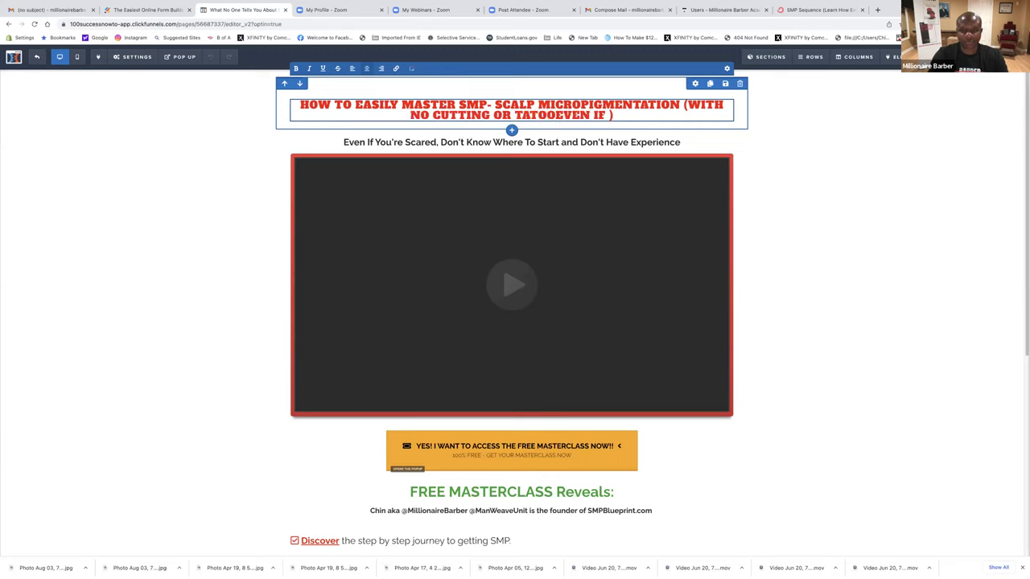
text(ING)
key(BackSpace)
key(BackSpace)
key(BackSpace)
key(BackSpace)
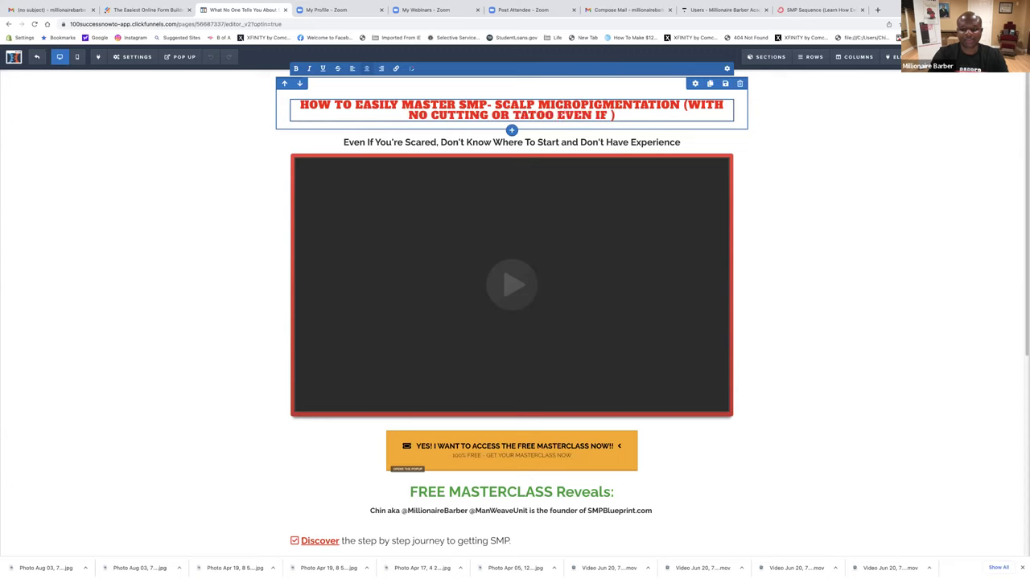
Add EXPERINCE and a closing parenthesis after TATOO in the headline.
text(EX)
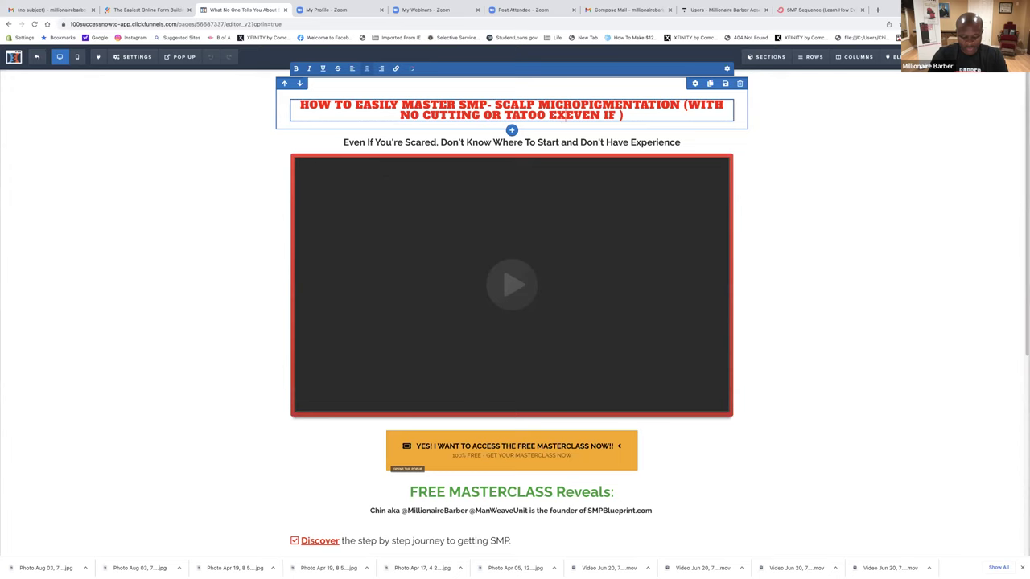
text(PERI)
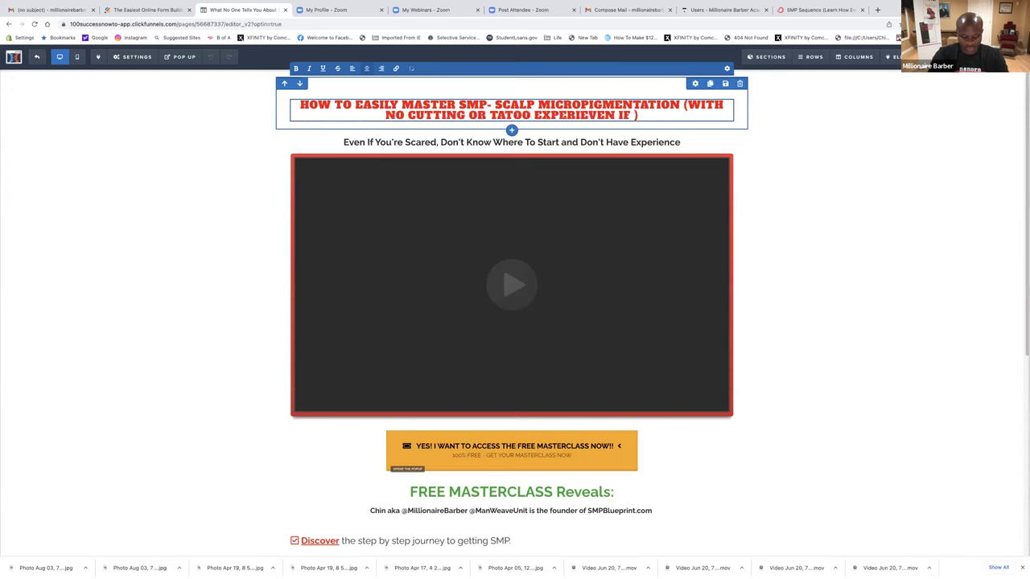
text(NCE))
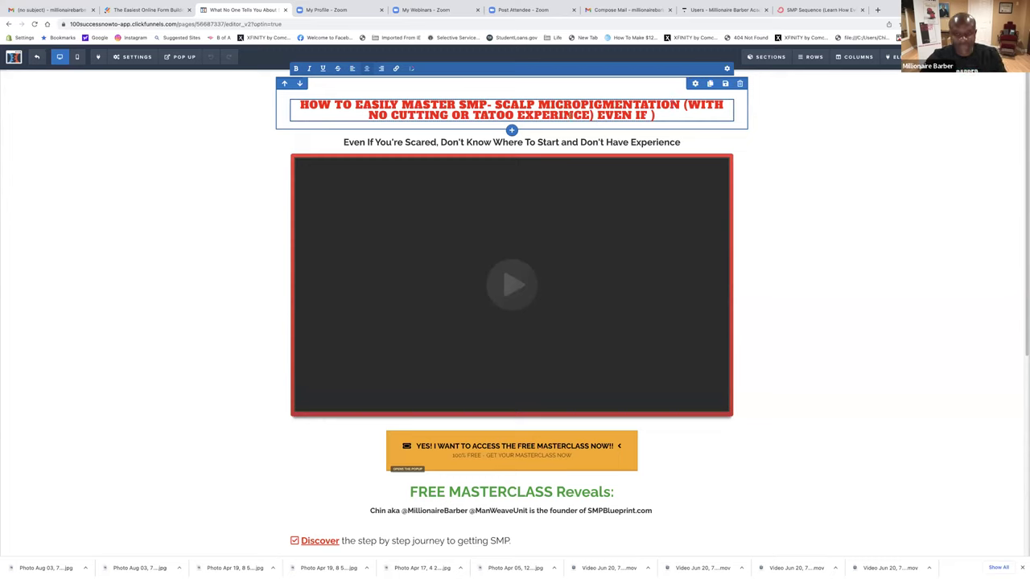
Correct the last word's spelling to EXPERIENCE and delete the leftover EVEN IF ) at the headline's end.
click(568, 115)
text(E)
key(BackSpace)
key(BackSpace)
key(BackSpace)
key(BackSpace)
key(BackSpace)
key(BackSpace)
key(BackSpace)
key(BackSpace)
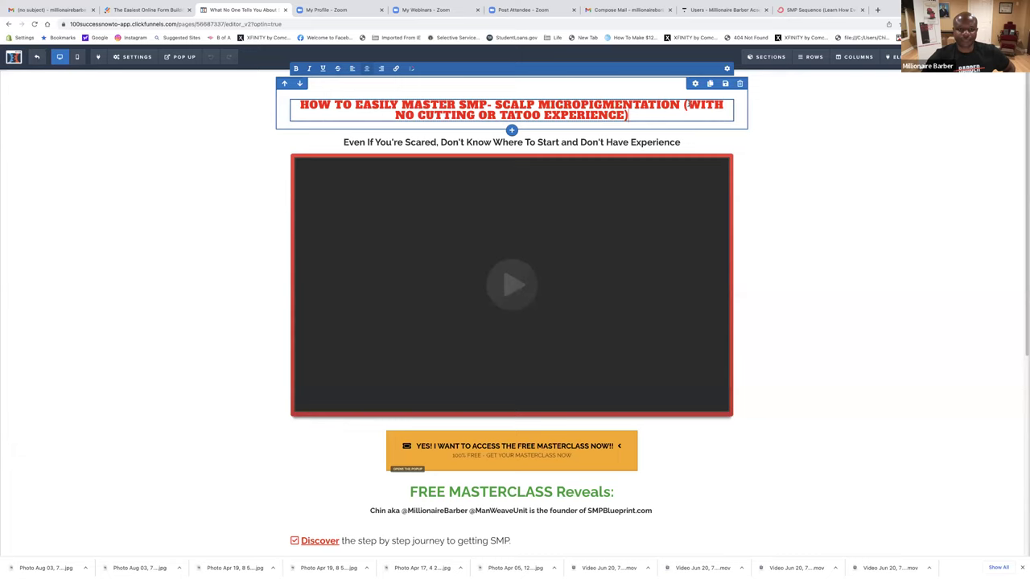
Break the headline before the opening parenthesis so the whole parenthetical phrase starts on a second line.
click(683, 105)
key(Return)
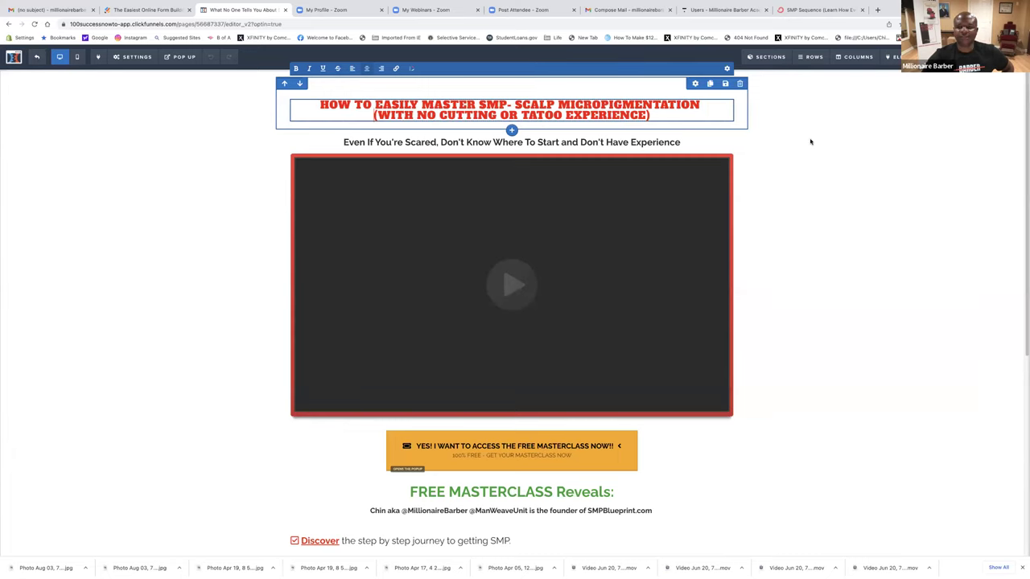
click(705, 134)
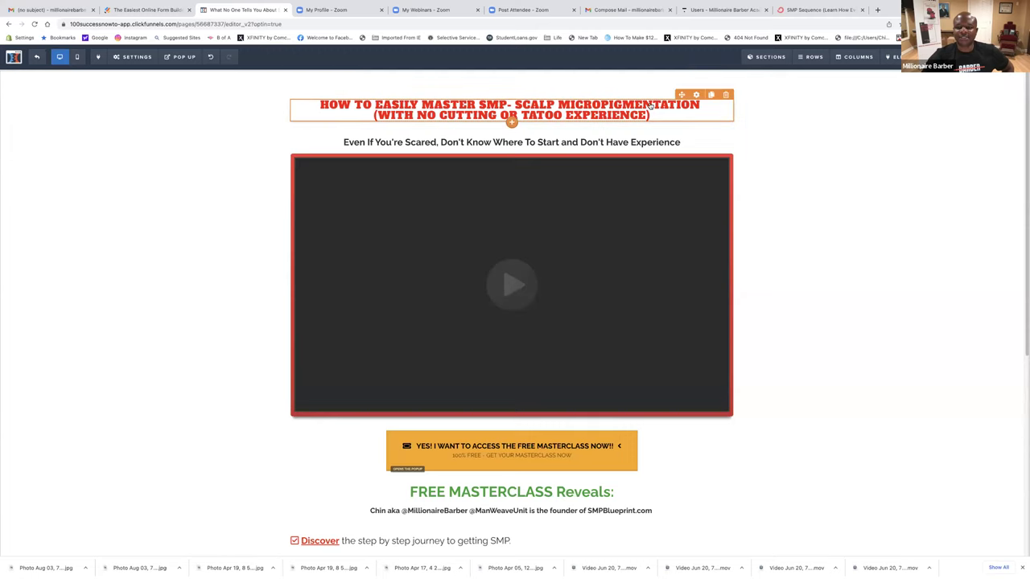
Clone the headline and delete the parenthetical phrase from the upper copy.
click(711, 95)
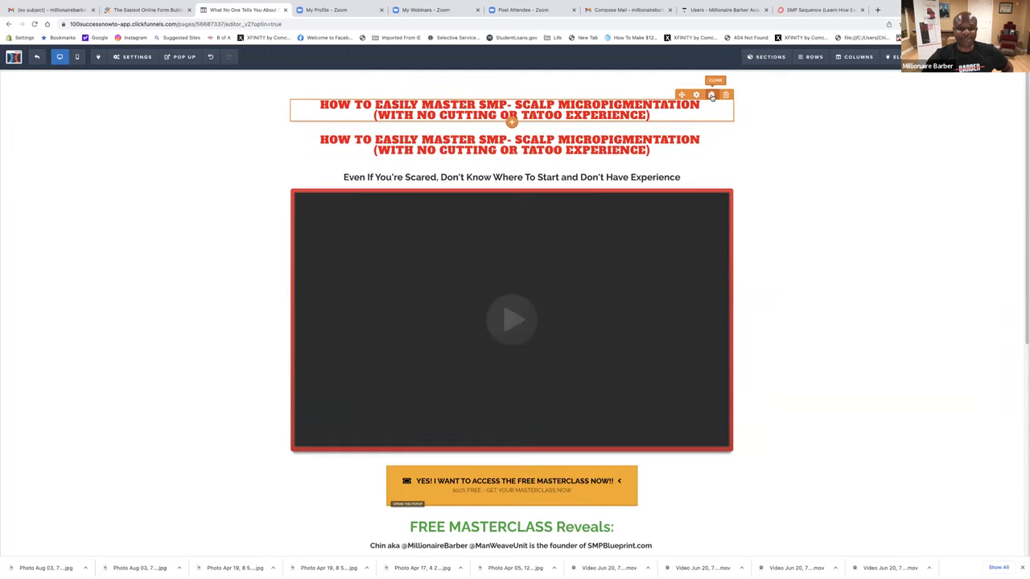
click(602, 114)
drag(655, 114, 375, 115)
key(BackSpace)
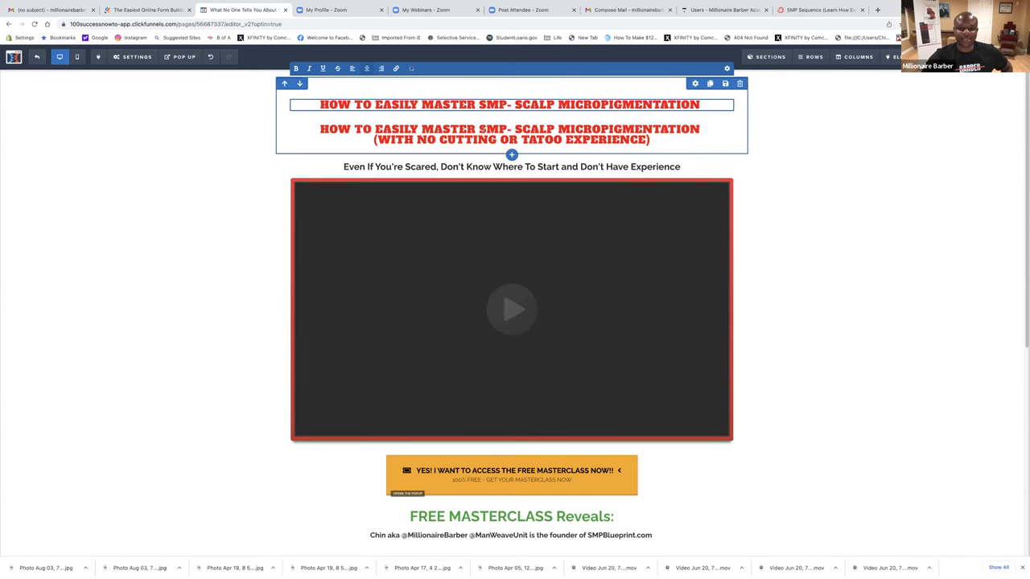
Delete HOW TO EASILY MASTER SMP- SCALP MICROPIGMENTATION from the lower headline copy, keeping only the parenthetical phrase.
click(485, 131)
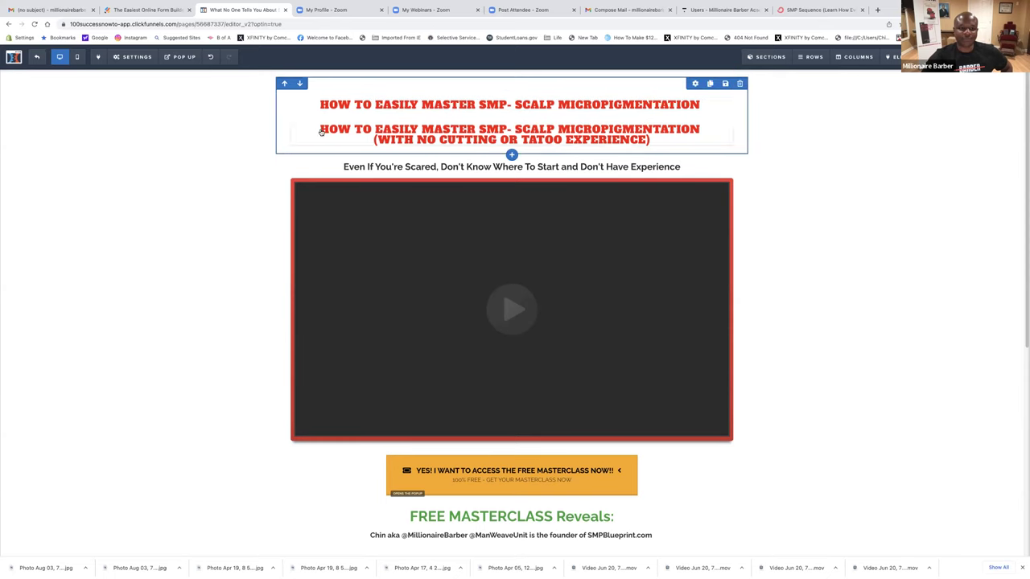
click(321, 131)
drag(320, 131, 708, 127)
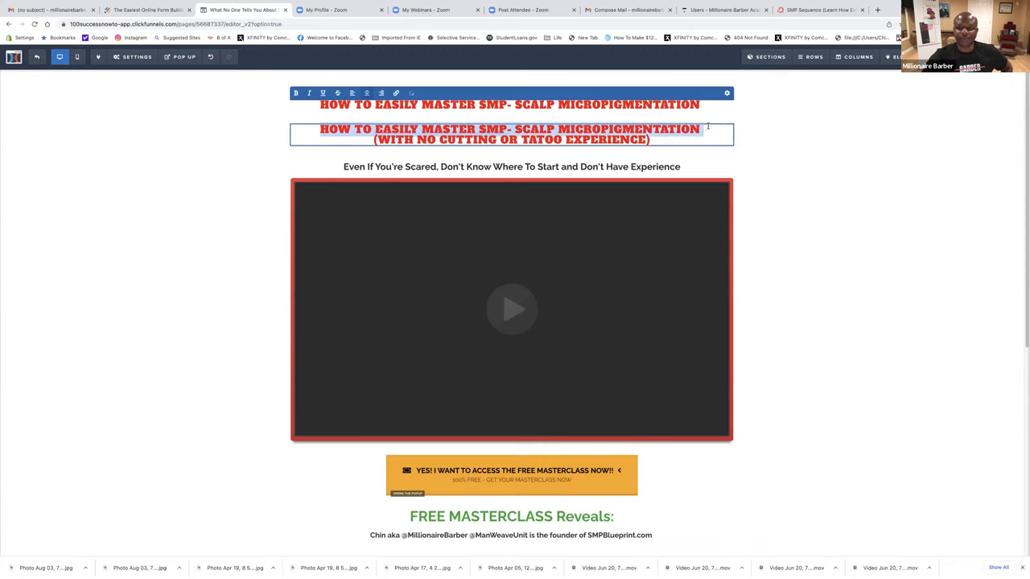
key(BackSpace)
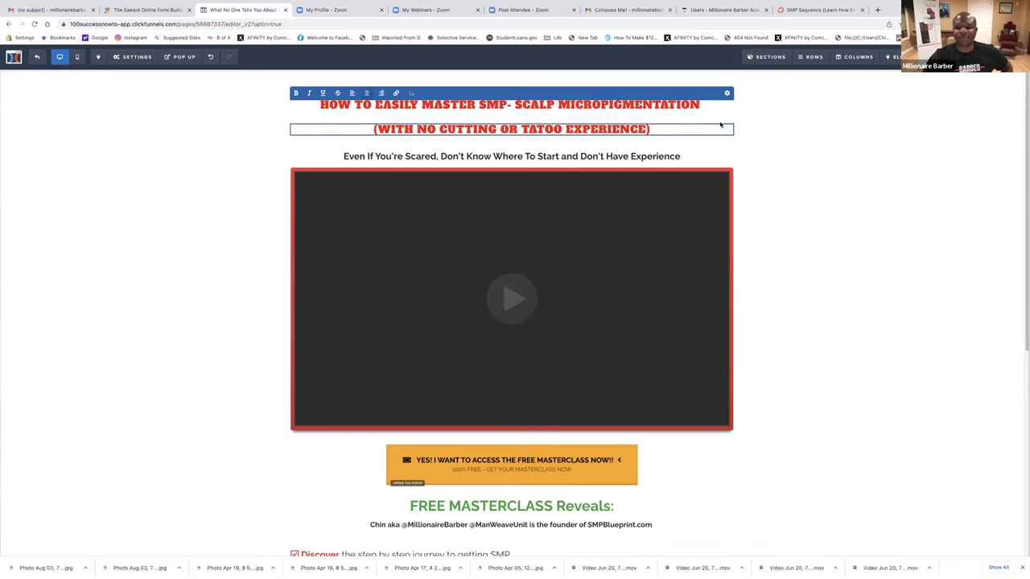
click(797, 138)
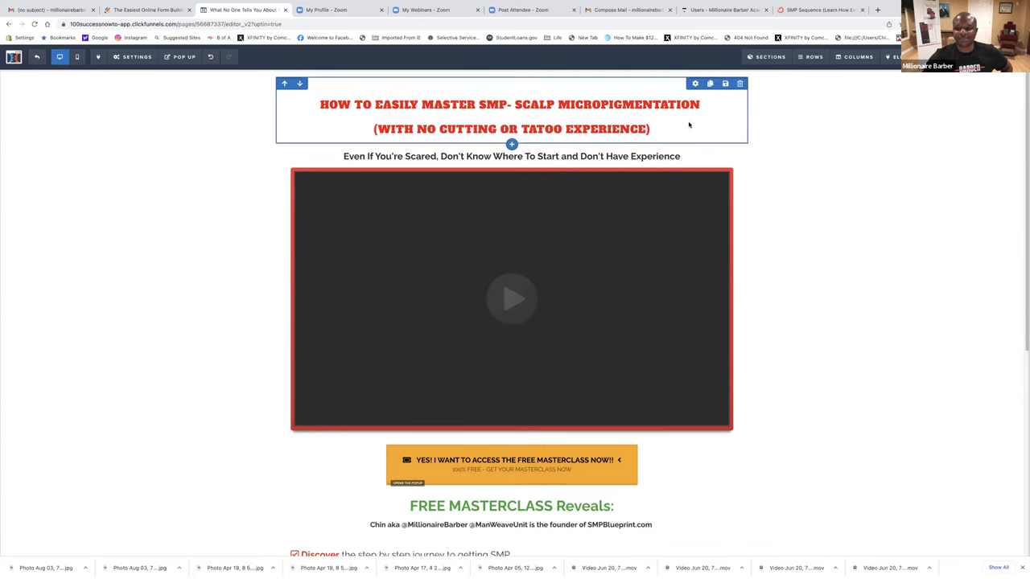
Set the parenthetical headline's top margin to 10.
click(698, 120)
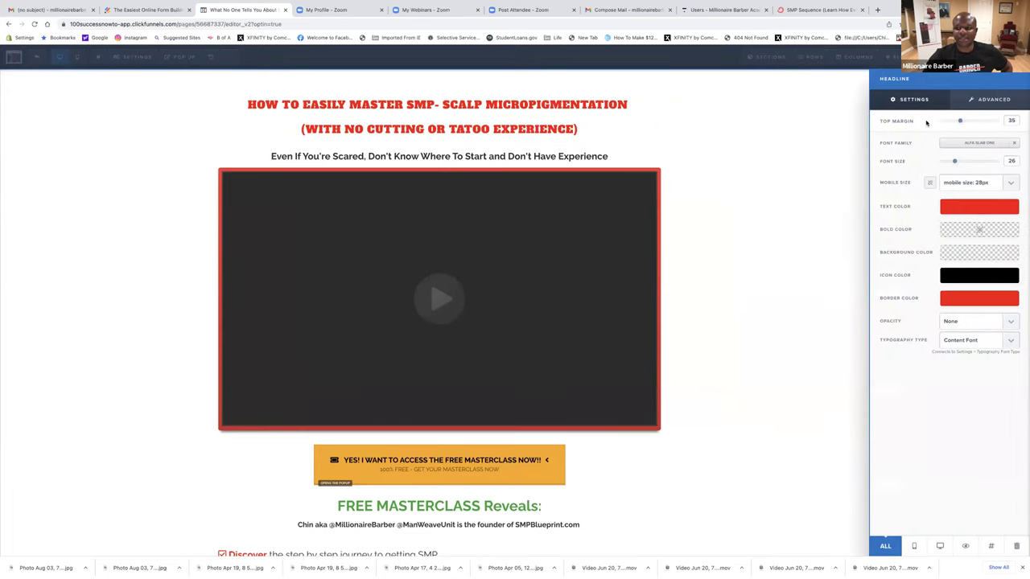
drag(958, 121, 946, 122)
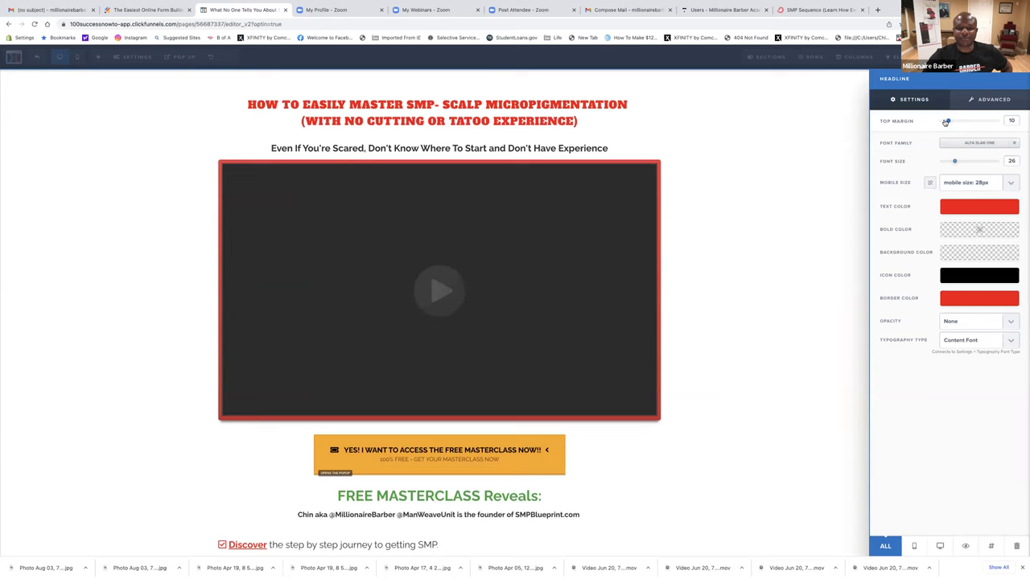
click(610, 129)
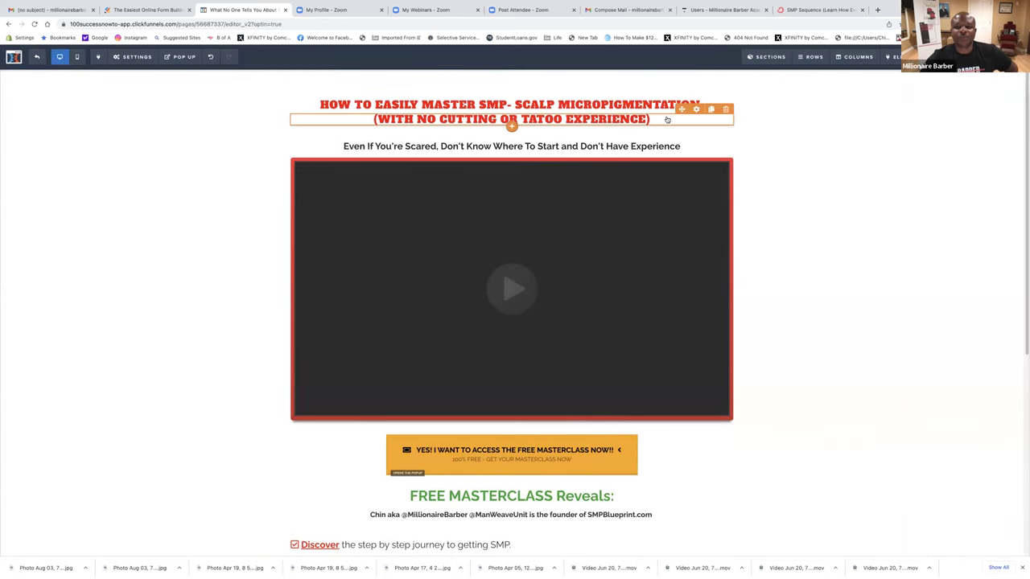
Try the Roboto and Open Sans fonts on the parenthetical headline, and set it back to Alfa Slab One.
click(696, 109)
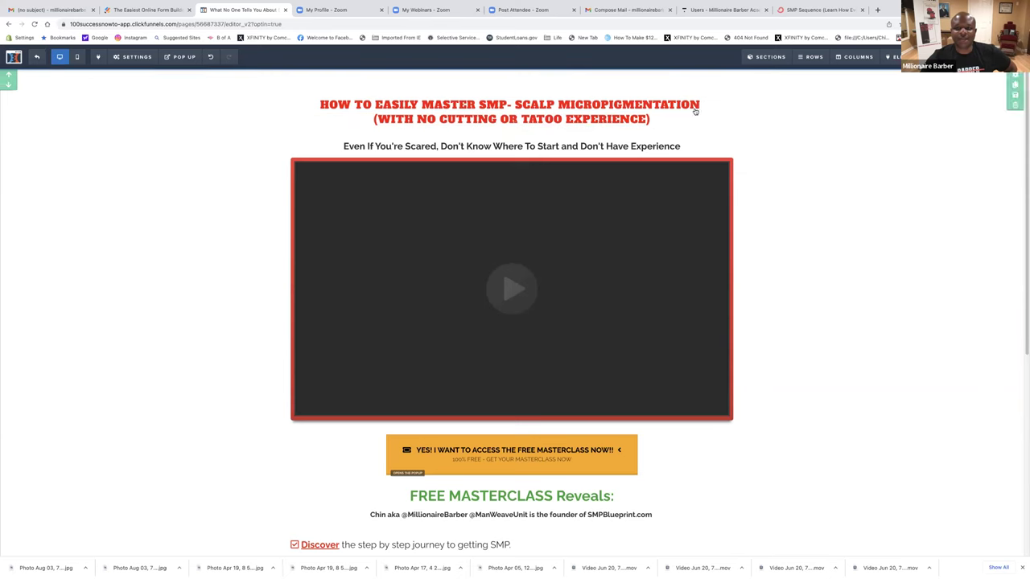
click(977, 144)
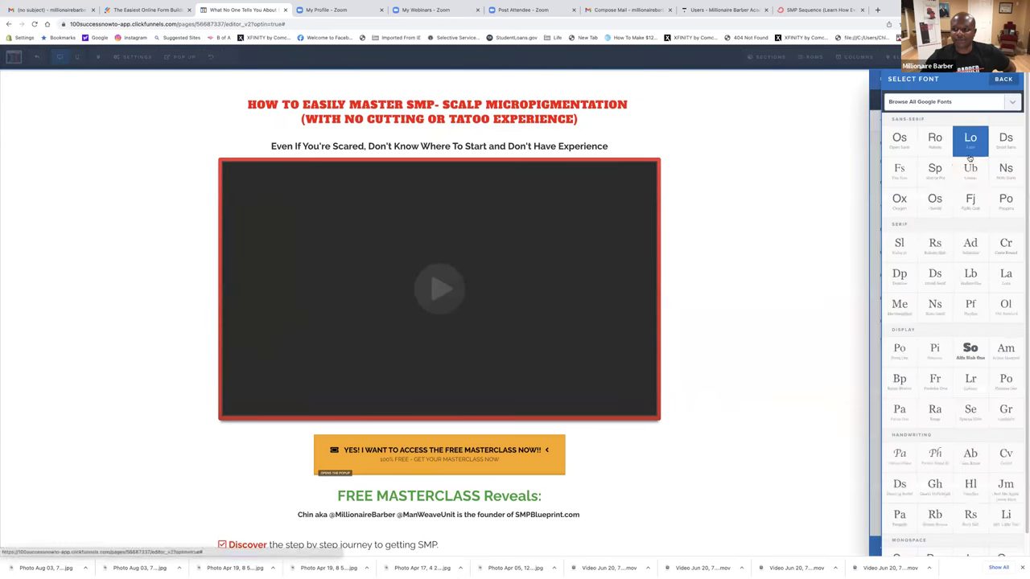
click(937, 148)
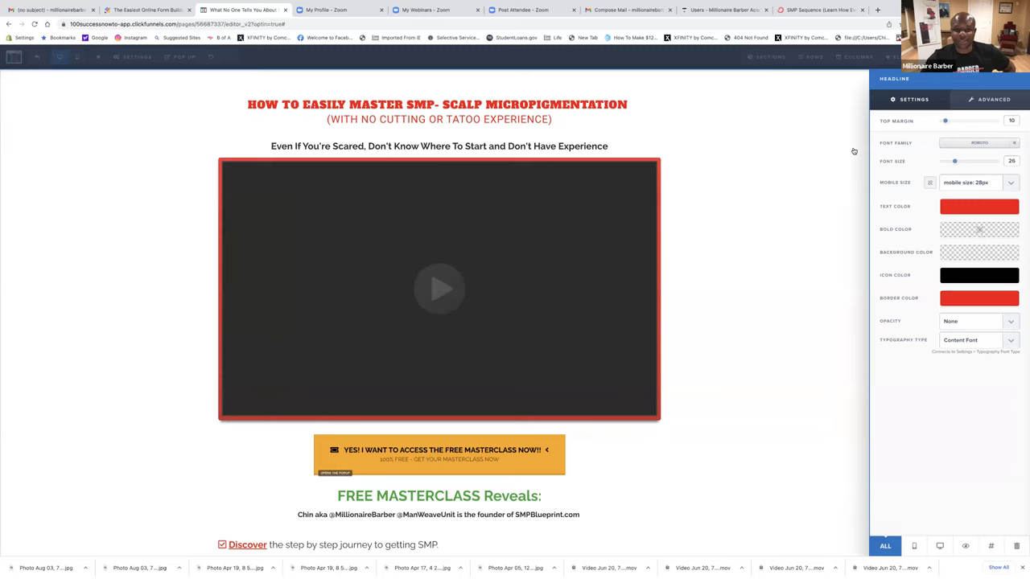
click(962, 146)
click(902, 148)
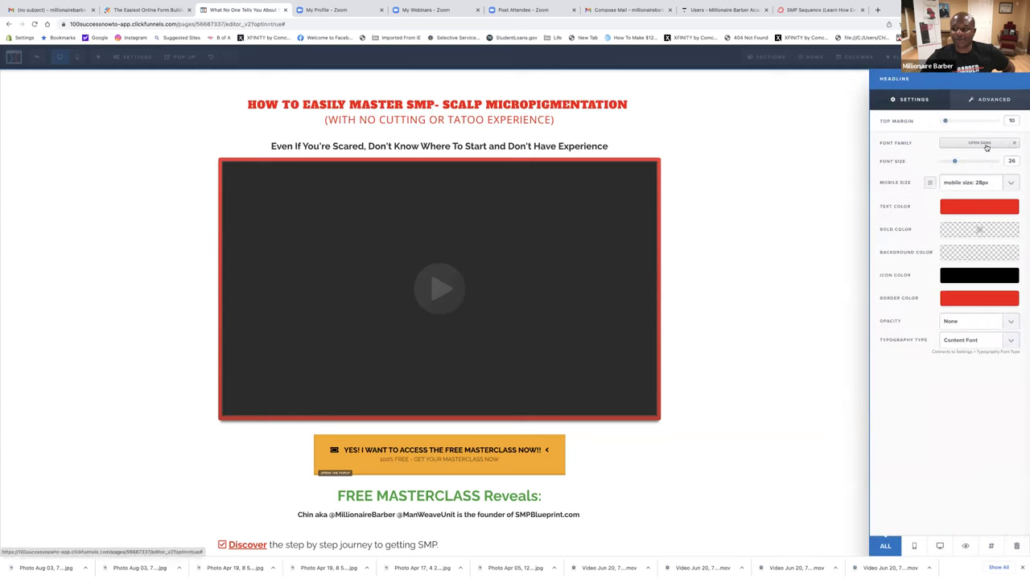
click(986, 146)
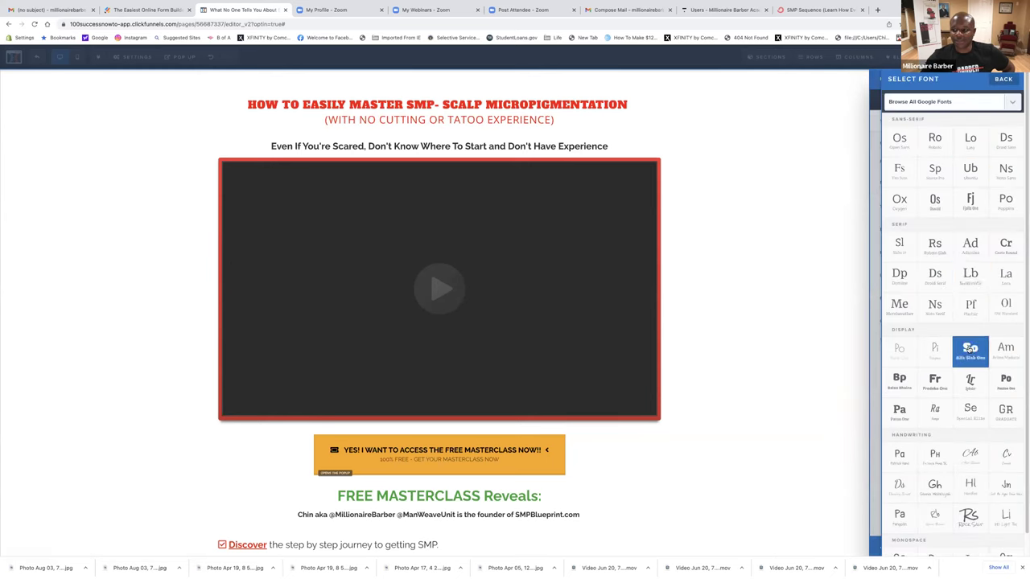
click(970, 348)
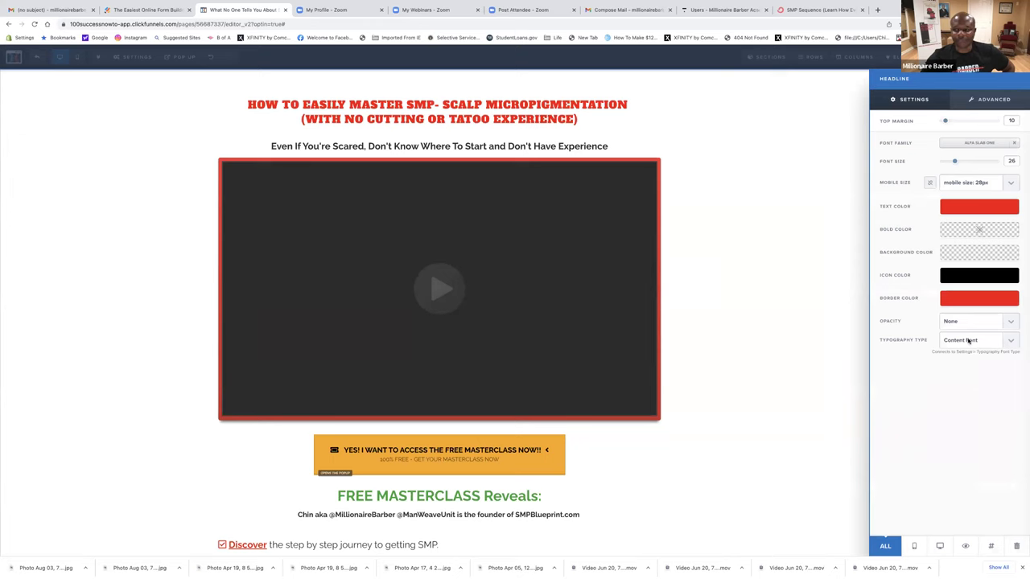
Try the Baloo Bhaina font on the parenthetical headline, and set its font family to Roboto.
click(972, 145)
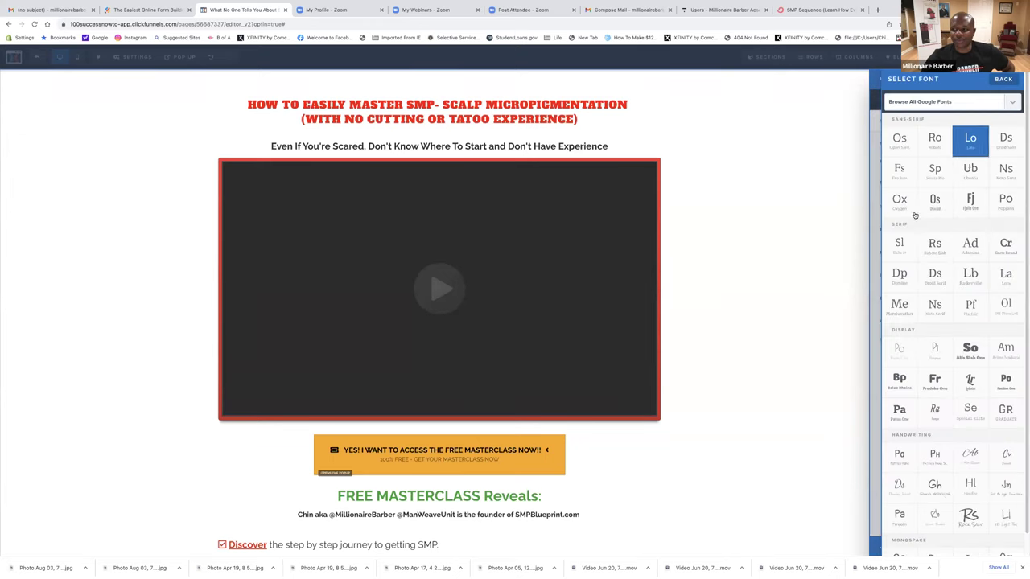
click(904, 383)
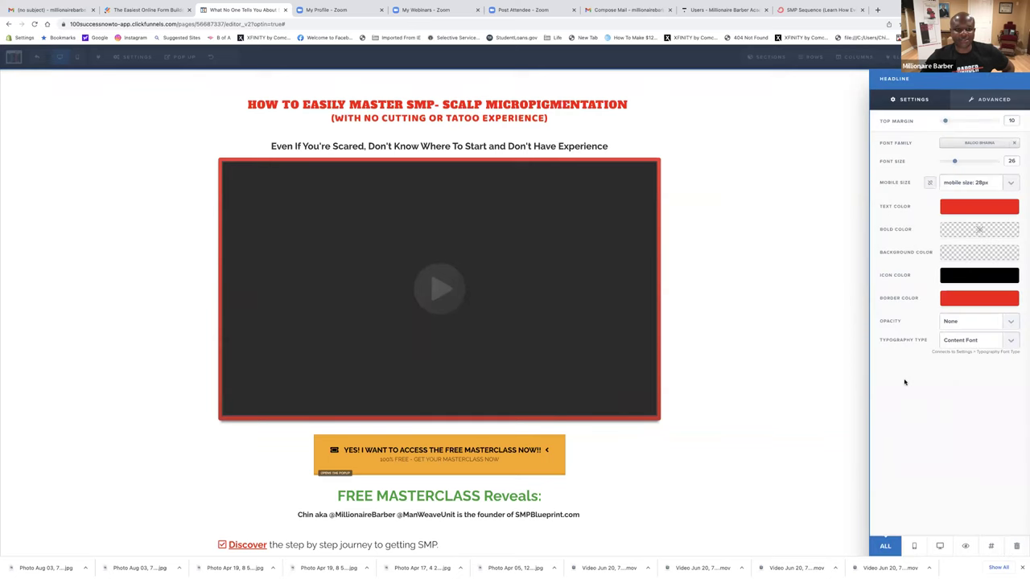
click(971, 146)
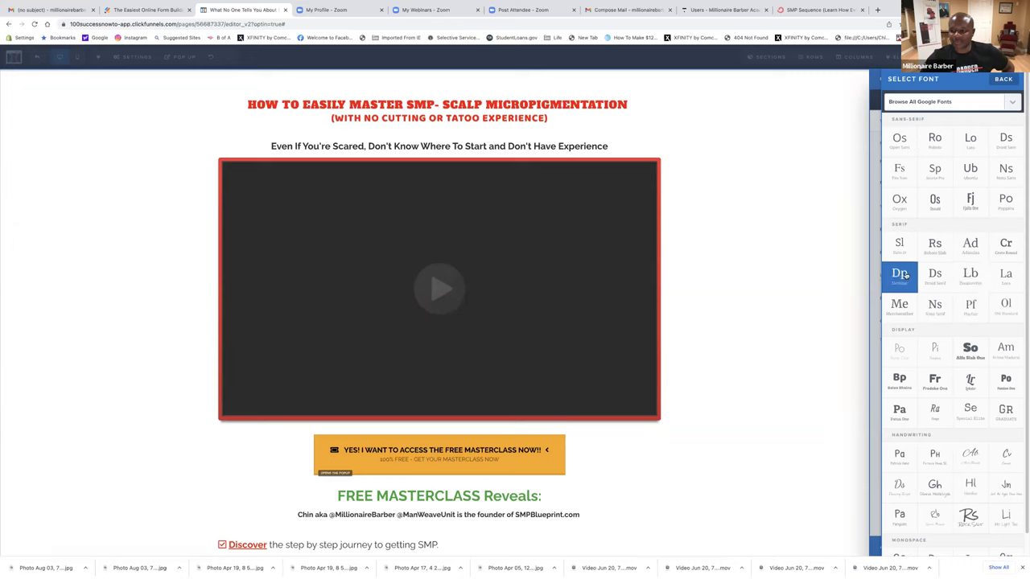
click(937, 144)
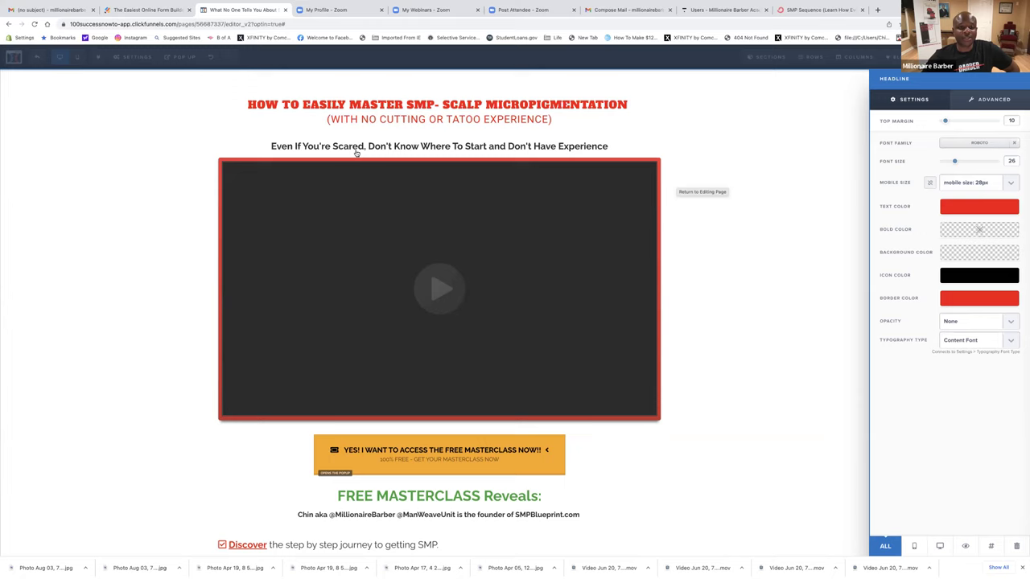
click(491, 149)
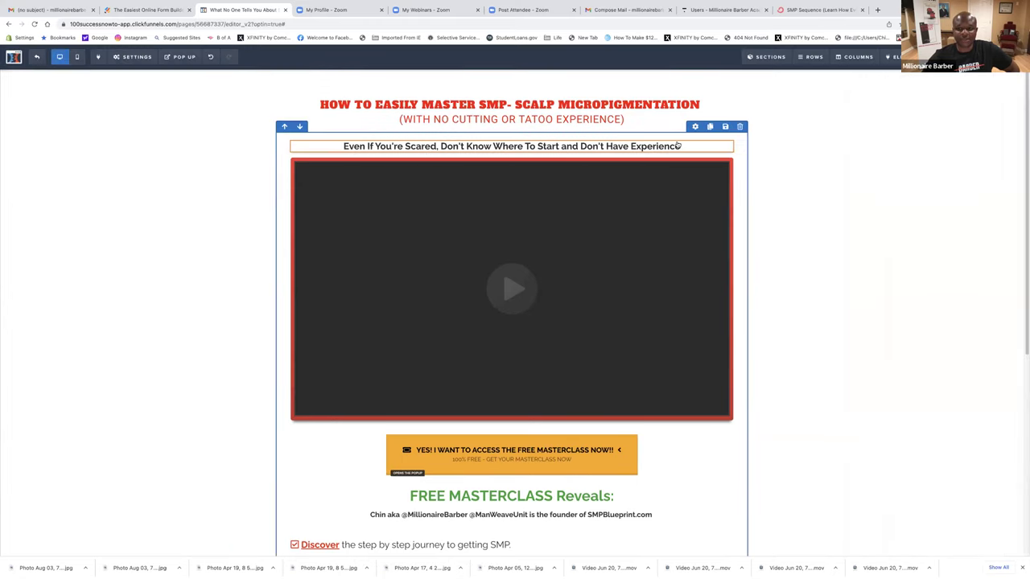
Delete "and Don't Have Experience" from the end of the subheadline above the video.
click(677, 145)
key(BackSpace)
key(BackSpace)
key(BackSpace)
key(BackSpace)
key(BackSpace)
key(BackSpace)
key(BackSpace)
key(BackSpace)
key(BackSpace)
key(BackSpace)
key(BackSpace)
key(BackSpace)
key(BackSpace)
key(BackSpace)
key(BackSpace)
key(BackSpace)
key(BackSpace)
key(BackSpace)
key(BackSpace)
key(BackSpace)
key(BackSpace)
key(BackSpace)
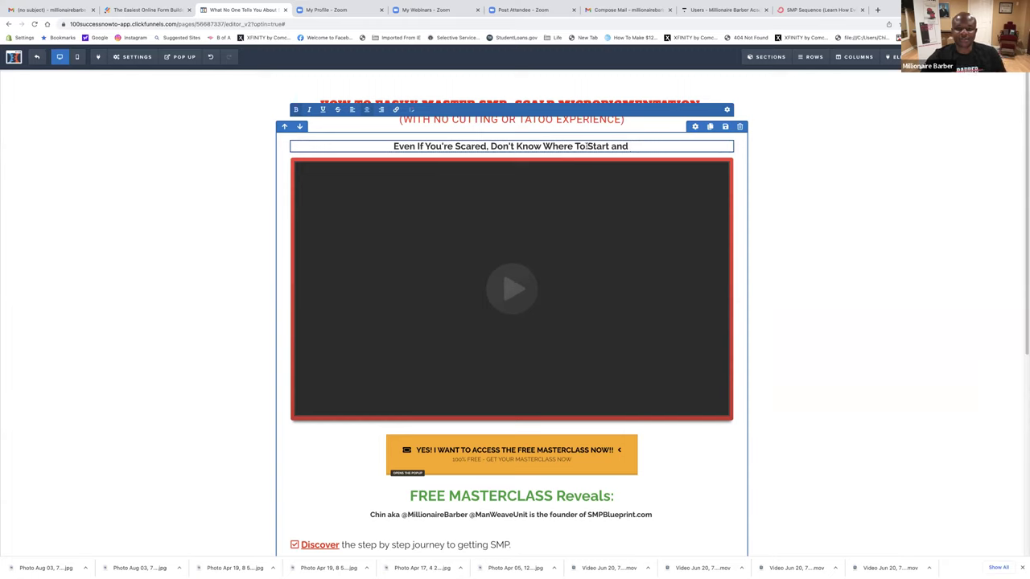
key(BackSpace)
key(BackSpace)
key(BackSpace)
text(OR)
key(BackSpace)
key(BackSpace)
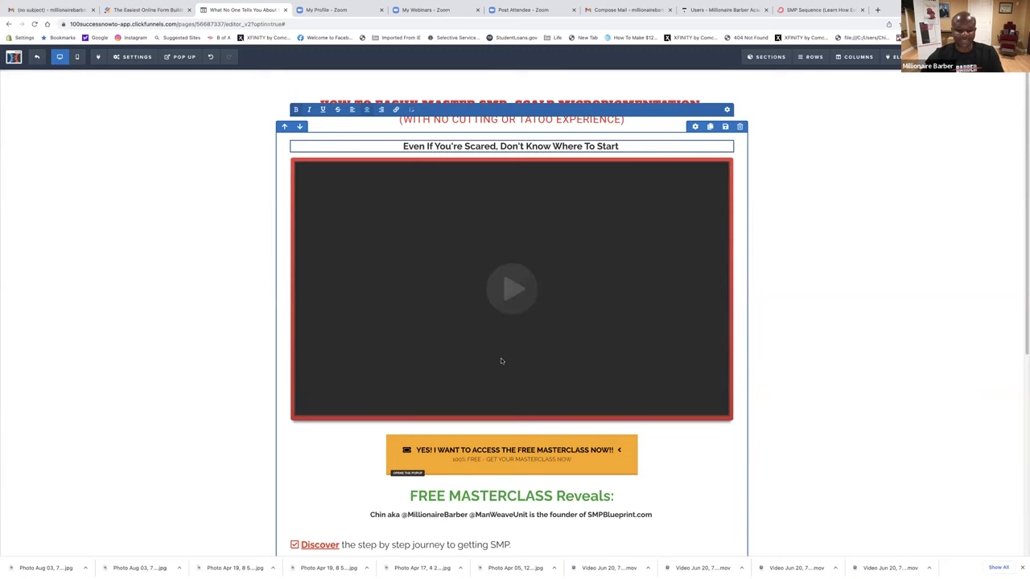
Replace the comma in the subheadline with "and", making it "Even If You're Scared and Don't Know Where To Start".
scroll(521, 155, down, 1)
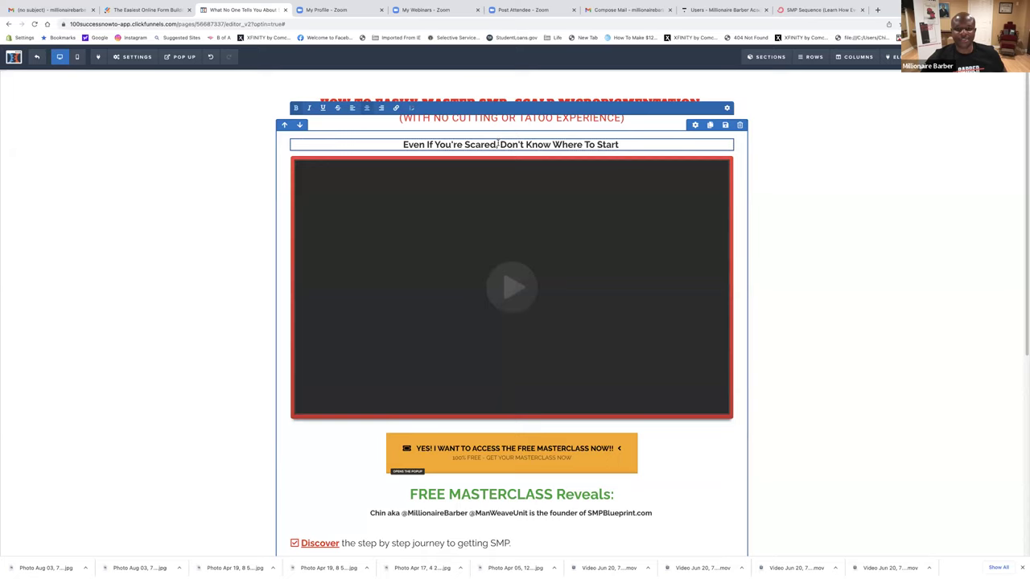
text(AND)
key(BackSpace)
key(BackSpace)
key(BackSpace)
key(BackSpace)
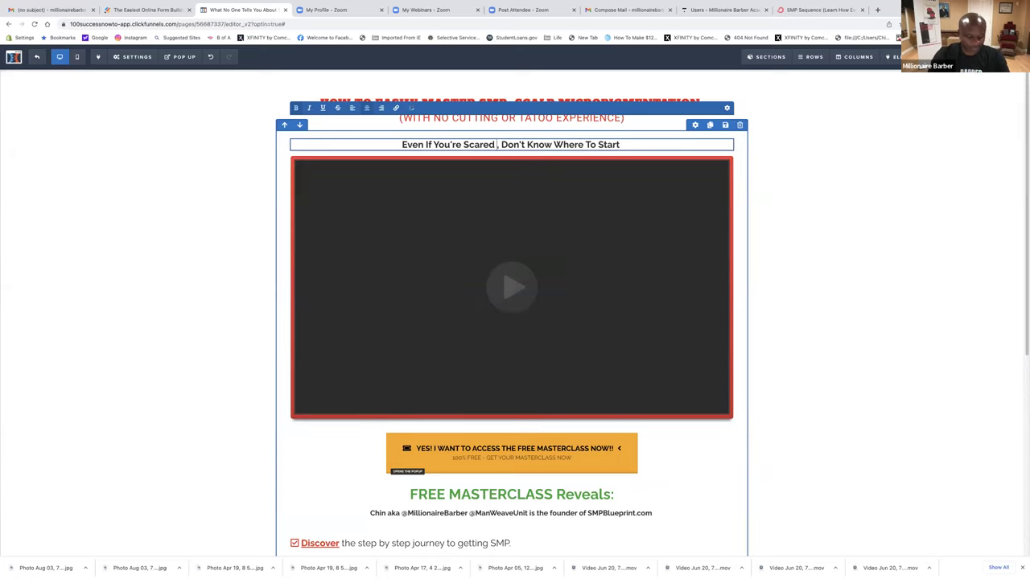
text(and)
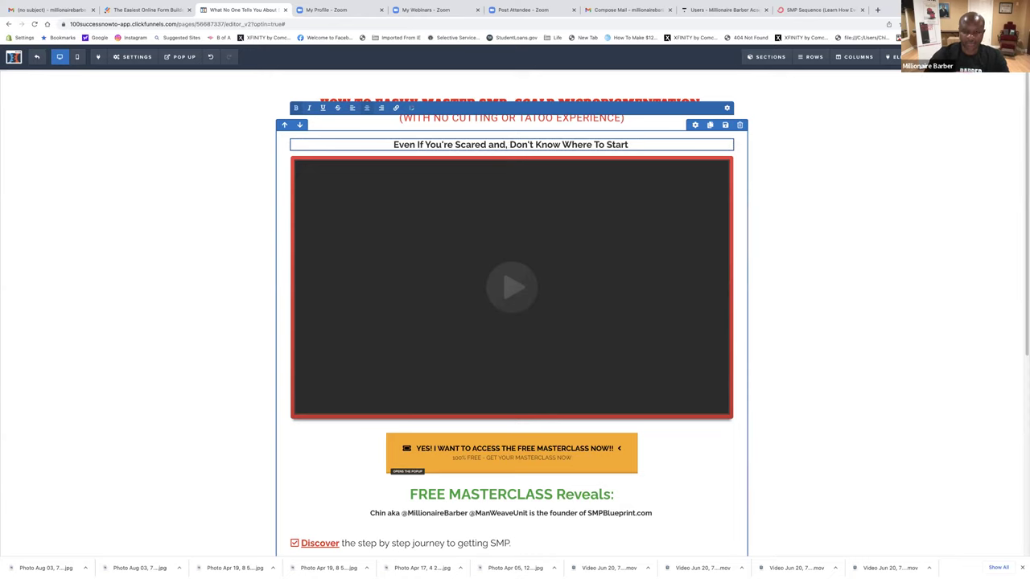
Delete the social handle names from the founder line under FREE MASTERCLASS Reveals, leaving the first @ sign.
scroll(610, 218, down, 5)
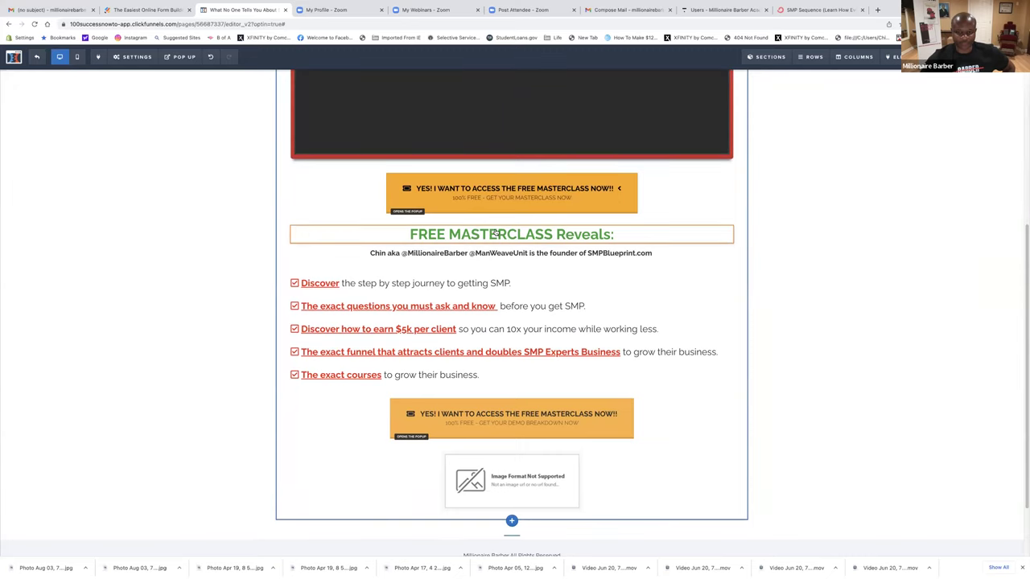
scroll(476, 231, down, 1)
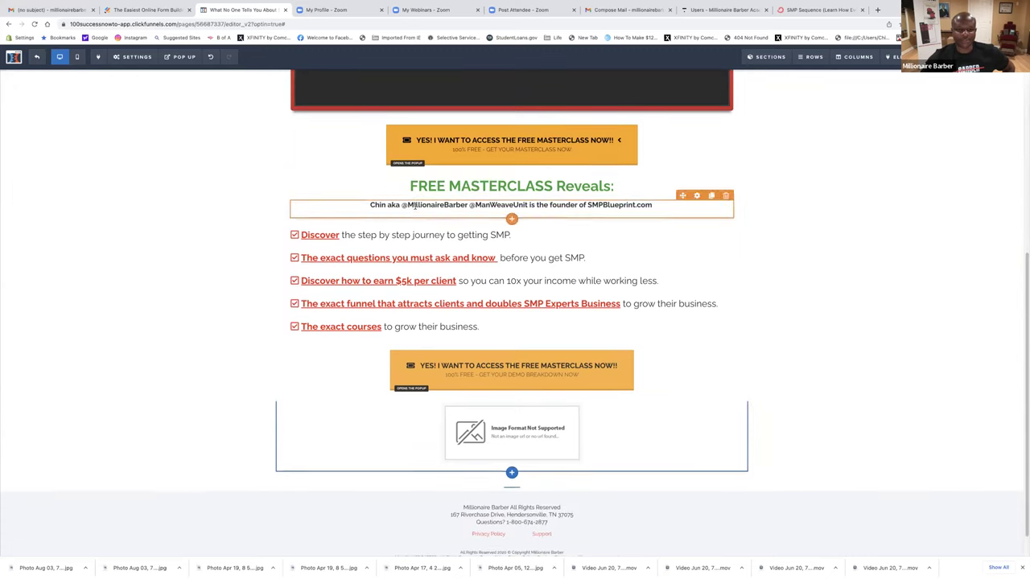
click(408, 205)
drag(407, 205, 529, 204)
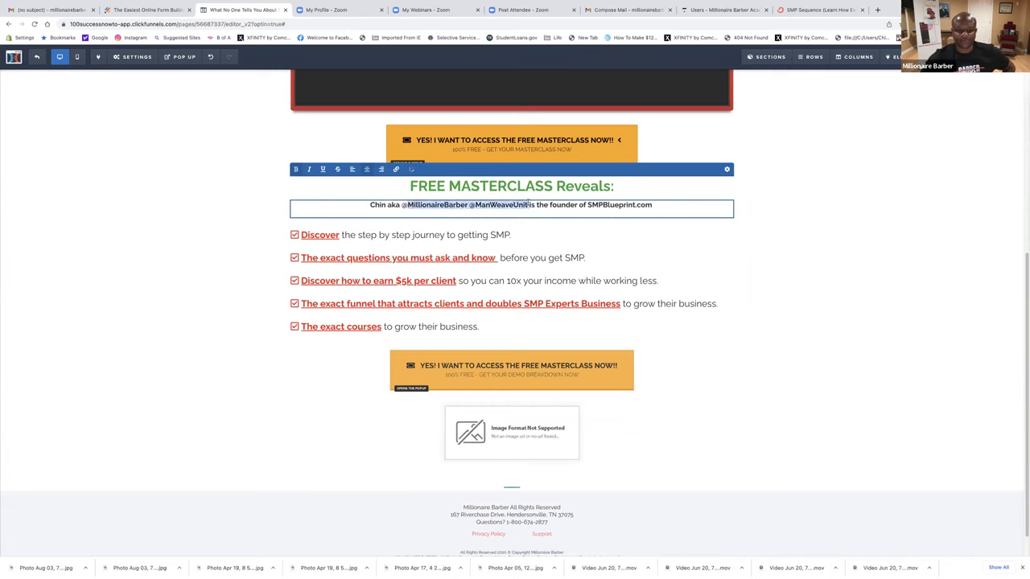
key(BackSpace)
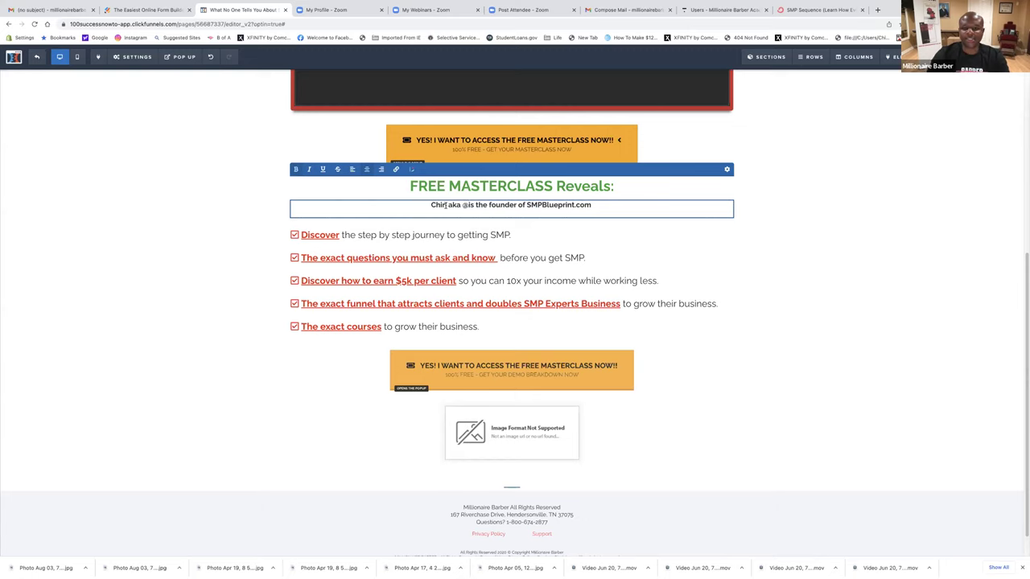
Replace the first name at the start of the founder line with the new founder's first name.
key(BackSpace)
key(BackSpace)
key(BackSpace)
key(BackSpace)
text(Migul)
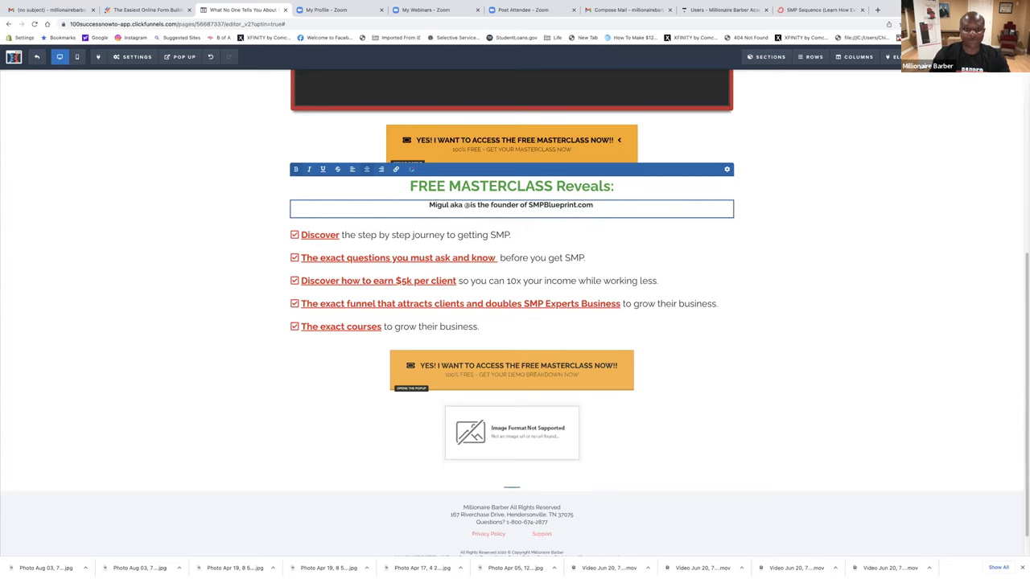
click(448, 204)
text(e)
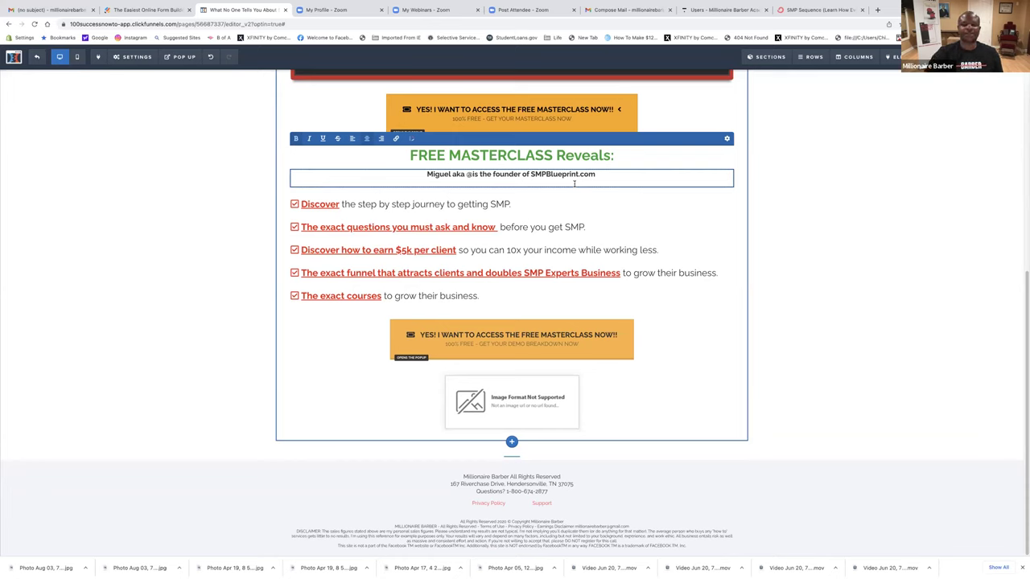
Clone the HOW TO EASILY MASTER SMP- SCALP MICROPIGMENTATION headline.
scroll(515, 156, up, 1)
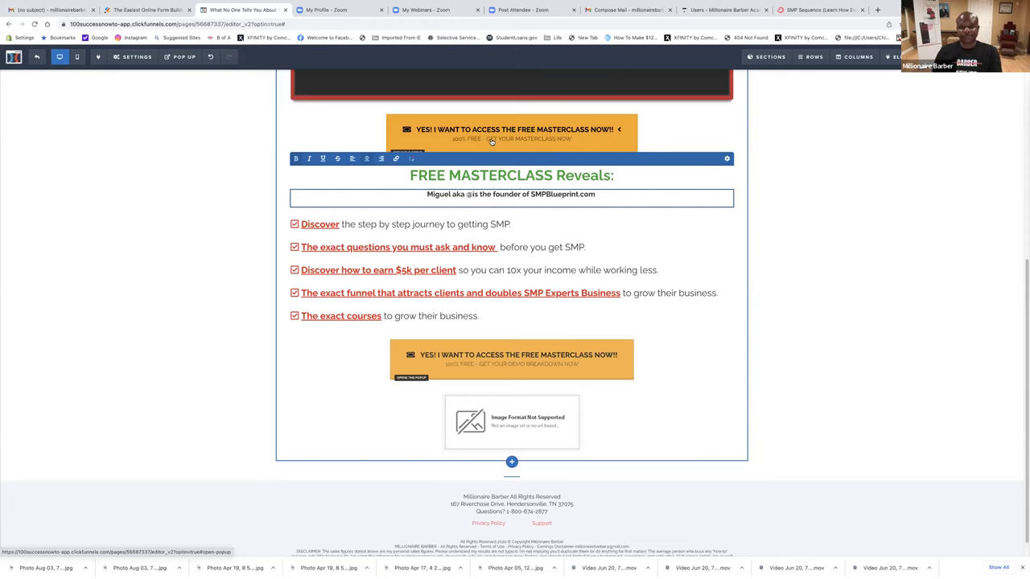
scroll(483, 204, up, 8)
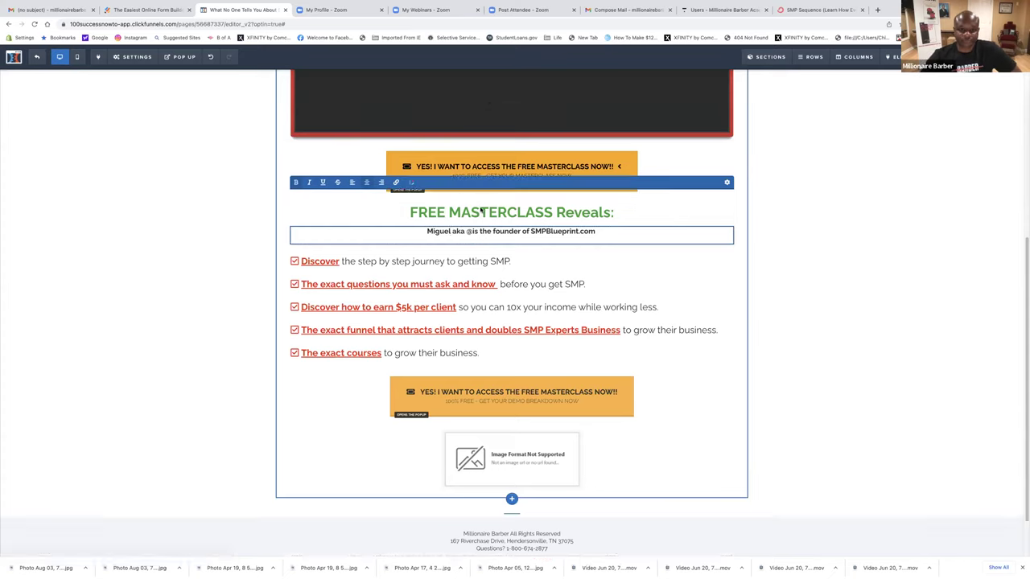
scroll(458, 201, down, 3)
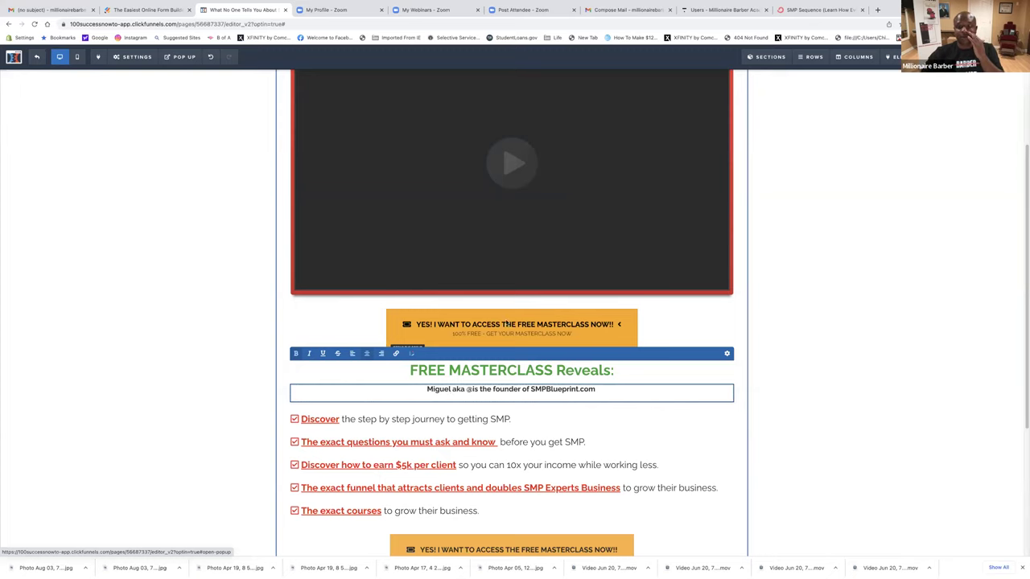
scroll(534, 260, up, 3)
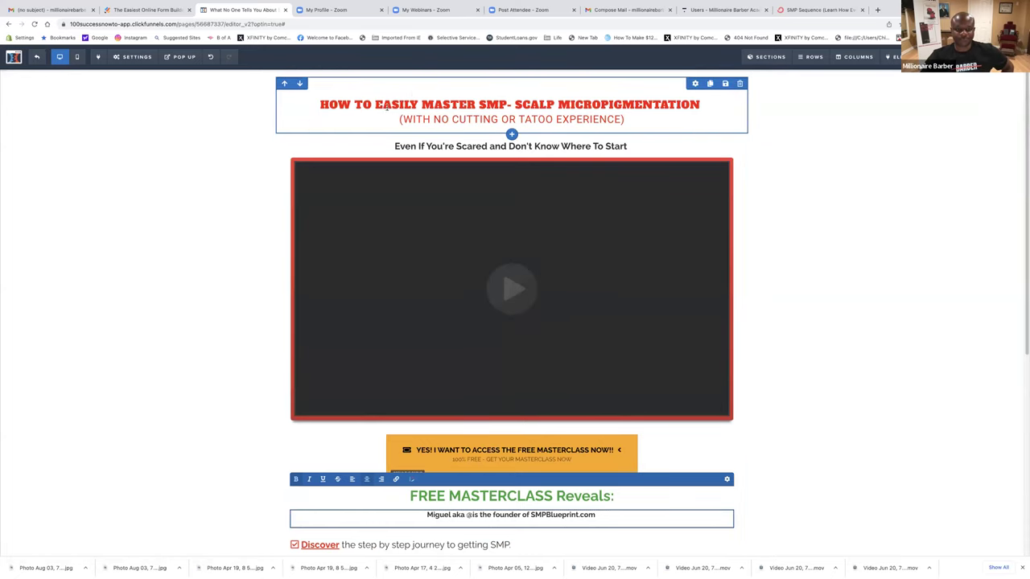
click(439, 91)
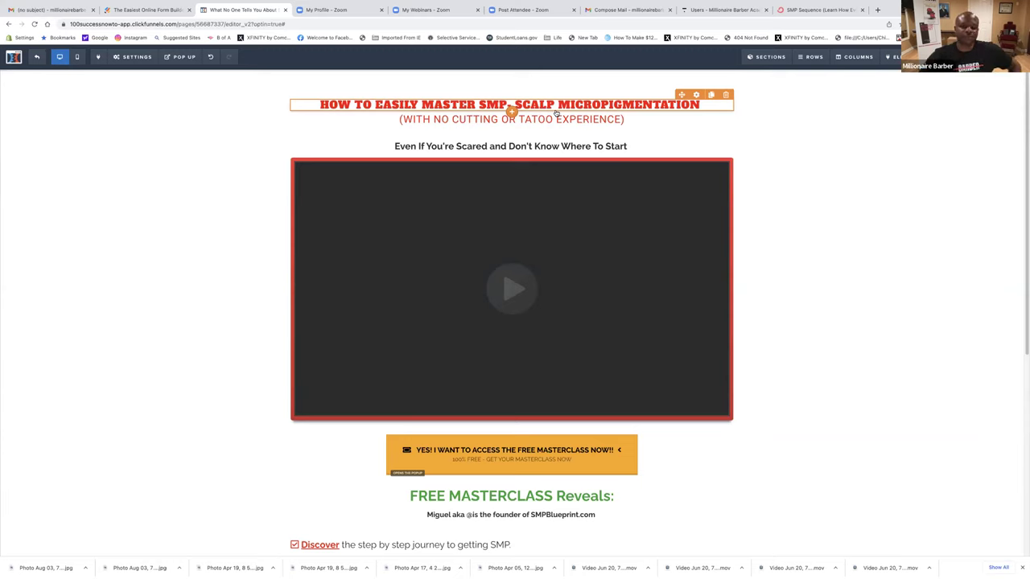
click(710, 95)
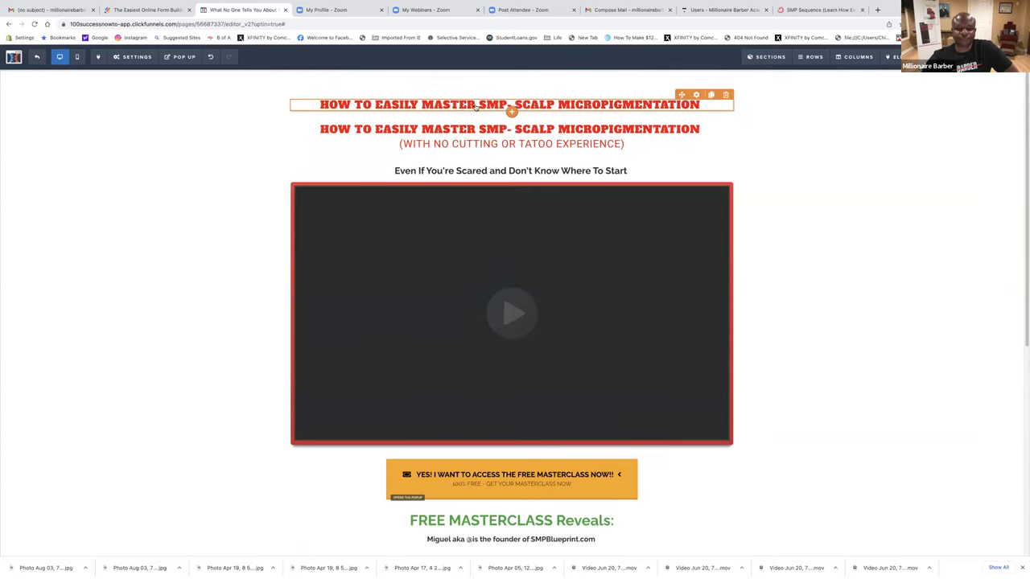
Replace the upper headline copy's text with "ATTENTION ALL BARBERS & STYLISTS".
double_click(455, 105)
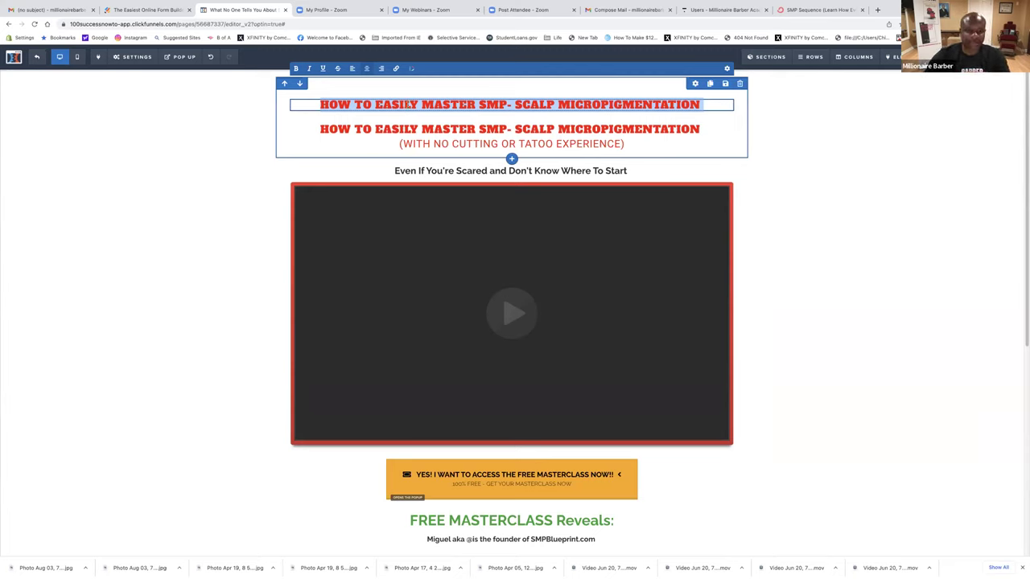
key(BackSpace)
text(ATTENT)
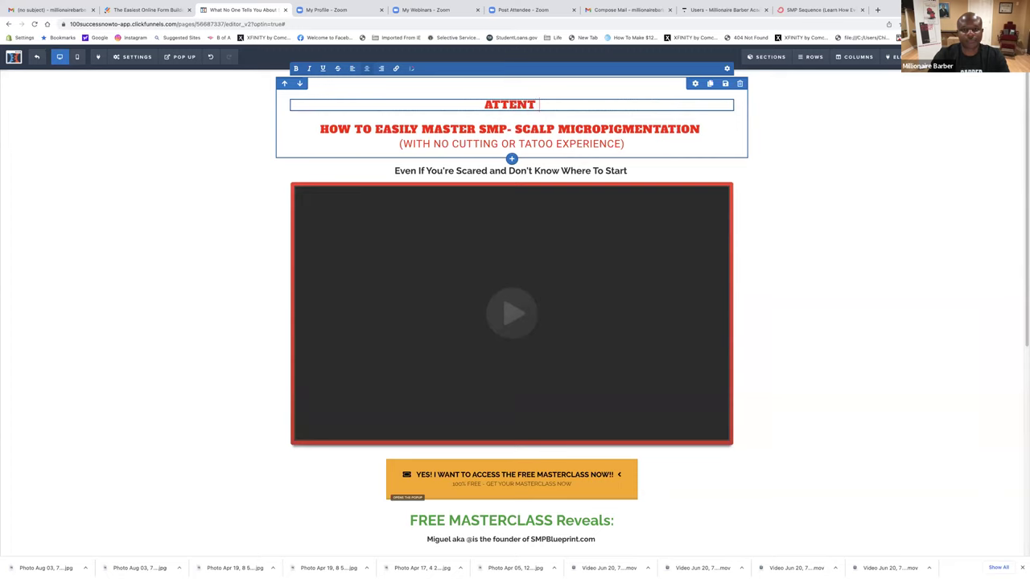
text(ION ALL)
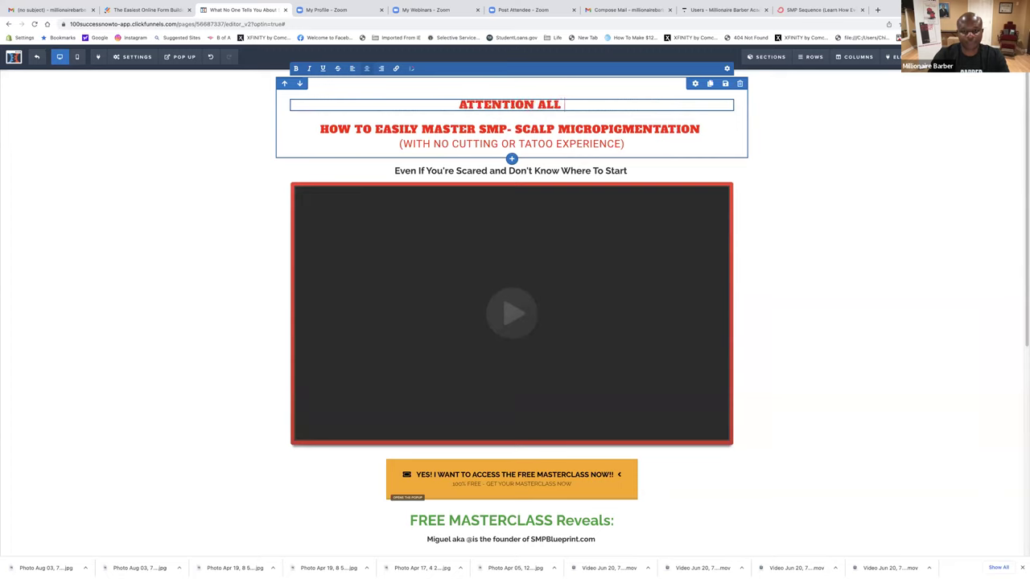
text( BARBERS AND)
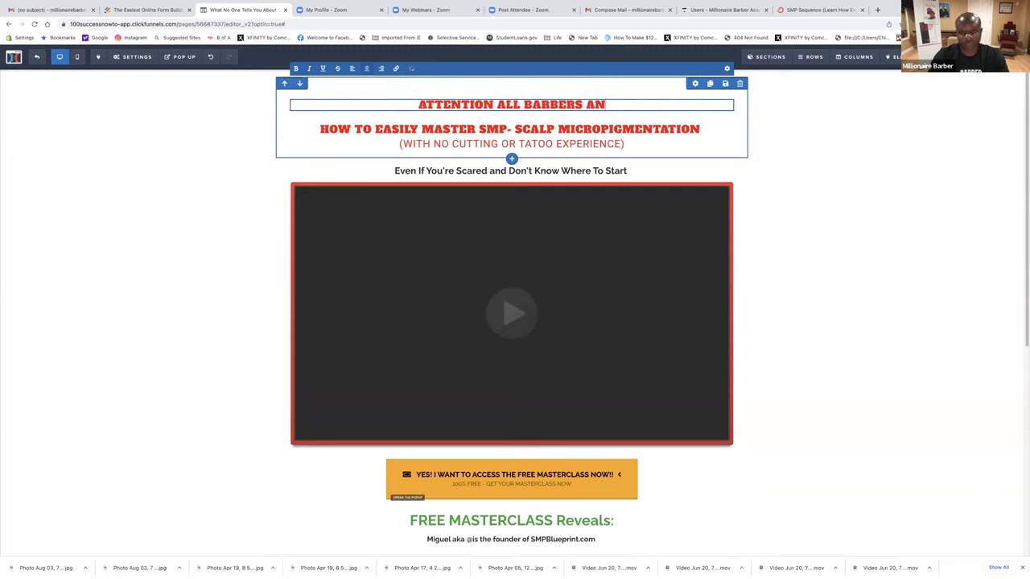
key(BackSpace)
key(BackSpace)
key(BackSpace)
key(BackSpace)
text(& STYLISTS)
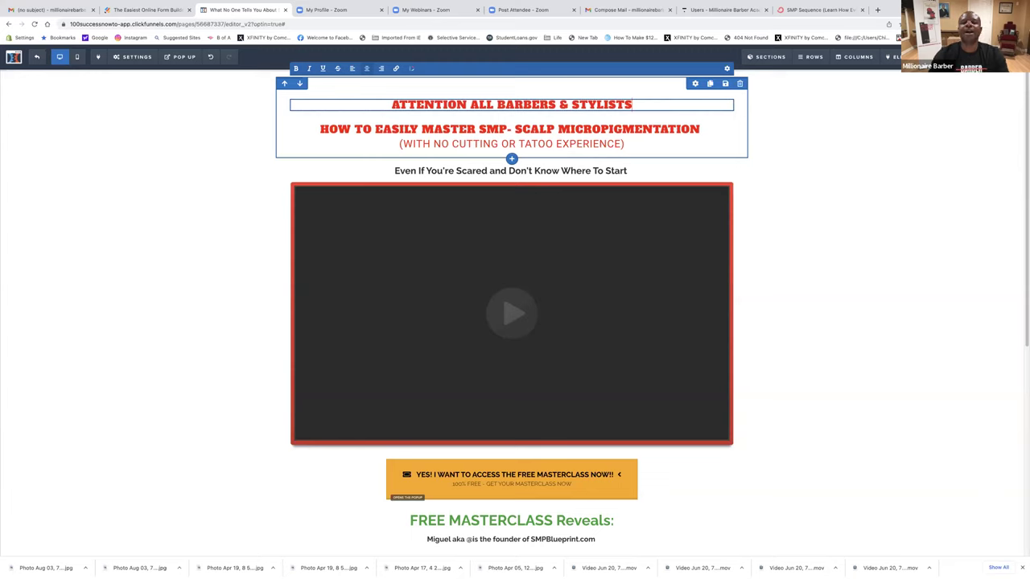
Extend the upper headline with "WANTING TO EARN $5K PER SERVICE" and insert a colon after ATTENTION.
text( WAN)
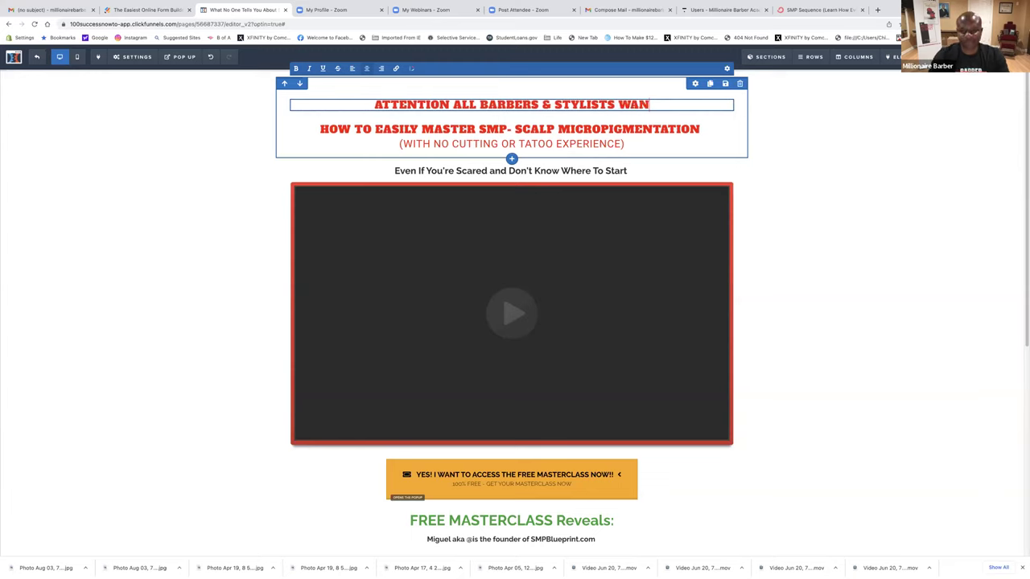
text(TING)
key(BackSpace)
text(EARN $5)
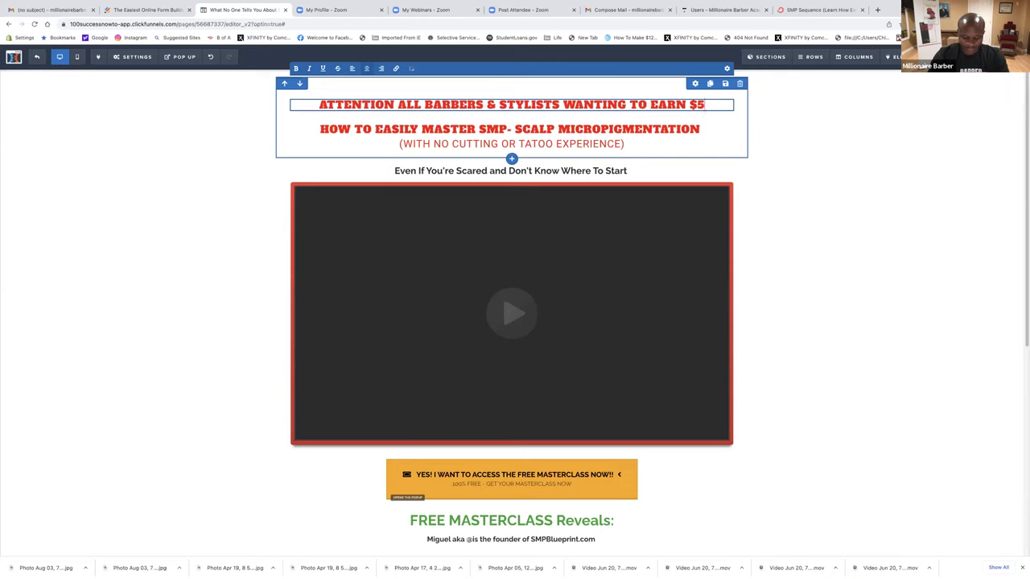
text(K)
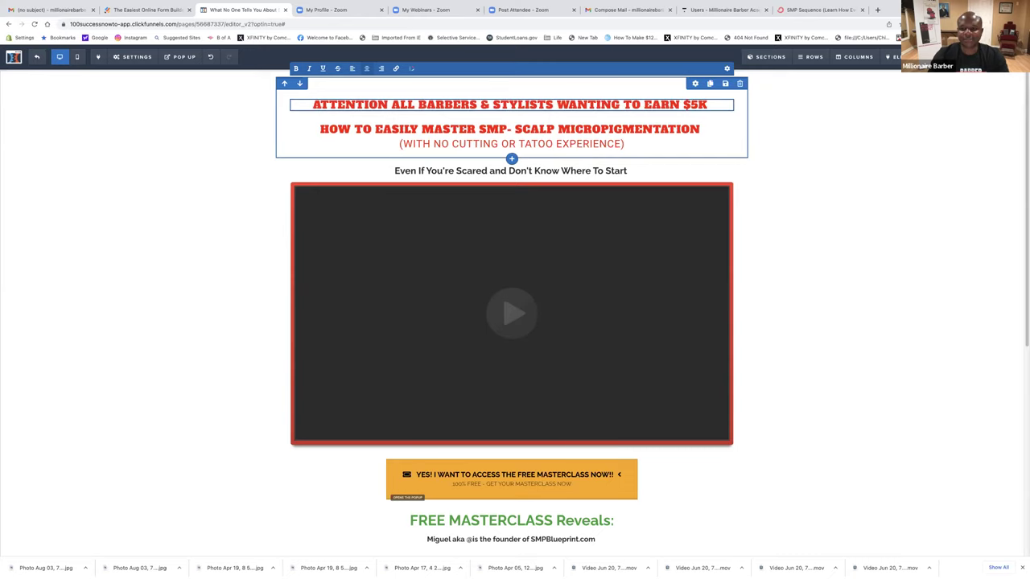
text( PER)
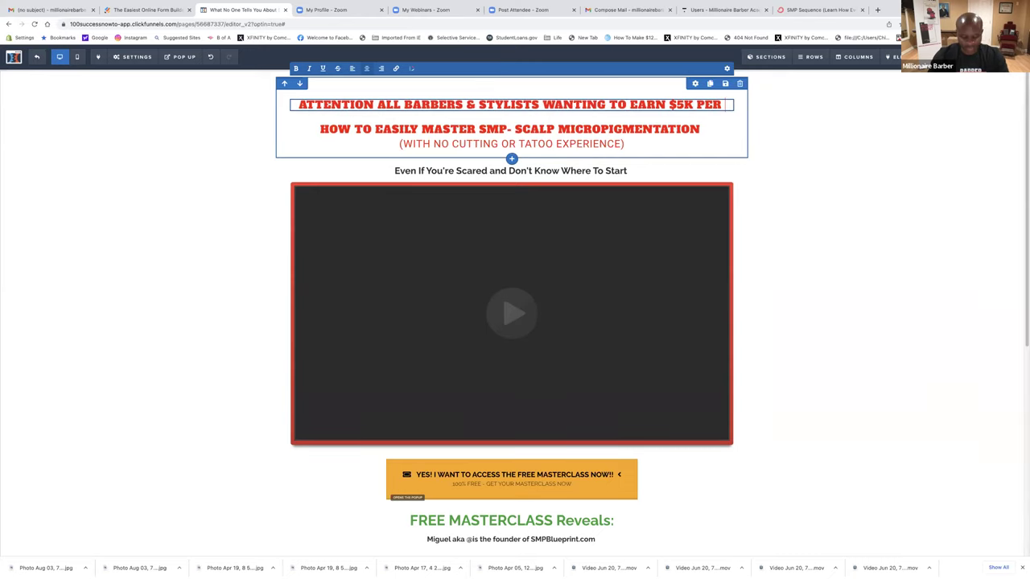
text( SCERVICE)
key(BackSpace)
key(BackSpace)
key(BackSpace)
key(BackSpace)
key(BackSpace)
key(BackSpace)
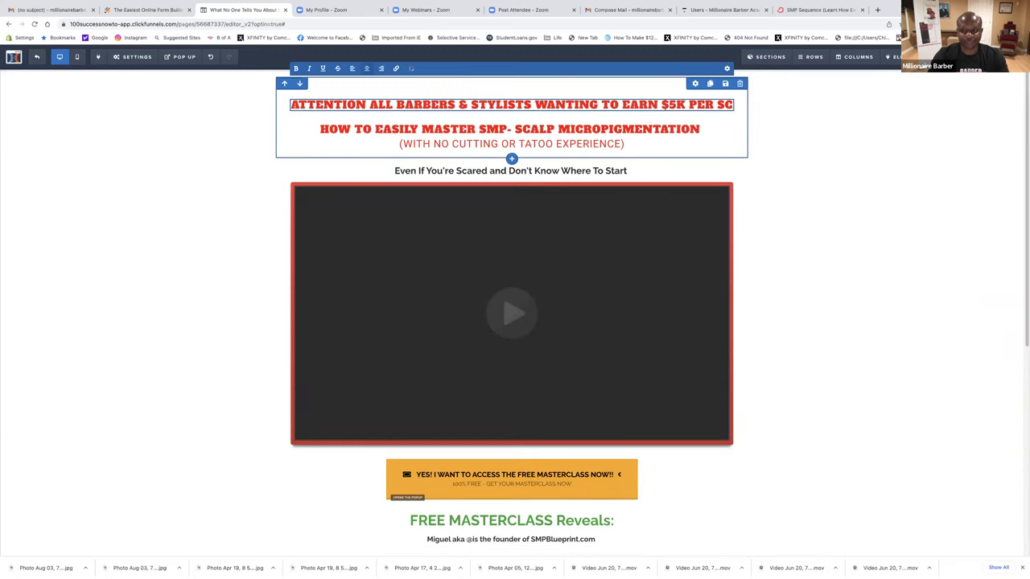
text(RVICE)
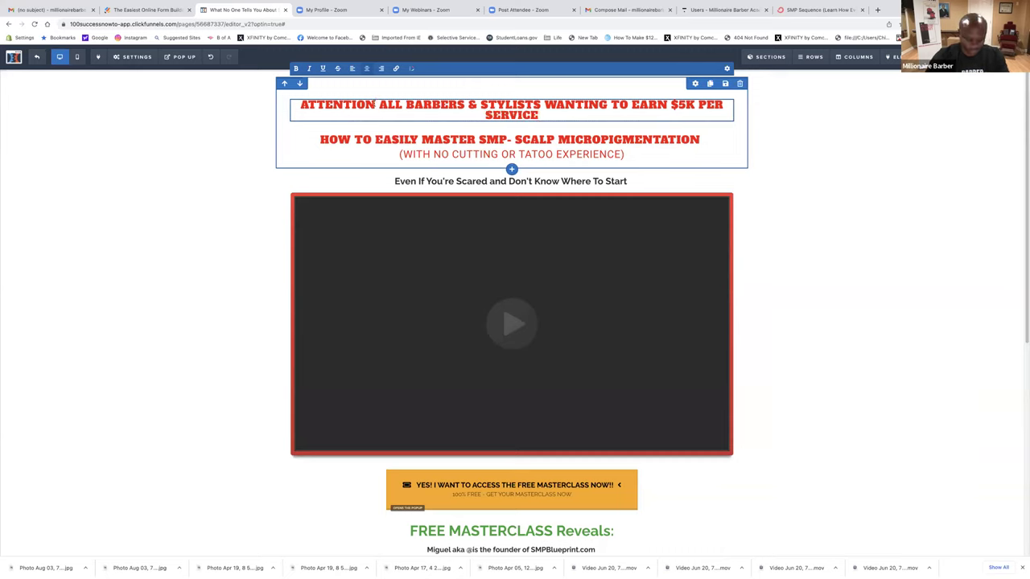
click(375, 105)
text(:)
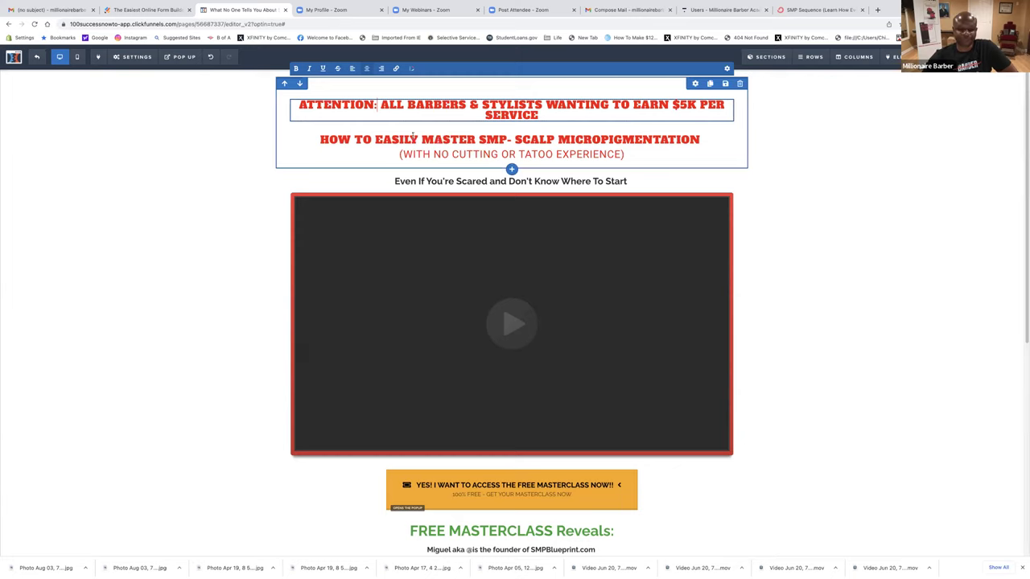
Change the text color of the HOW TO EASILY MASTER SMP- SCALP MICROPIGMENTATION headline to black.
triple_click(373, 138)
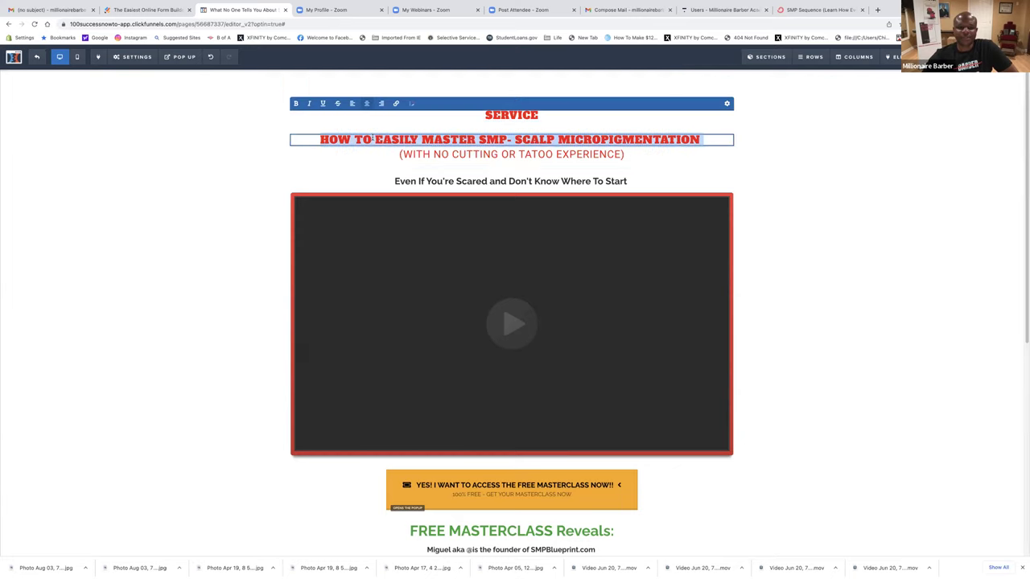
click(753, 155)
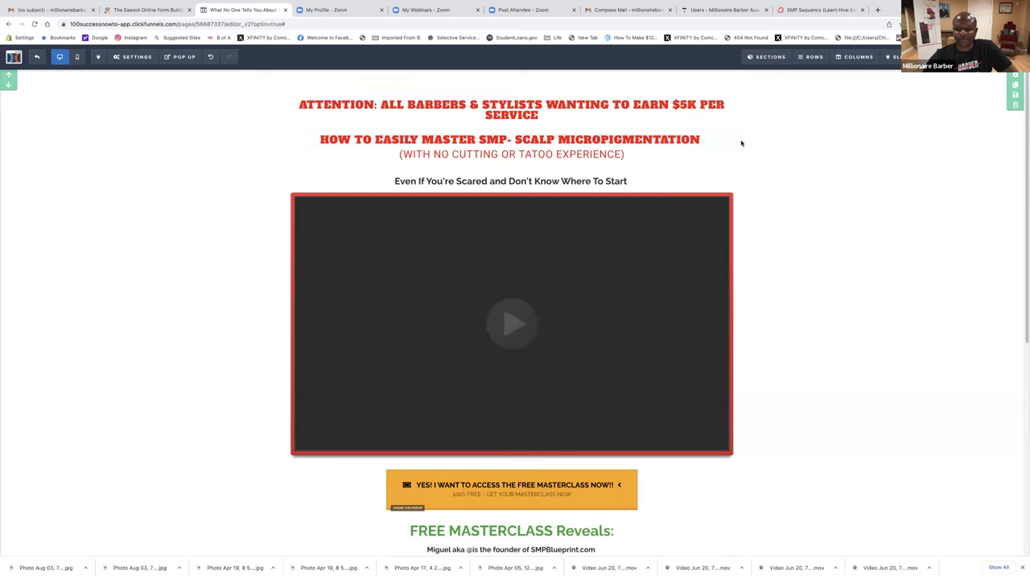
click(701, 134)
click(943, 209)
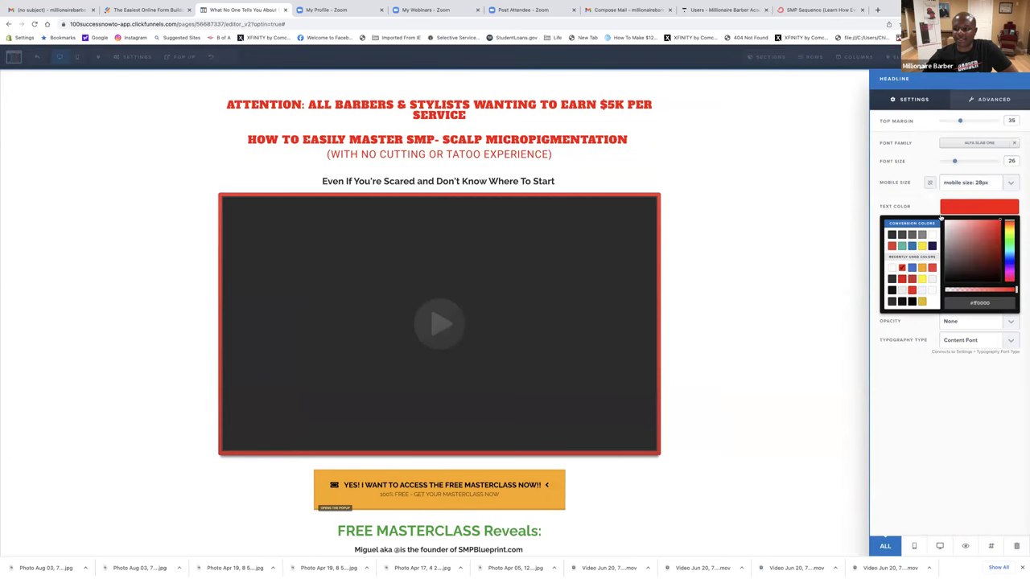
click(911, 302)
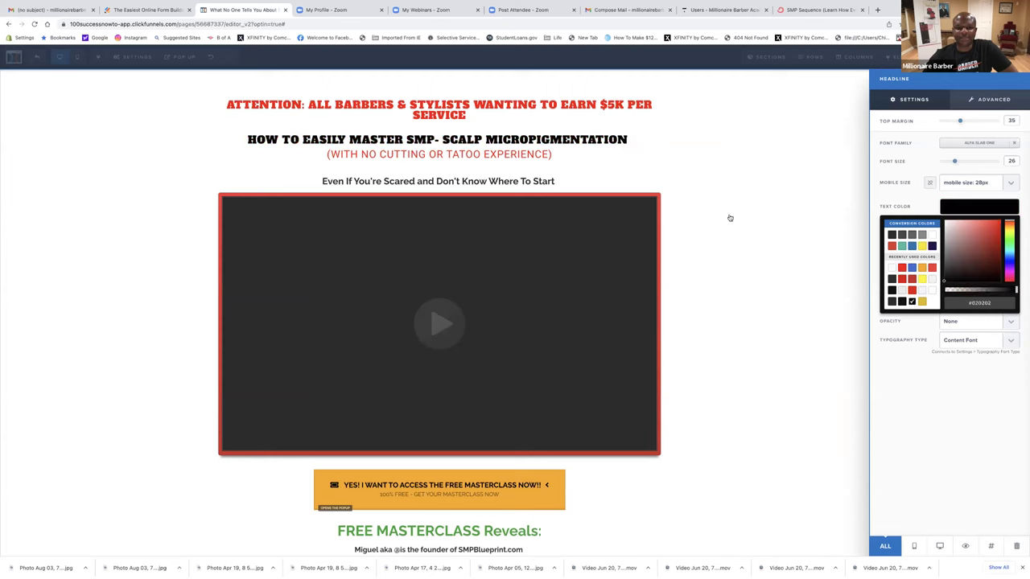
click(581, 169)
Change the text color of the (WITH NO CUTTING OR TATOO EXPERIENCE) subheadline to black.
click(647, 152)
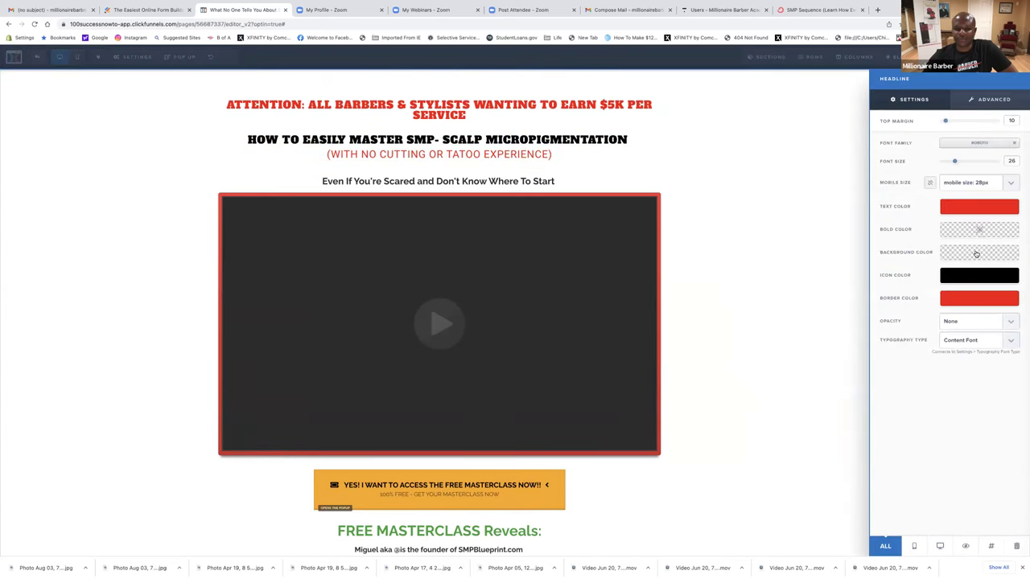
click(961, 210)
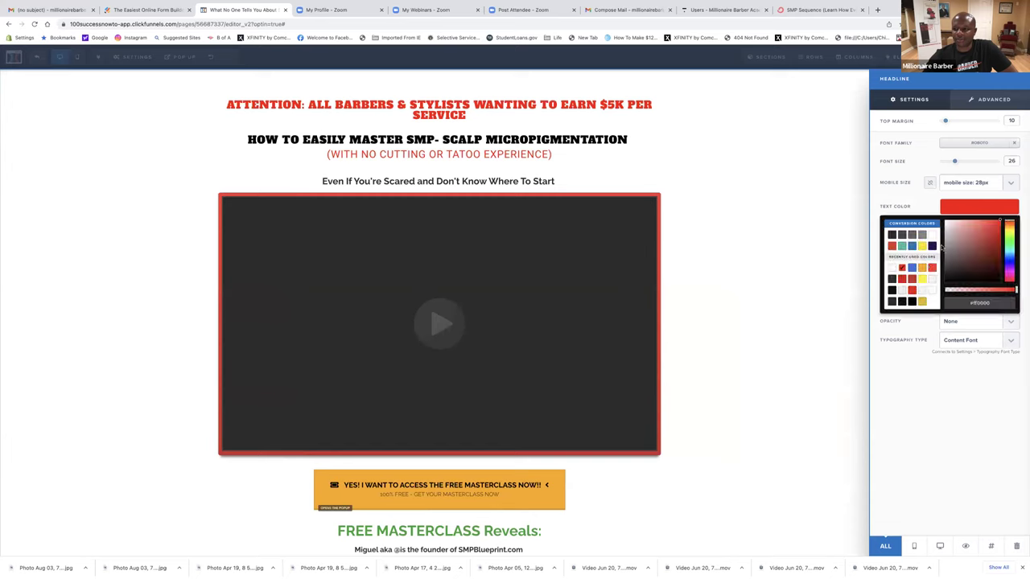
click(911, 303)
click(734, 171)
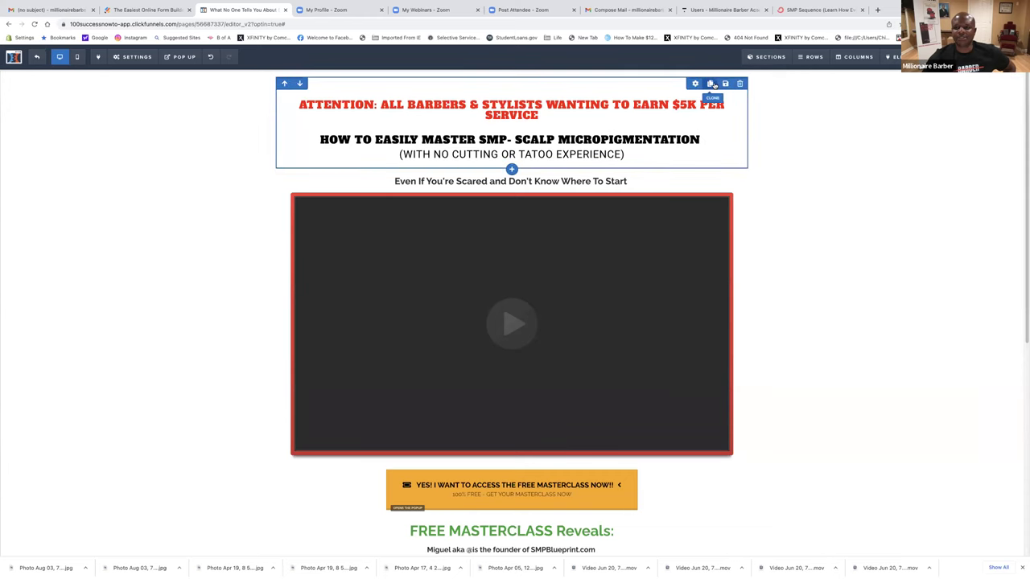
Clone the headline row and delete the duplicate lines, leaving ATTENTION in the upper row and HOW TO with its subheadline in the lower one.
click(711, 84)
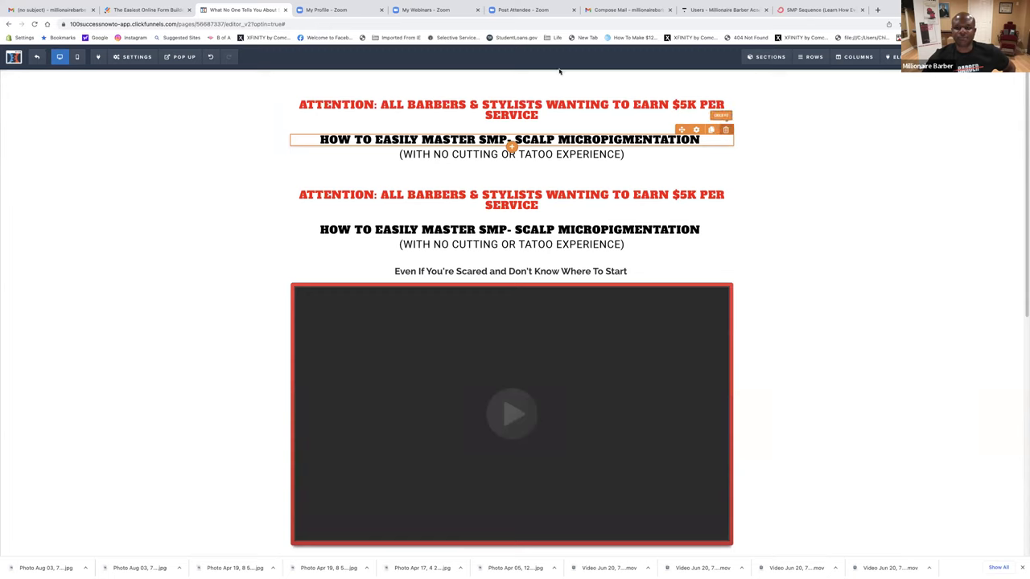
click(726, 129)
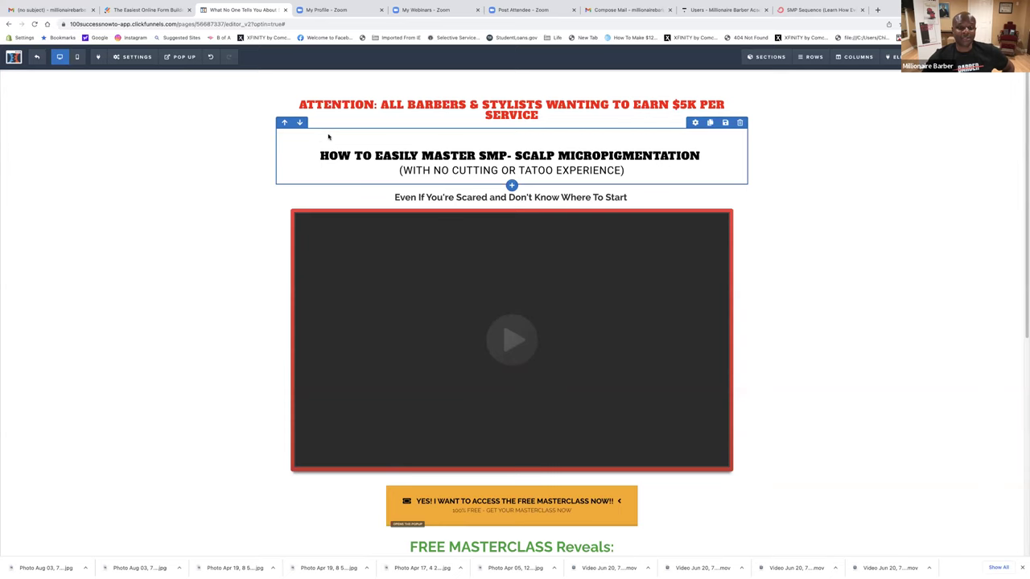
Set the background color of the row holding the HOW TO headline and its subheadline to yellow.
click(695, 123)
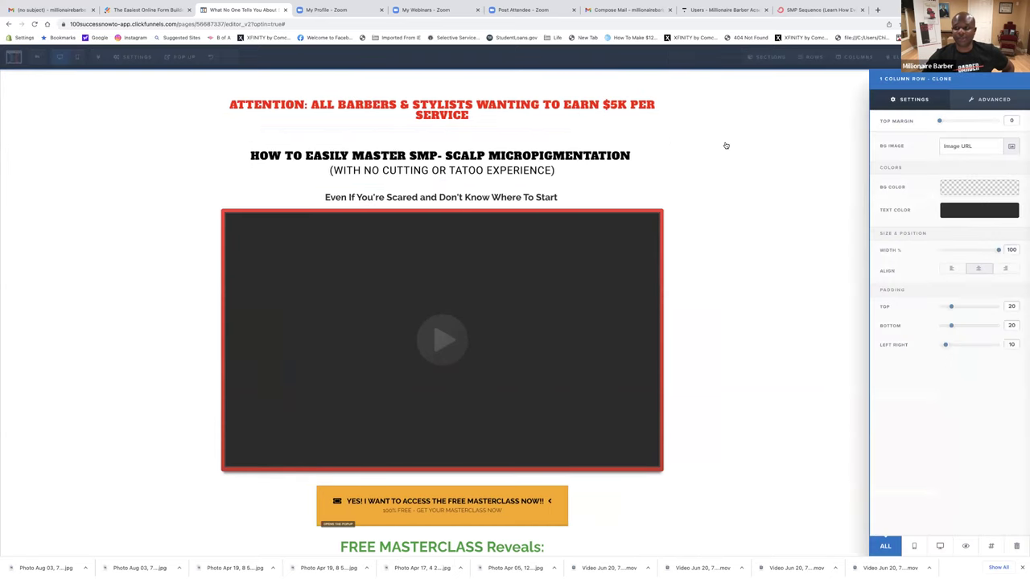
click(976, 189)
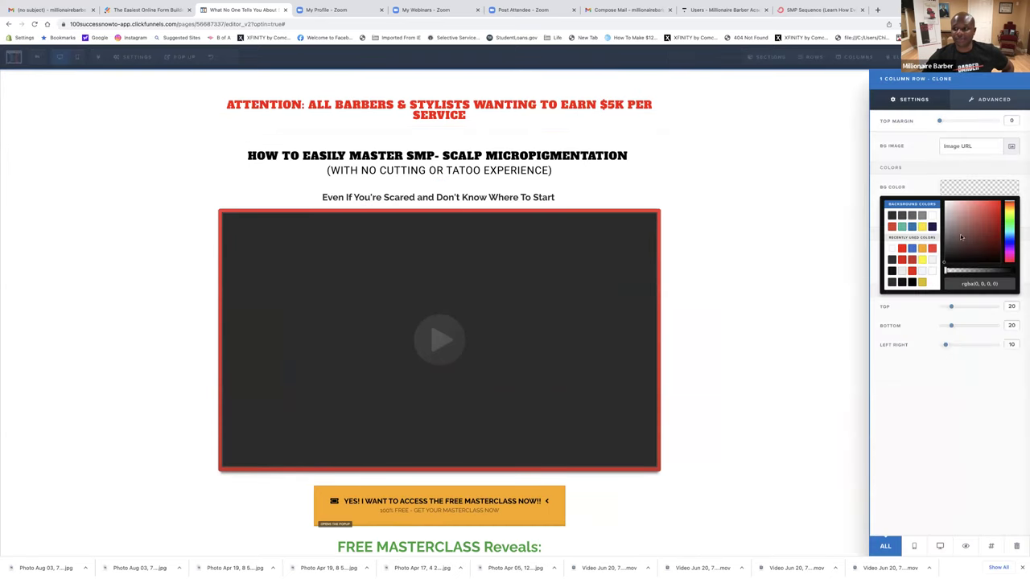
click(921, 260)
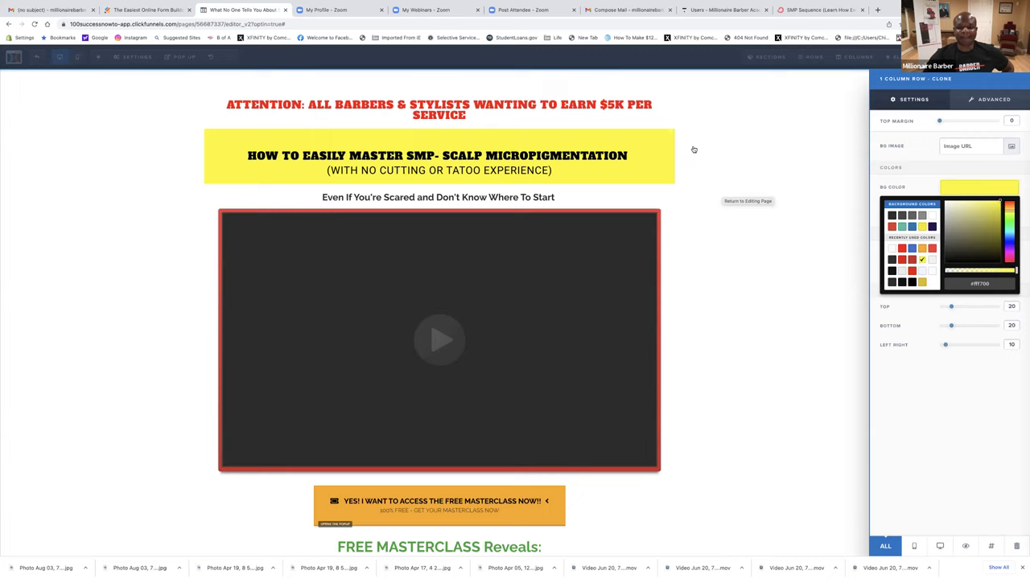
Change the HOW TO headline row's background color to white.
click(986, 191)
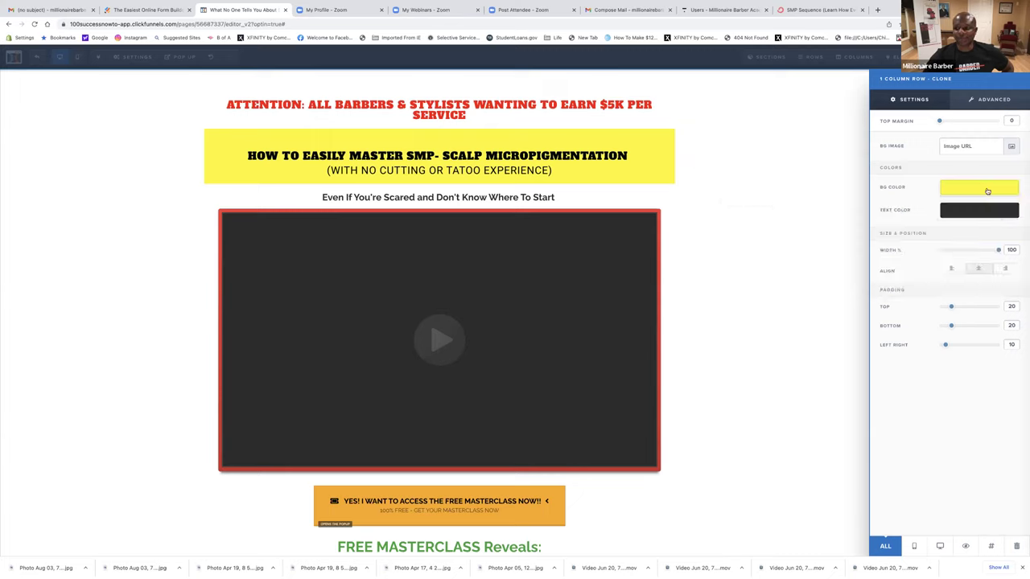
click(978, 192)
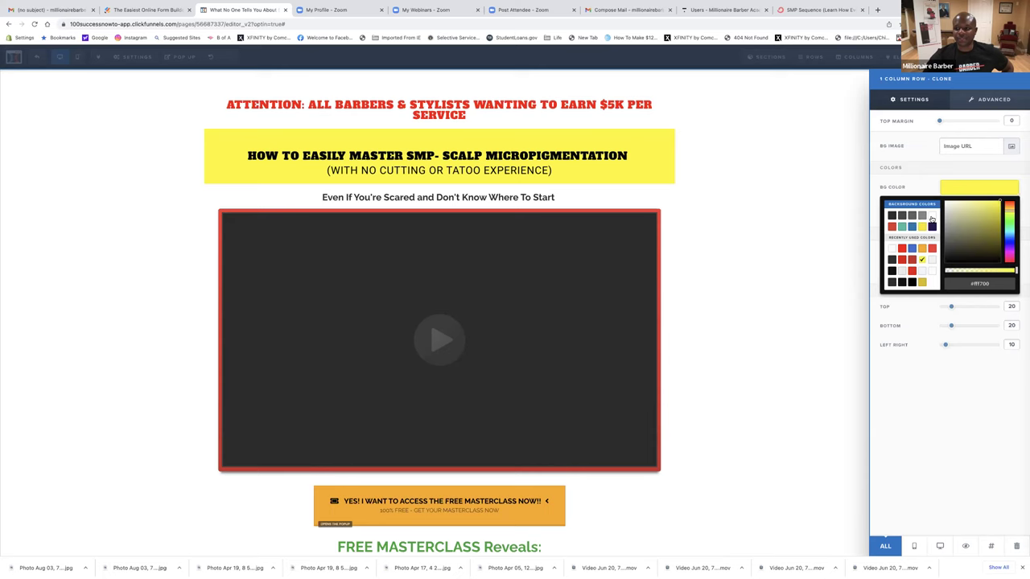
click(931, 217)
click(788, 172)
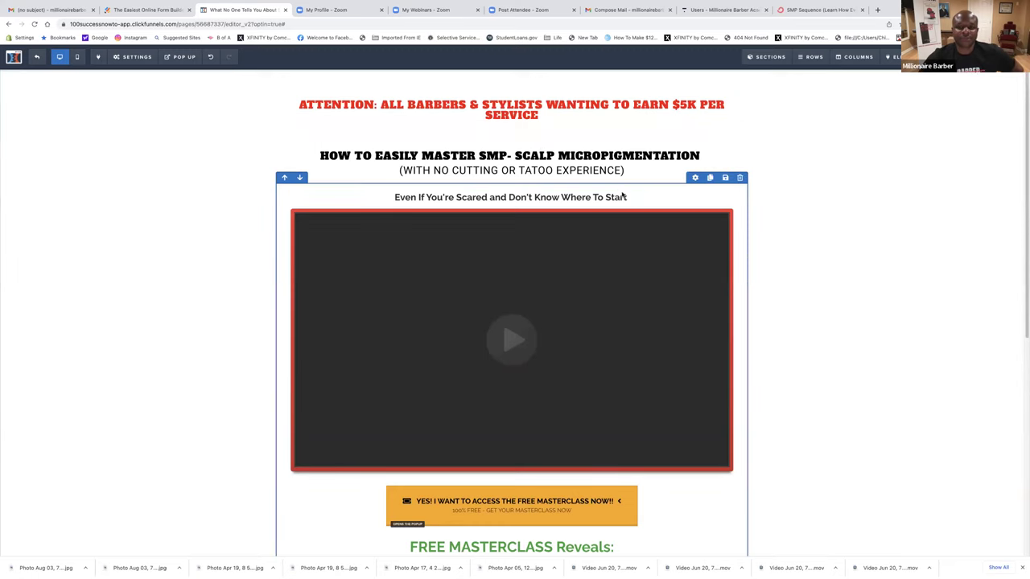
Increase the font size of the ATTENTION headline to 32.
click(631, 103)
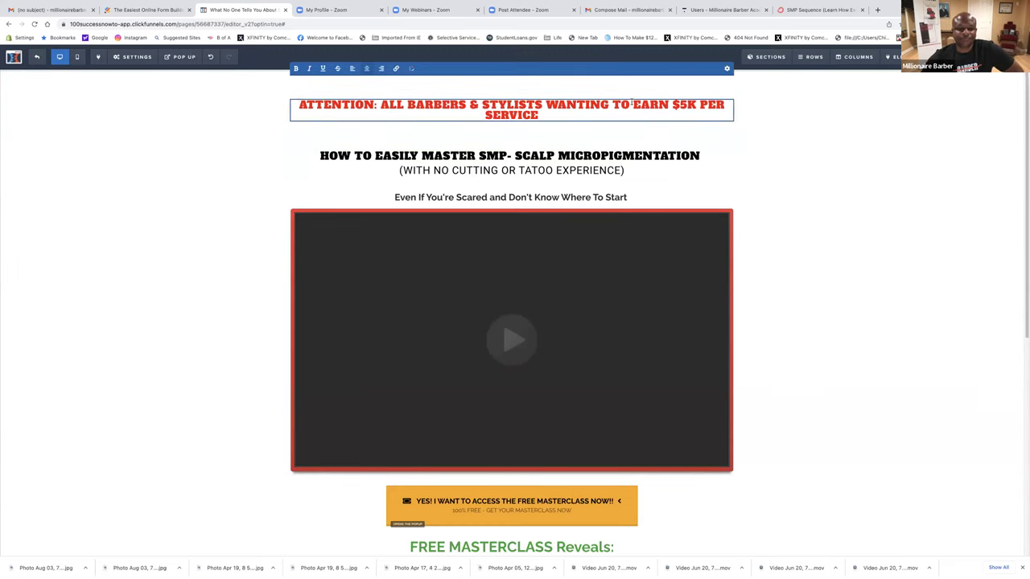
click(773, 134)
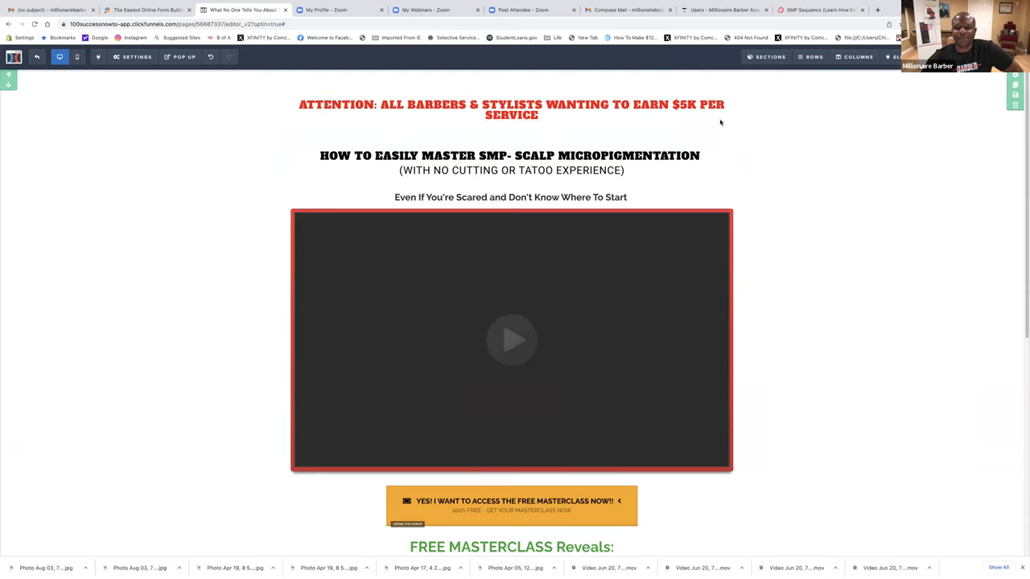
click(696, 95)
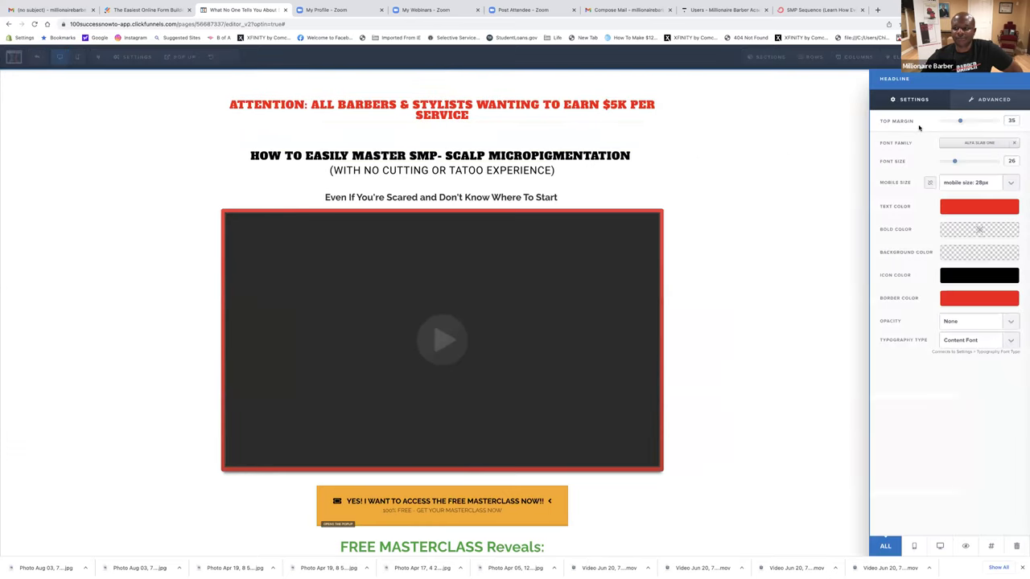
drag(955, 162, 961, 162)
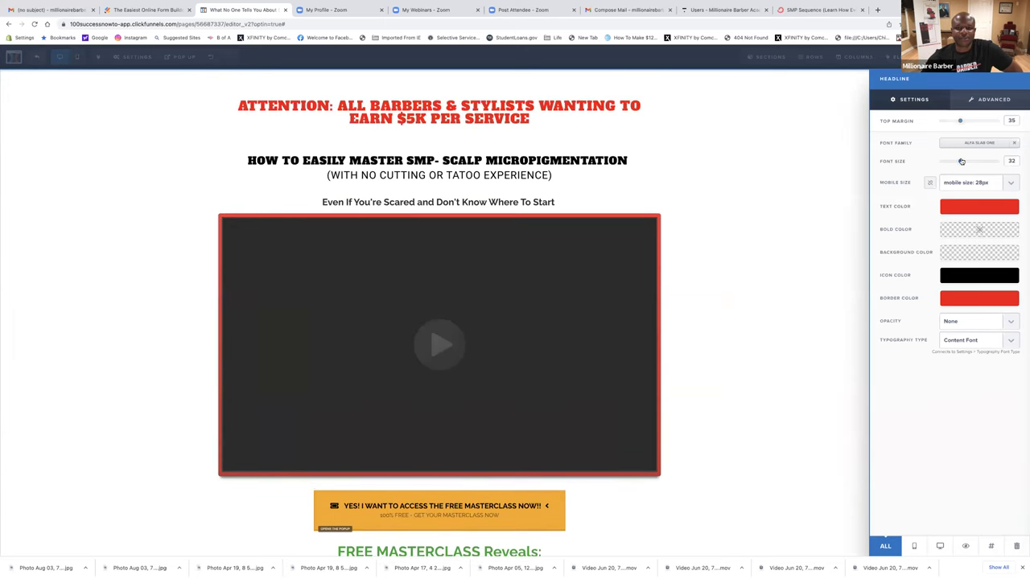
click(731, 119)
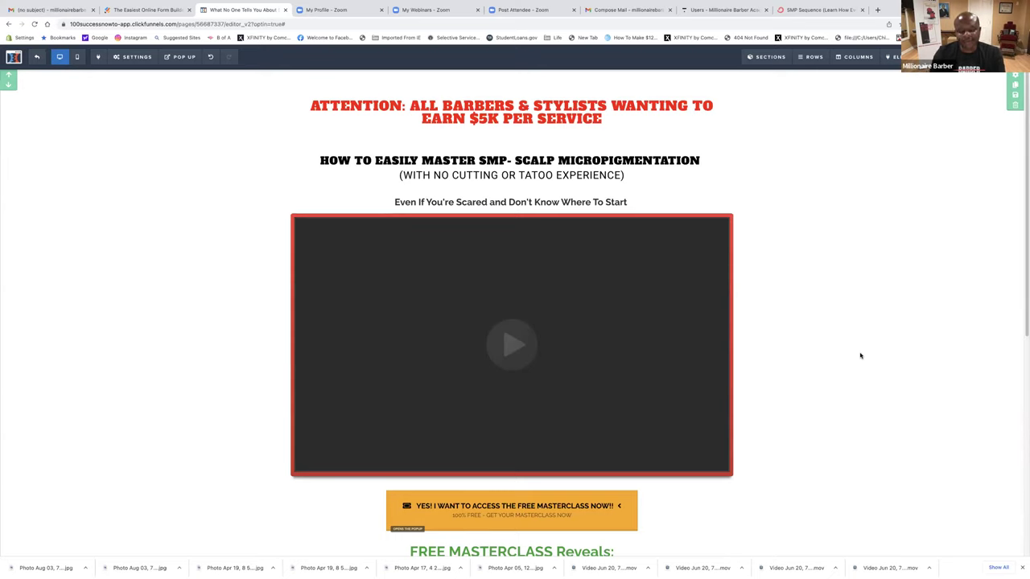
mouse_move(474, 12)
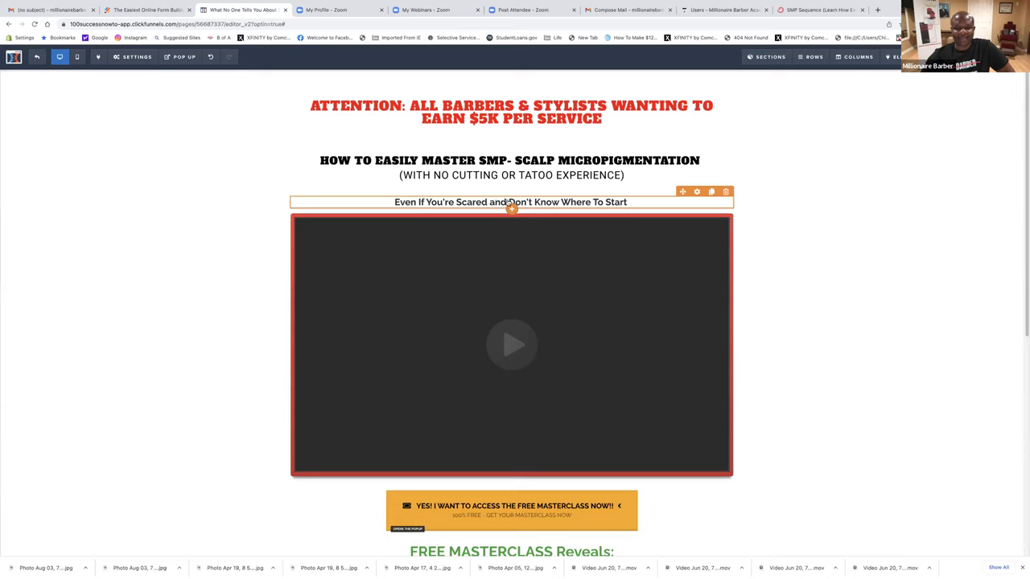
click(509, 202)
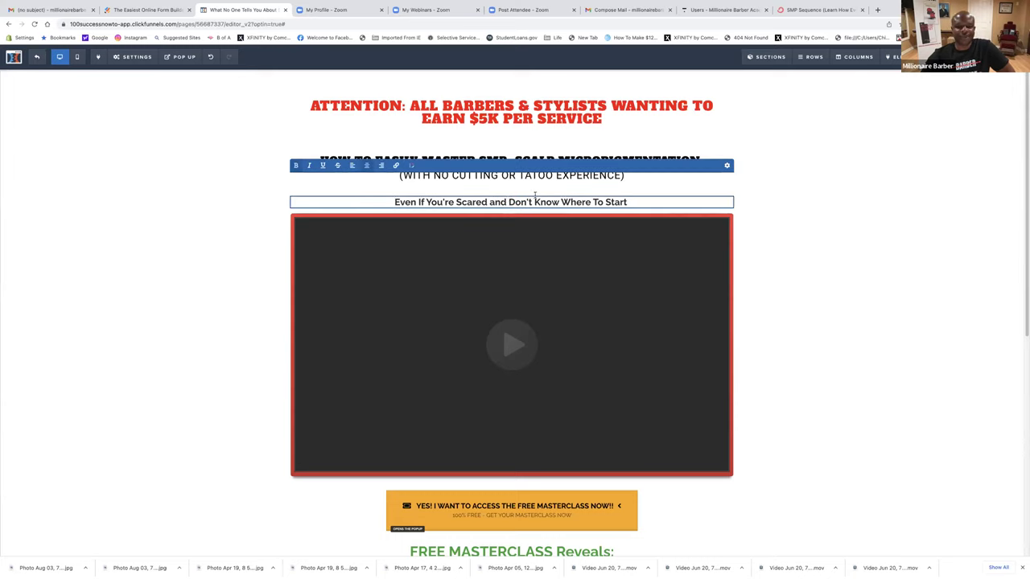
scroll(802, 198, down, 2)
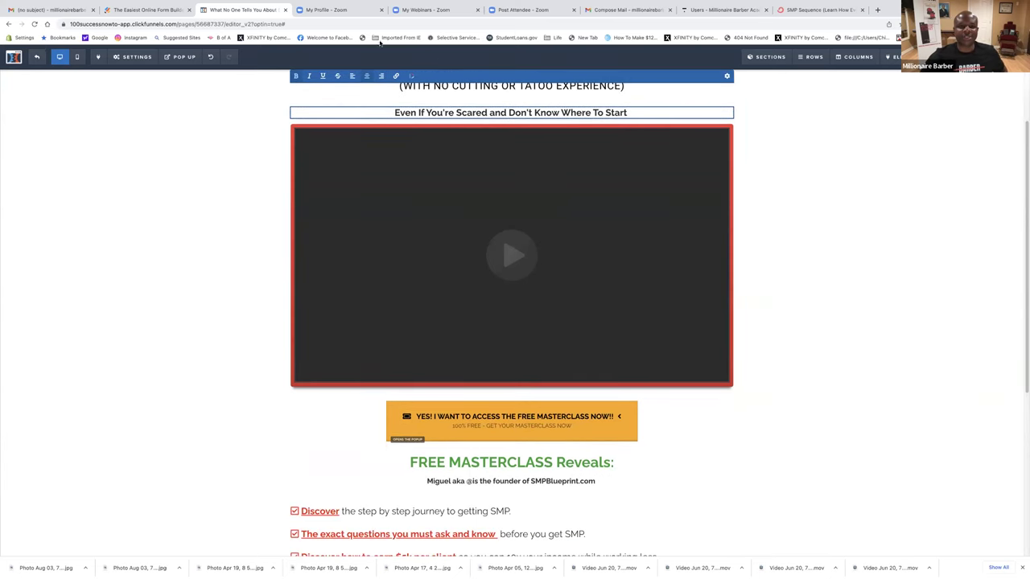
scroll(708, 276, down, 2)
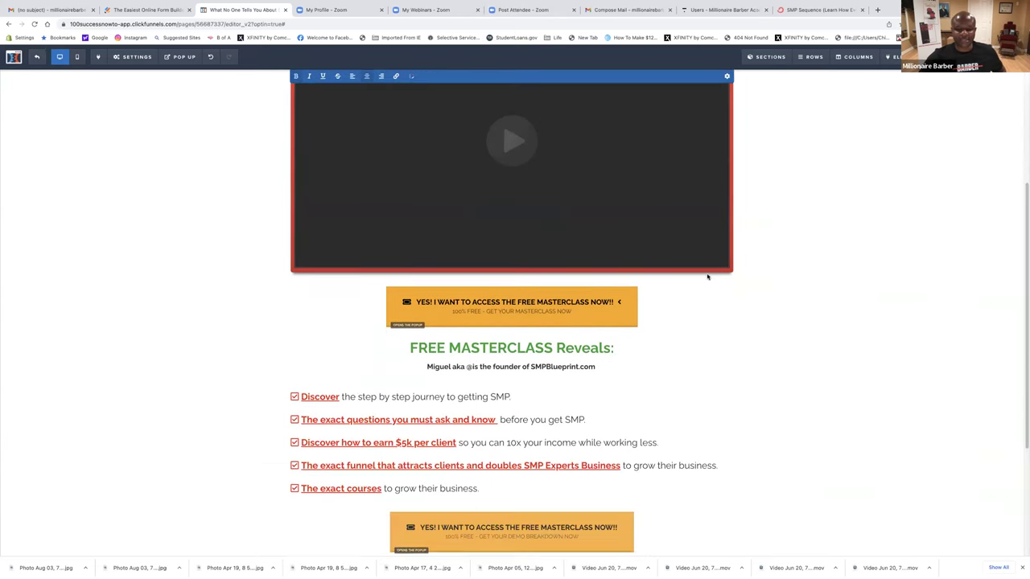
scroll(707, 276, up, 4)
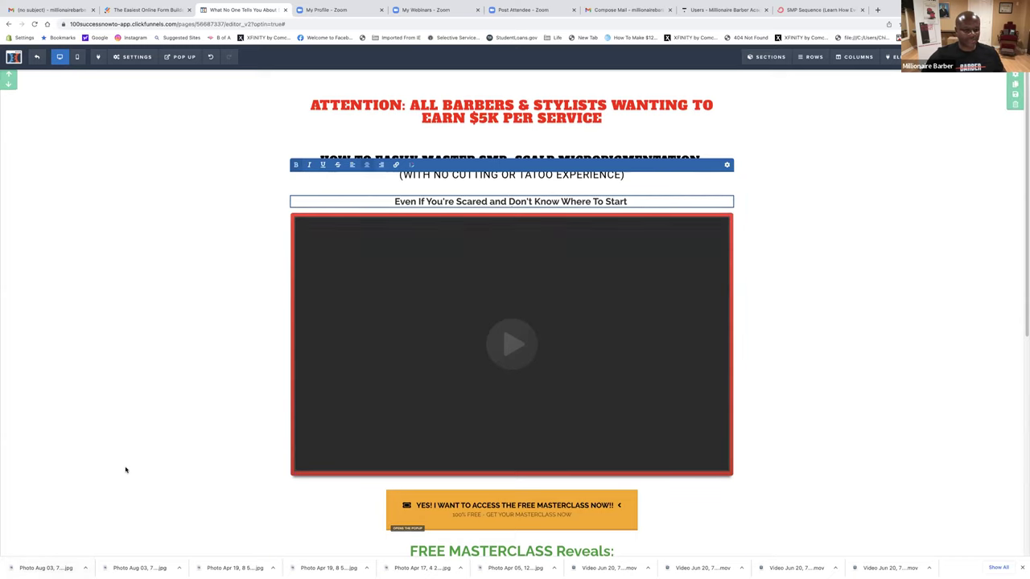
scroll(125, 468, down, 1)
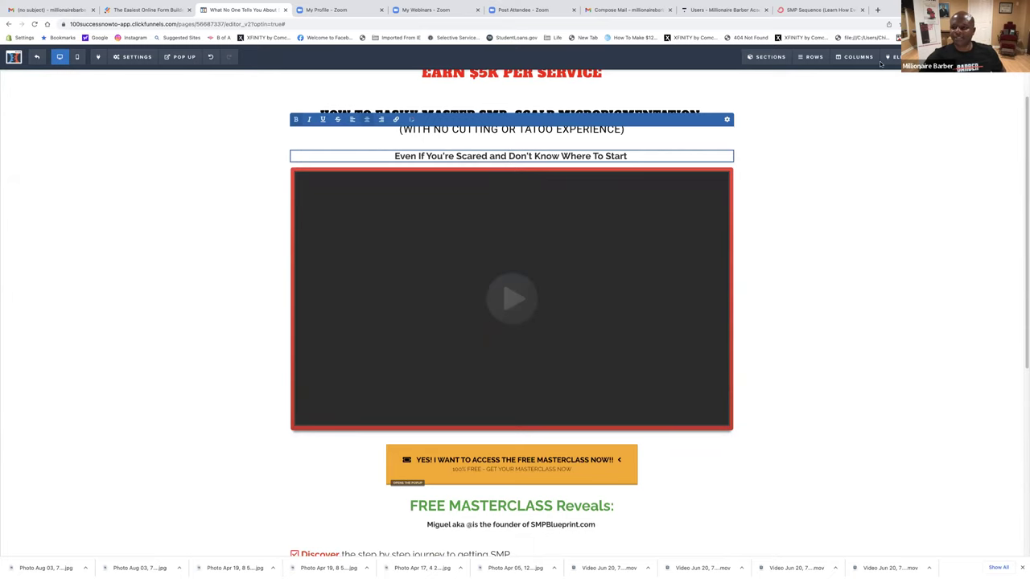
mouse_move(808, 58)
mouse_move(752, 61)
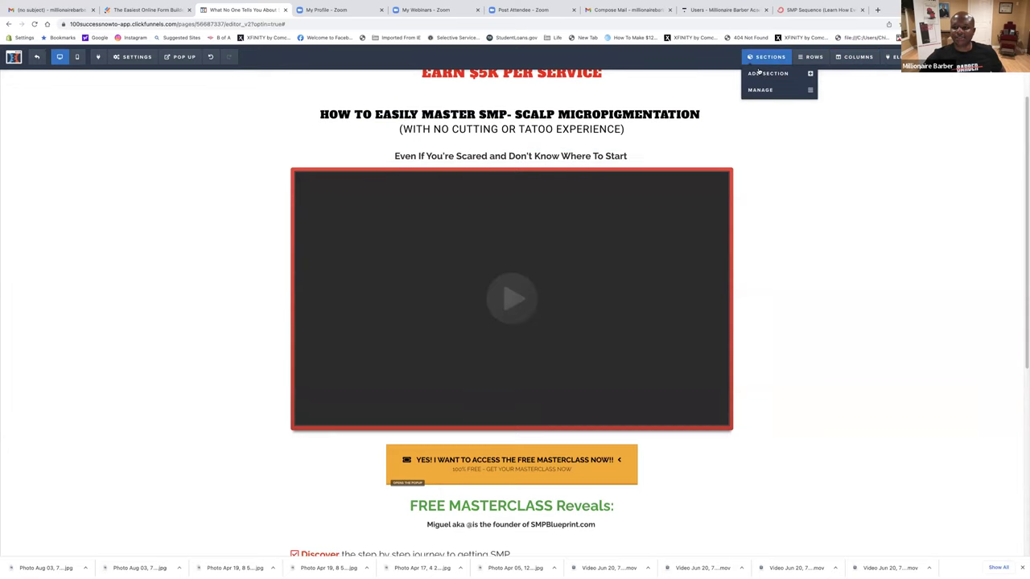
click(760, 75)
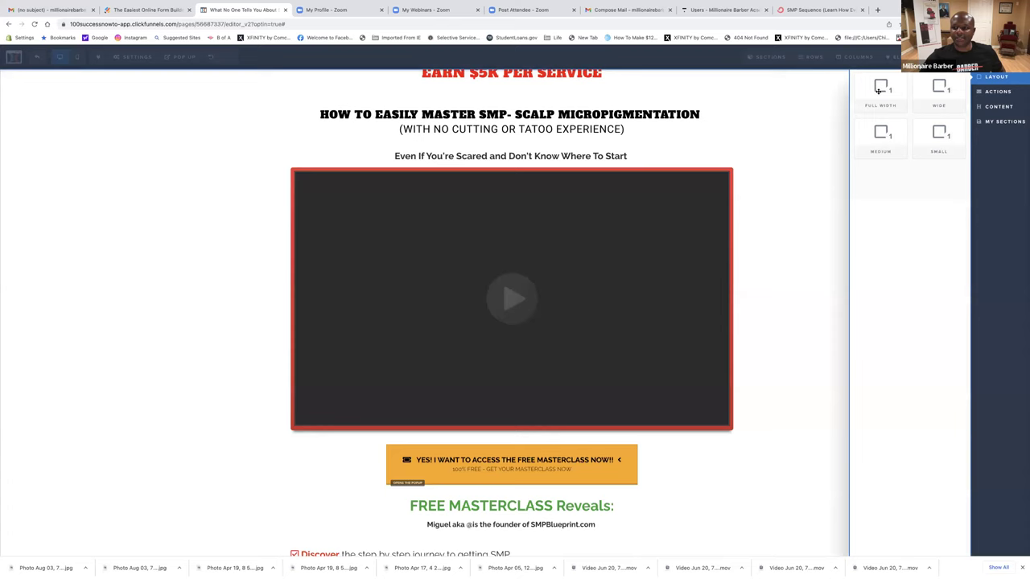
click(695, 135)
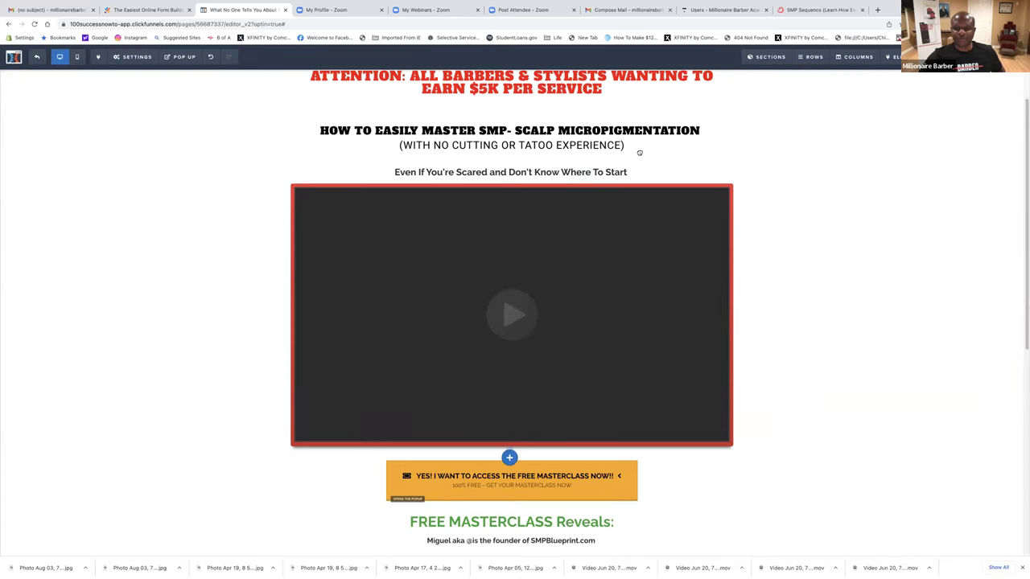
Try to insert a new row in the area of the video.
scroll(510, 455, down, 1)
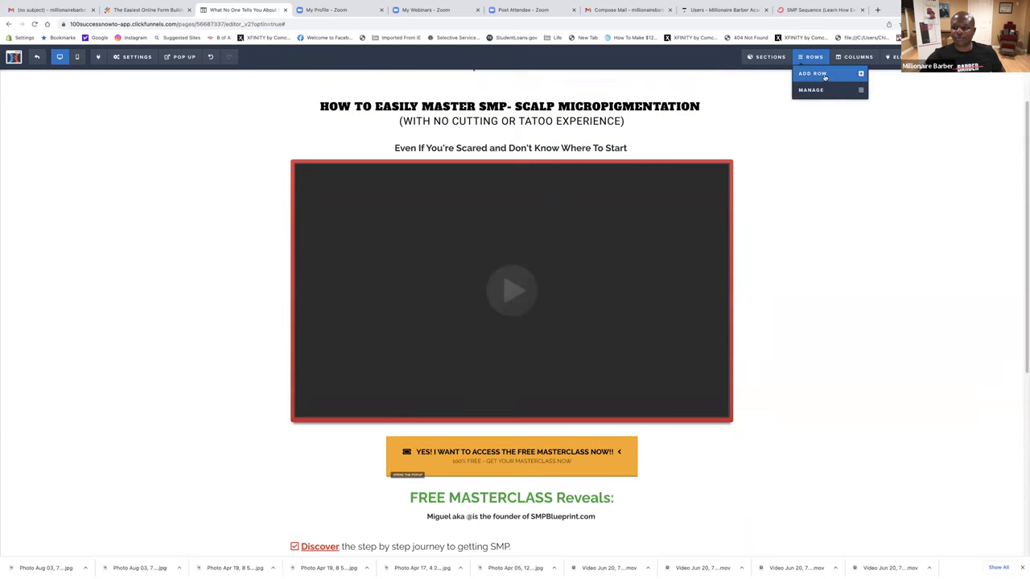
click(814, 73)
mouse_move(880, 114)
mouse_down()
mouse_move(830, 105)
mouse_move(678, 144)
mouse_move(559, 288)
mouse_move(538, 259)
mouse_up()
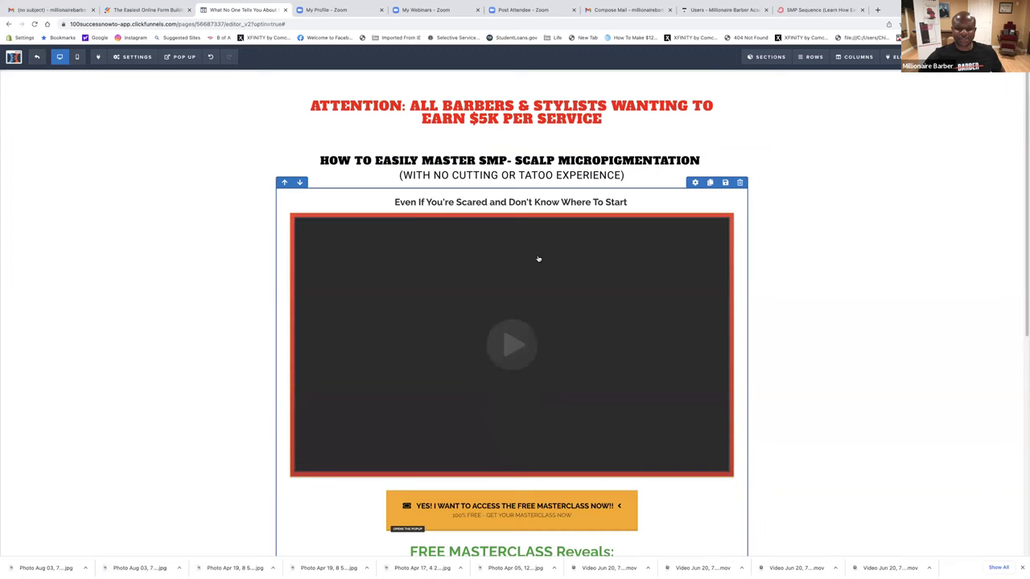
Add a one-column row below the HOW TO headline row and move the "Even If You're Scared and Don't Know Where To Start" line out of the video row.
mouse_move(814, 59)
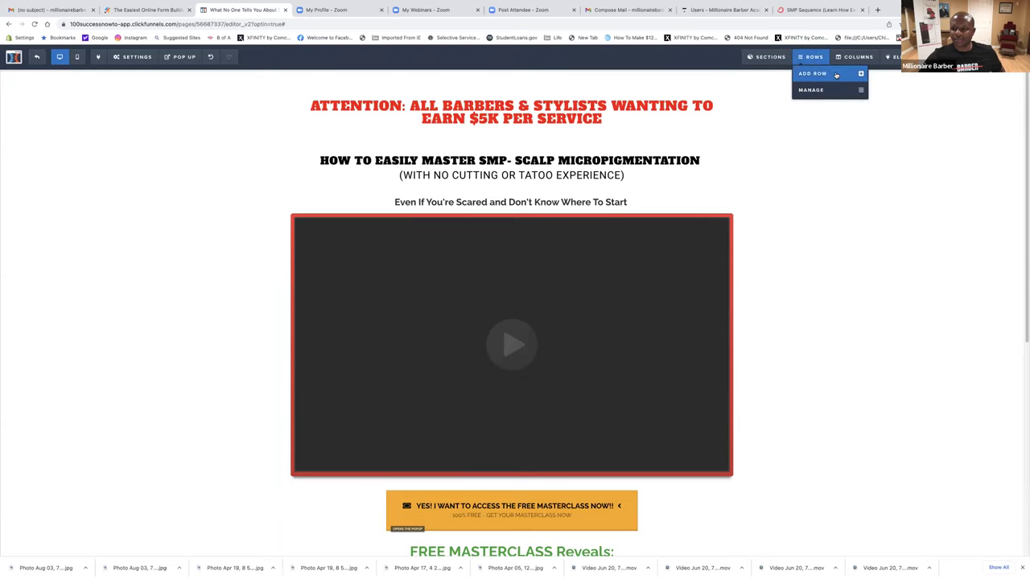
click(836, 75)
mouse_move(883, 83)
mouse_down()
mouse_move(565, 268)
mouse_move(508, 283)
mouse_up()
drag(517, 256, 516, 243)
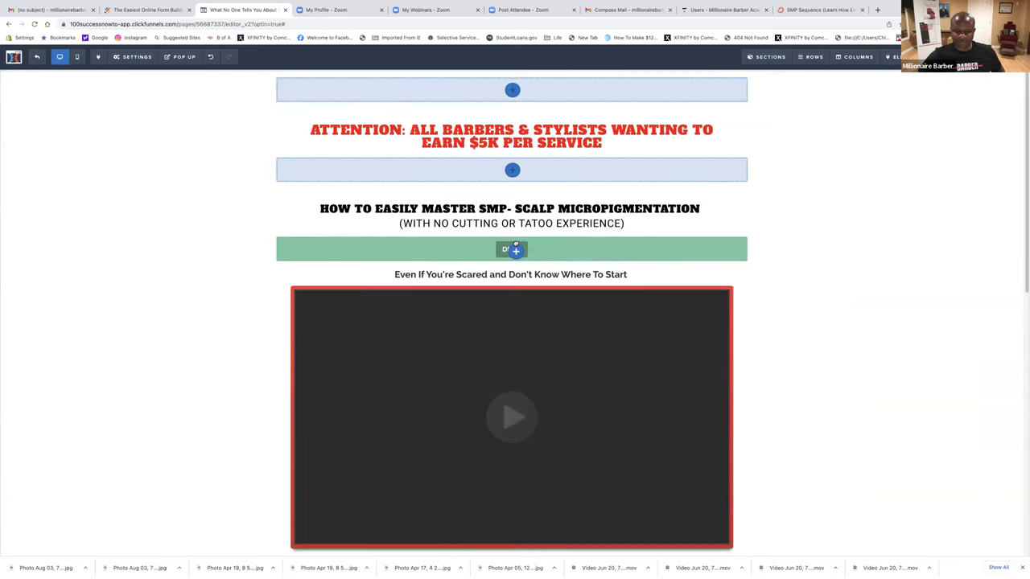
drag(516, 244, 516, 243)
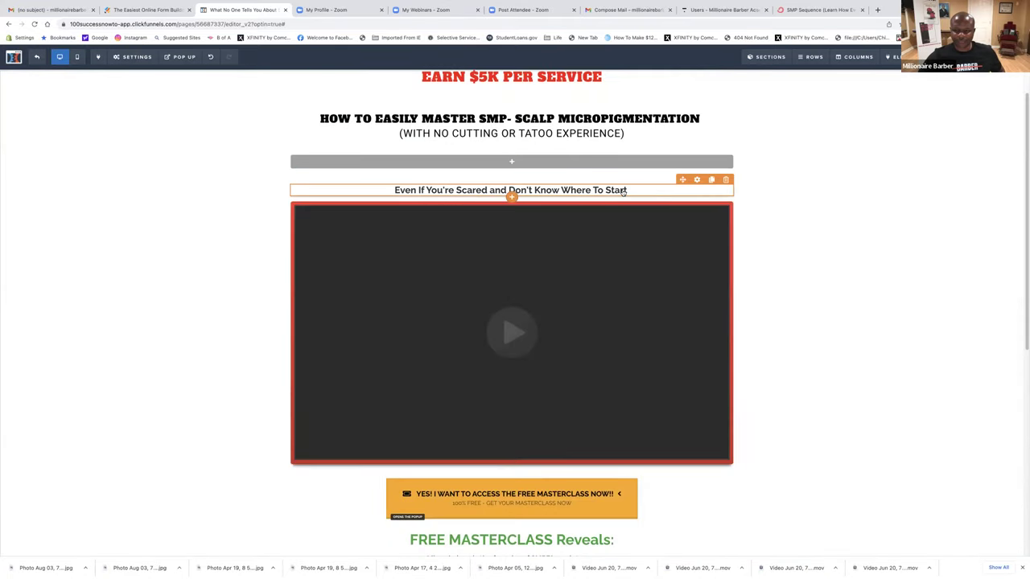
drag(682, 180, 682, 149)
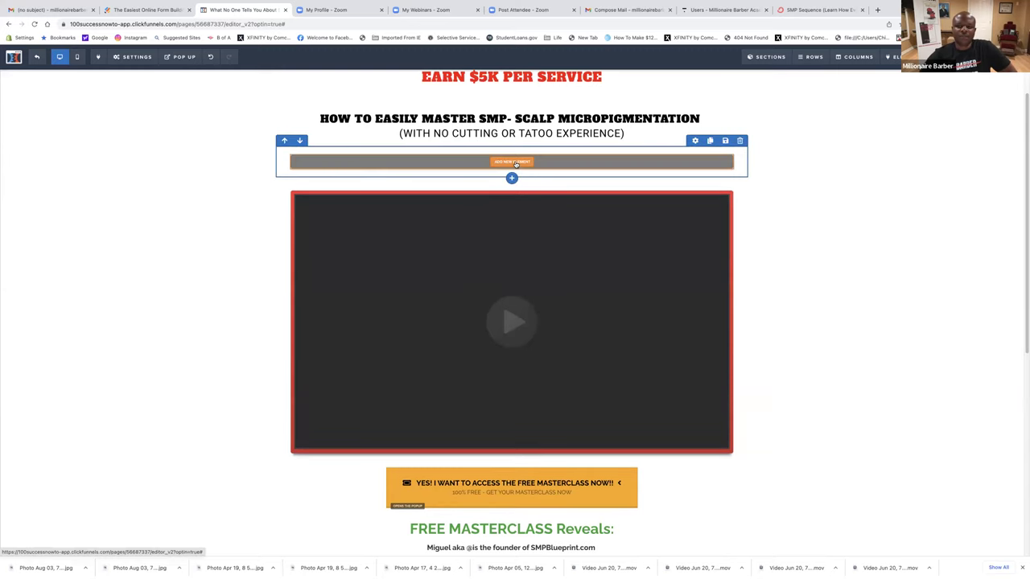
Add a four-column row directly below the HOW TO headline row.
click(846, 58)
scroll(848, 66, up, 1)
click(844, 77)
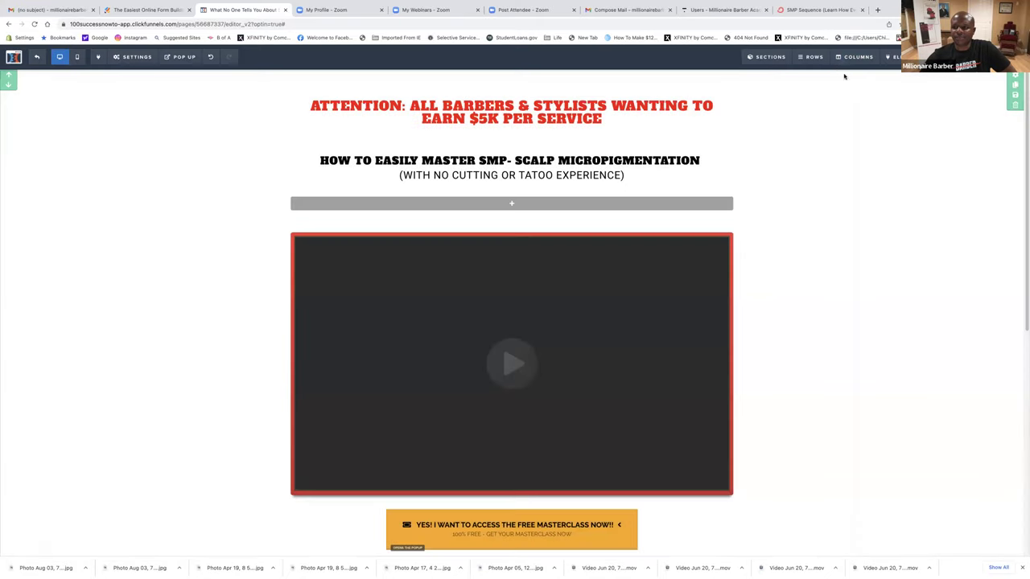
click(819, 76)
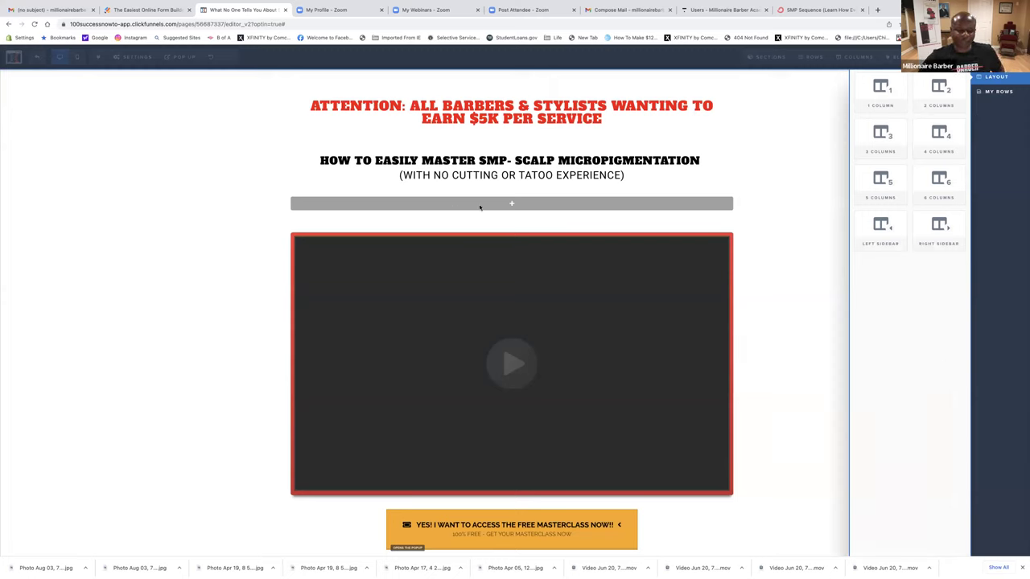
drag(925, 143, 513, 247)
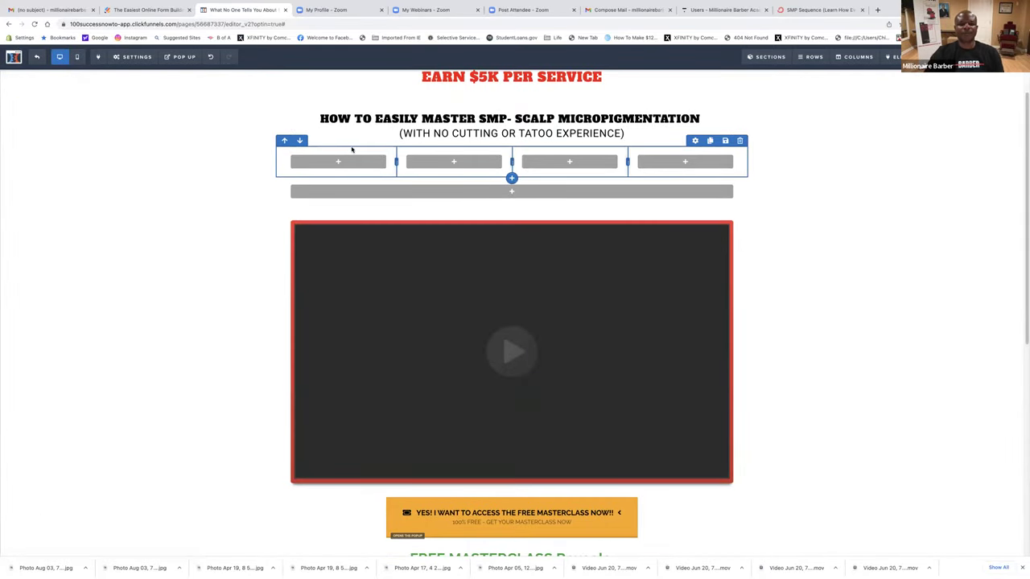
Insert an image element into the first column of the four-column row.
drag(338, 162, 338, 161)
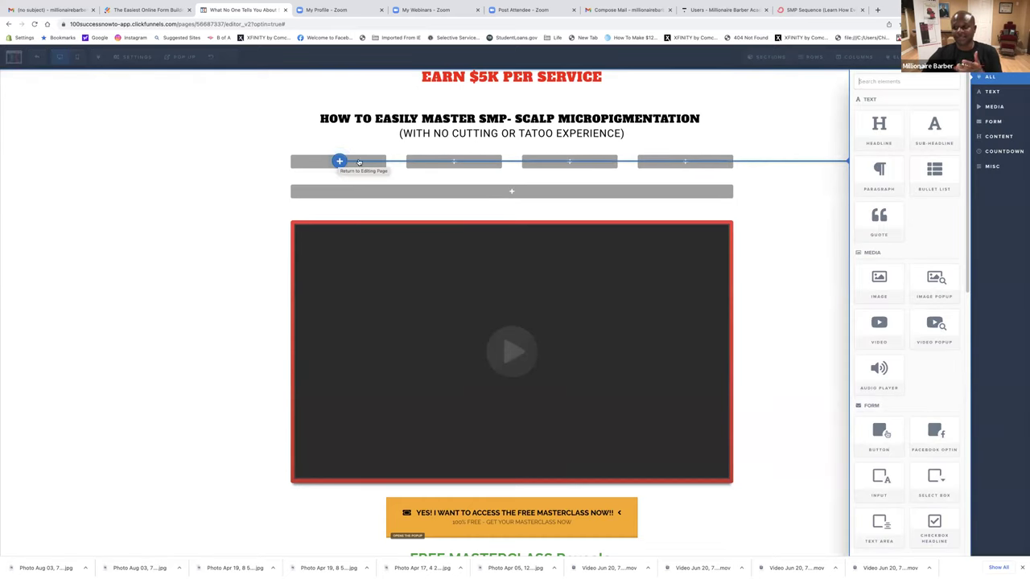
click(289, 132)
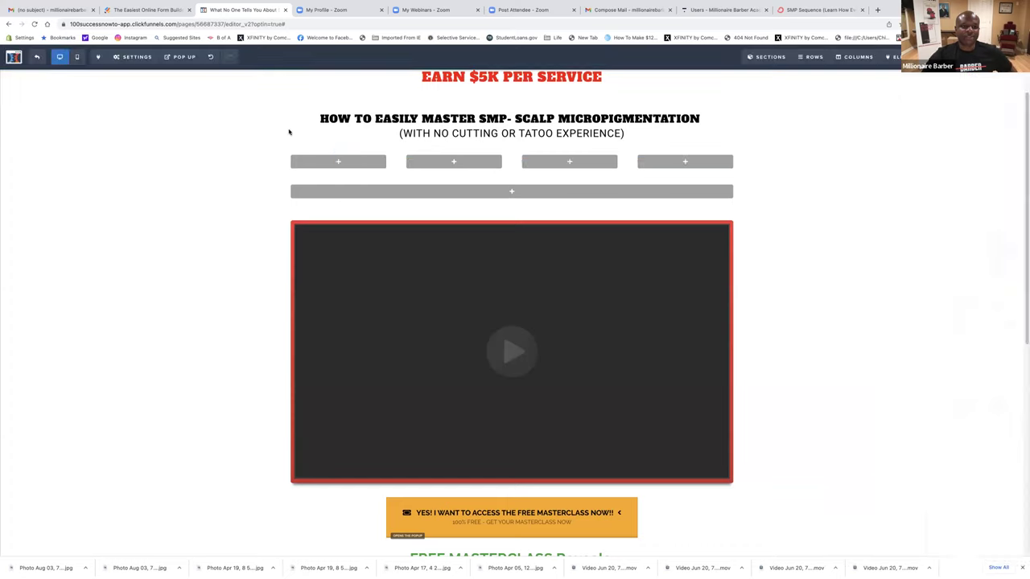
click(338, 162)
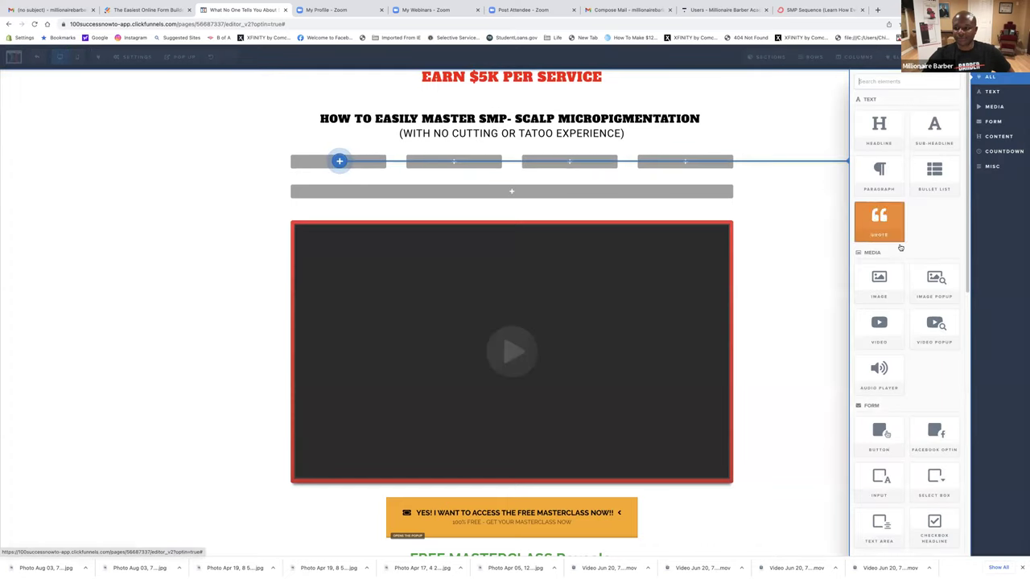
click(880, 282)
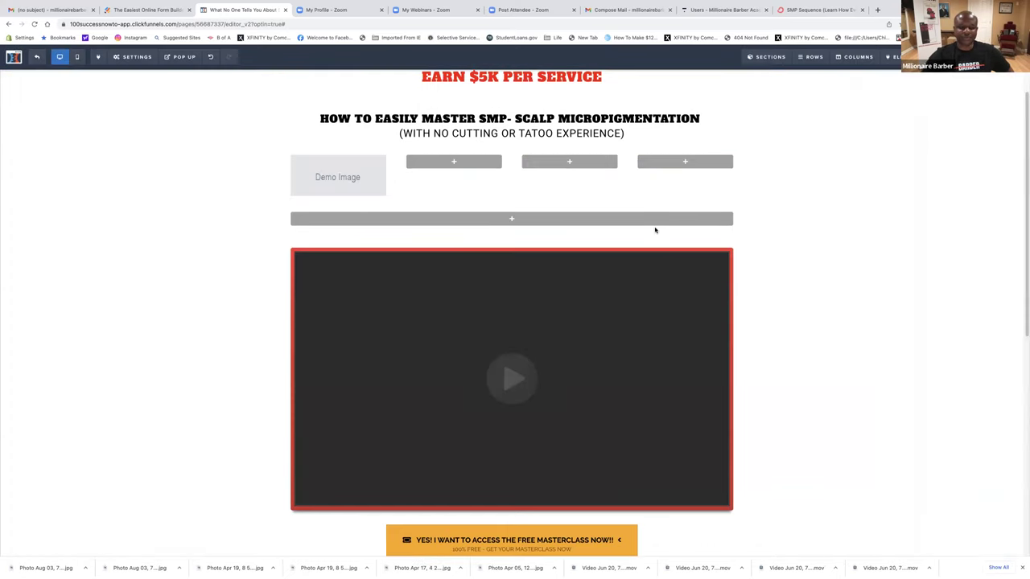
mouse_move(346, 161)
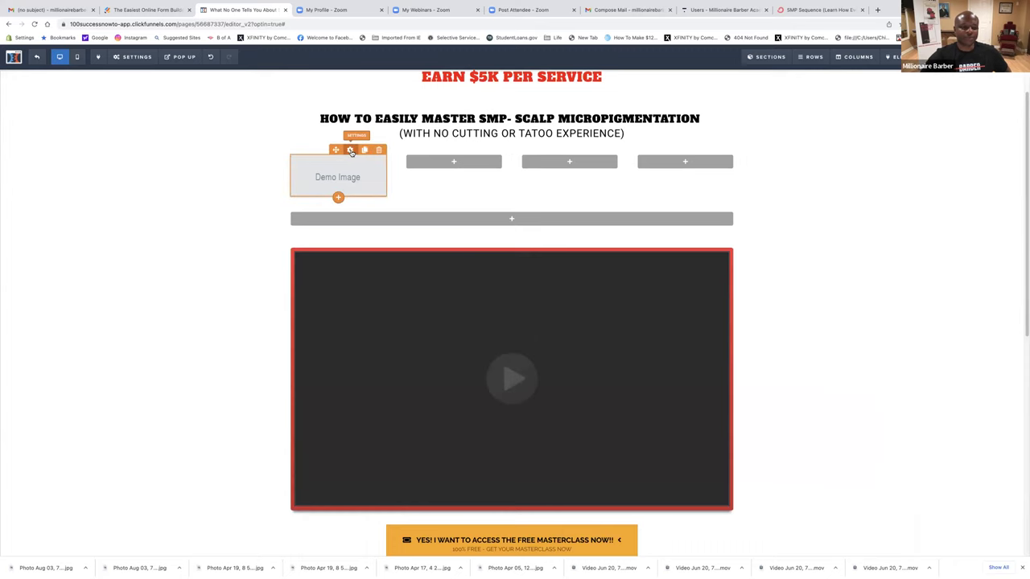
Open the image library from the demo image's settings and upload three before-and-after scalp photos.
click(351, 150)
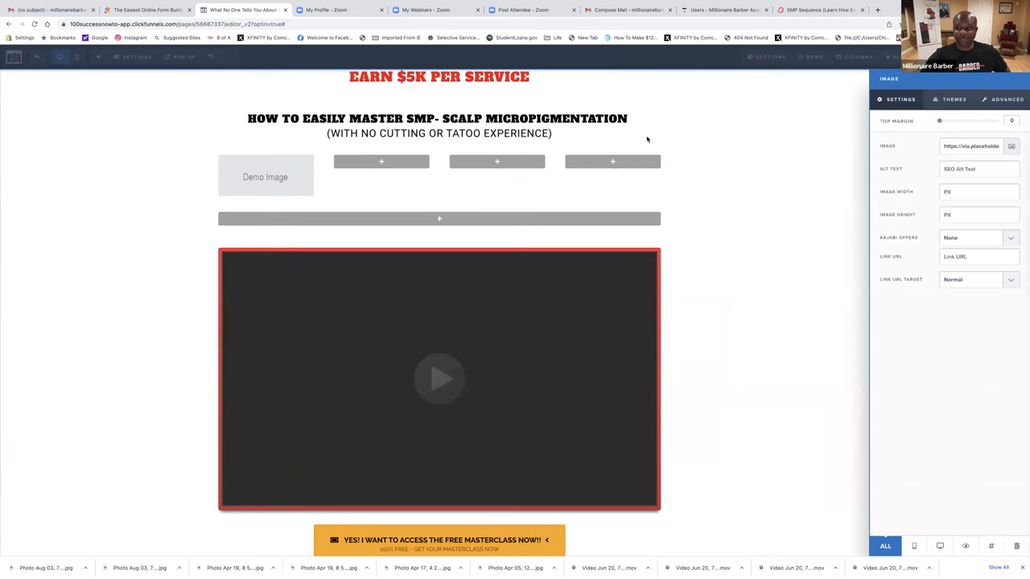
click(1012, 146)
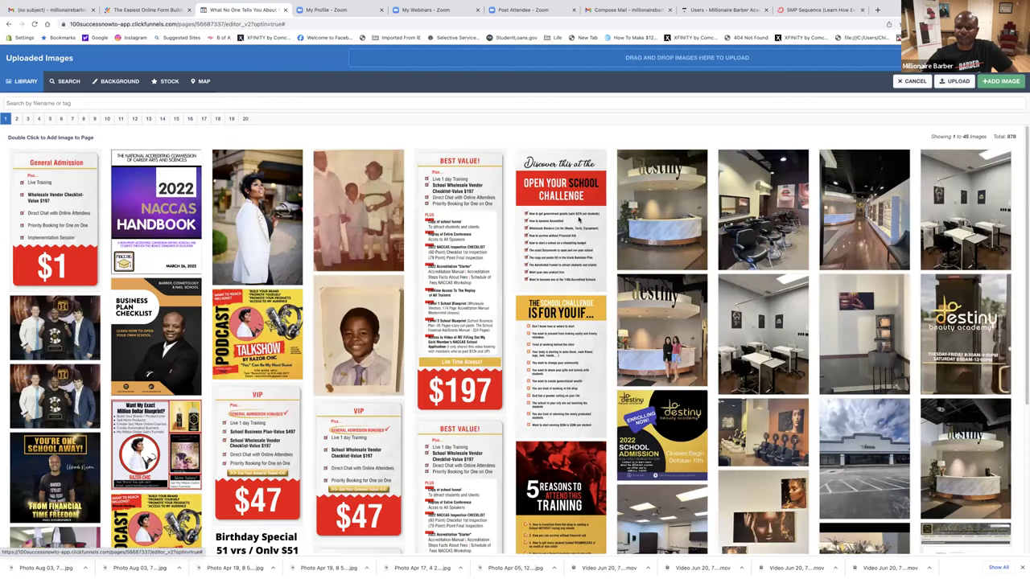
double_click(578, 219)
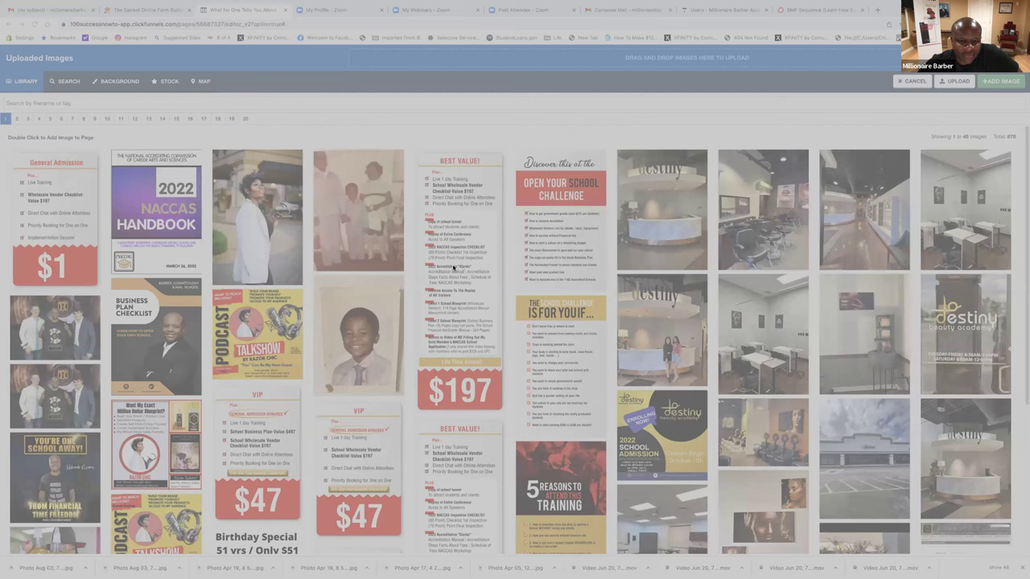
drag(452, 274, 454, 272)
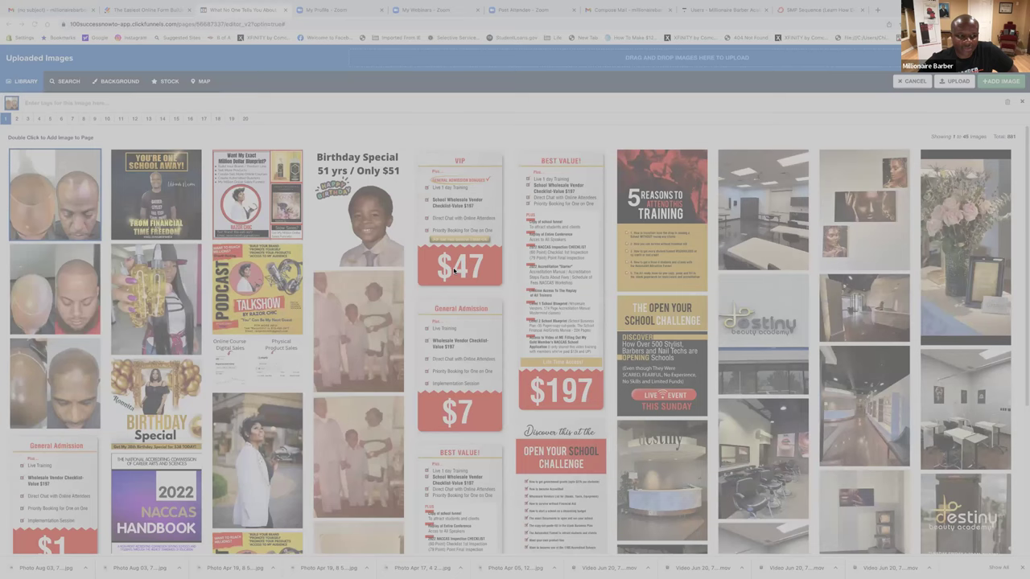
click(455, 271)
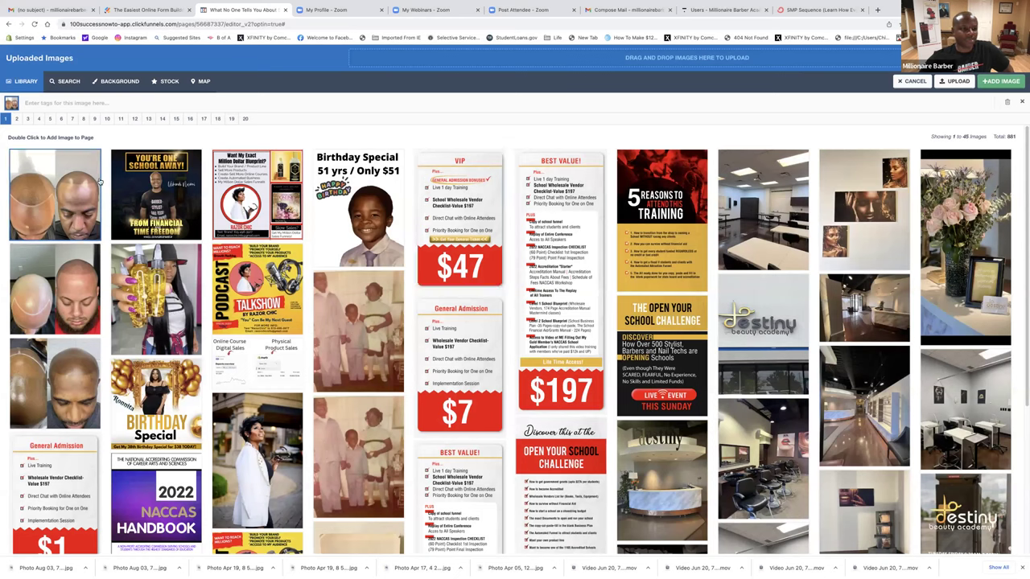
Upload the thinning-crown before-and-after photo and another before-and-after photo of a bald client to the image library.
click(100, 182)
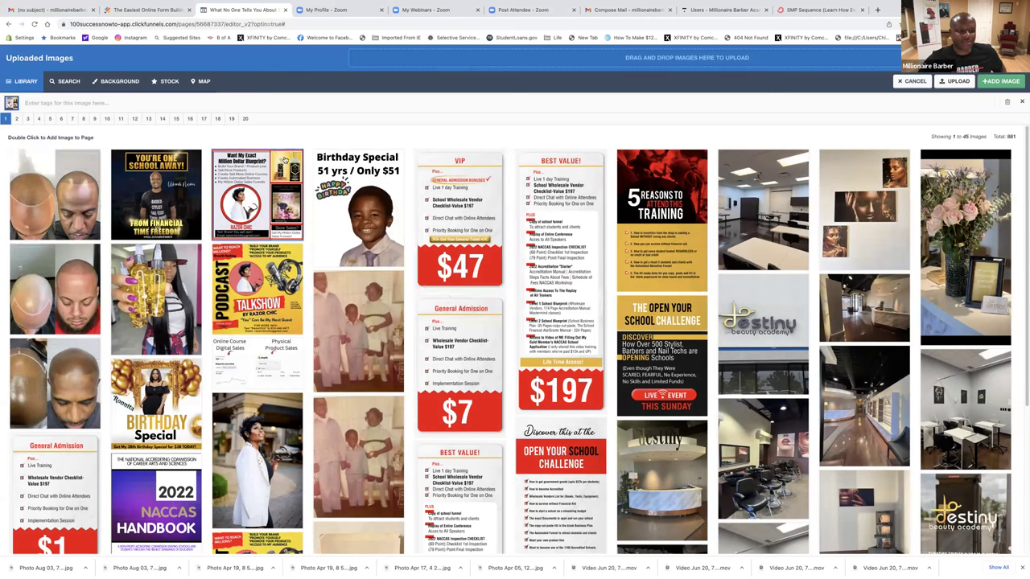
click(949, 81)
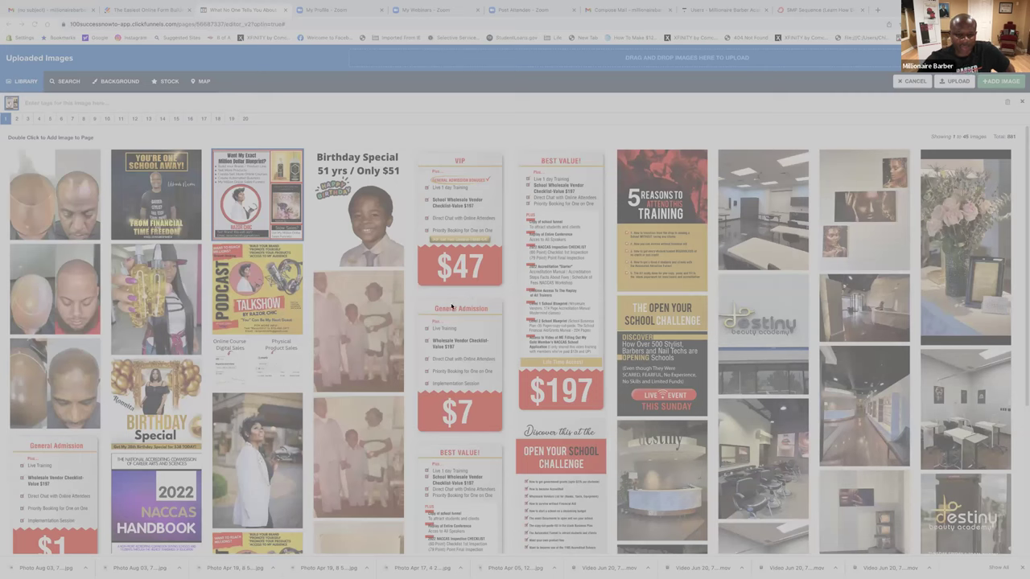
drag(451, 303, 451, 303)
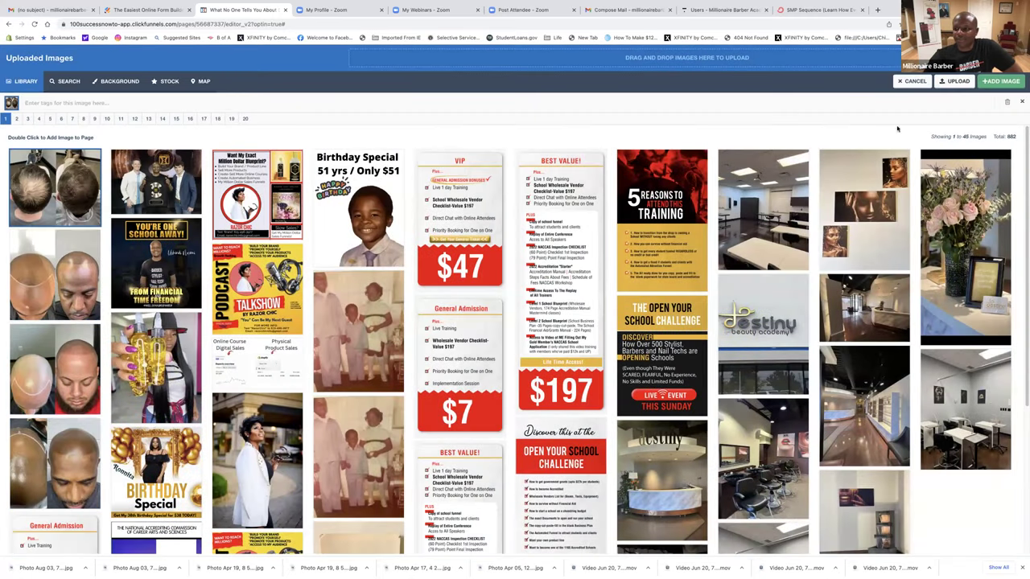
click(957, 81)
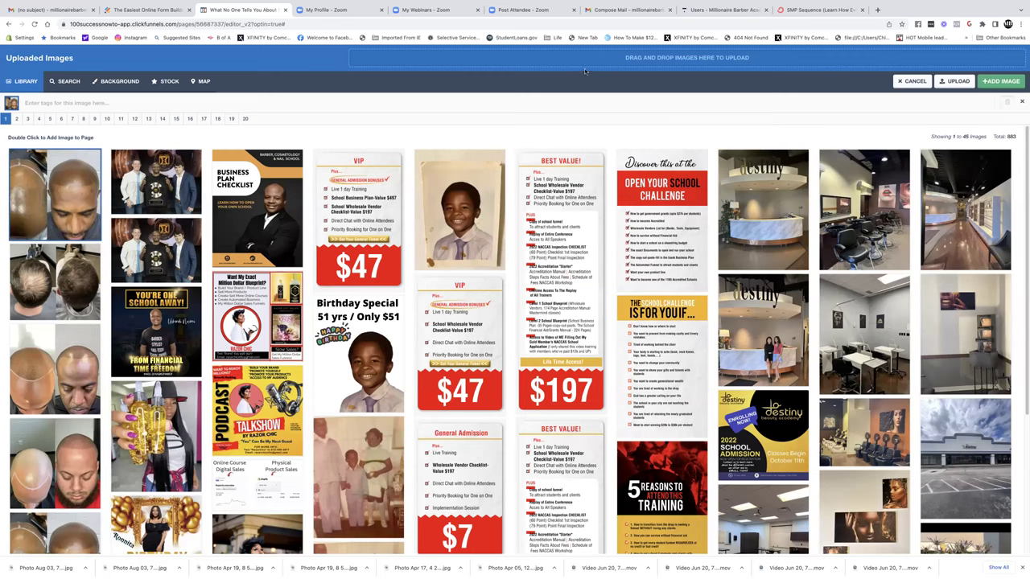
Upload the eight-photo scalp collage, a client close-up and two photos of the artist at work to the image library.
click(585, 128)
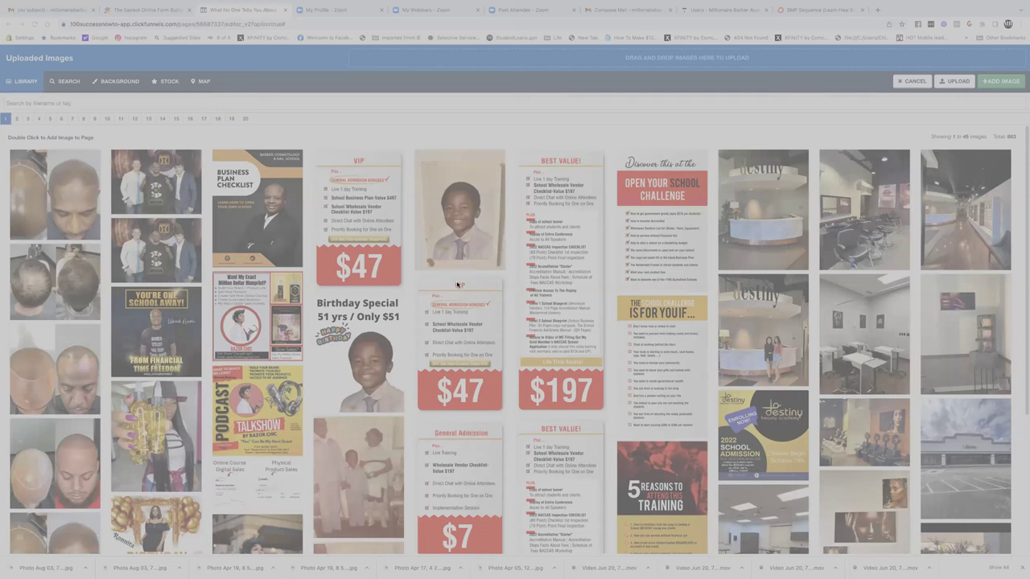
drag(457, 284, 457, 284)
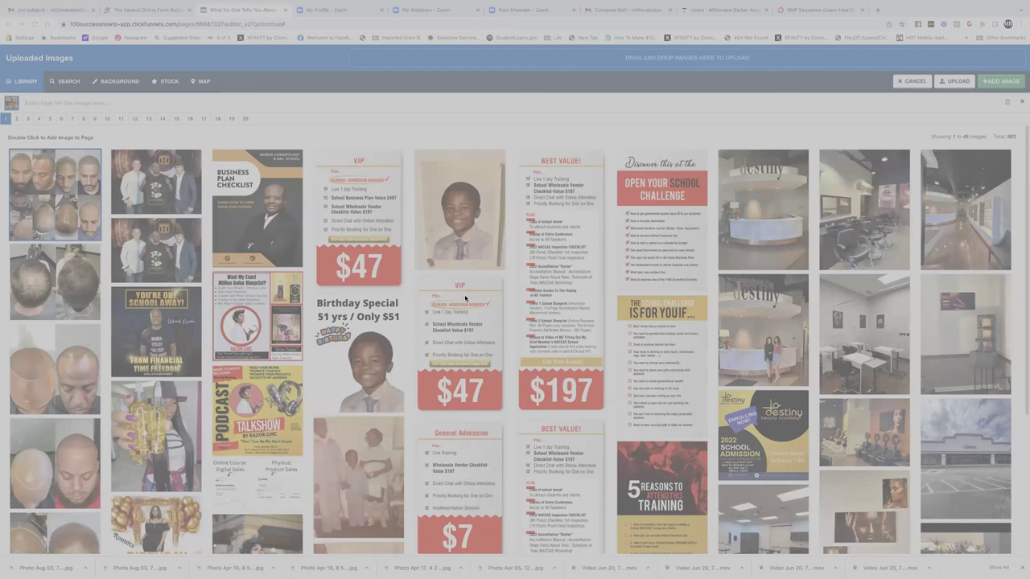
drag(457, 300, 463, 298)
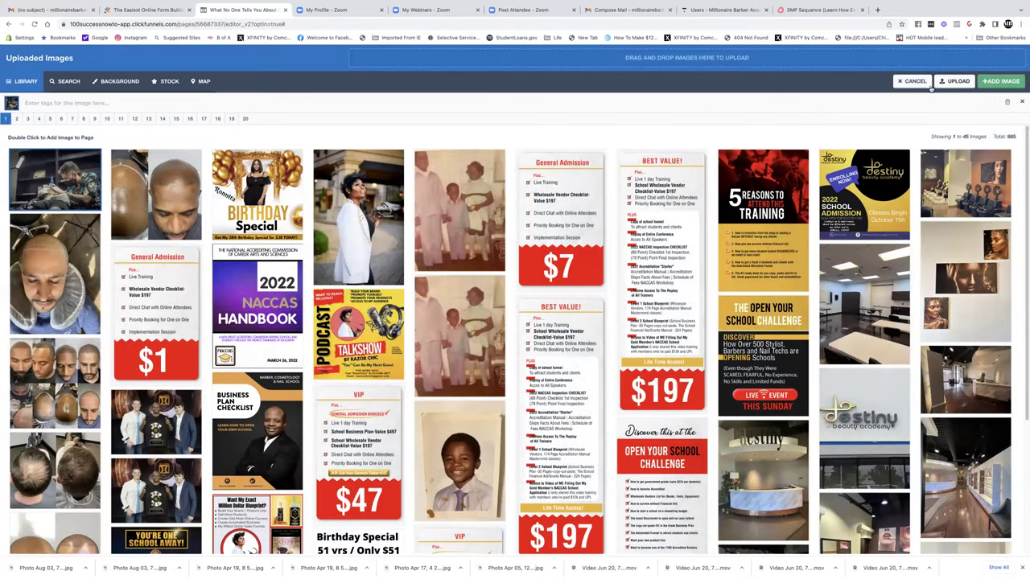
click(955, 80)
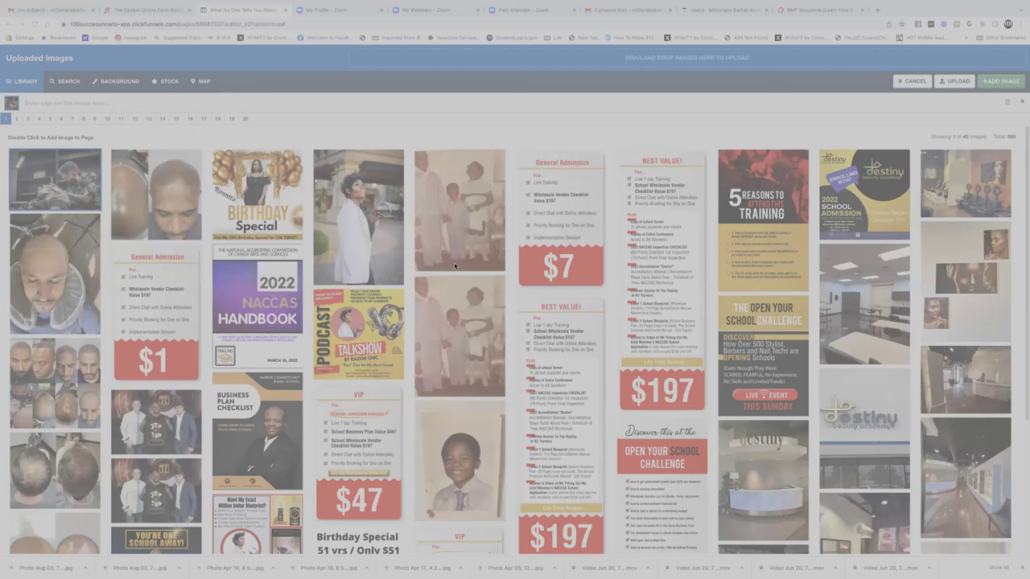
drag(455, 265, 455, 264)
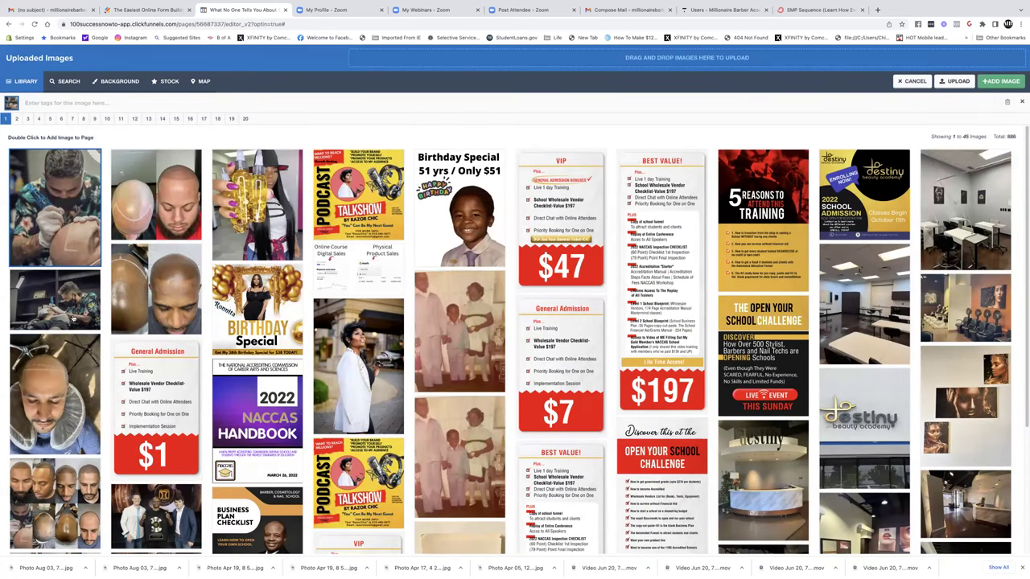
Choose the eight-photo collage for the first column's image and remove the four-column row from the page.
scroll(51, 369, down, 1)
scroll(51, 368, down, 3)
click(52, 360)
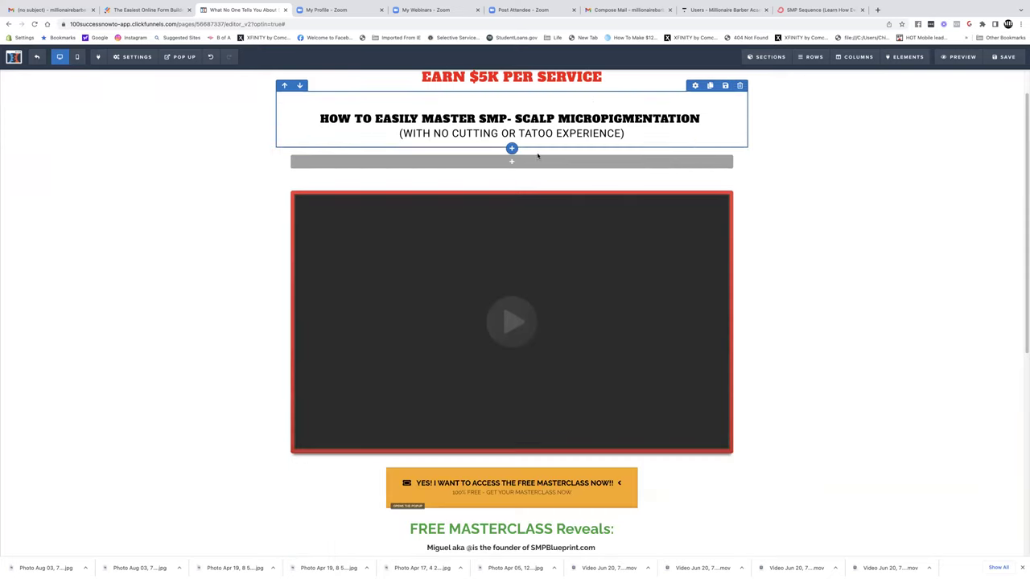
Insert an image element into the one-column row below the HOW TO headline and set it to the eight-photo scalp collage.
click(512, 161)
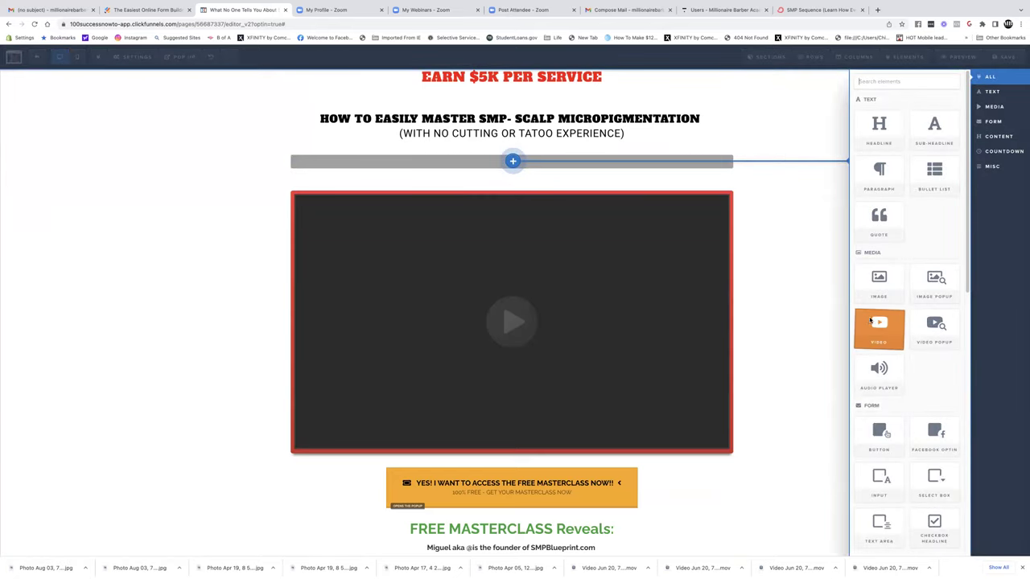
click(878, 289)
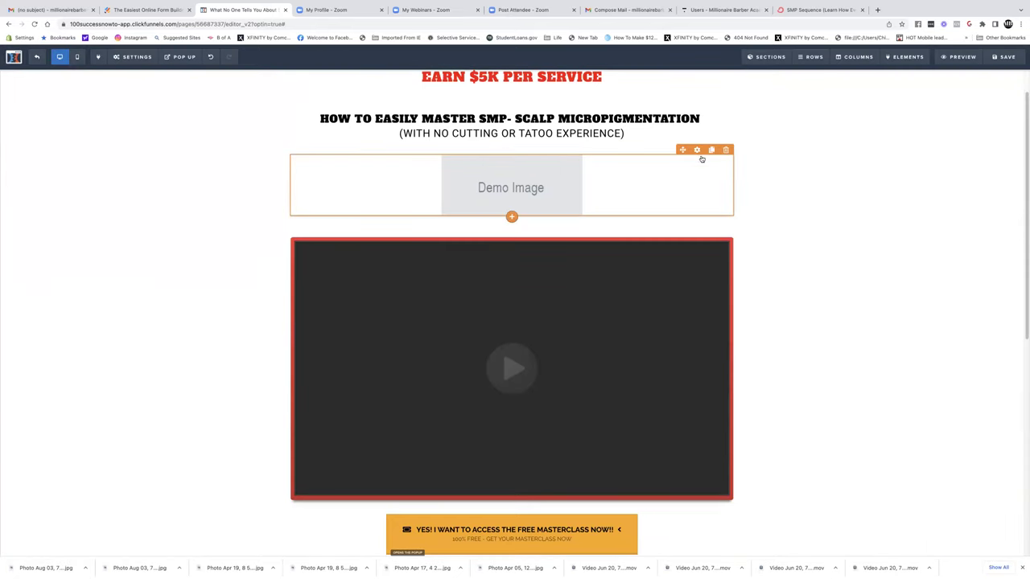
click(695, 141)
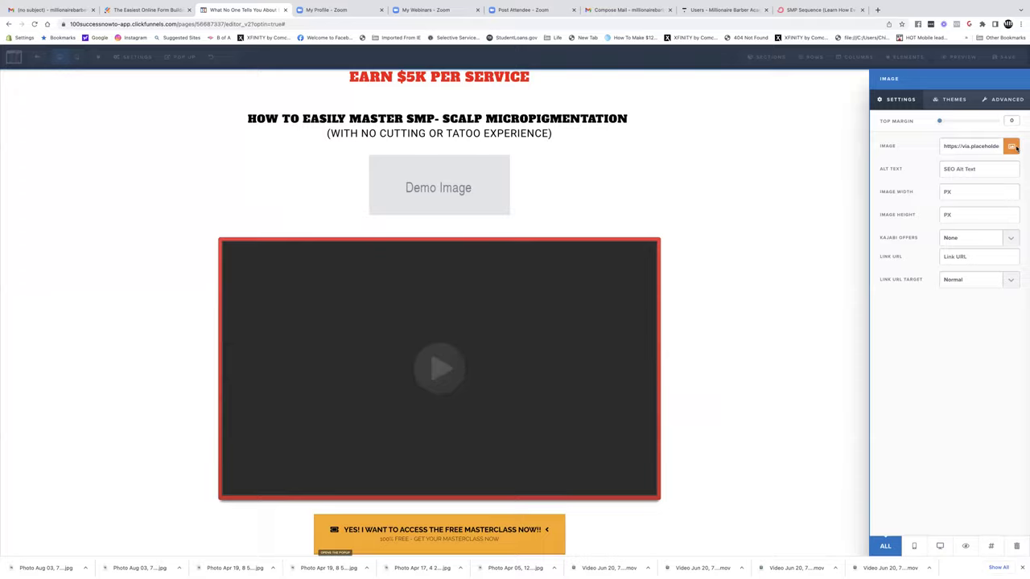
click(1011, 146)
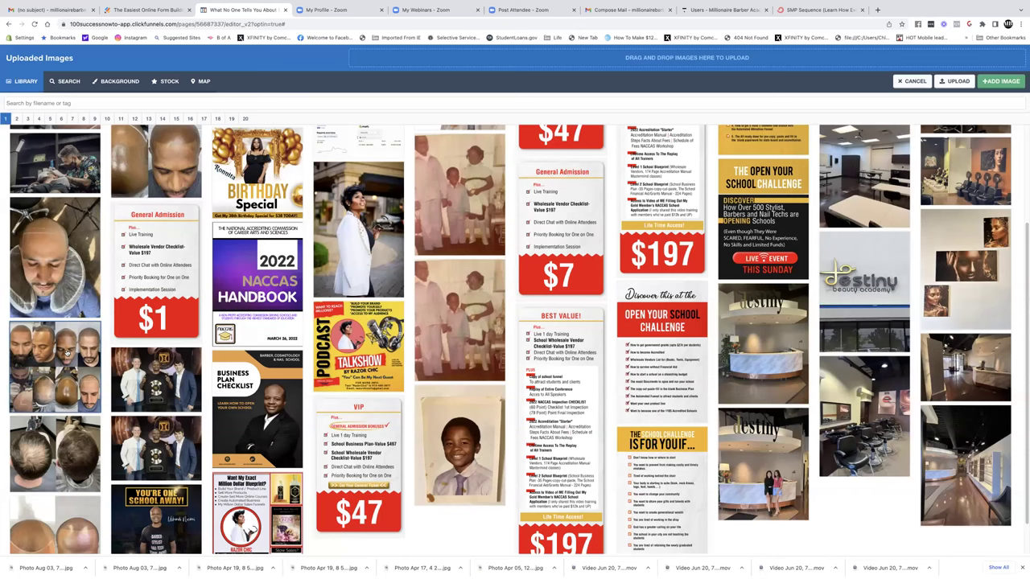
click(68, 352)
click(812, 259)
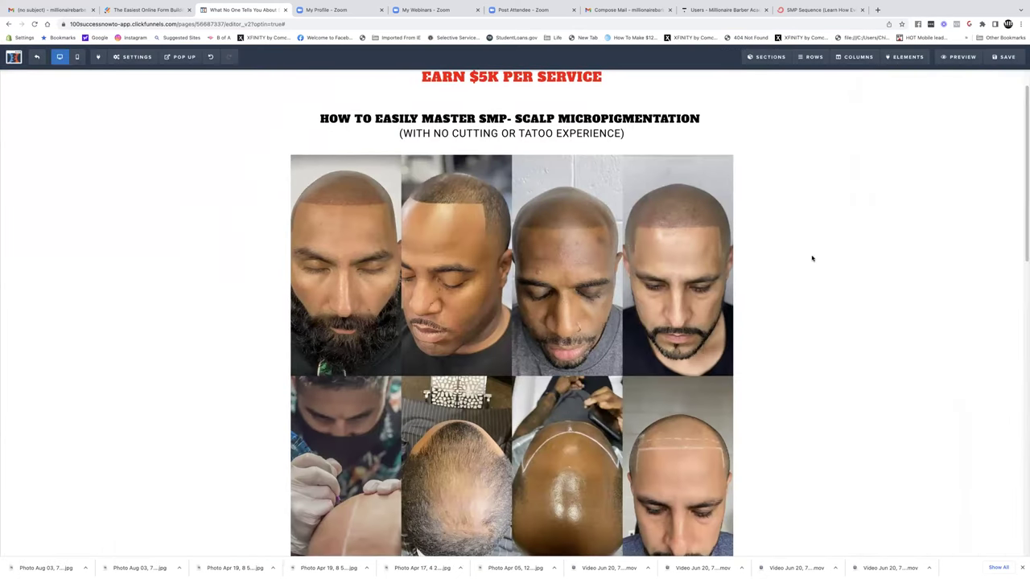
Review the collage's size and placement between the HOW TO headline and the video.
scroll(812, 258, up, 1)
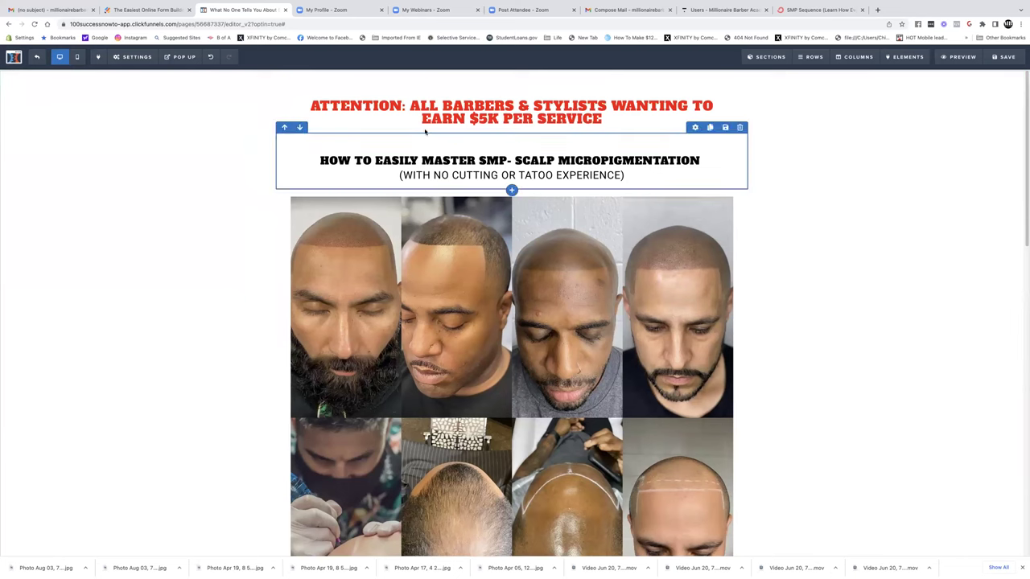
scroll(668, 135, down, 2)
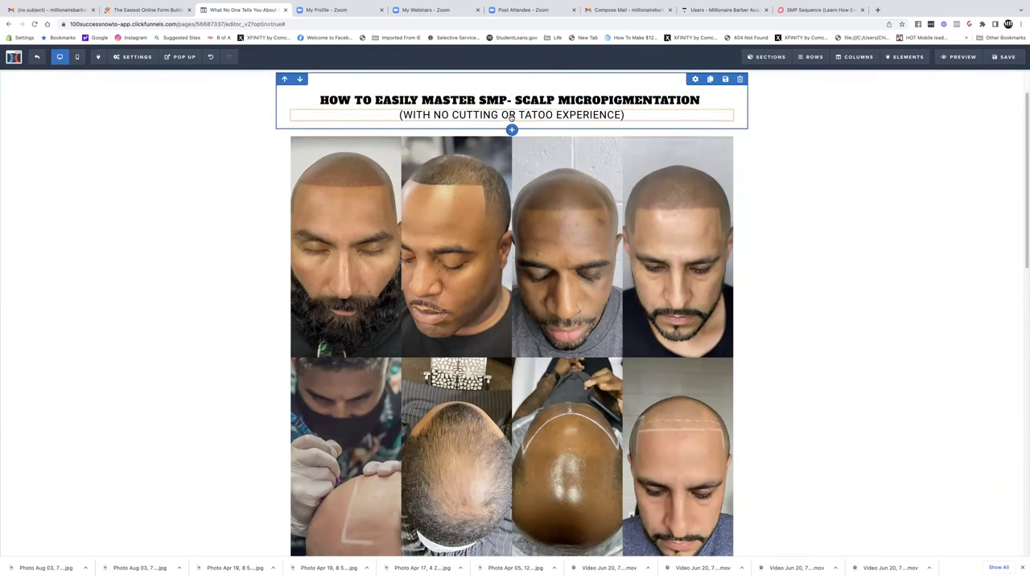
scroll(563, 136, down, 2)
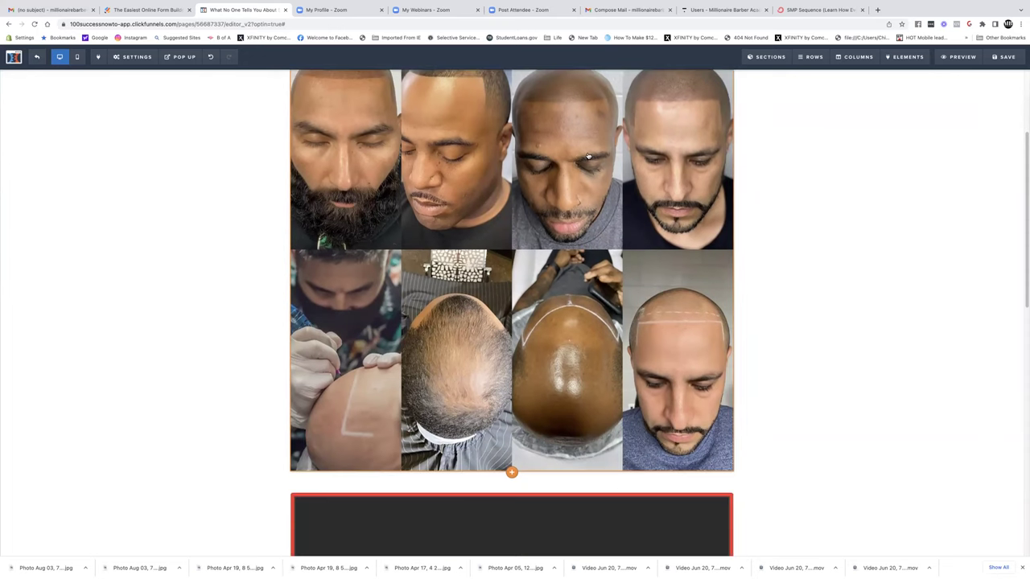
scroll(595, 157, up, 1)
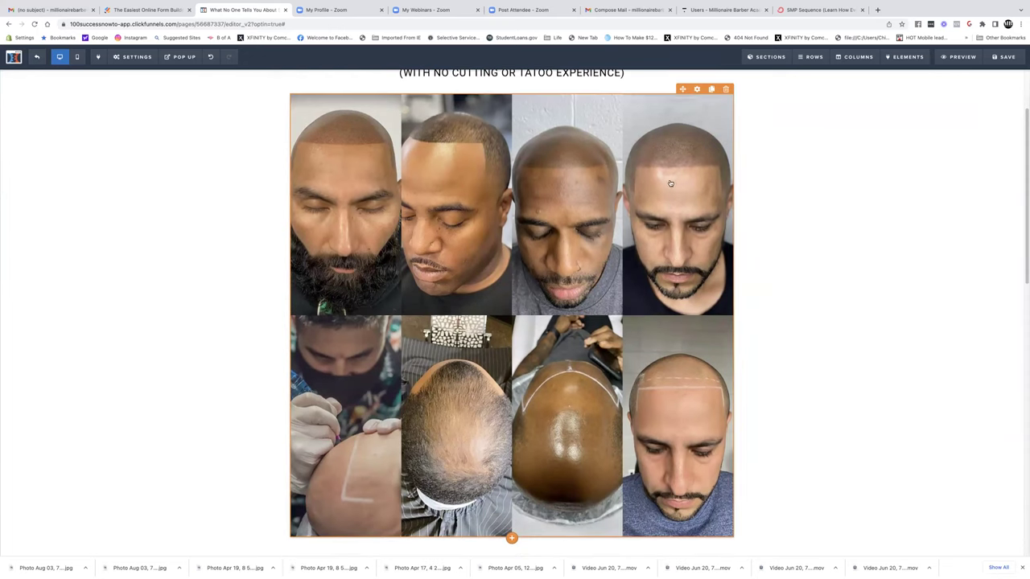
scroll(608, 288, down, 2)
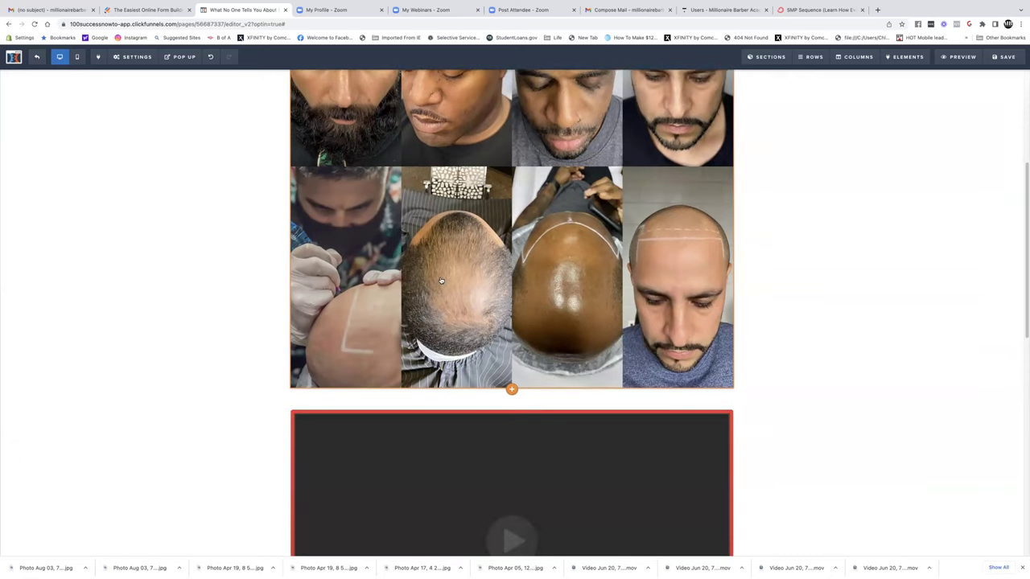
scroll(552, 246, down, 2)
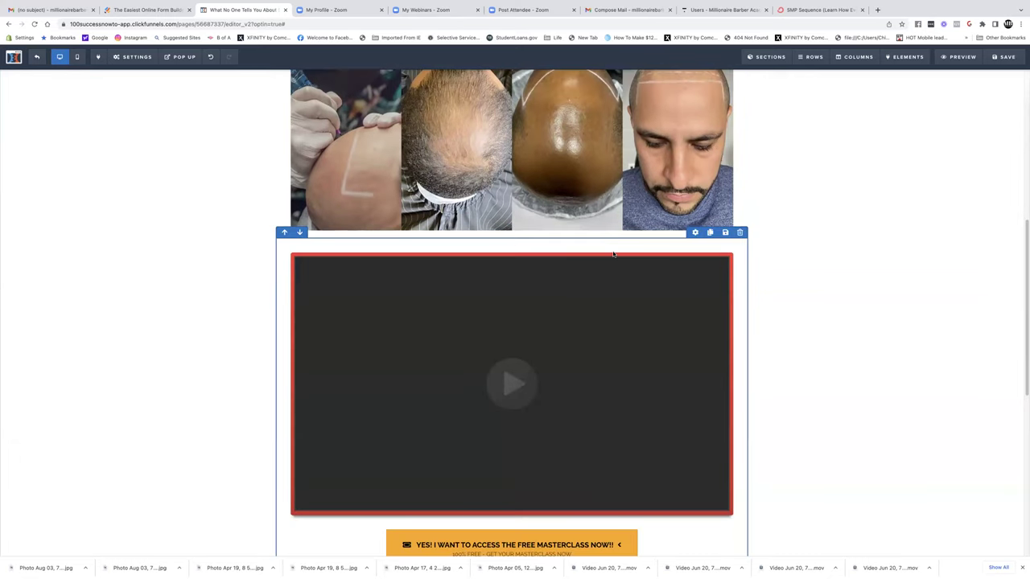
scroll(651, 237, down, 1)
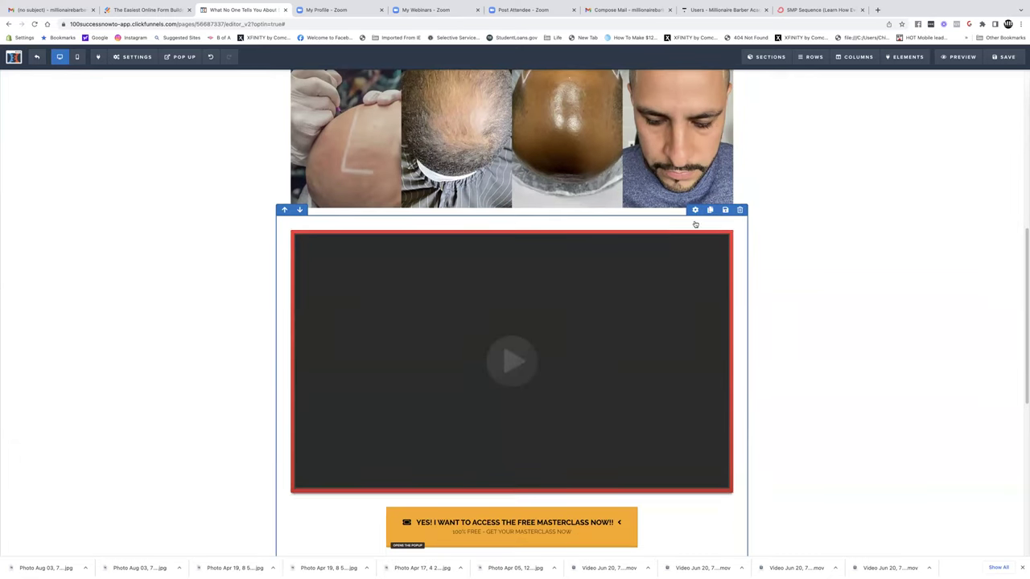
Delete the video element between the scalp collage and the orange masterclass button.
click(739, 211)
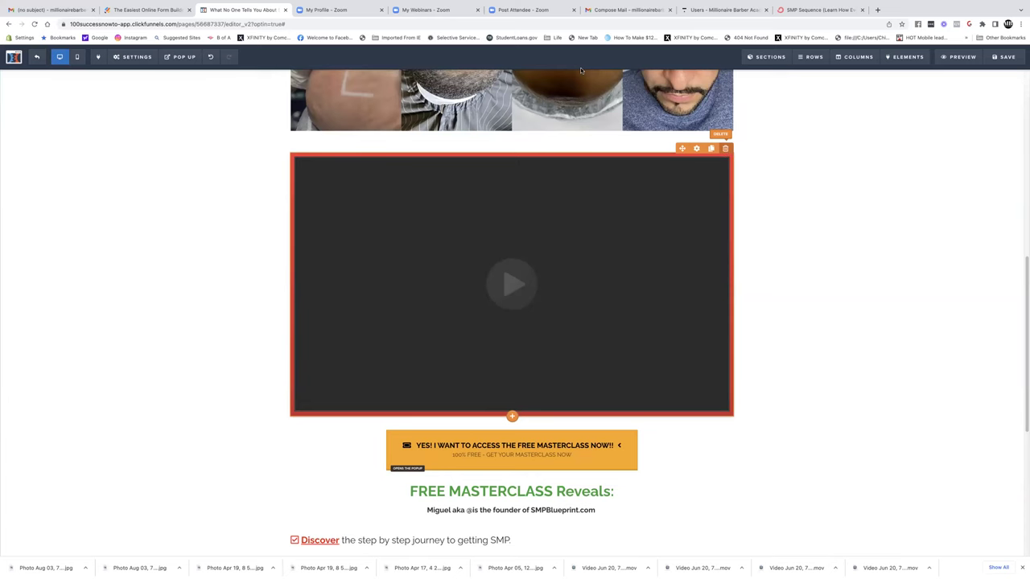
click(725, 148)
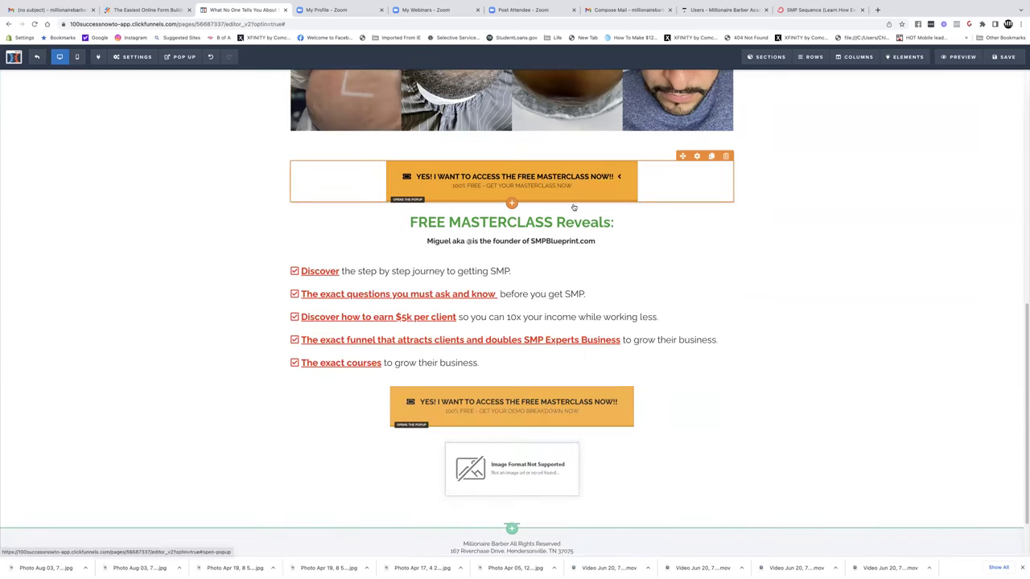
scroll(554, 216, up, 5)
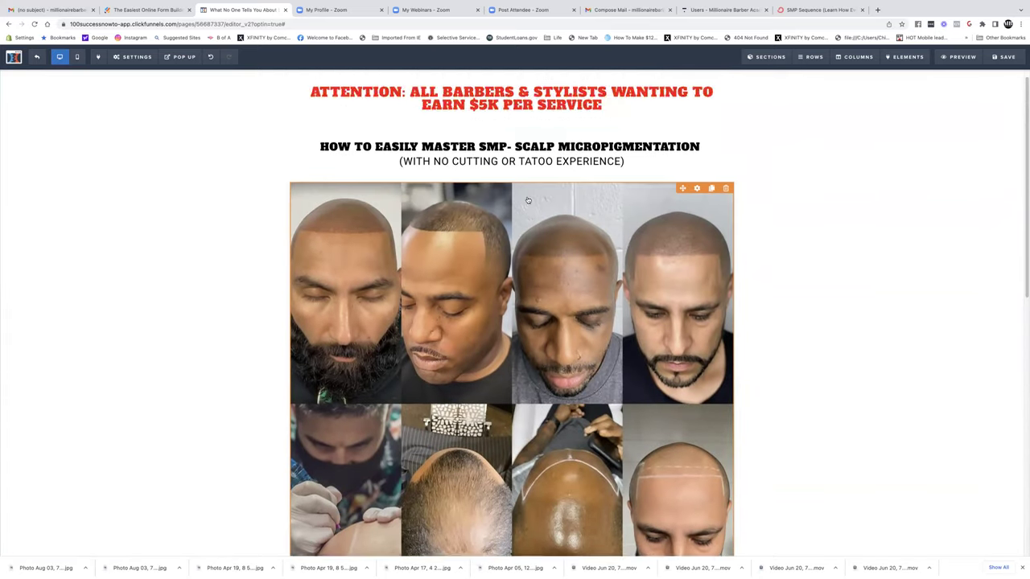
scroll(215, 103, down, 2)
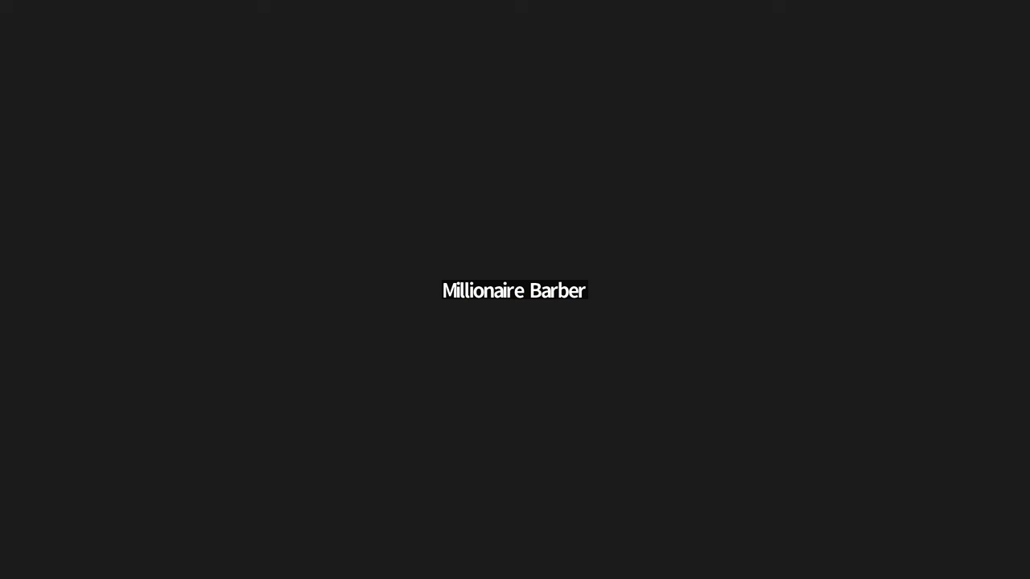
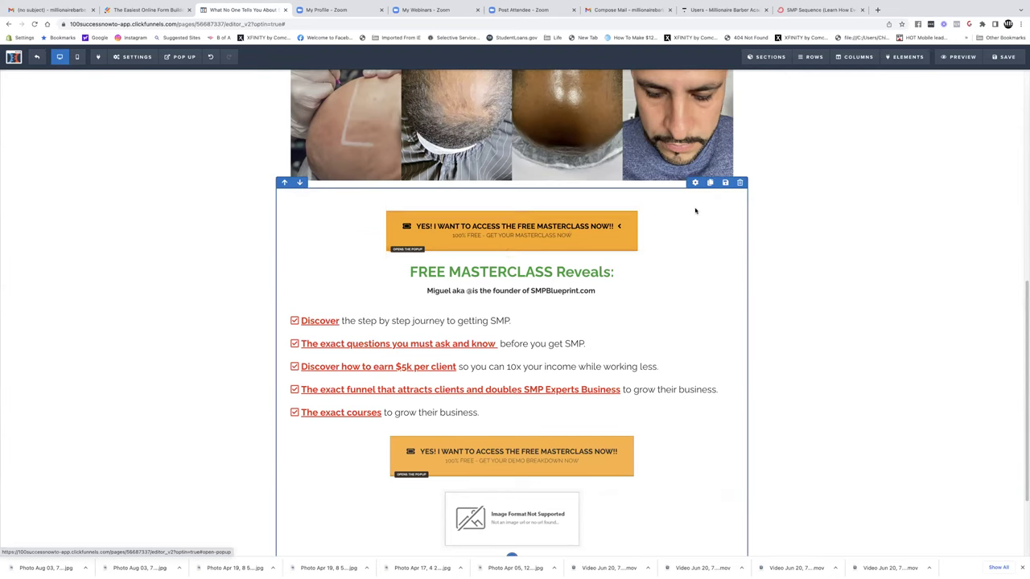
Add SMP before MASTERCLASS in the text of the orange button directly below the collage.
click(697, 206)
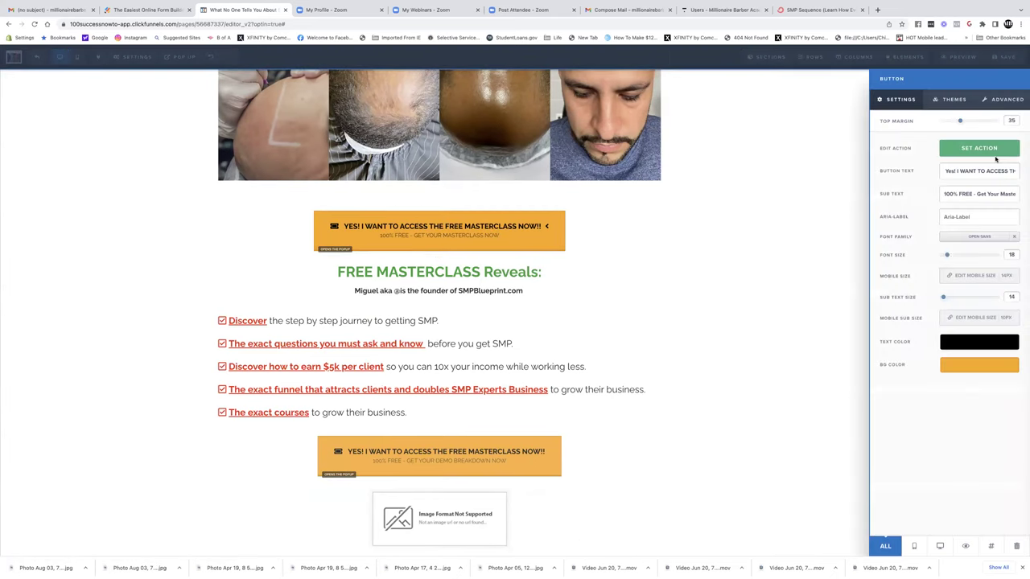
click(1008, 170)
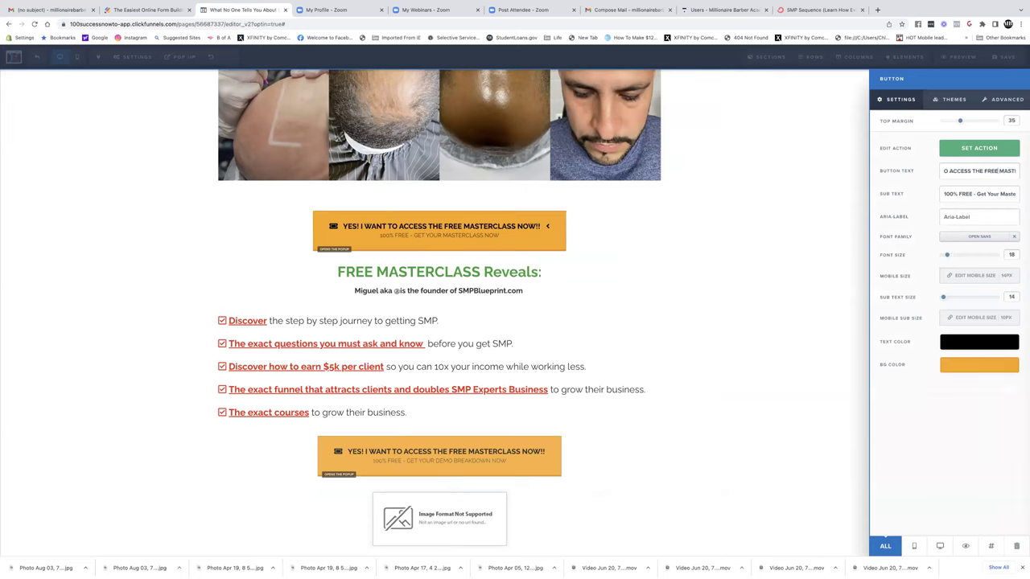
key(End)
click(979, 170)
text(C)
key(BackSpace)
text(SMP)
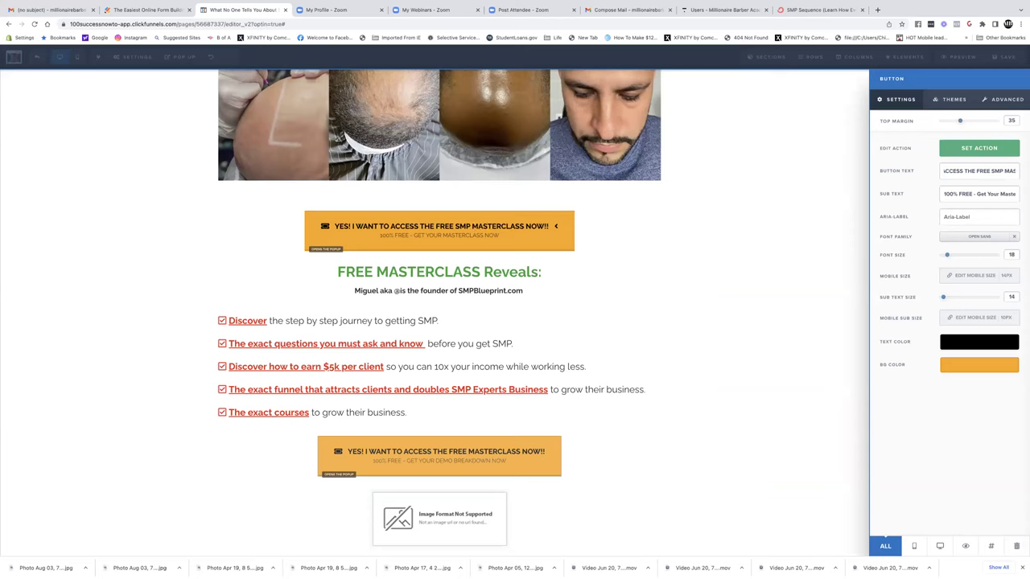
key(Right)
key(Right)
key(Right)
key(Right)
key(Right)
key(Right)
key(Right)
key(Right)
key(Left)
click(794, 198)
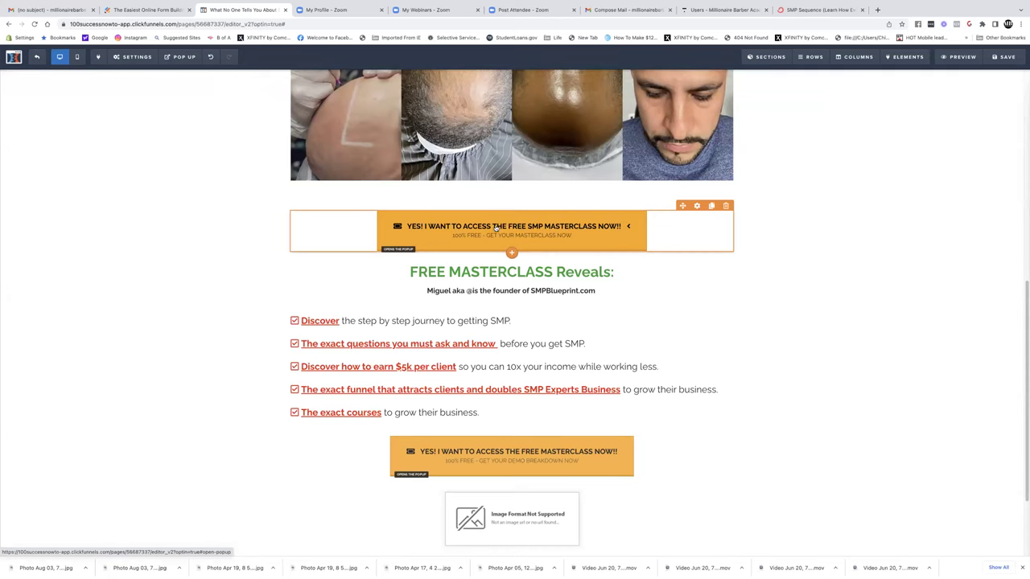
Shorten MASTERCLASS to CLASS in the main text of the orange button below the collage.
click(697, 206)
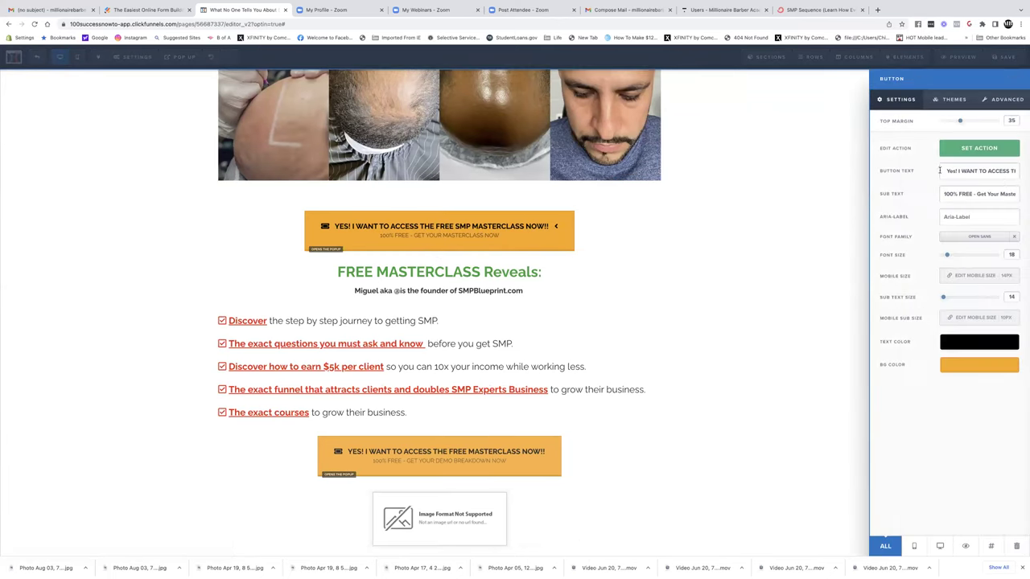
click(998, 171)
key(alt+Right)
key(alt+Right)
key(BackSpace)
key(BackSpace)
key(BackSpace)
key(BackSpace)
key(BackSpace)
key(BackSpace)
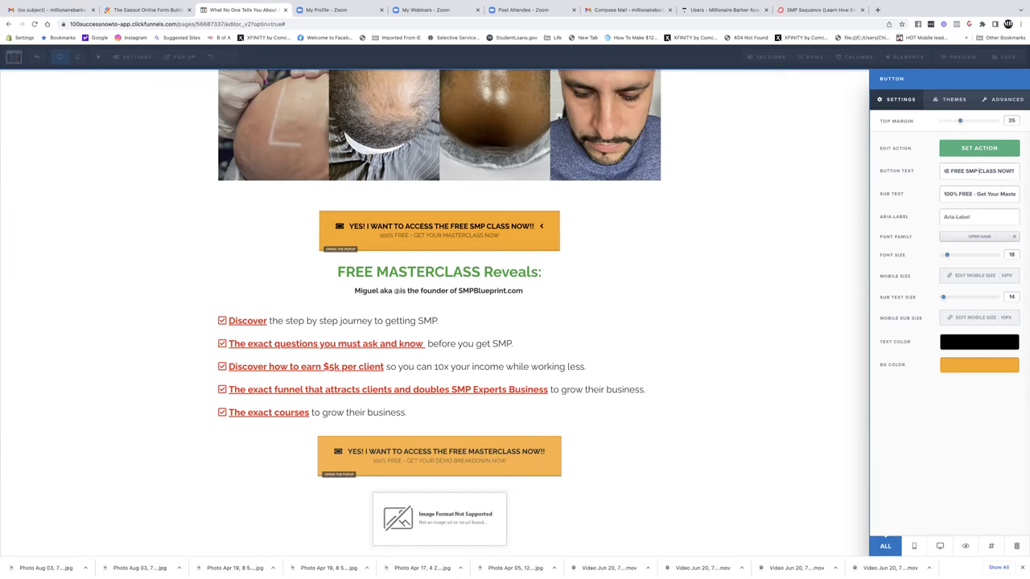
click(708, 269)
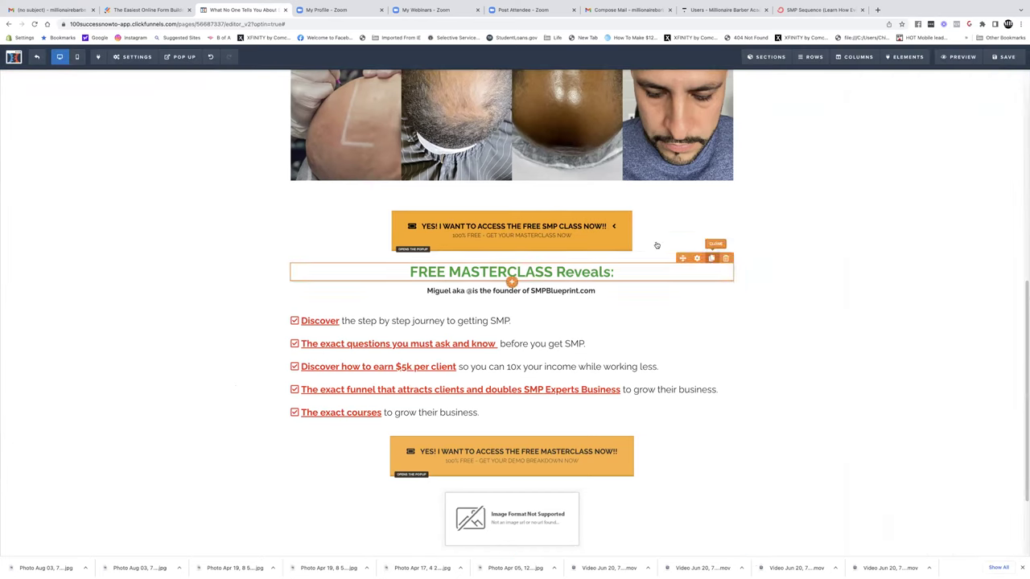
Remove one exclamation mark from the upper button's text so it ends with "FREE SMP CLASS NOW!".
click(697, 206)
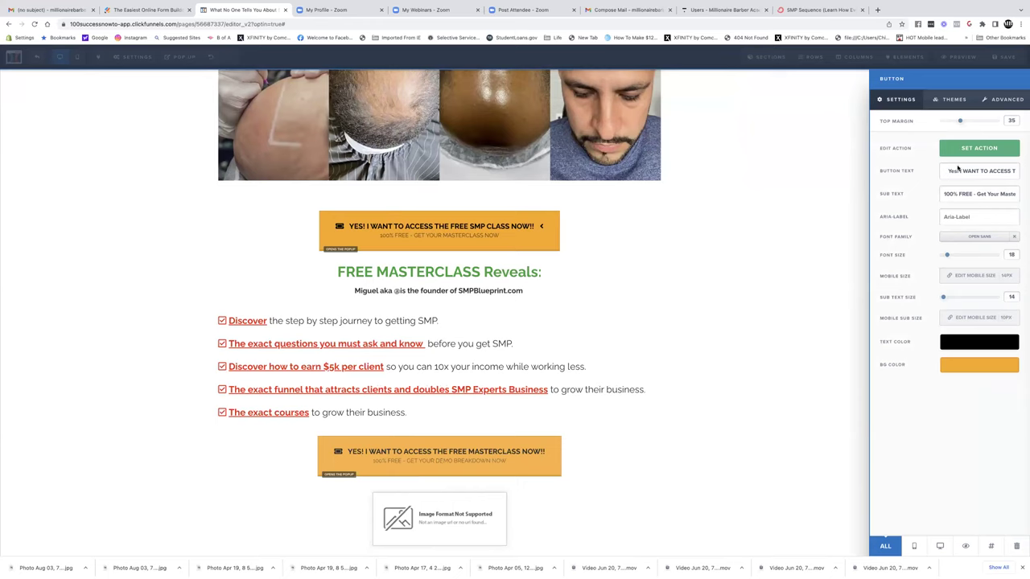
click(984, 170)
key(End)
key(BackSpace)
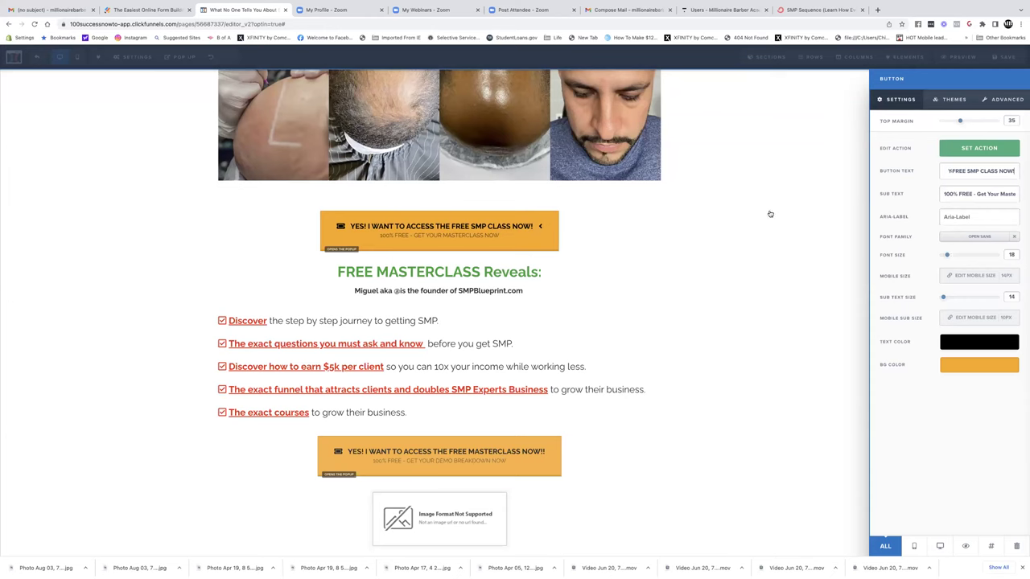
click(770, 214)
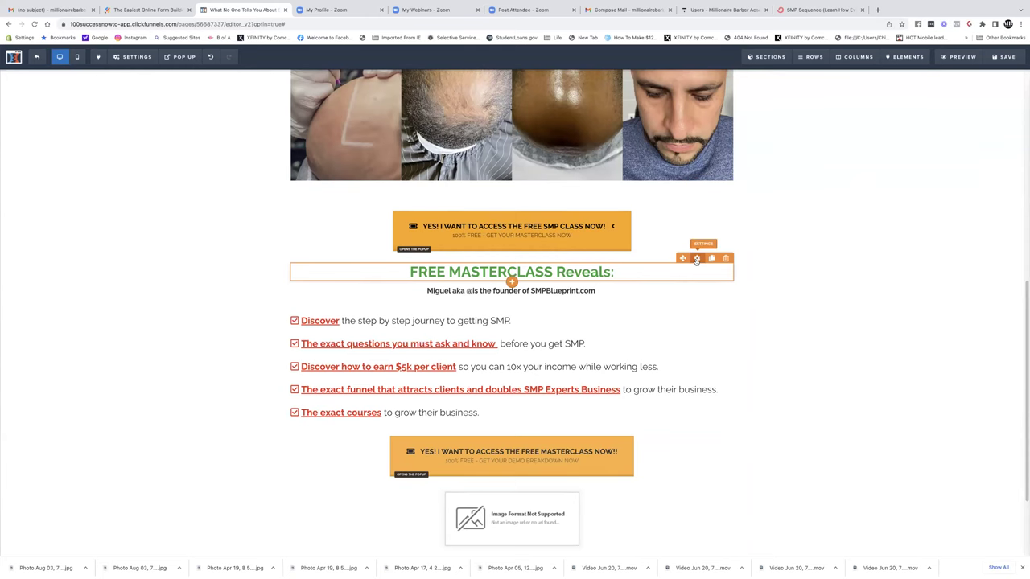
Set the bold color of the "FREE MASTERCLASS Reveals:" sub-headline to the recently used red.
click(697, 258)
click(966, 230)
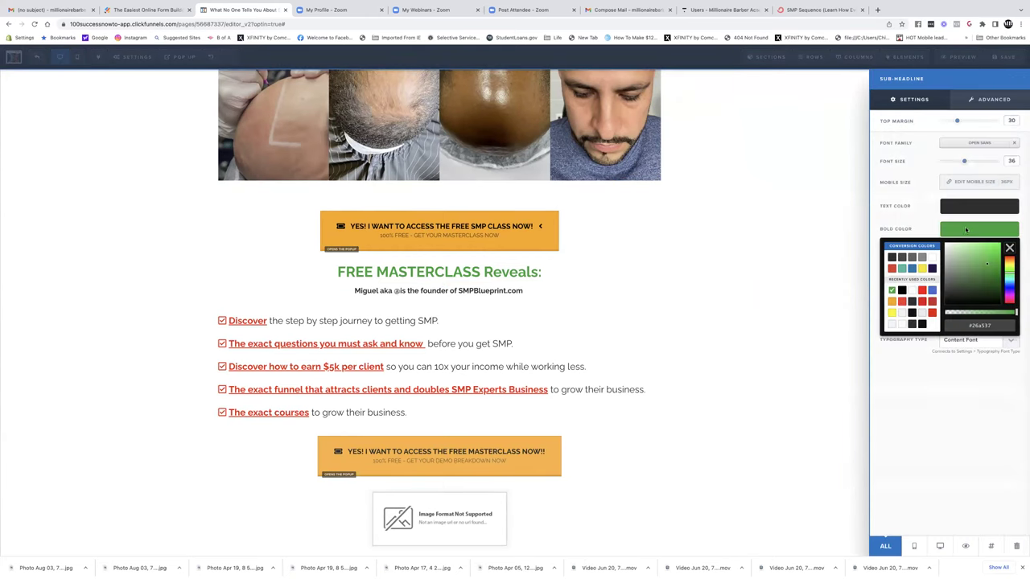
click(925, 290)
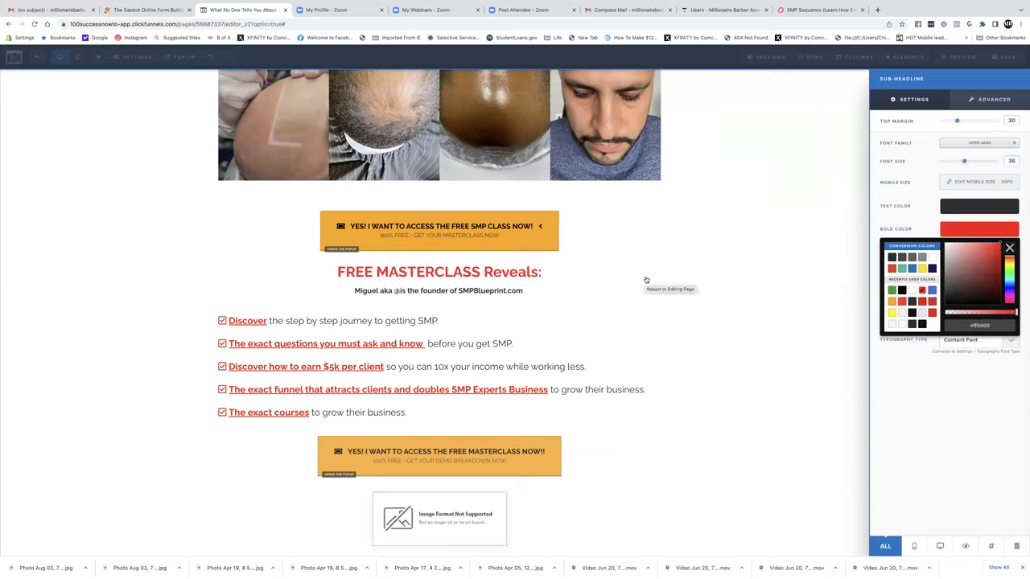
click(501, 294)
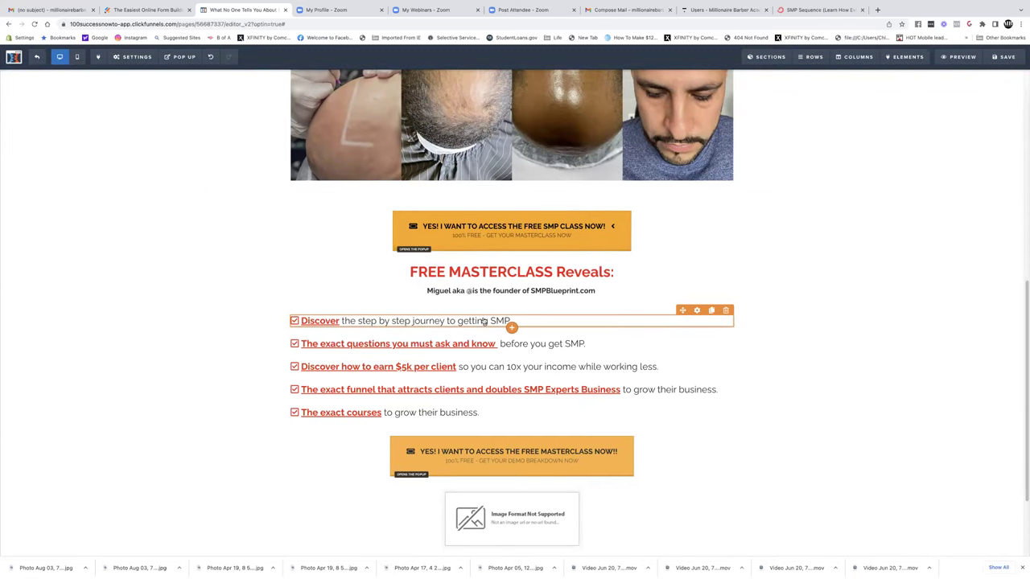
Replace "the" with "how" after Discover in the first bullet.
click(344, 321)
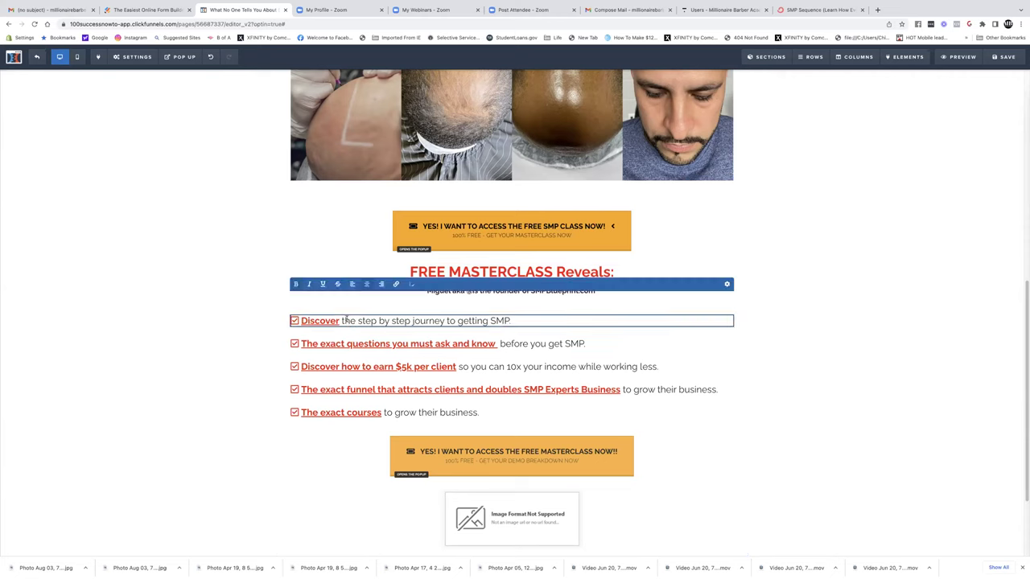
key(BackSpace)
key(BackSpace)
key(BackSpace)
text(HOW)
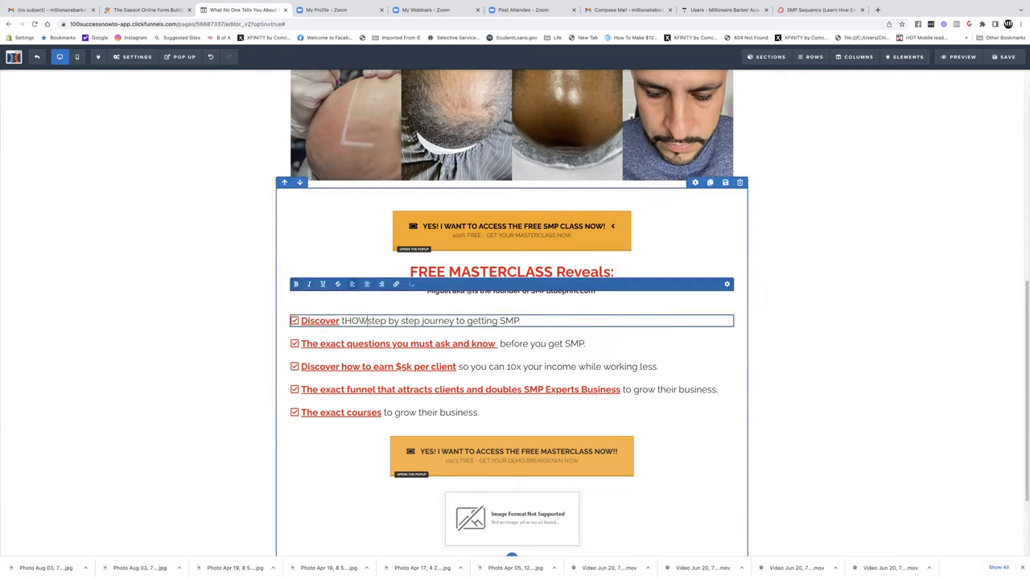
key(BackSpace)
key(BackSpace)
key(BackSpace)
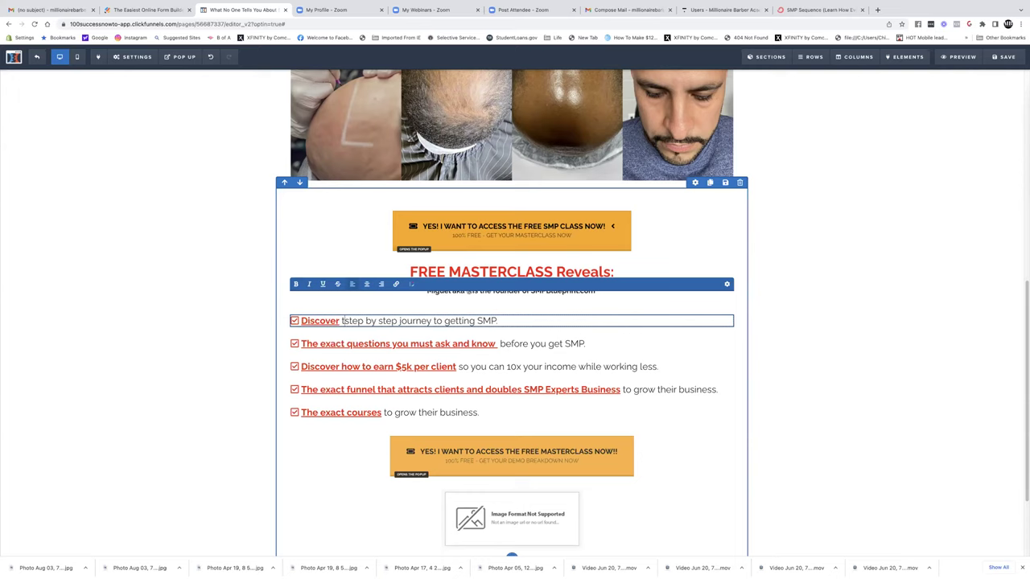
text(how)
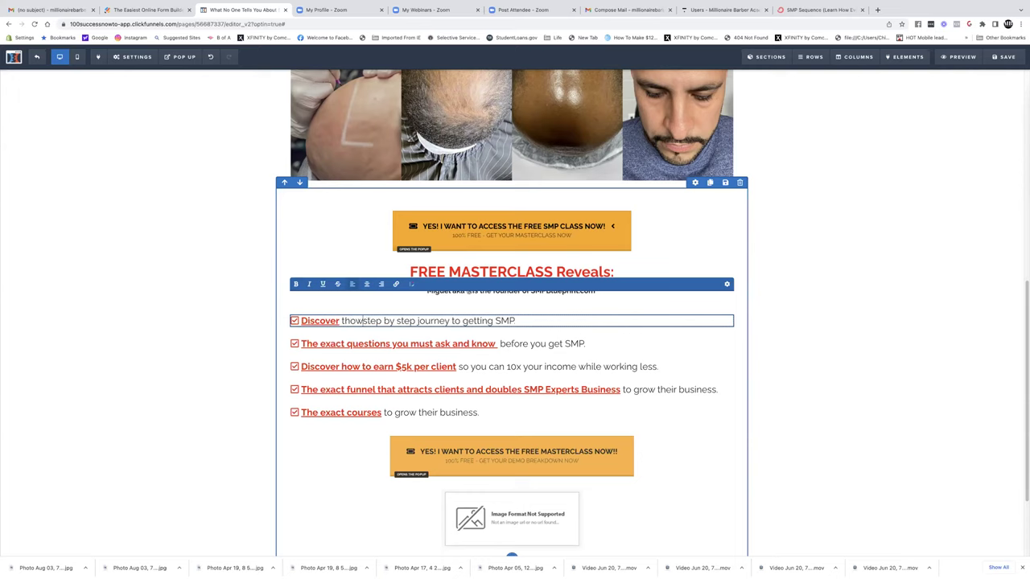
key(BackSpace)
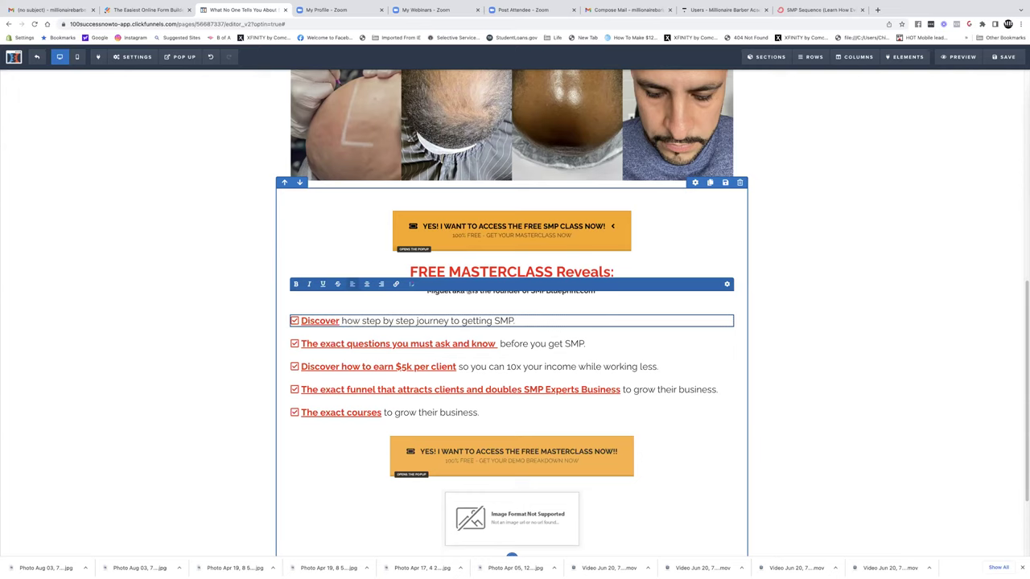
Insert "Barbers and Stylists are earning" after "how" in the first bullet.
text(Baerber)
key(BackSpace)
key(BackSpace)
key(BackSpace)
key(BackSpace)
key(BackSpace)
text(rbers and Stylist)
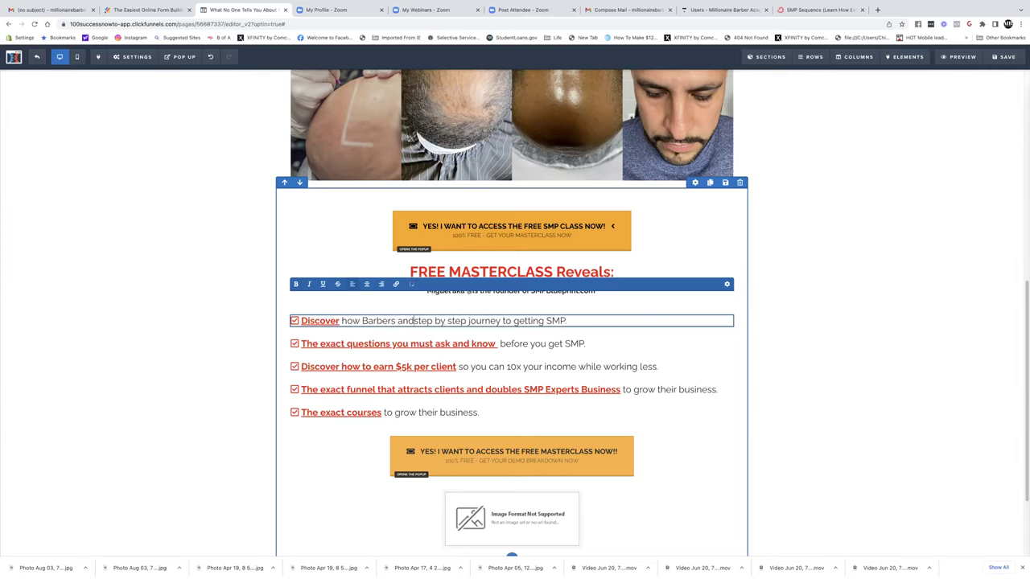
text(s are e)
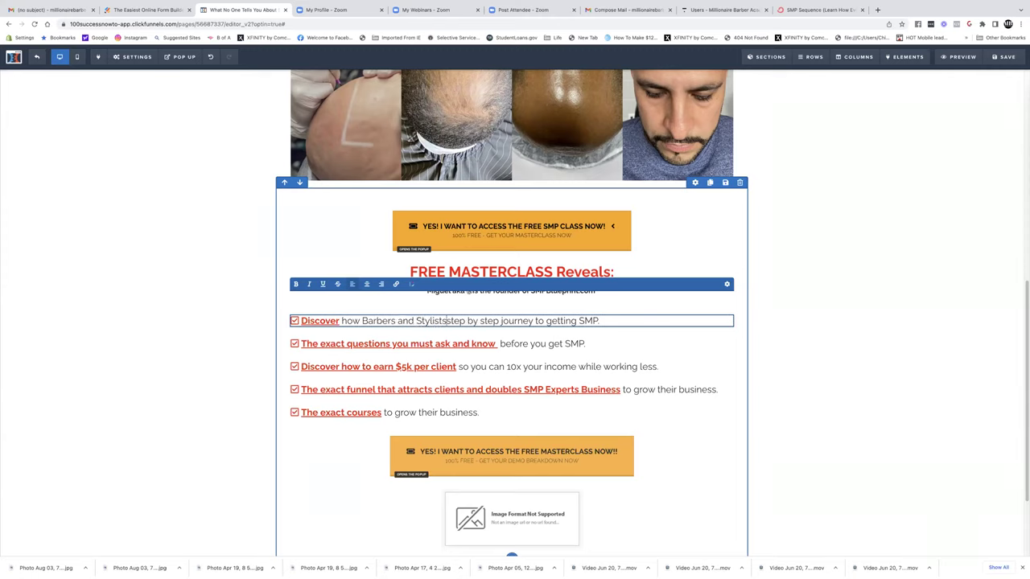
text(arin)
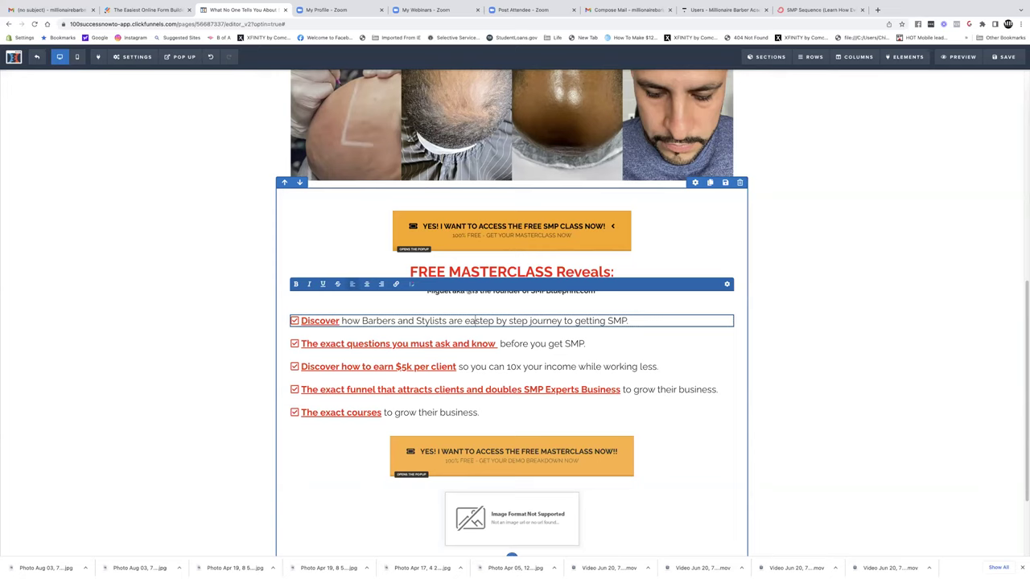
text(gn)
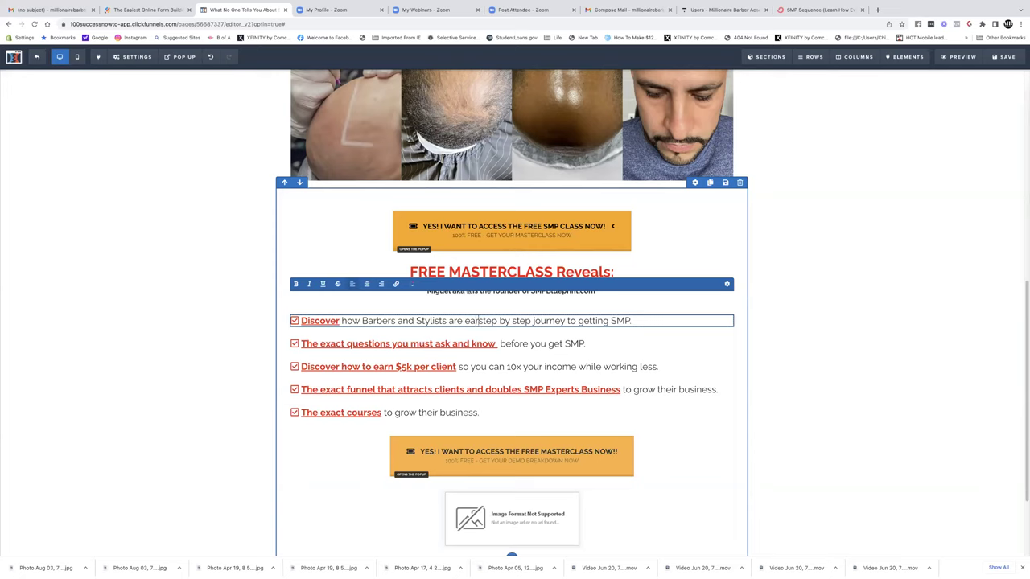
key(BackSpace)
key(BackSpace)
key(BackSpace)
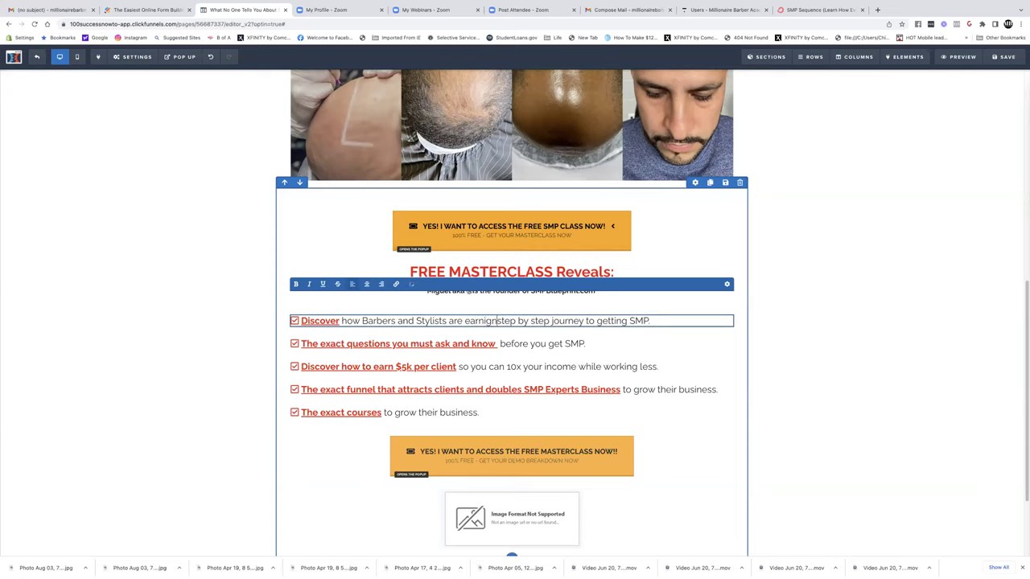
text(ng )
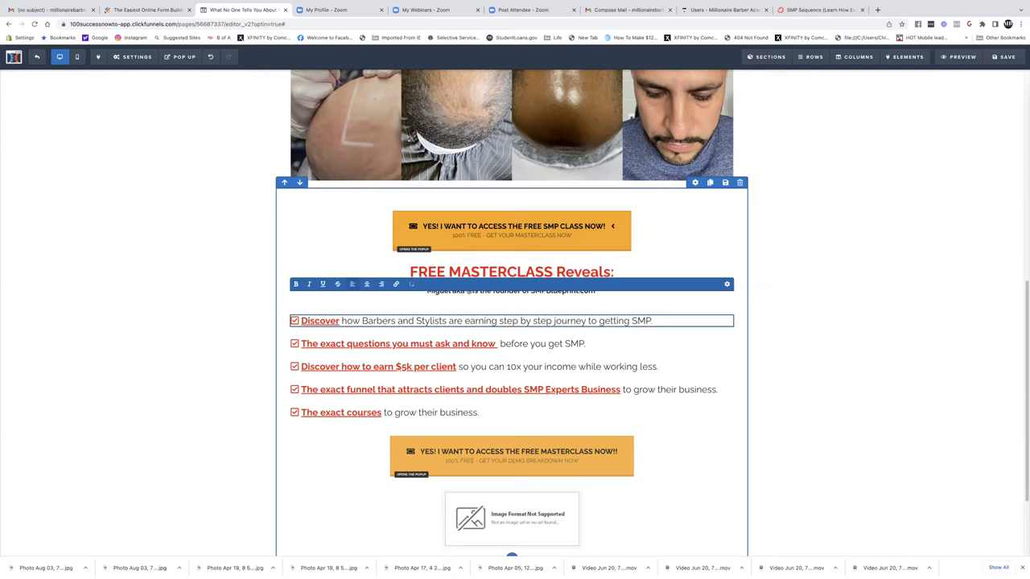
Add "$5k per" after "earning" in the first bullet and delete the leftover "step by step journey to getting SMP.".
text($5)
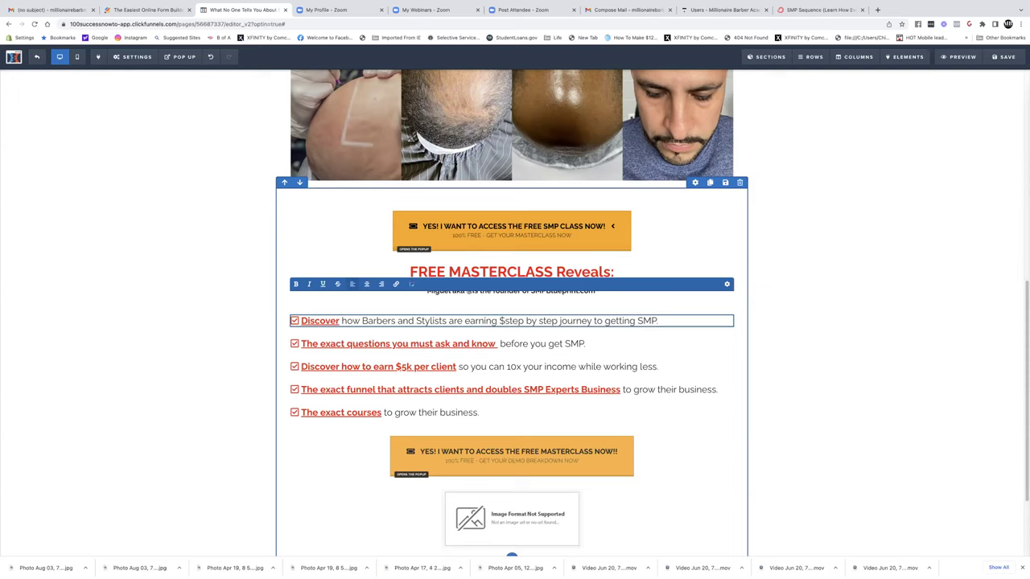
text(k per )
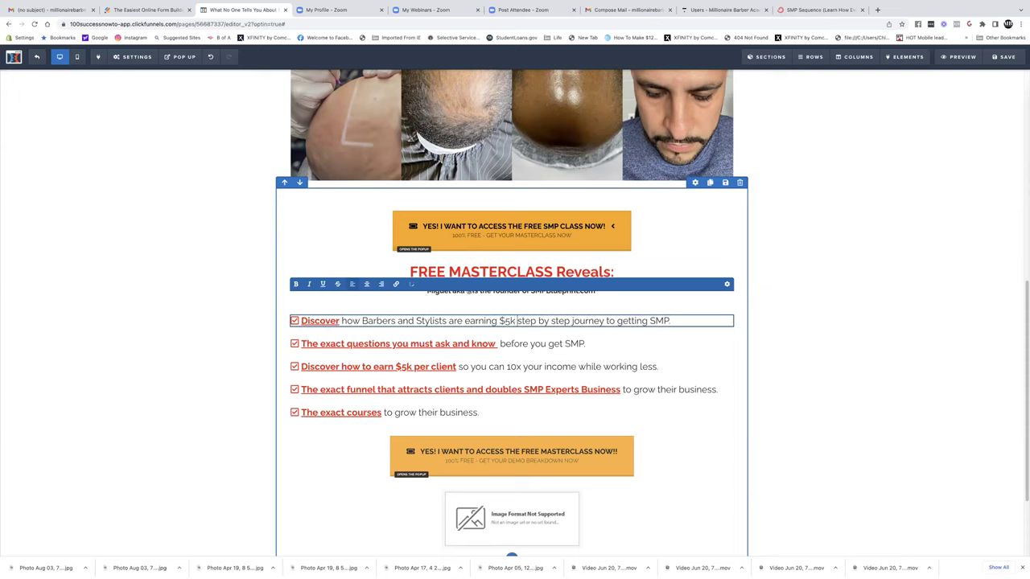
text(Client)
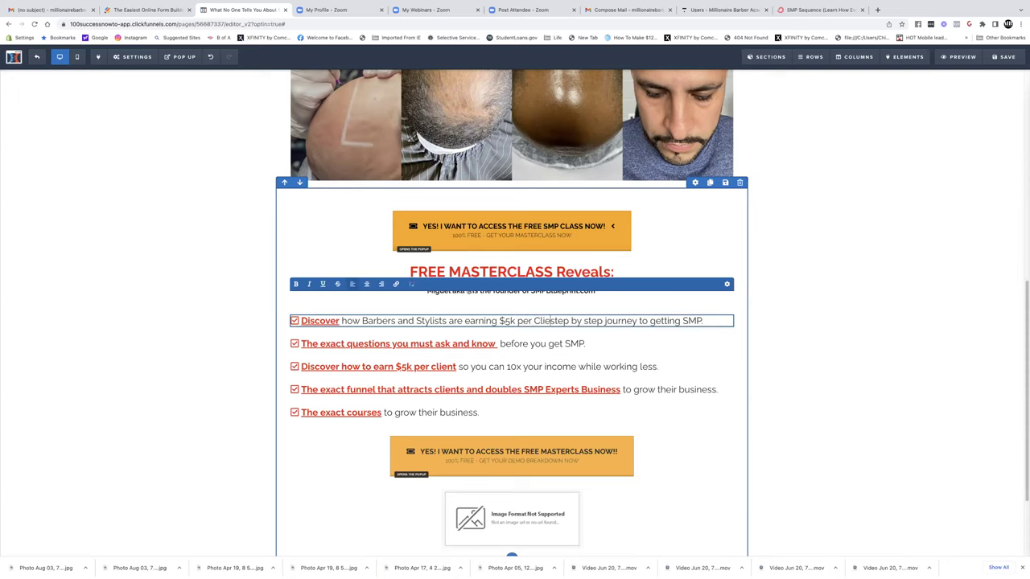
key(BackSpace)
key(BackSpace)
key(BackSpace)
key(BackSpace)
key(BackSpace)
key(BackSpace)
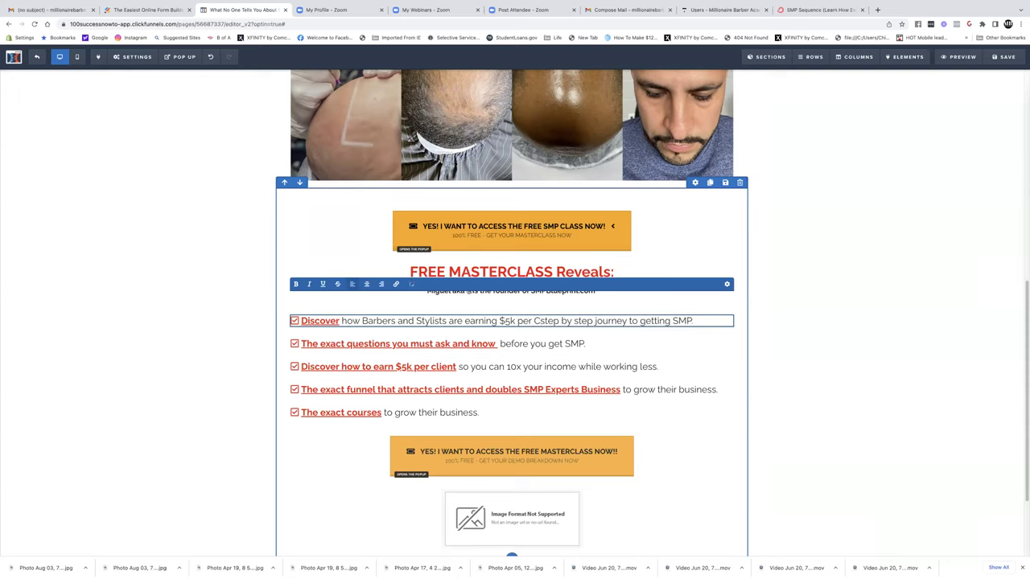
drag(684, 320, 536, 320)
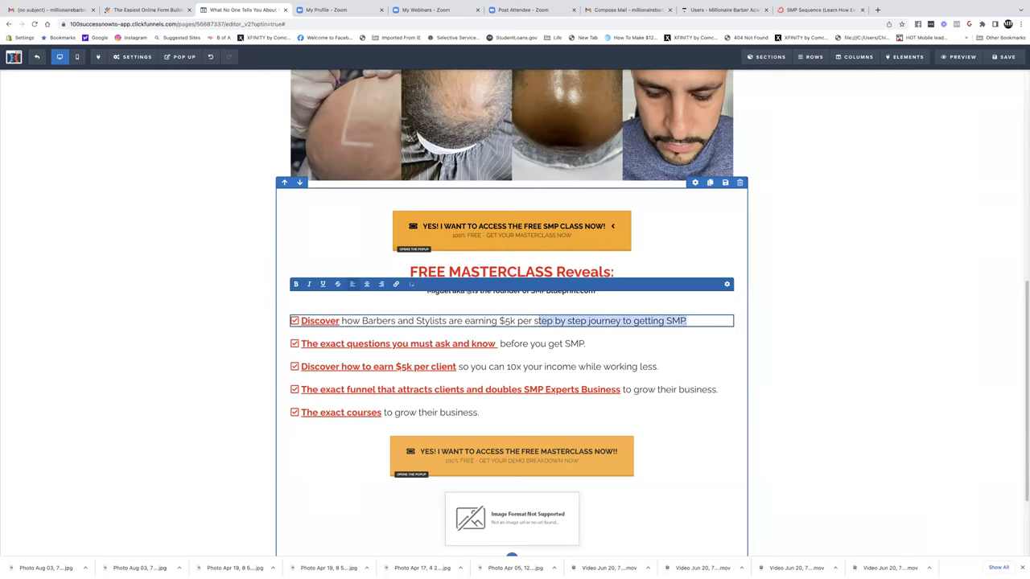
key(BackSpace)
key(BackSpace)
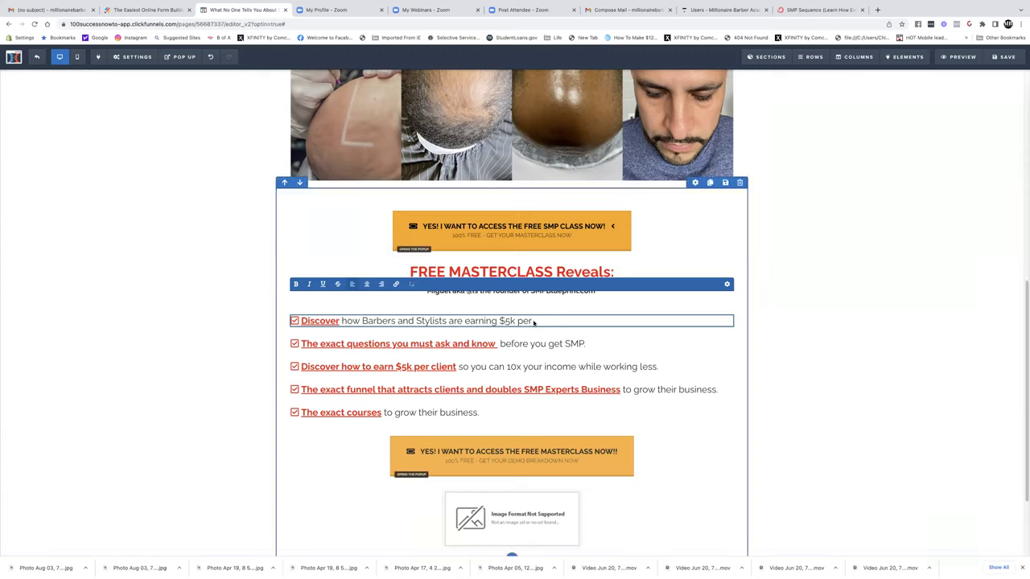
Finish the first bullet by adding "Client." after "$5k per".
text(Client.)
Insert "marketing system to attract those" after "The exact" in the second bullet.
click(348, 343)
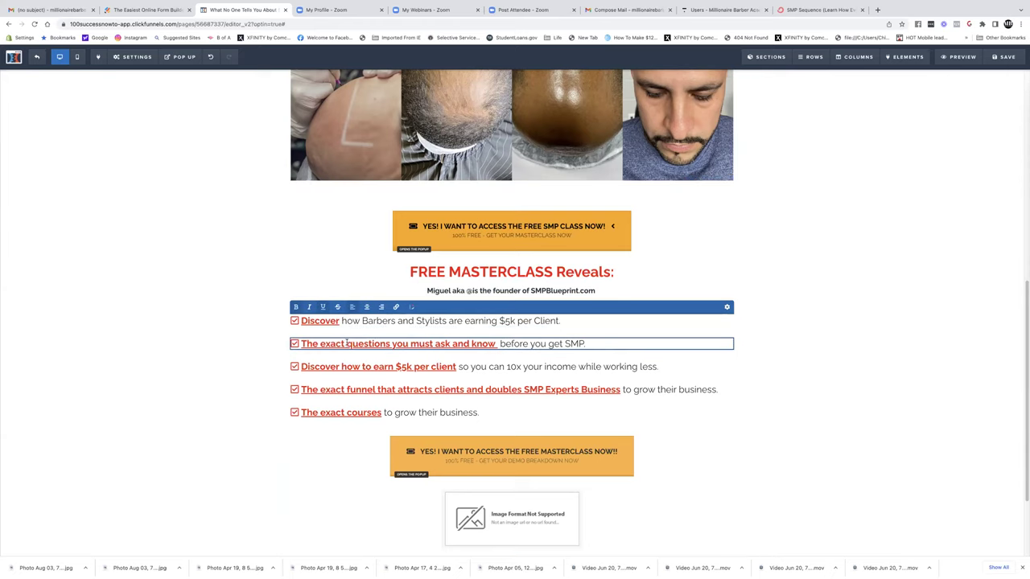
text(saystem)
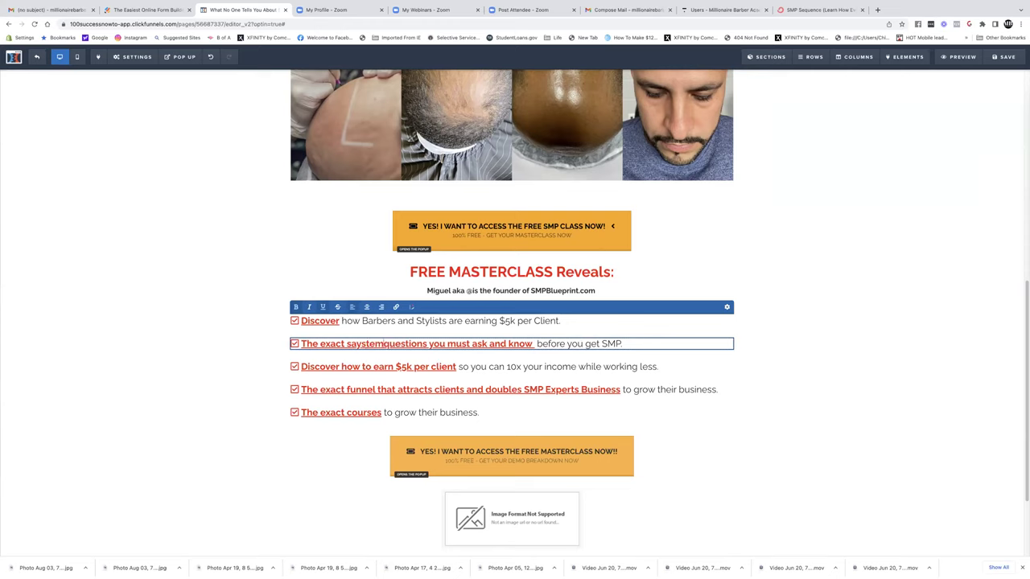
key(BackSpace)
key(BackSpace)
key(BackSpace)
key(BackSpace)
key(BackSpace)
key(BackSpace)
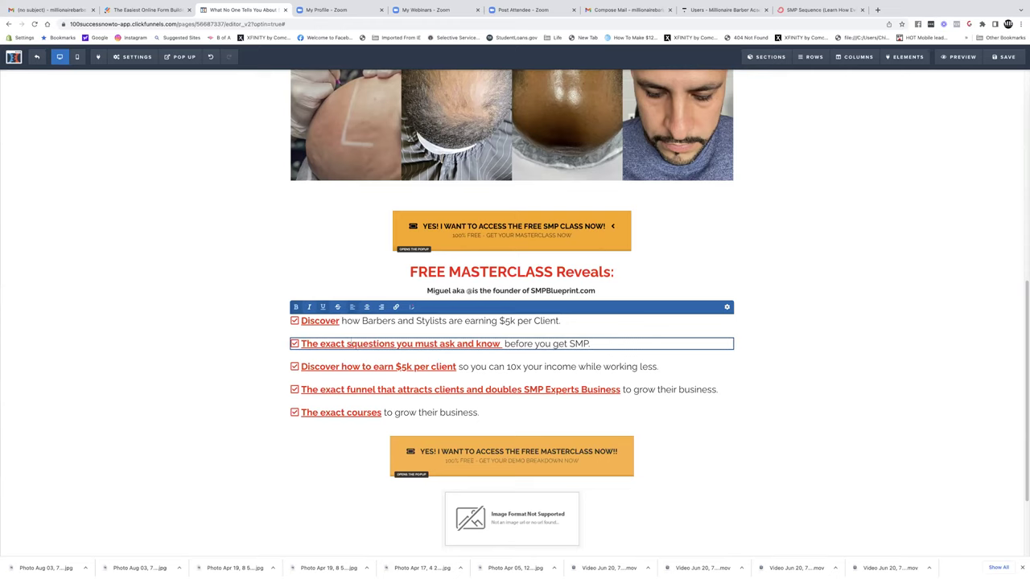
key(BackSpace)
text(marketing )
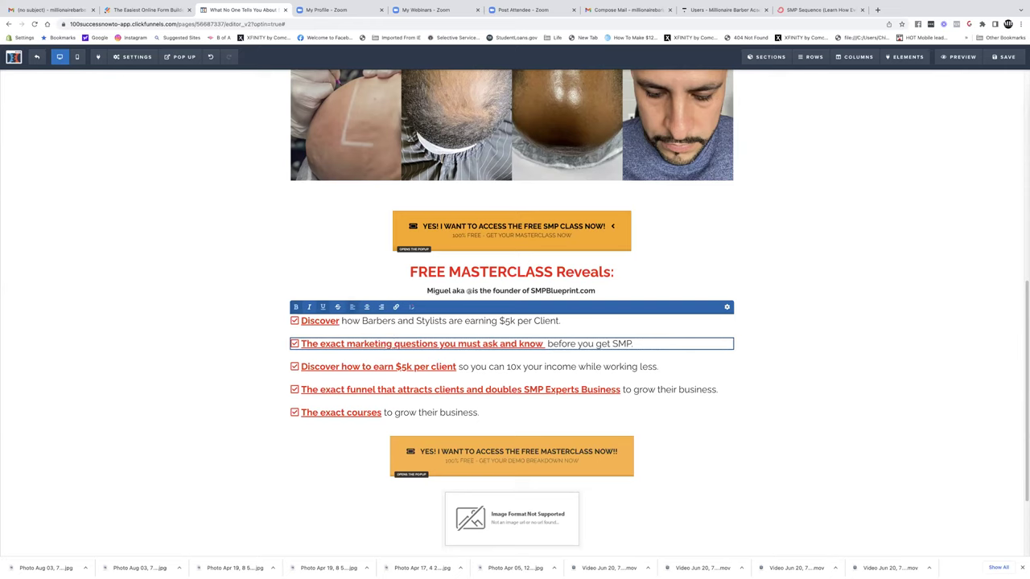
text(sustem)
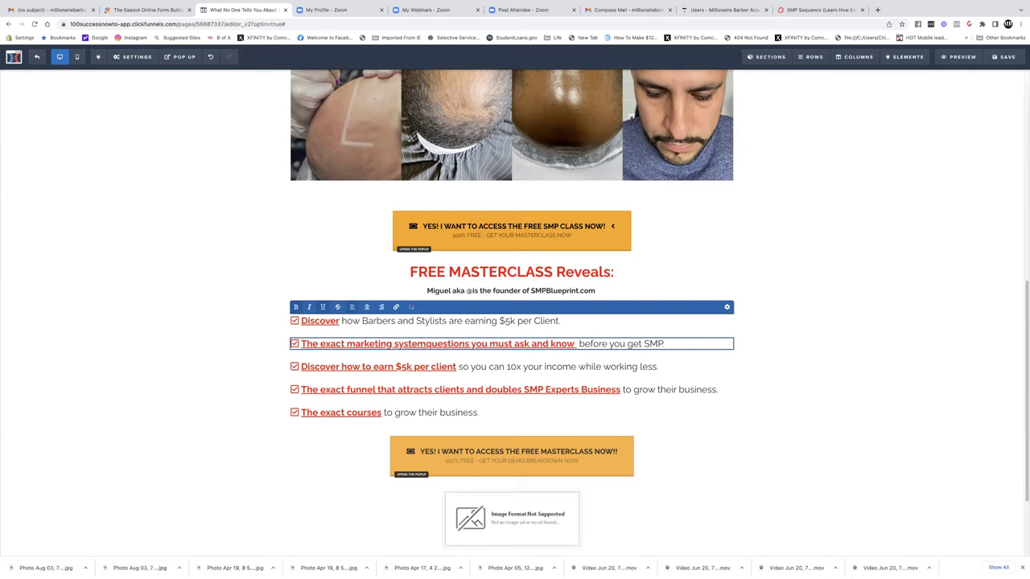
text( to attac)
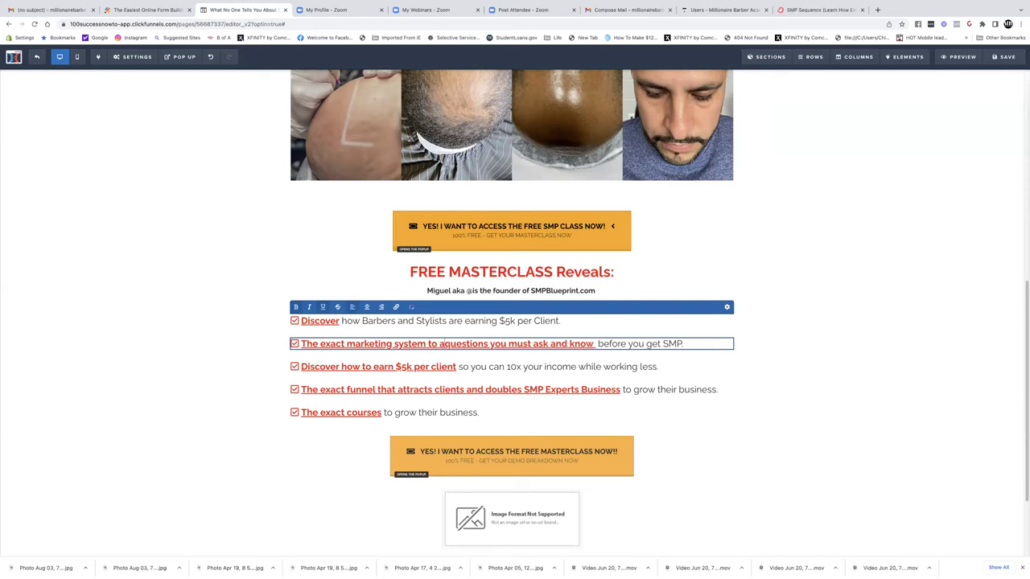
key(BackSpace)
key(BackSpace)
text(ract those)
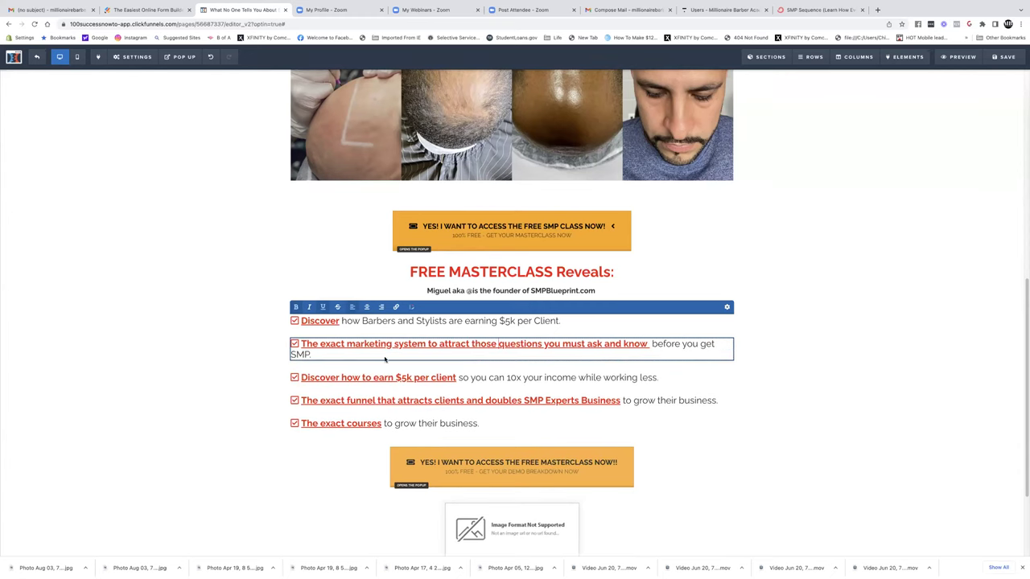
Delete "questions you must ask and know" from the second bullet and put "those" at the start of its plain text.
drag(652, 344, 498, 343)
key(BackSpace)
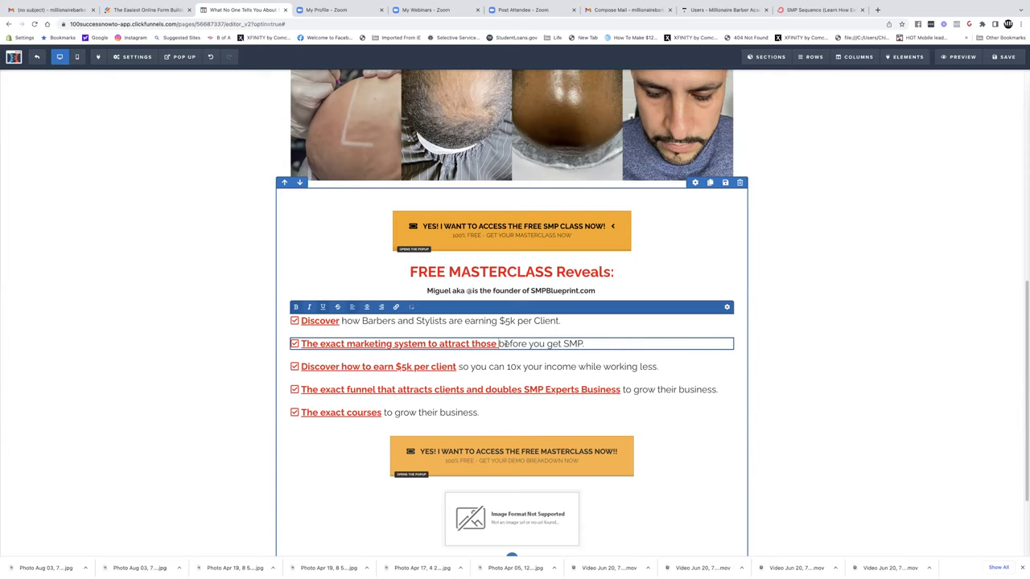
click(503, 343)
text(those)
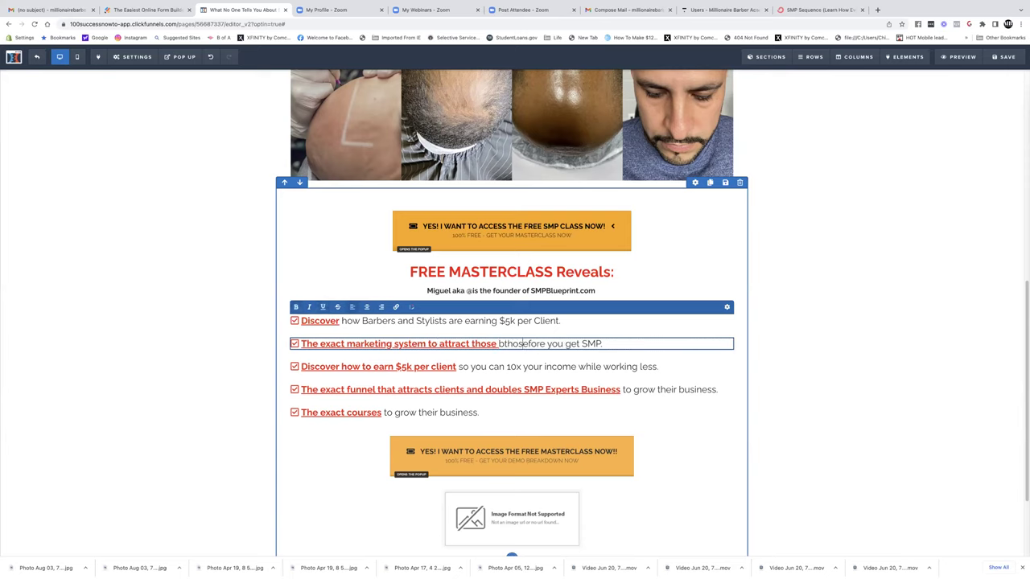
click(499, 344)
key(Delete)
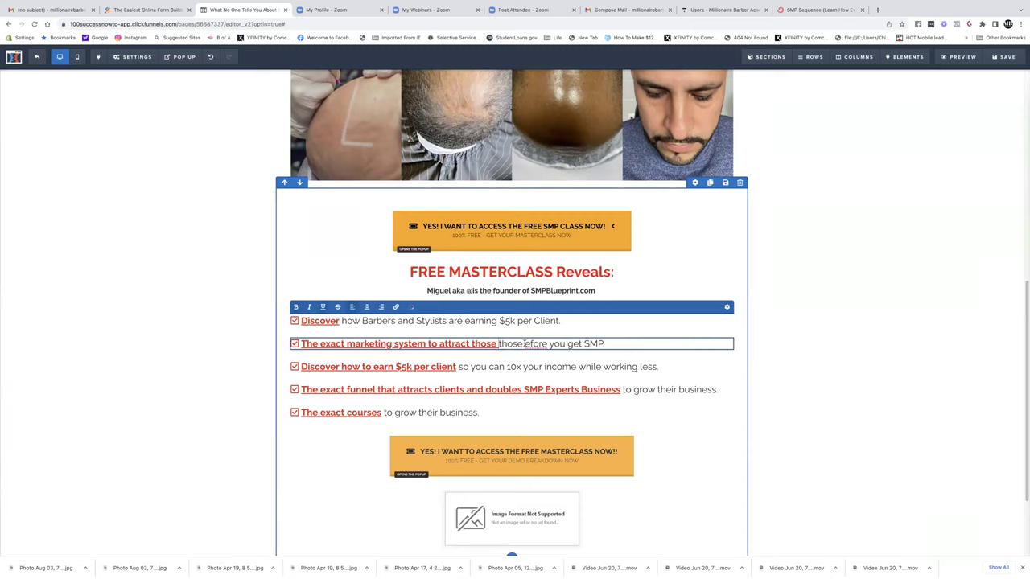
Insert "$5k Clients." after the plain "those" in the second bullet.
click(524, 344)
text(B)
text(5k)
text(Client)
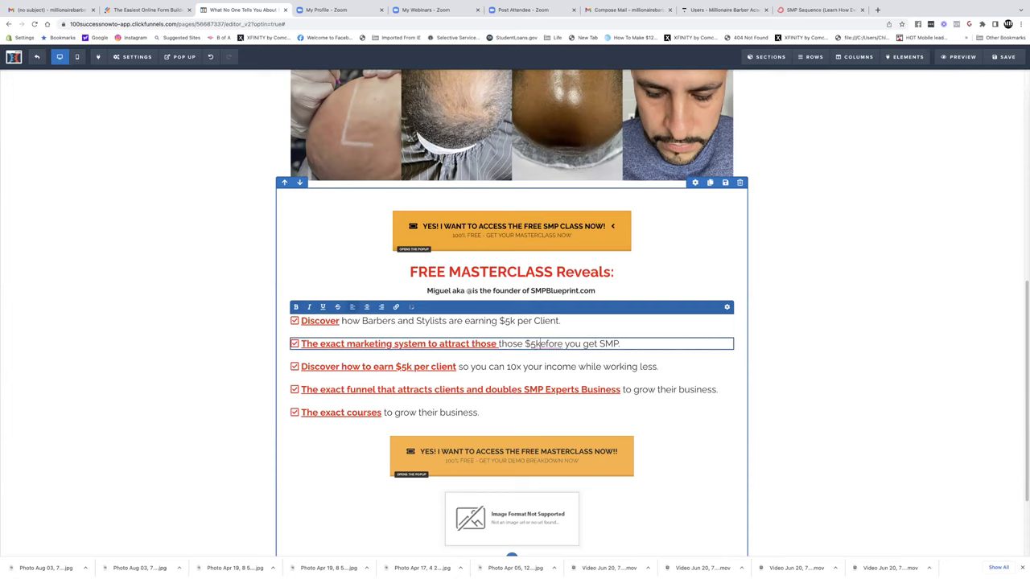
text(s.)
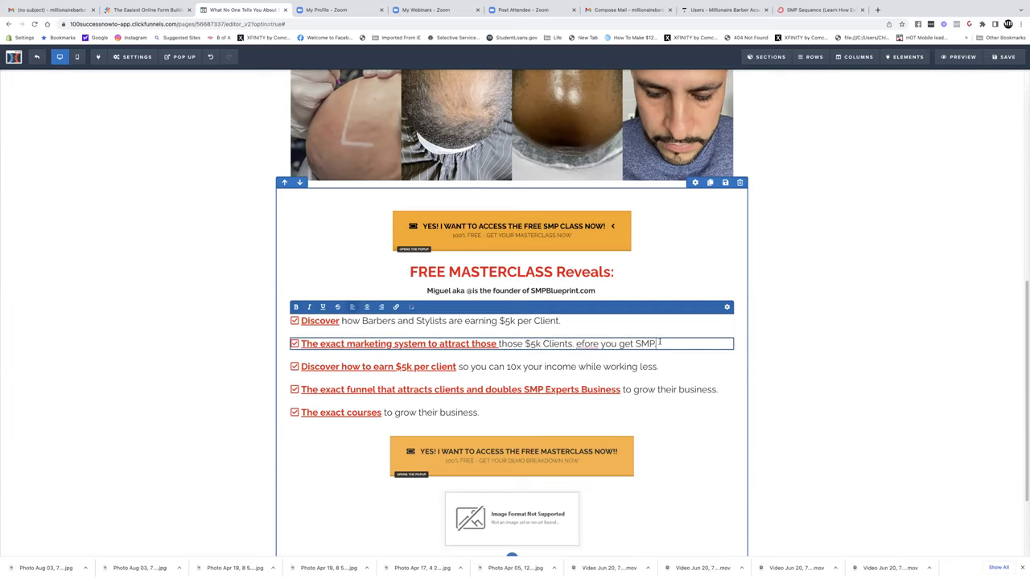
Delete the leftover "efore you get SMP." from the end of the second bullet.
key(BackSpace)
key(BackSpace)
key(BackSpace)
key(BackSpace)
key(BackSpace)
key(BackSpace)
key(BackSpace)
key(BackSpace)
key(BackSpace)
key(BackSpace)
key(BackSpace)
key(BackSpace)
key(BackSpace)
key(BackSpace)
key(BackSpace)
key(BackSpace)
key(BackSpace)
key(BackSpace)
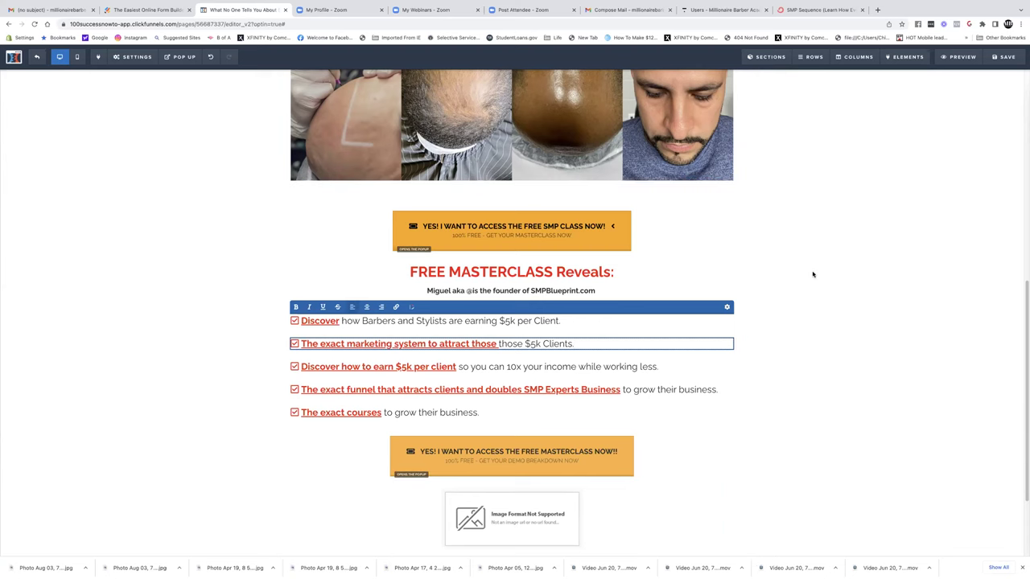
scroll(811, 273, down, 1)
scroll(553, 249, down, 3)
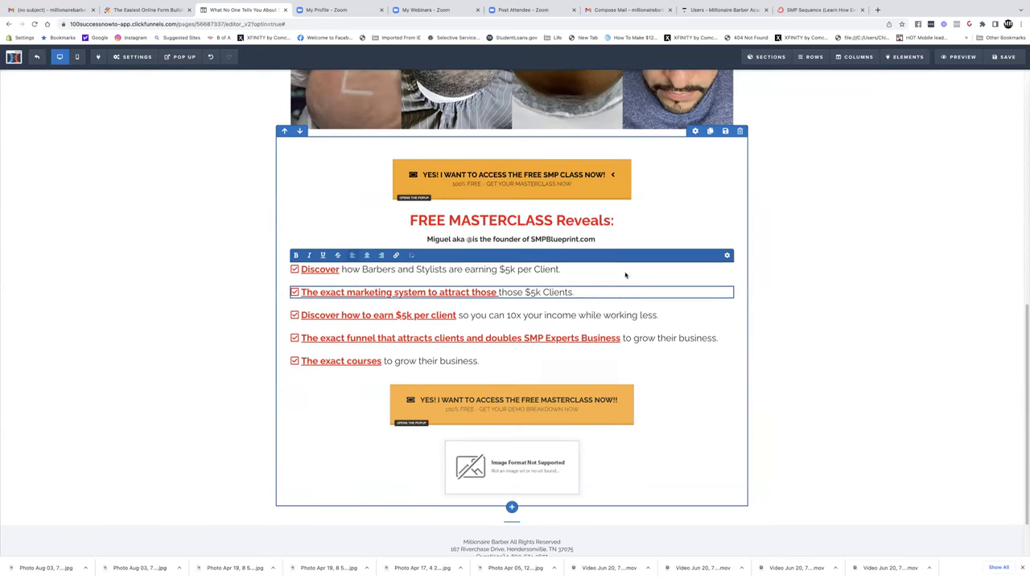
scroll(590, 253, up, 5)
scroll(590, 252, up, 1)
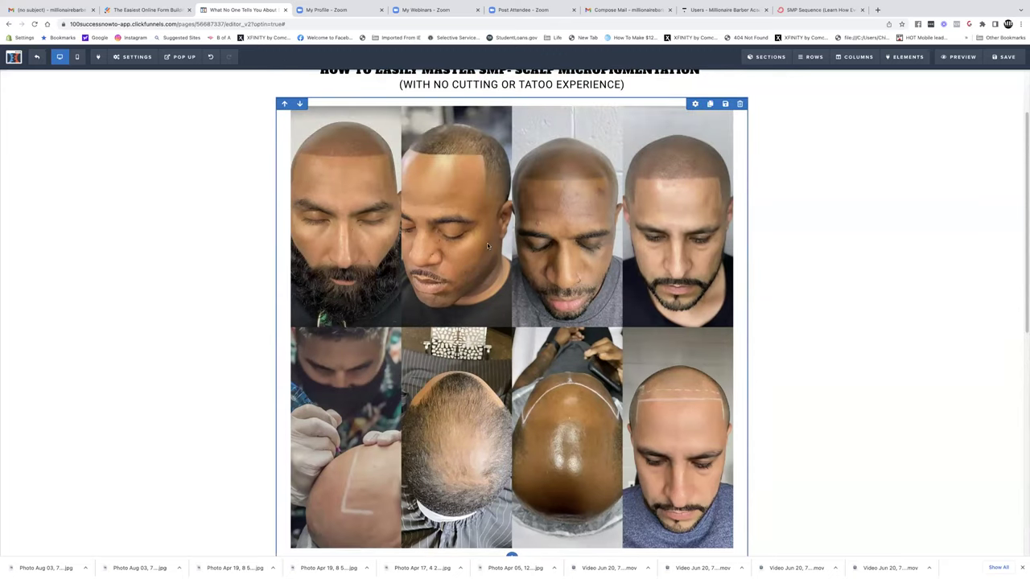
scroll(531, 270, down, 1)
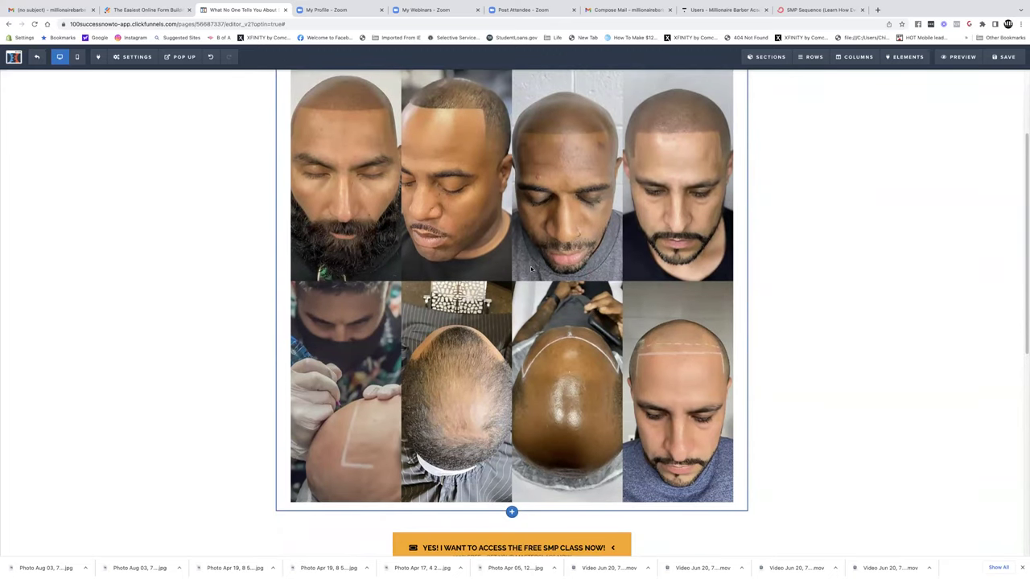
scroll(531, 269, down, 5)
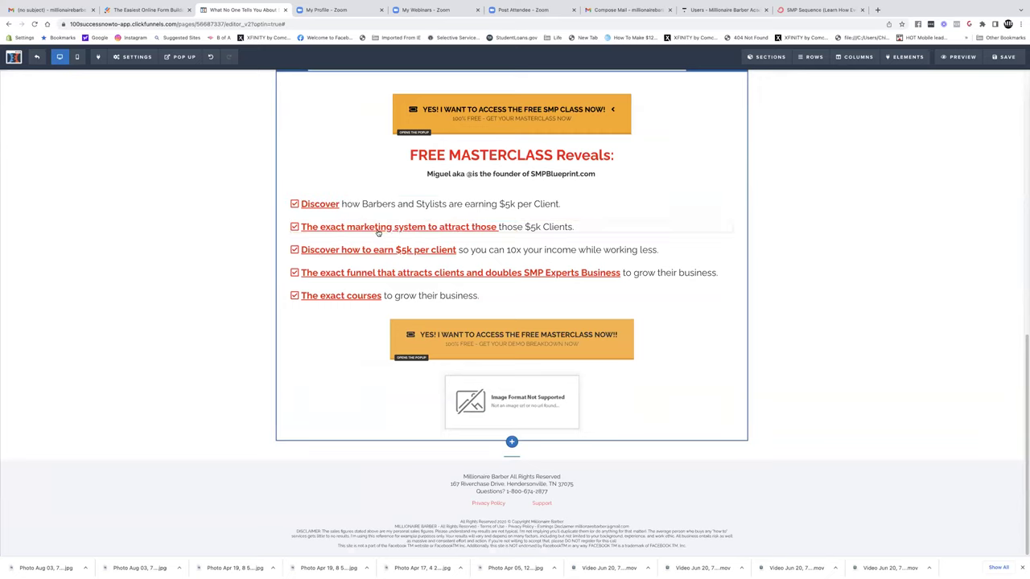
Insert "the exact tools" after "Discover" in the third bullet of the FREE MASTERCLASS Reveals list.
click(342, 250)
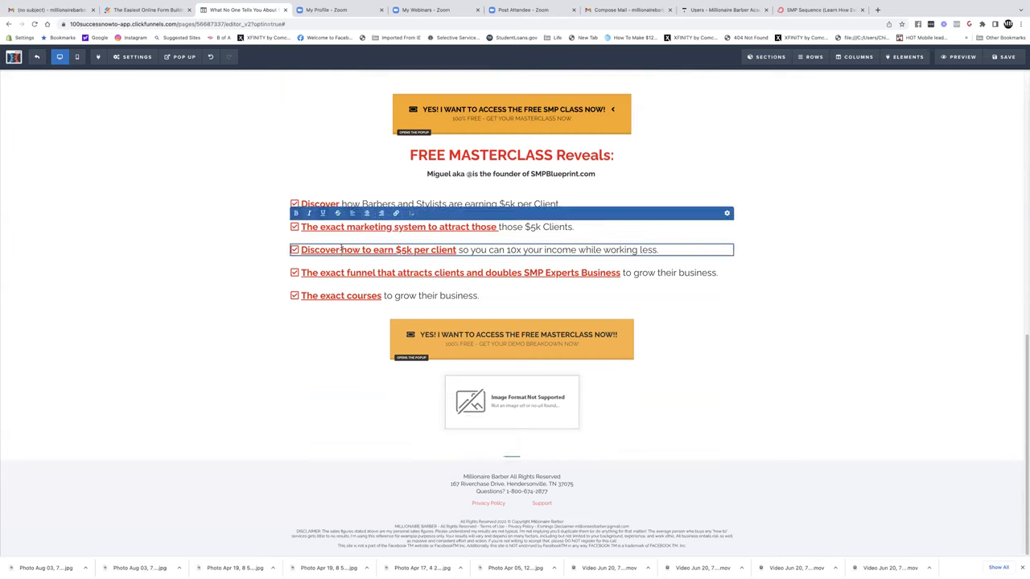
text(the exa)
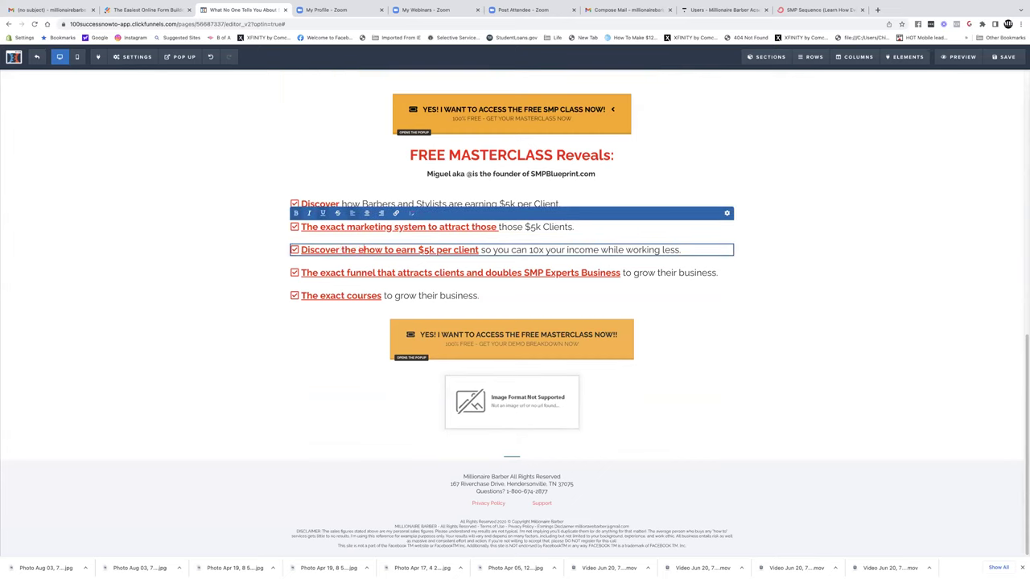
text(ct tools)
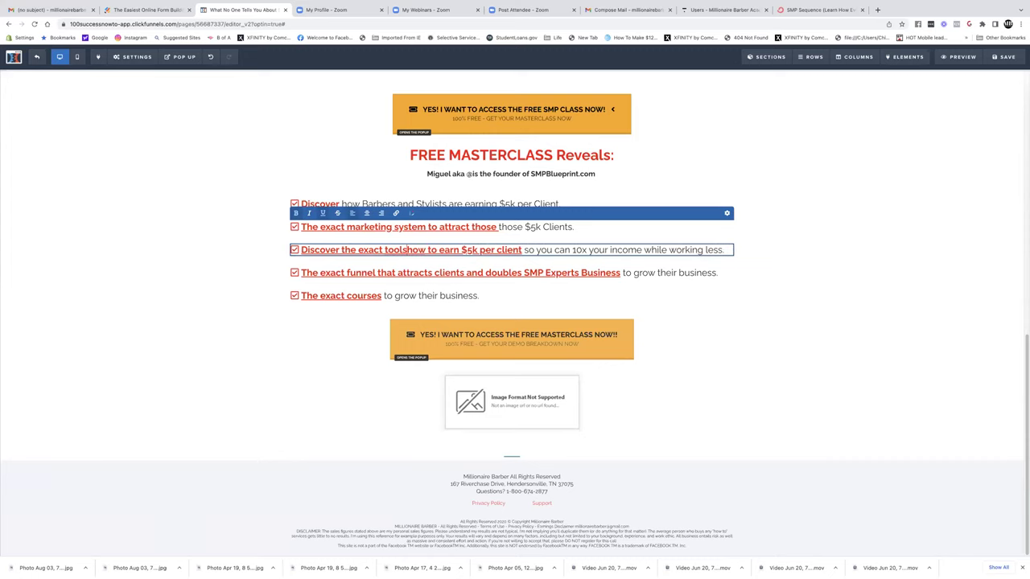
text( and)
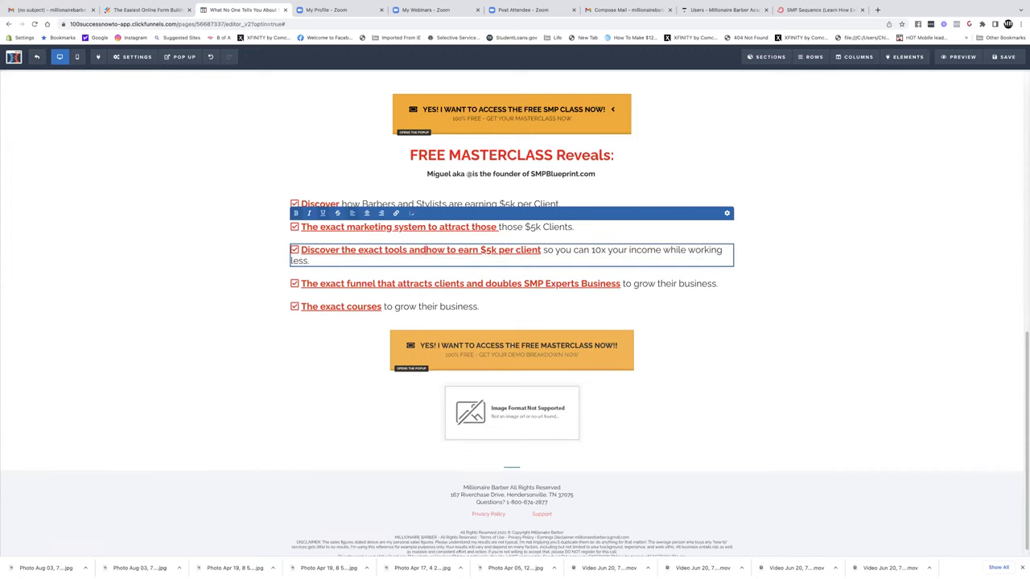
key(BackSpace)
key(BackSpace)
key(BackSpace)
key(BackSpace)
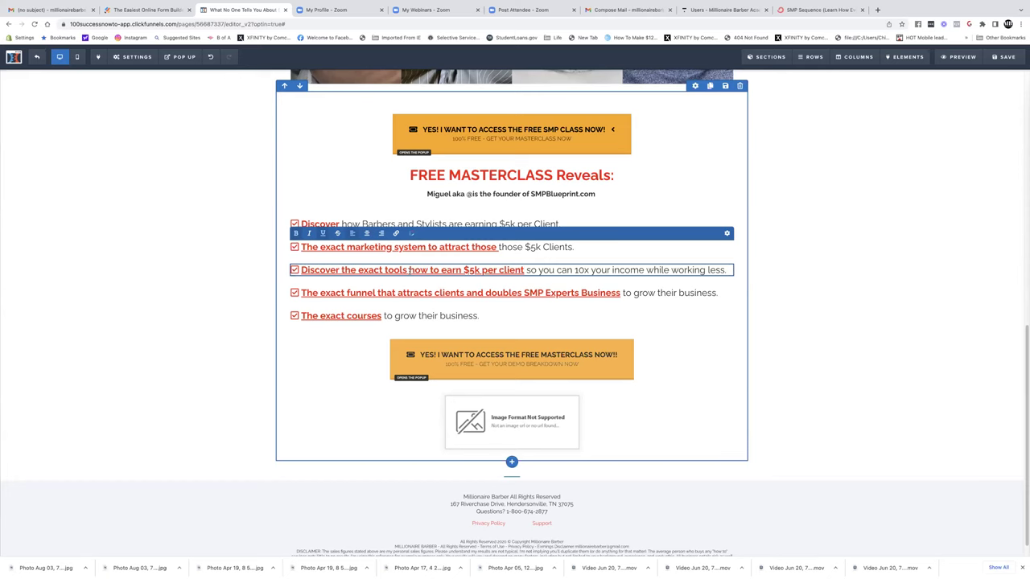
Replace "how to earn $5k per client" with "that" in the third bullet's underlined red text.
text(that)
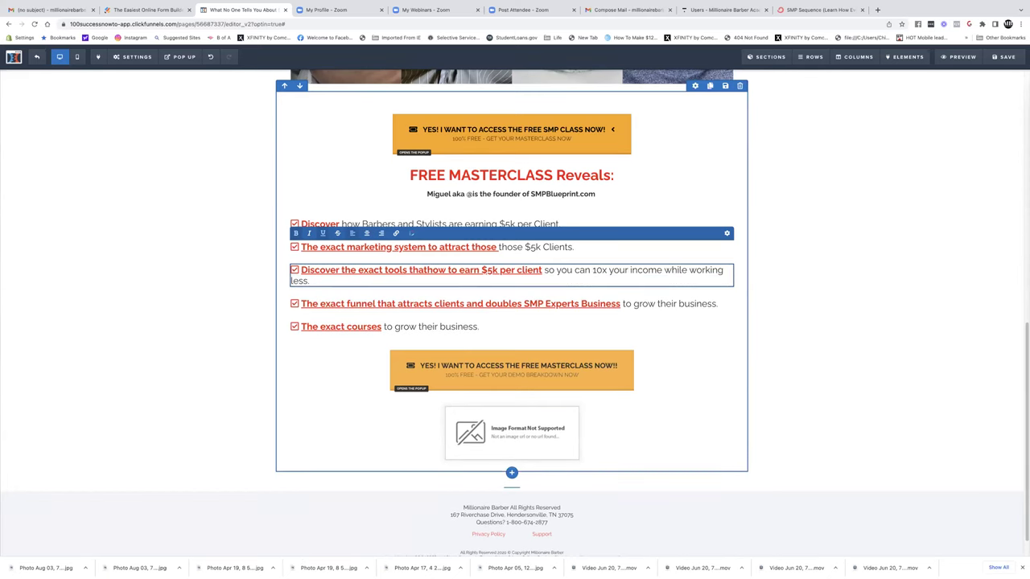
key(BackSpace)
key(BackSpace)
key(BackSpace)
key(BackSpace)
key(BackSpace)
key(BackSpace)
key(BackSpace)
key(BackSpace)
key(BackSpace)
key(BackSpace)
key(BackSpace)
key(BackSpace)
key(BackSpace)
key(BackSpace)
key(BackSpace)
key(BackSpace)
key(BackSpace)
key(BackSpace)
key(BackSpace)
key(BackSpace)
key(BackSpace)
key(BackSpace)
key(BackSpace)
key(BackSpace)
key(BackSpace)
key(BackSpace)
key(BackSpace)
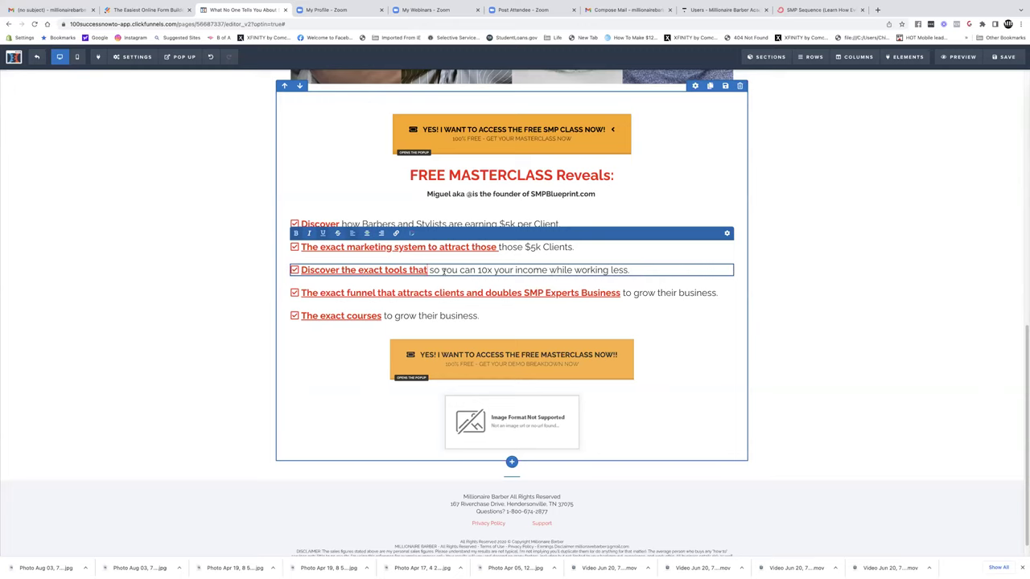
Add "SMP experts keep a secret." as plain text after "Discover the exact tools that" in the third bullet.
click(433, 270)
text(SMP)
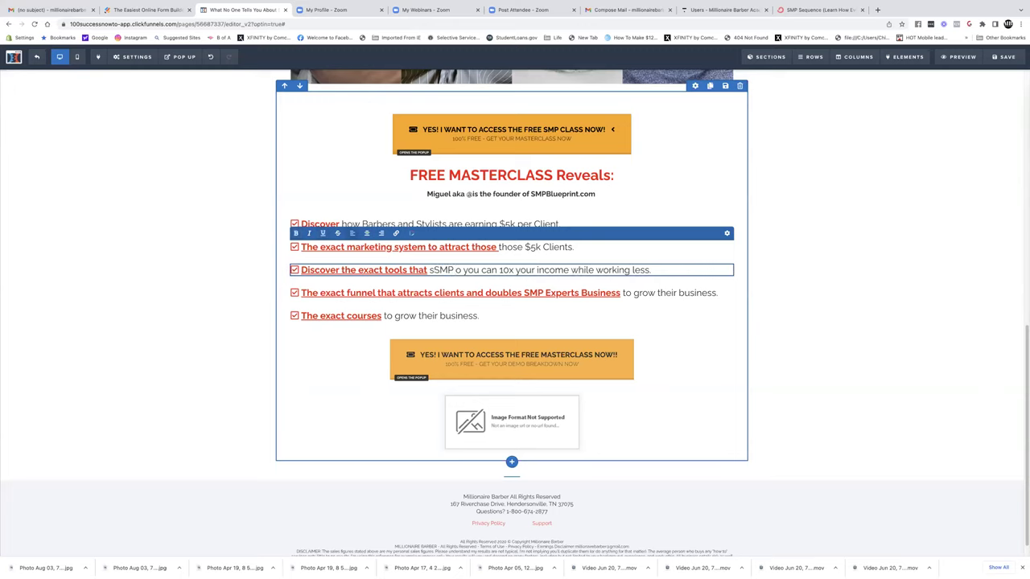
click(434, 270)
key(BackSpace)
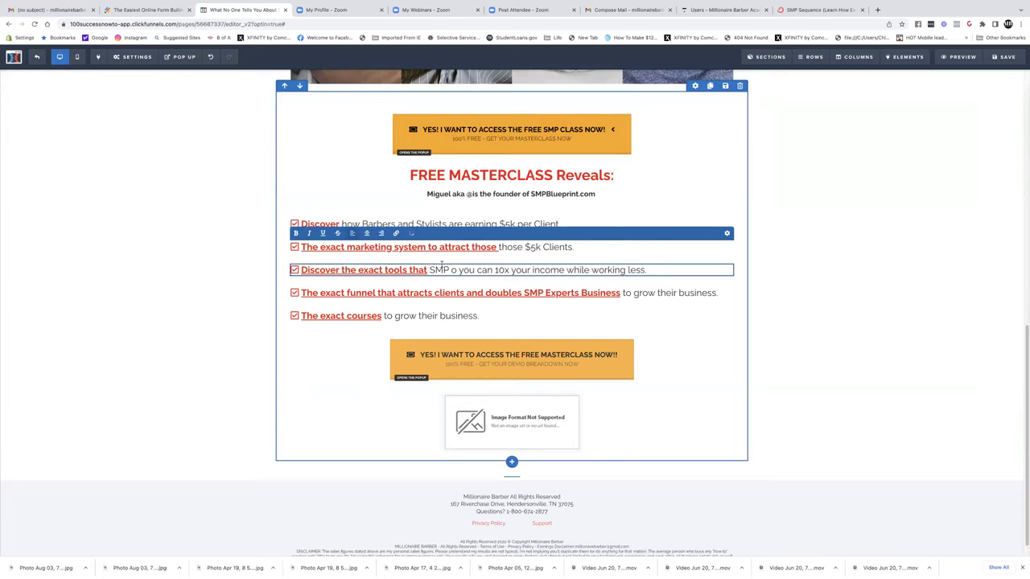
click(448, 270)
text(e )
text(xperts)
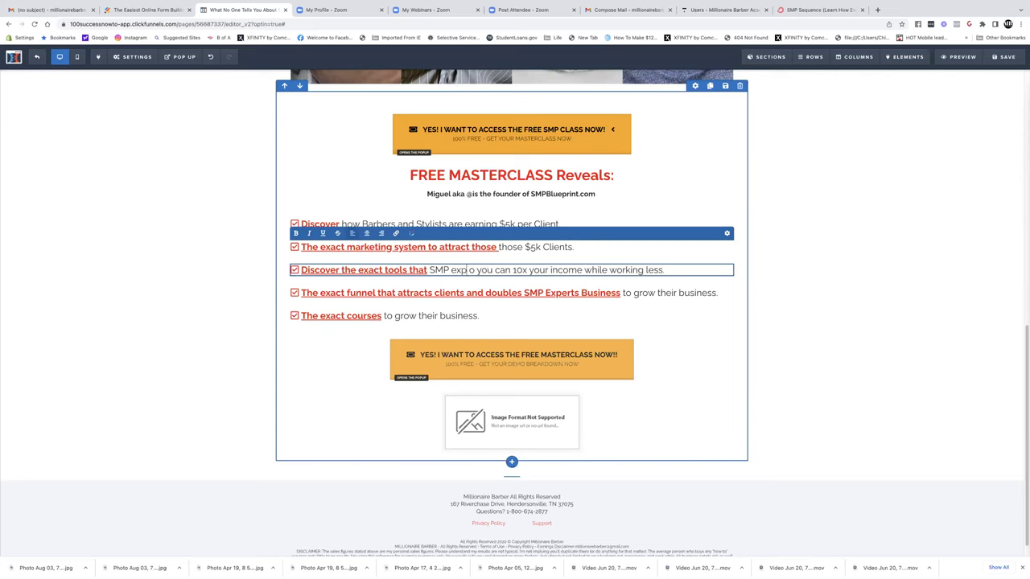
text(keep a )
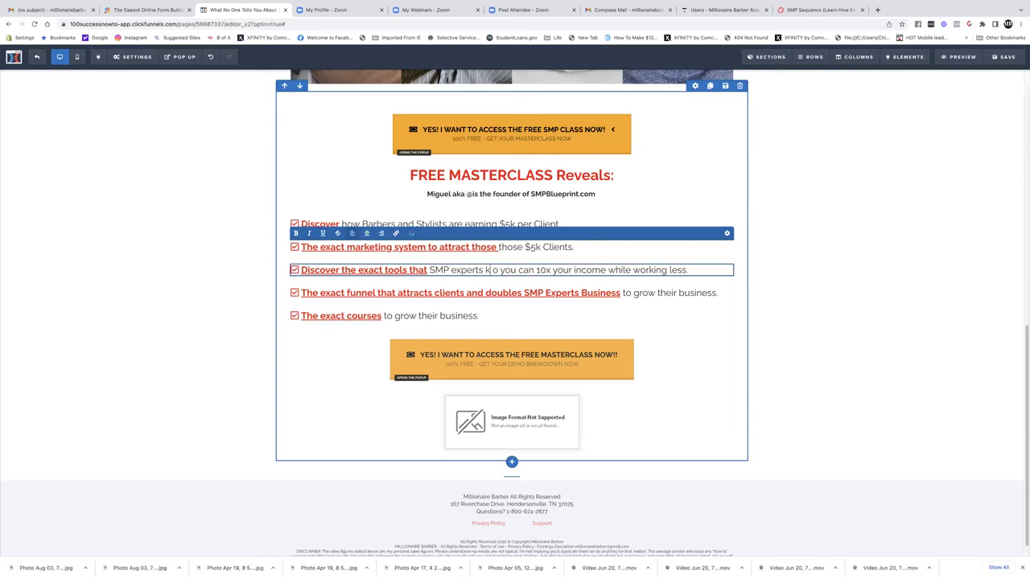
text(secrr)
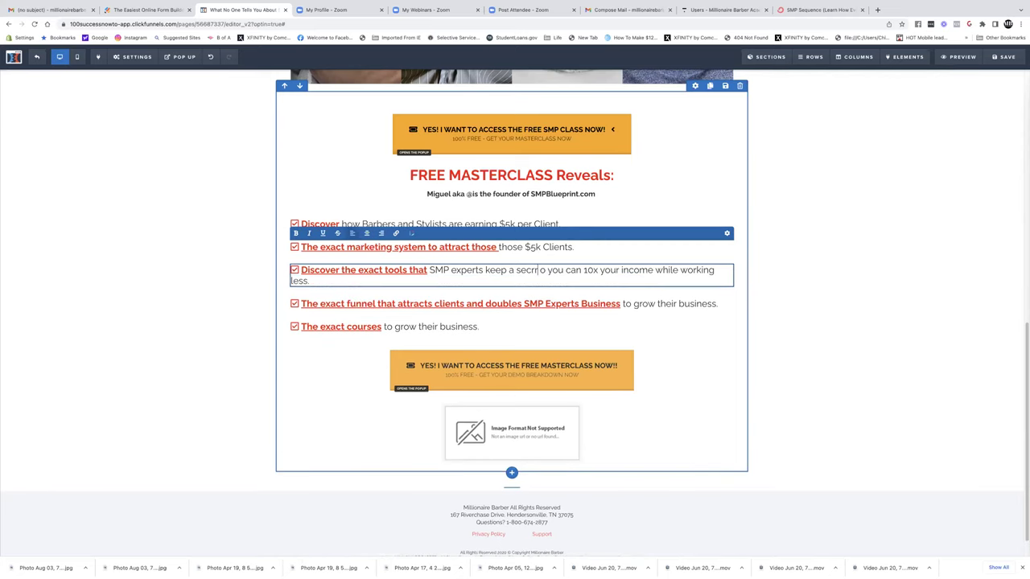
key(BackSpace)
text(et.)
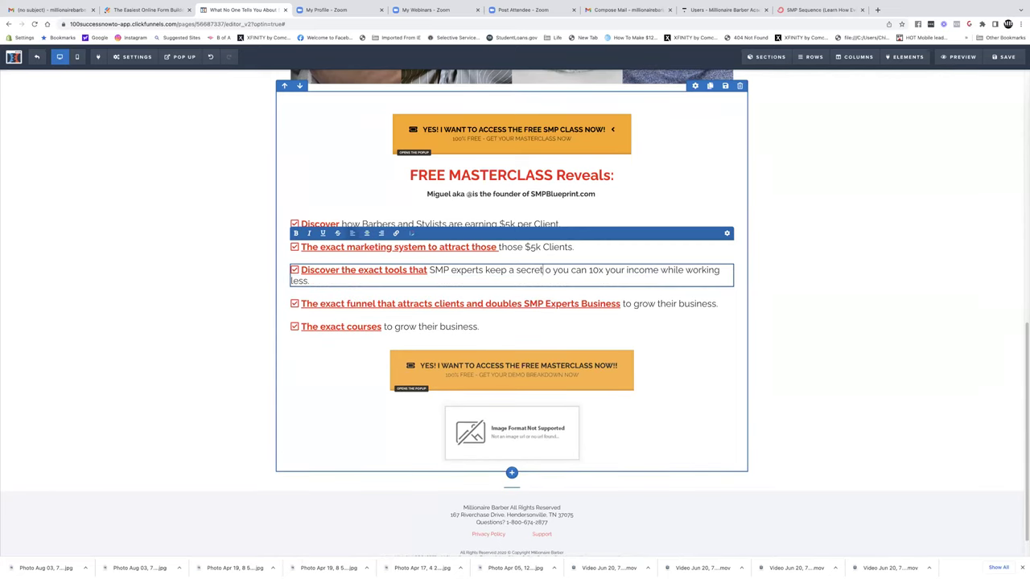
Delete the leftover text about 10x income while working less from the end of the third bullet.
drag(406, 287, 566, 263)
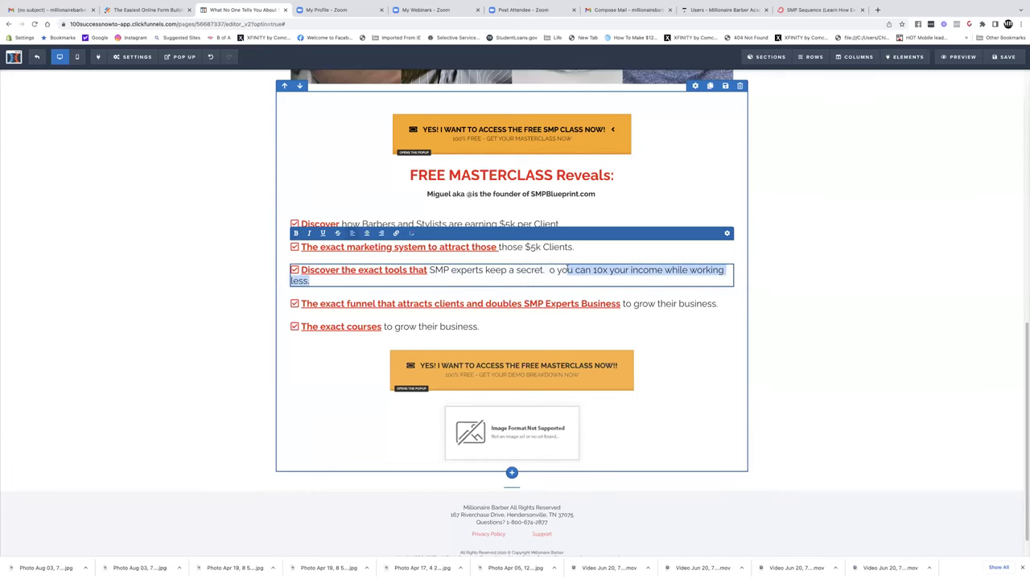
key(BackSpace)
key(BackSpace)
key(BackSpace)
key(BackSpace)
key(BackSpace)
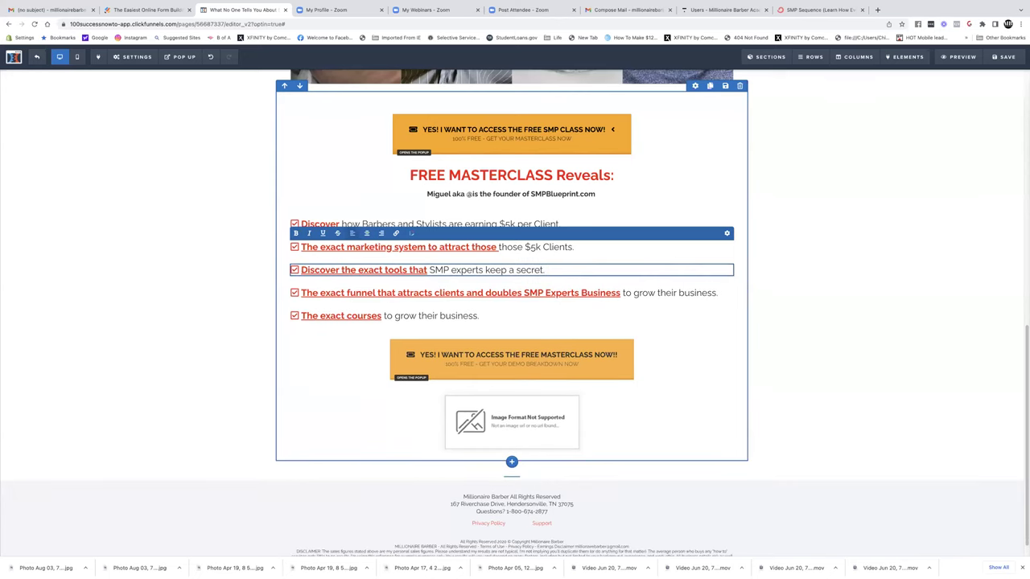
Insert "and color ink" after "tools" in the third bullet's underlined red text.
click(410, 271)
text(and )
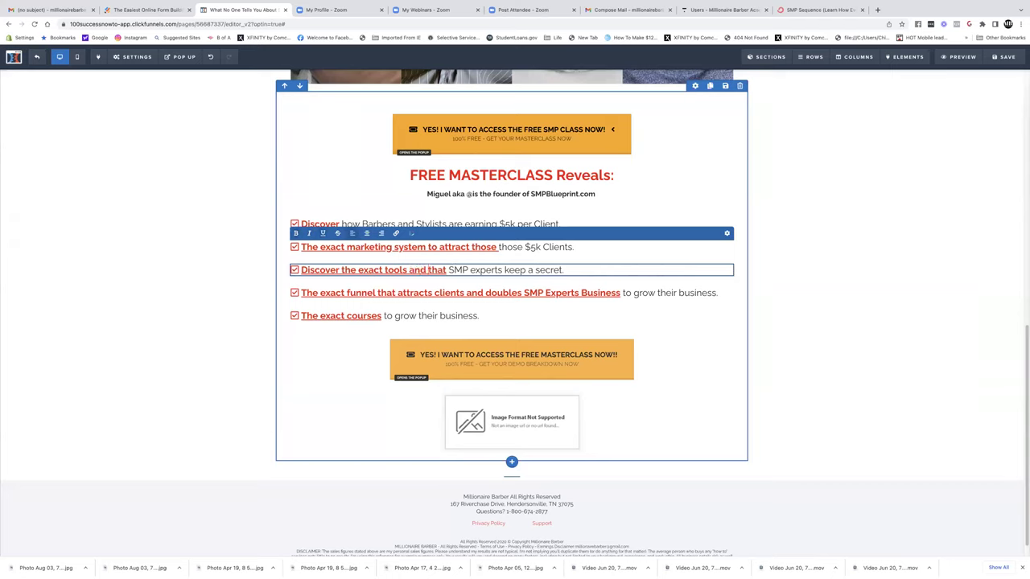
text(ink)
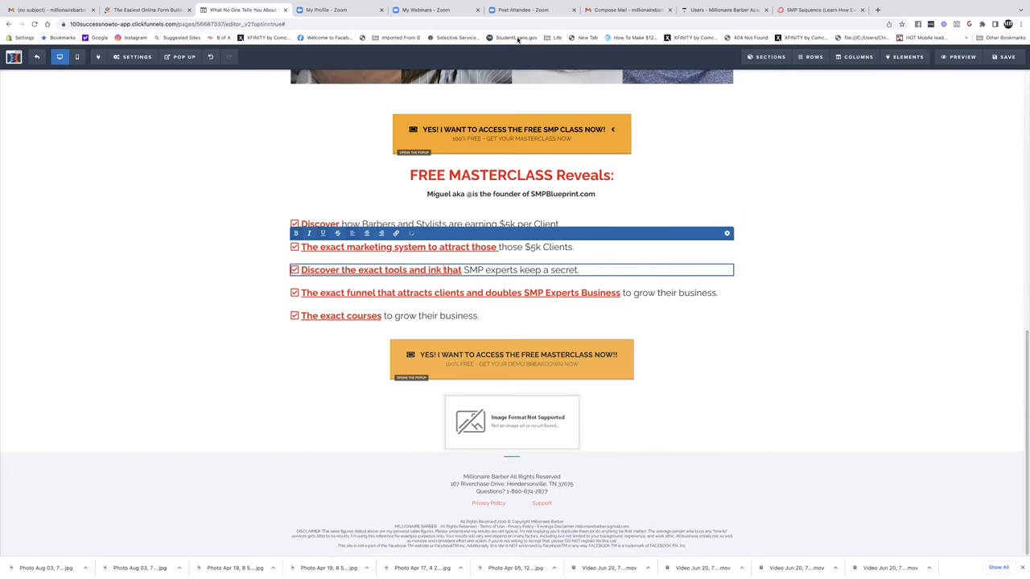
mouse_move(496, 5)
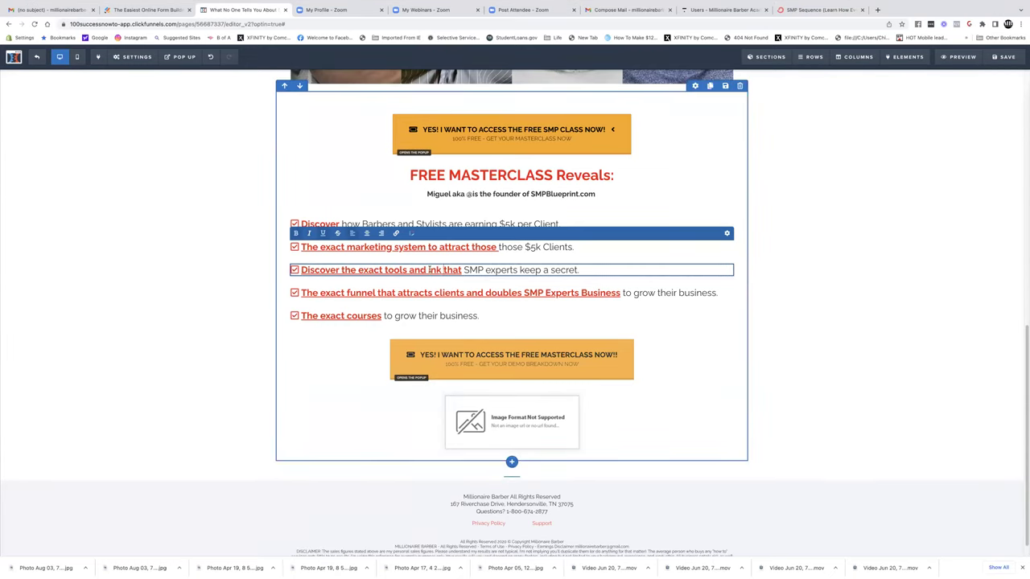
click(428, 270)
text(cl)
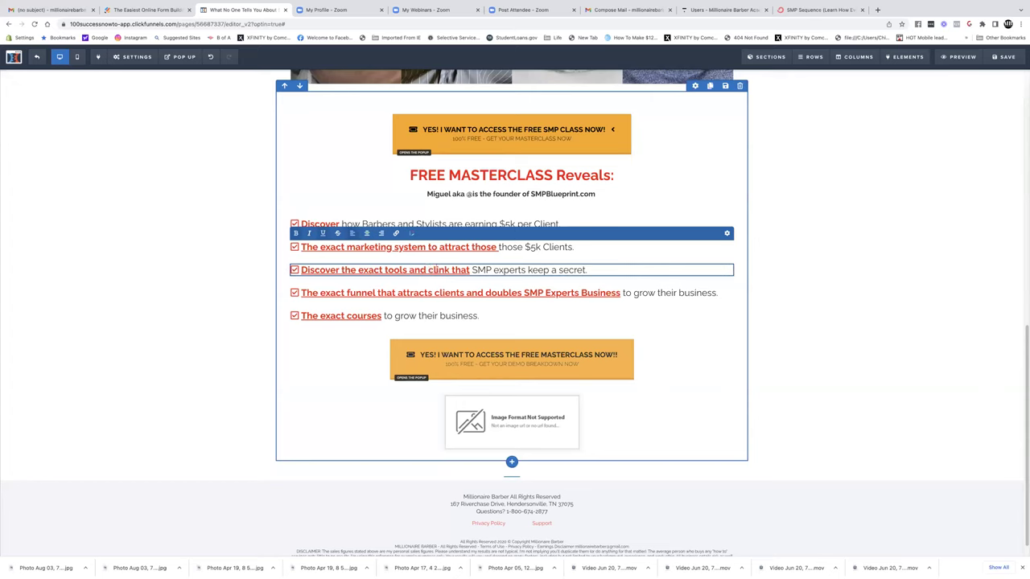
text(o)
key(BackSpace)
key(BackSpace)
text(olor)
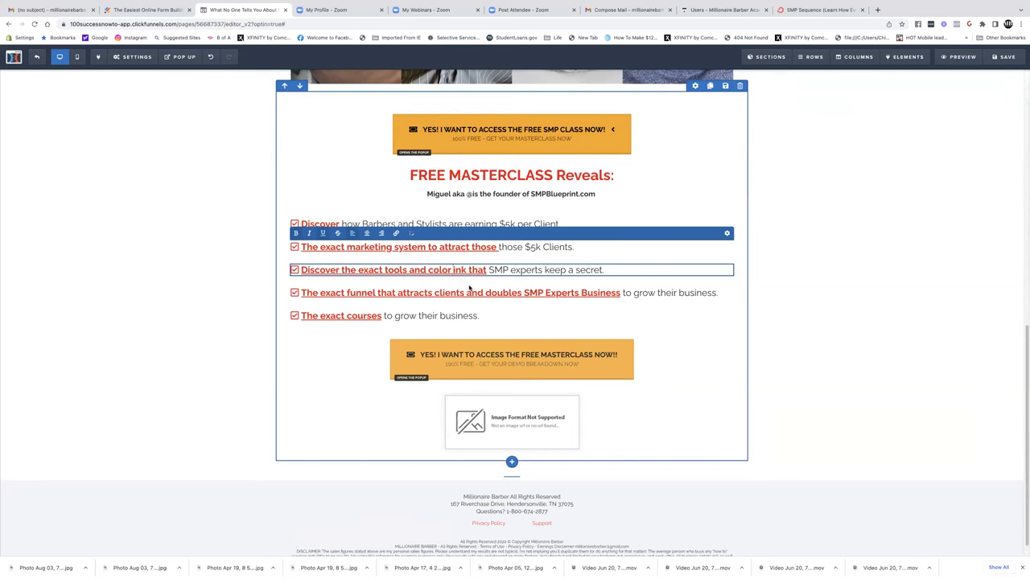
Replace "funnel that attracts clients and doubles SMP Experts Business" in the fourth bullet with "technique to easily perfect".
scroll(513, 228, up, 5)
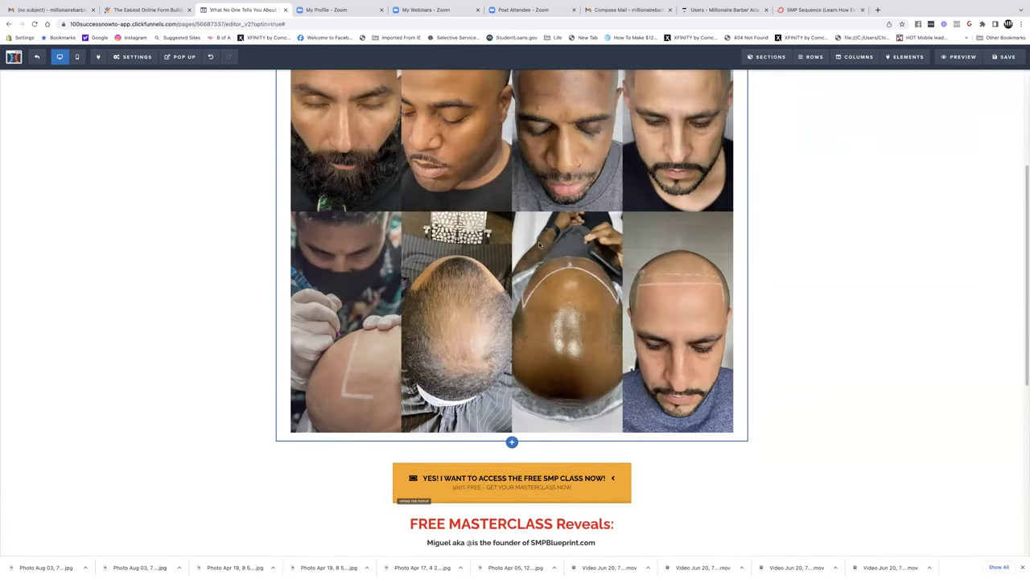
scroll(541, 251, up, 1)
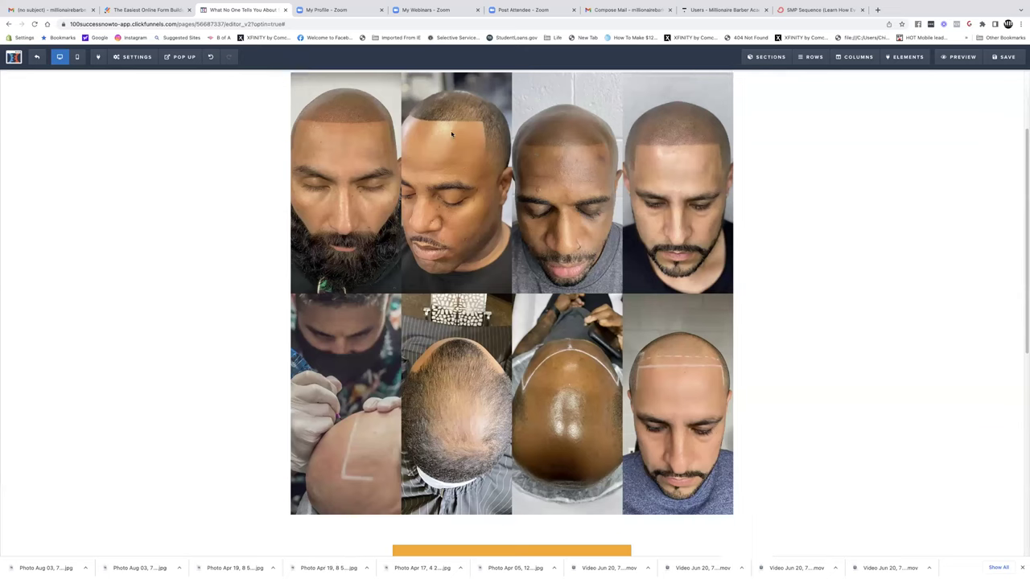
scroll(512, 299, down, 6)
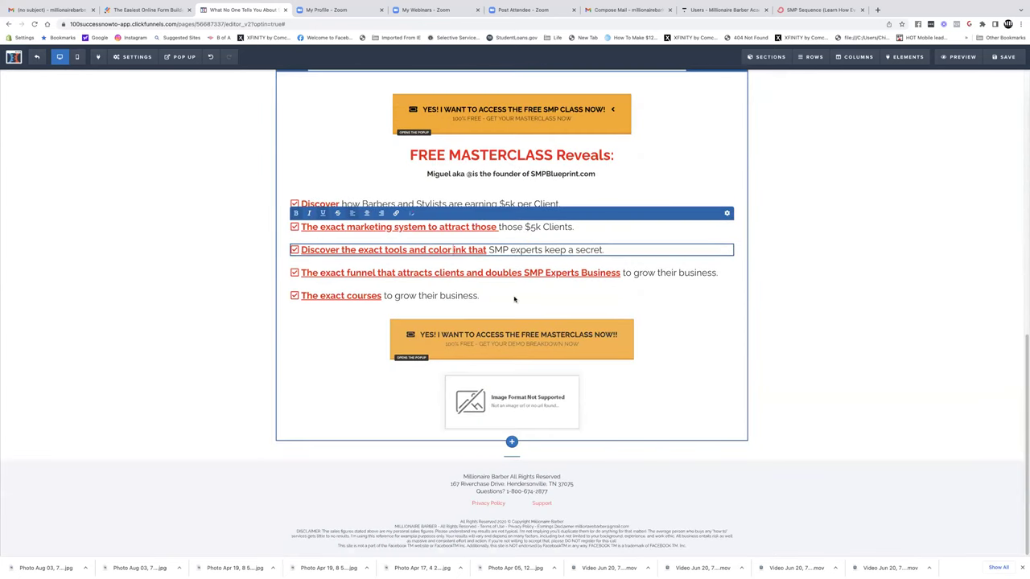
click(347, 272)
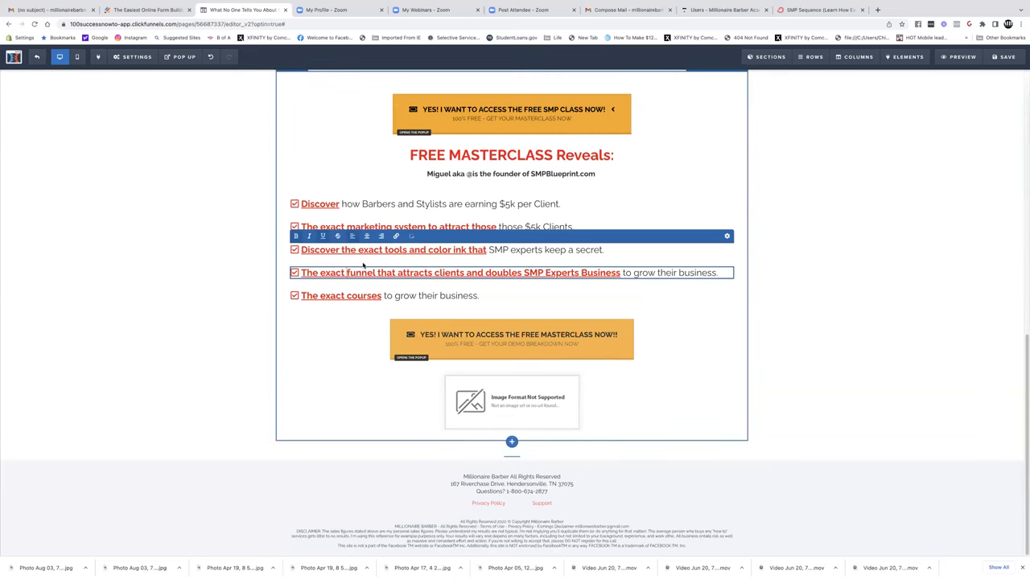
text(techni)
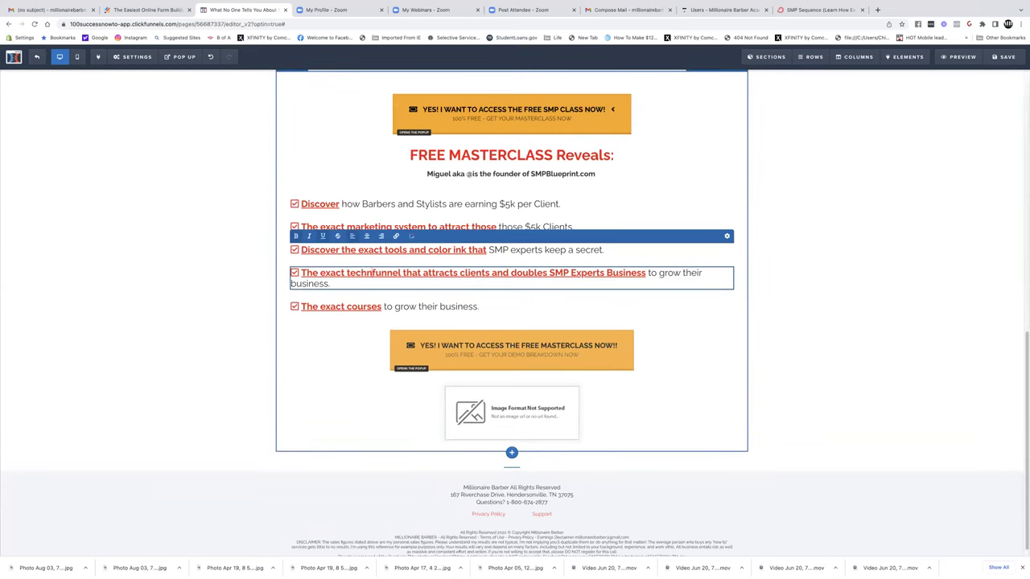
text(que to )
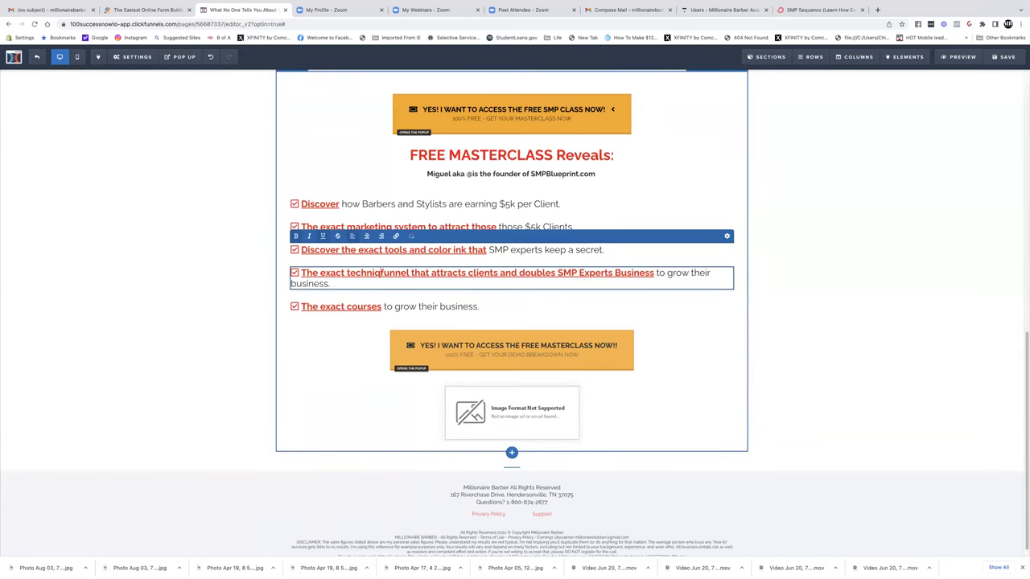
text(easily )
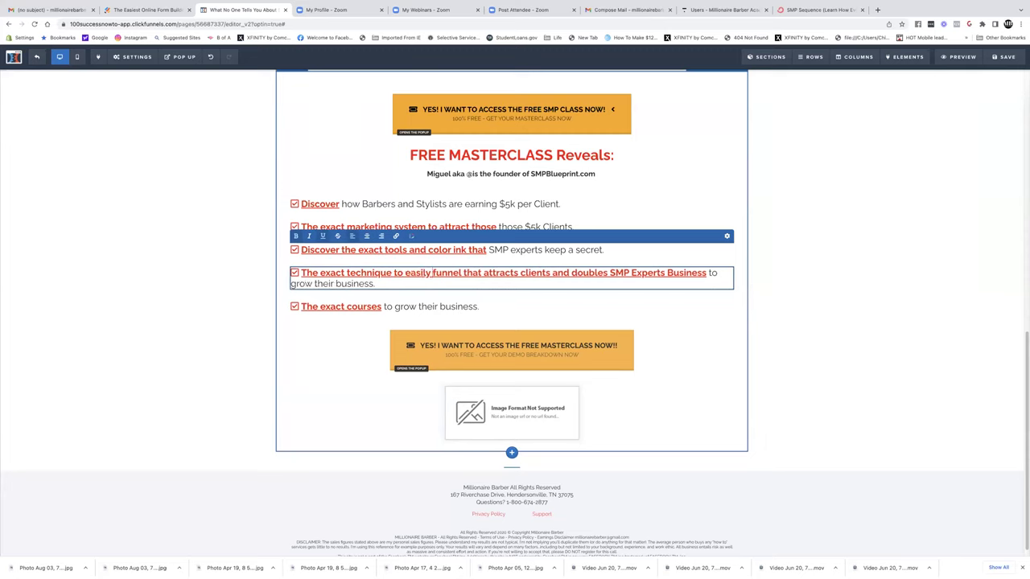
text(pe)
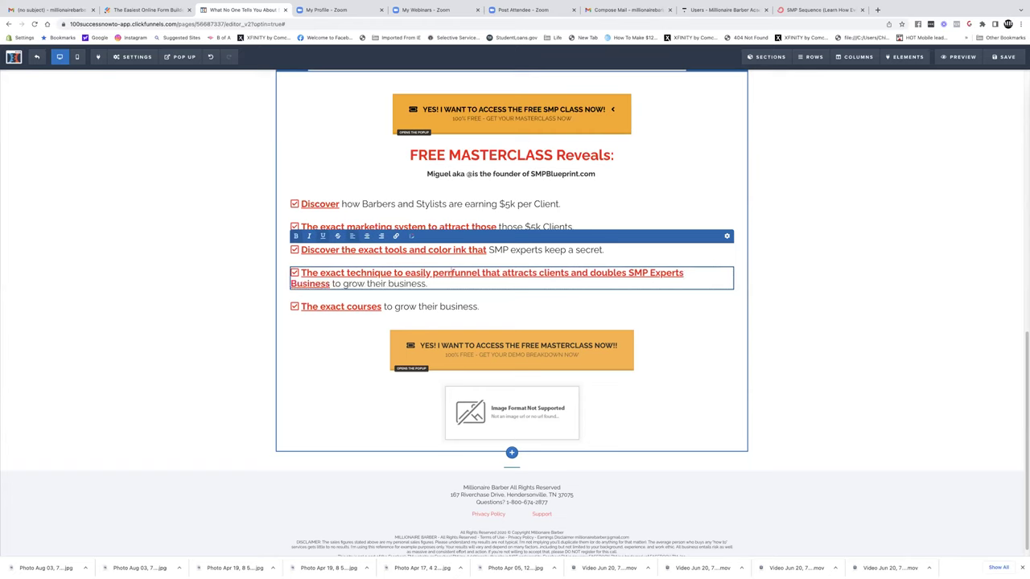
text(rfect)
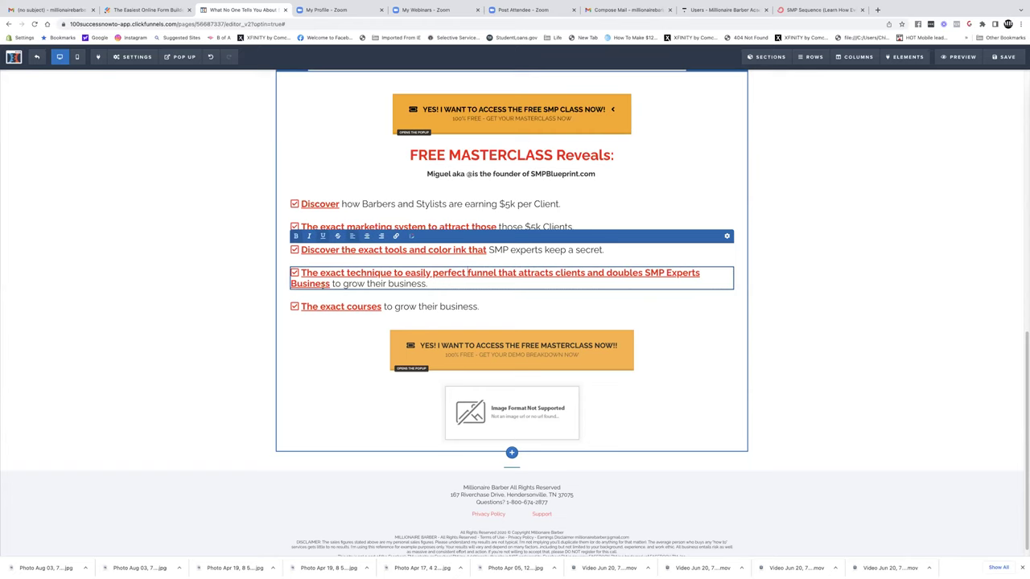
drag(326, 283, 460, 273)
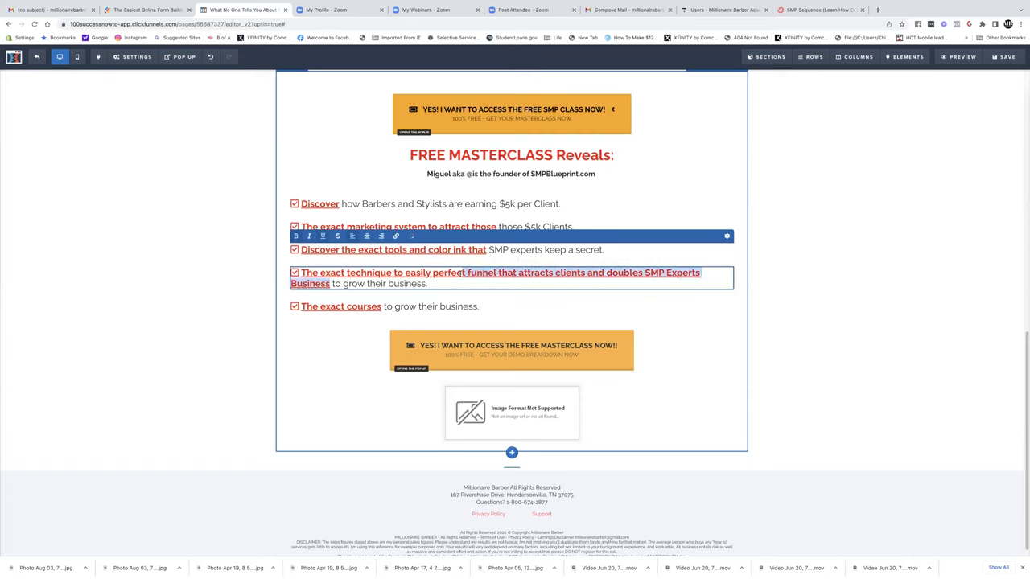
key(BackSpace)
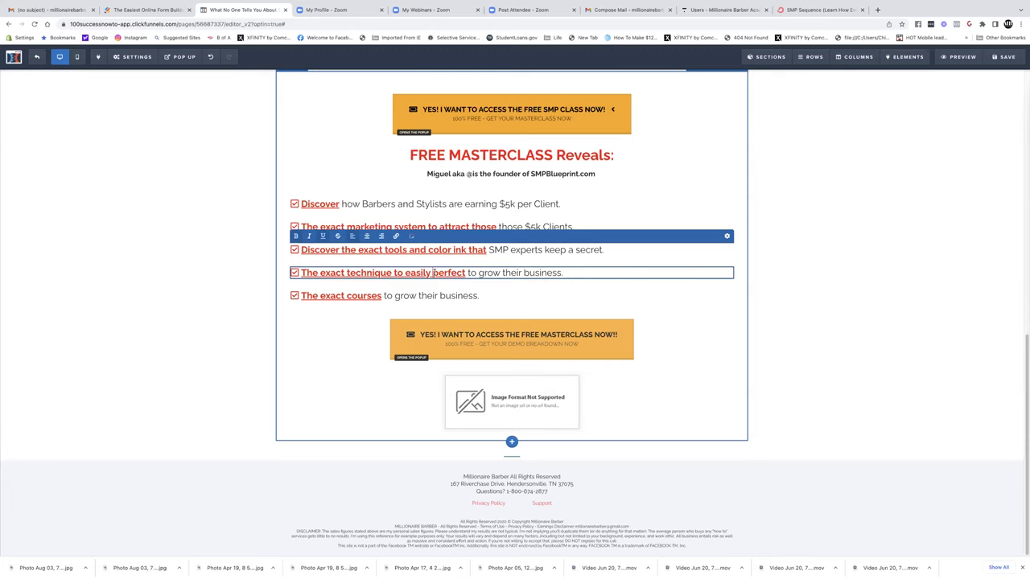
Insert "achieve" after "easily" in the fourth bullet's underlined red text and remove the word "perfect" that follows it.
text(achieve)
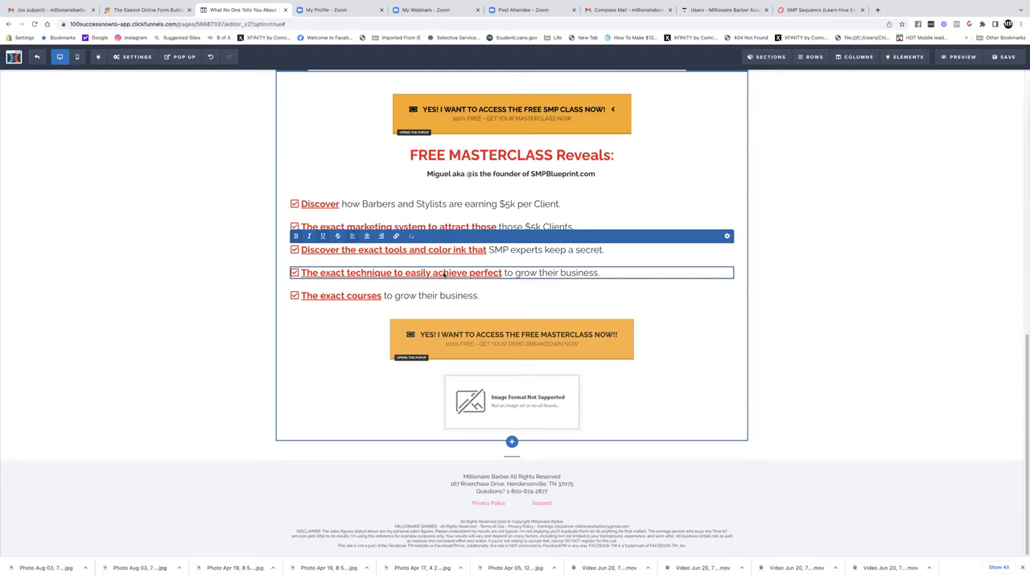
key(BackSpace)
key(BackSpace)
key(BackSpace)
key(BackSpace)
key(BackSpace)
key(BackSpace)
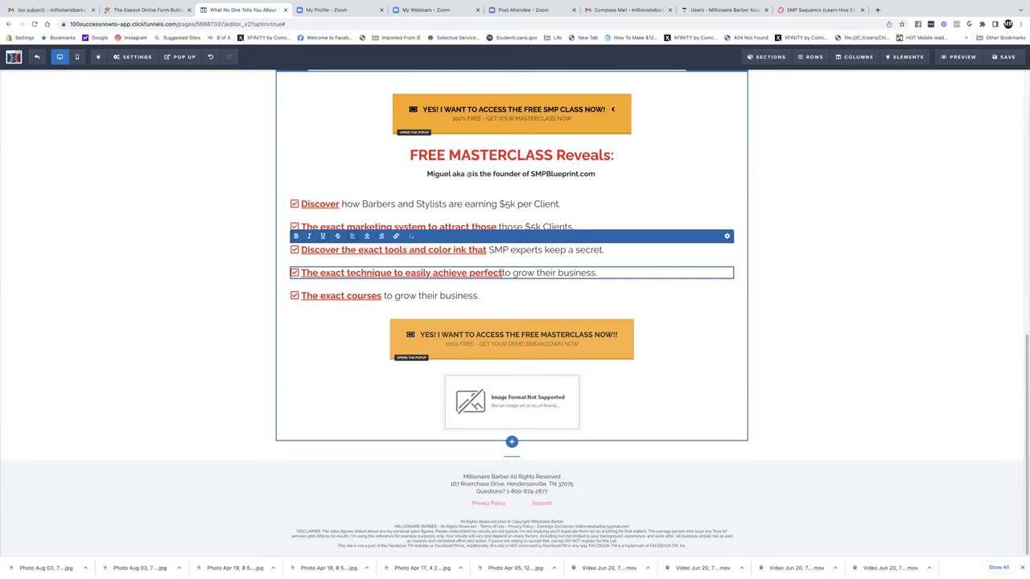
key(BackSpace)
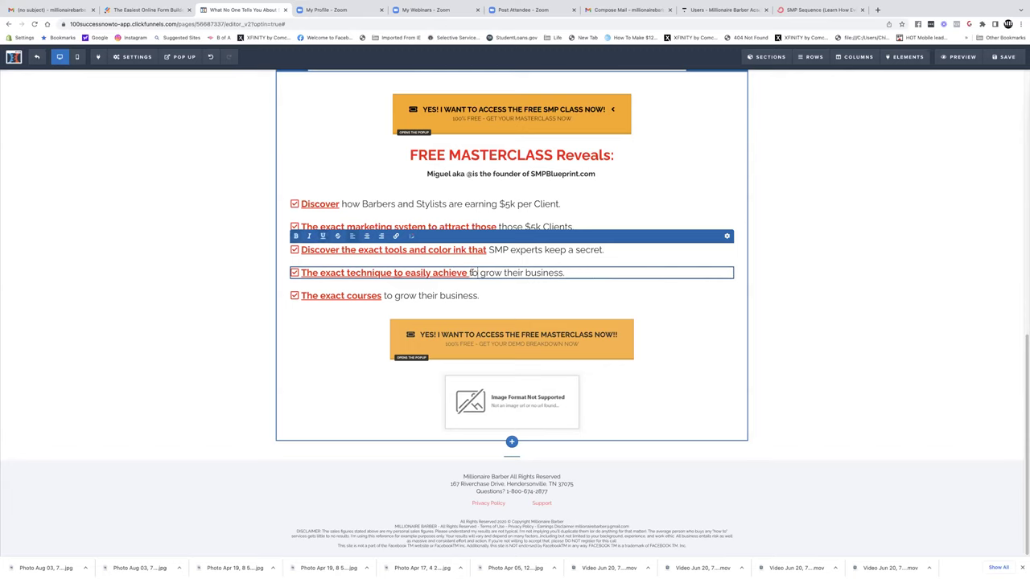
Enter "the perfect hair line every single time." as plain text in place of "to" after the fourth bullet's underlined red text.
key(Delete)
key(BackSpace)
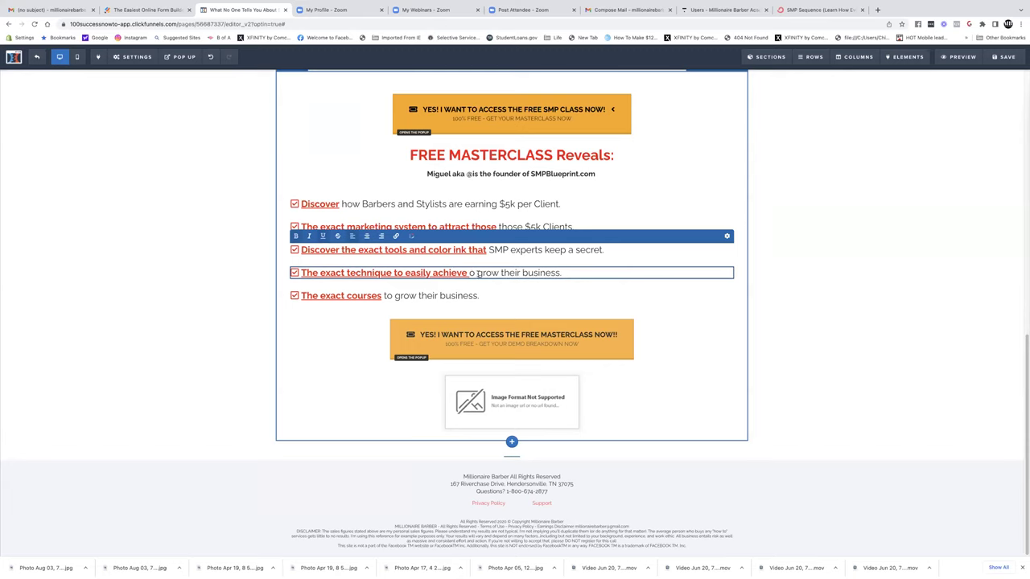
key(Delete)
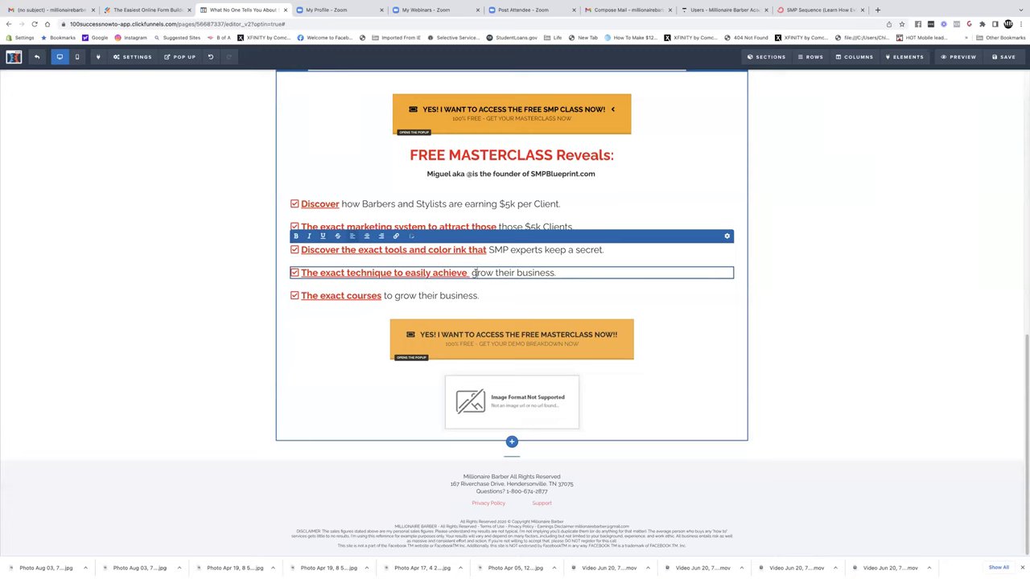
text(the)
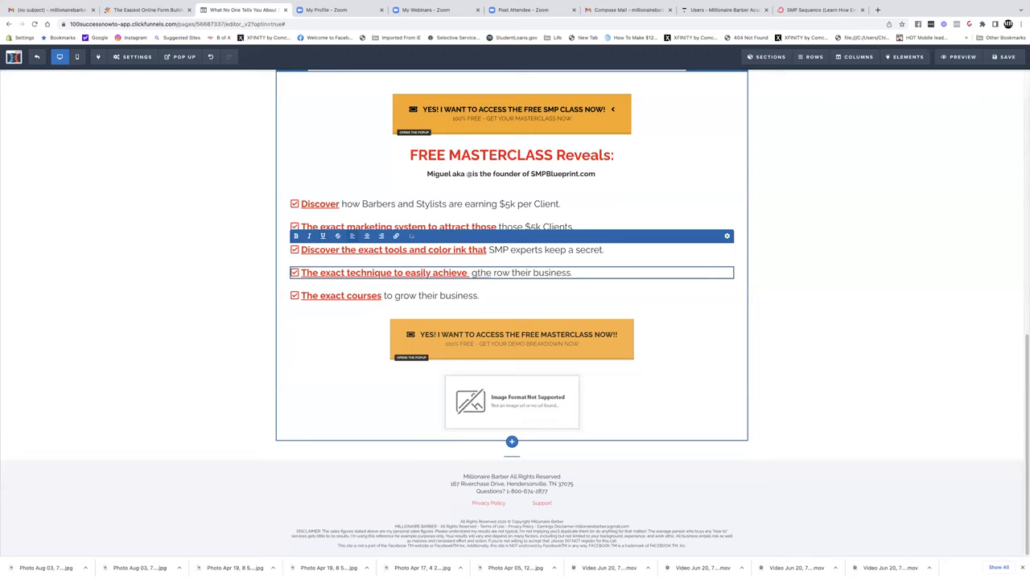
key(BackSpace)
click(488, 273)
text(perfect)
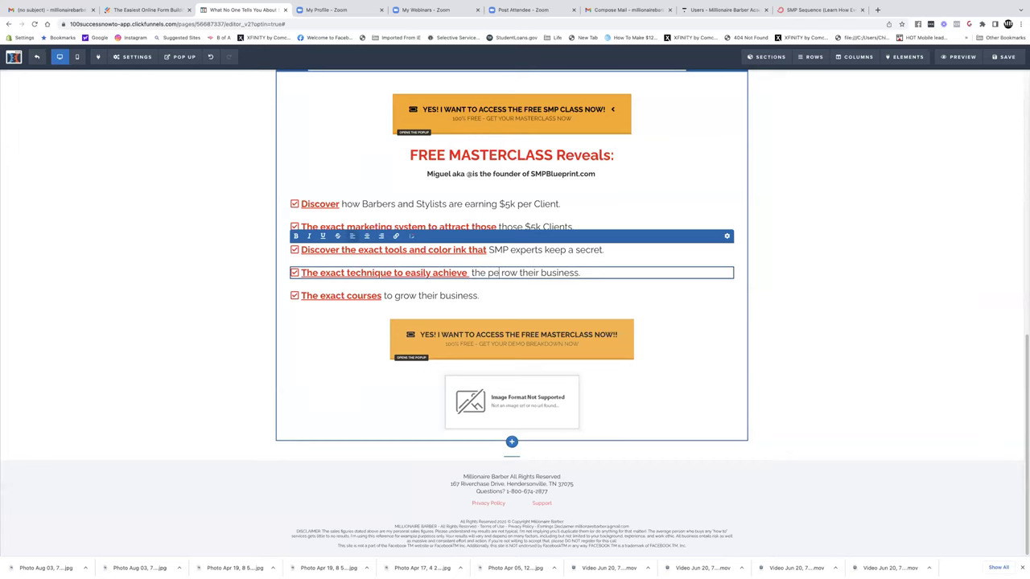
text( hair line)
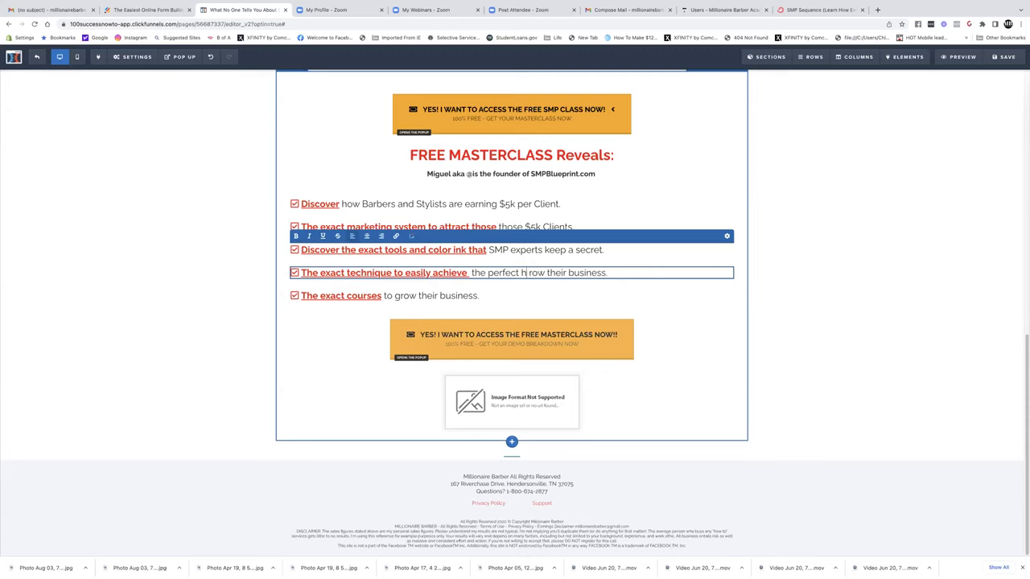
text( every)
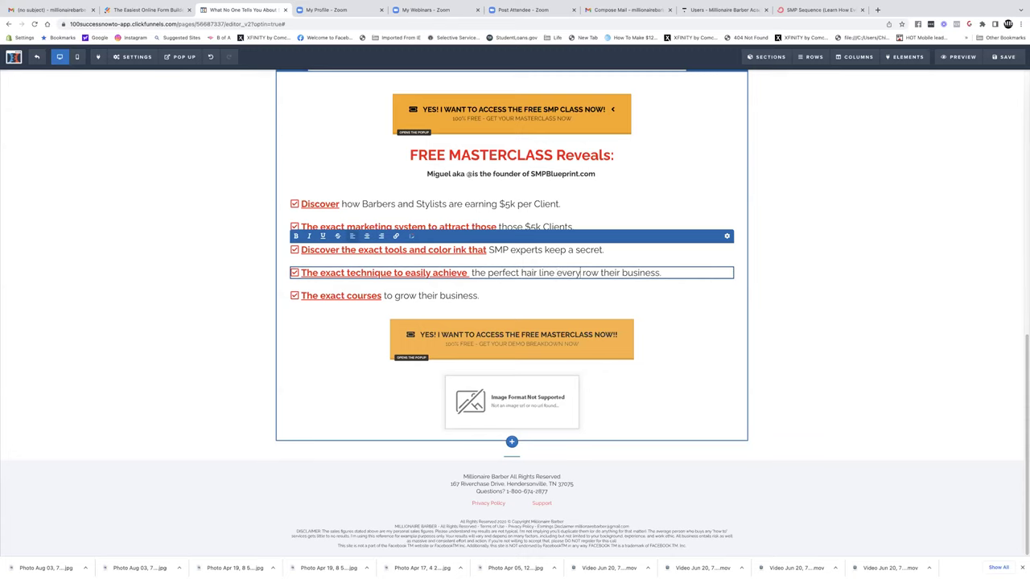
text( single time)
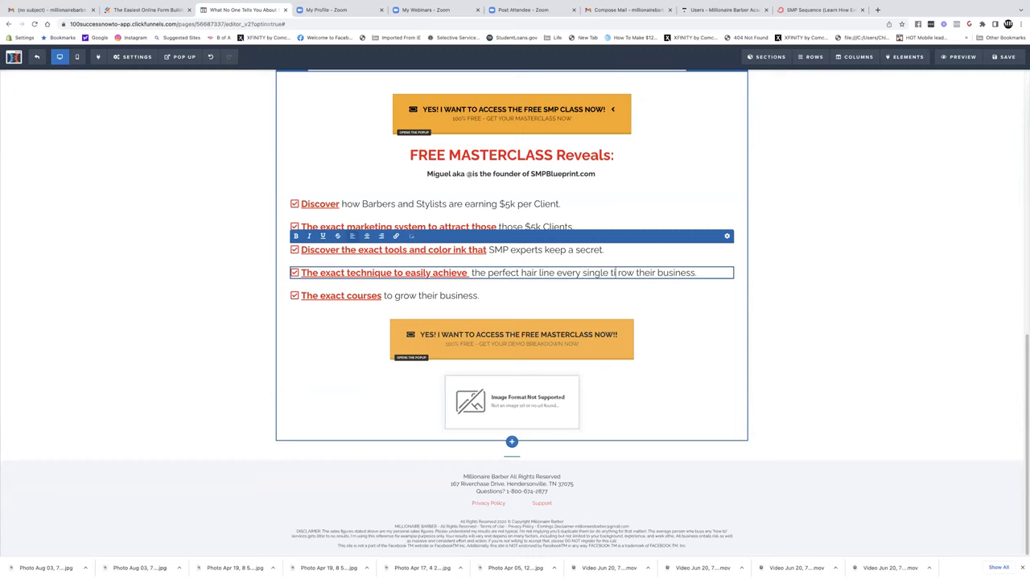
text(.)
Delete the leftover "row their business." from the end of the fourth bullet and finish editing it.
drag(633, 274, 724, 275)
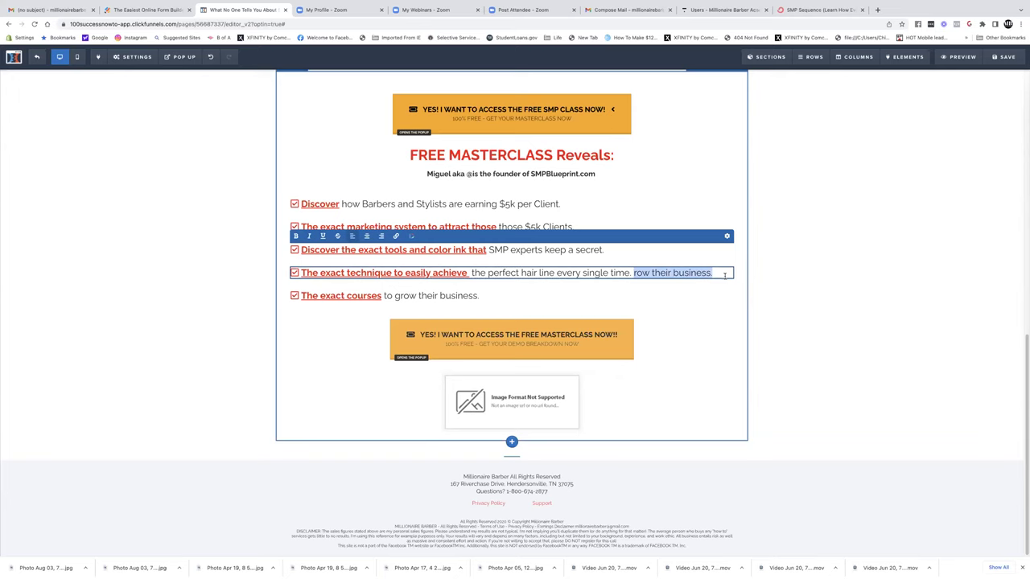
key(BackSpace)
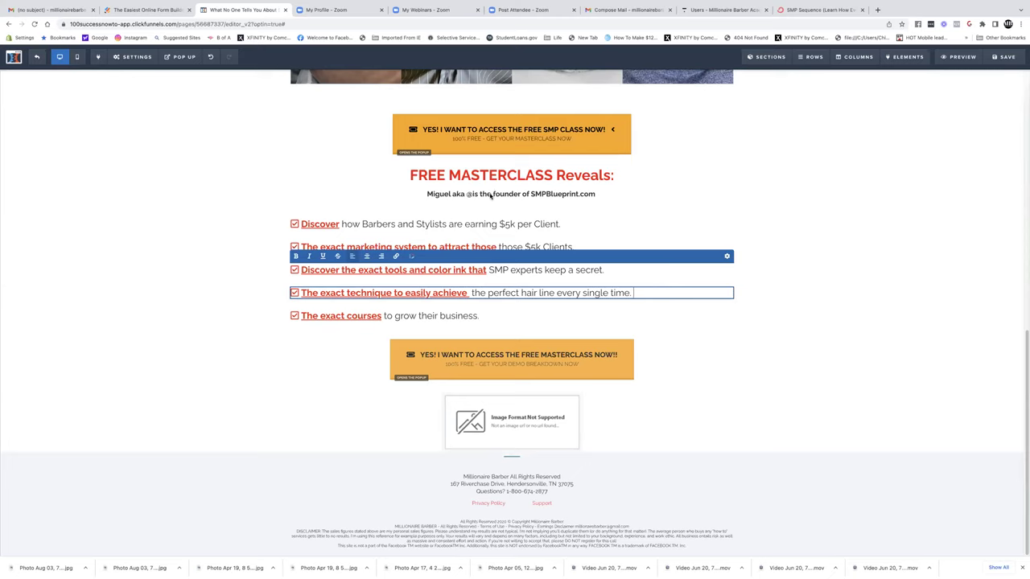
click(373, 172)
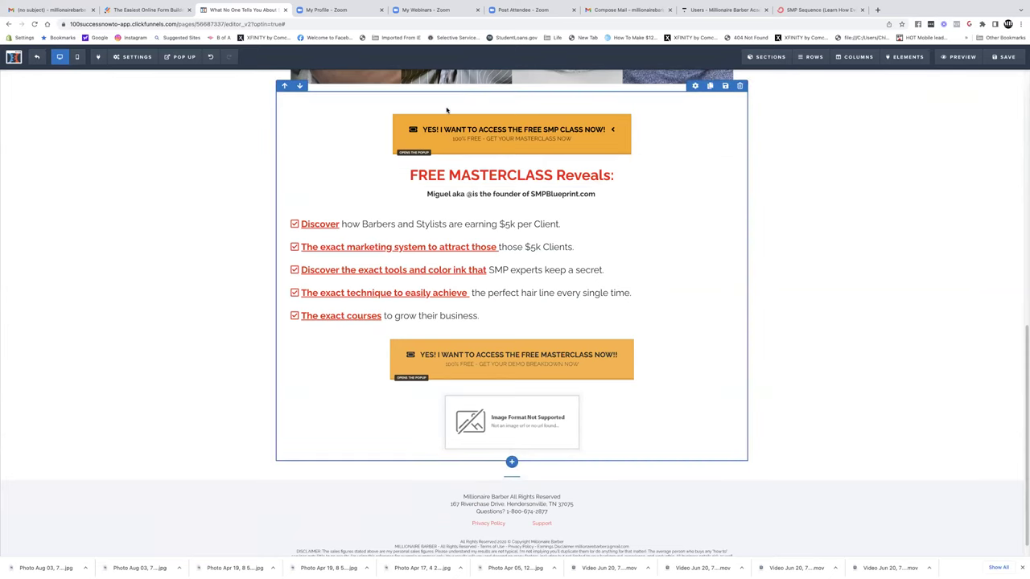
Replace "and" with a comma between "tools" and "color ink" in the third bullet.
click(419, 272)
key(BackSpace)
key(BackSpace)
key(BackSpace)
key(BackSpace)
text(,)
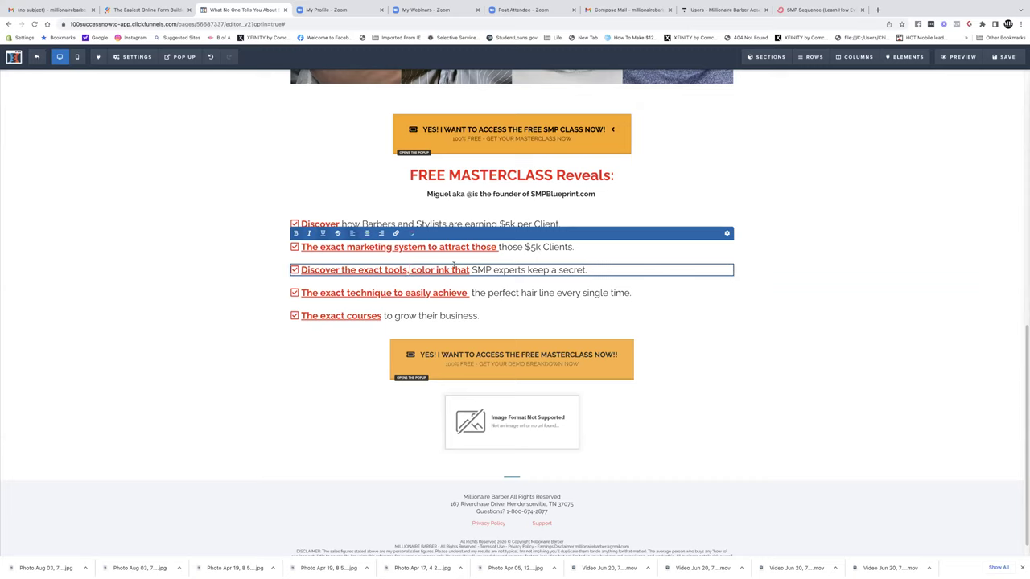
Add ", needle sizes" after "color ink" in the third bullet's underlined red text.
click(448, 269)
text(, ne)
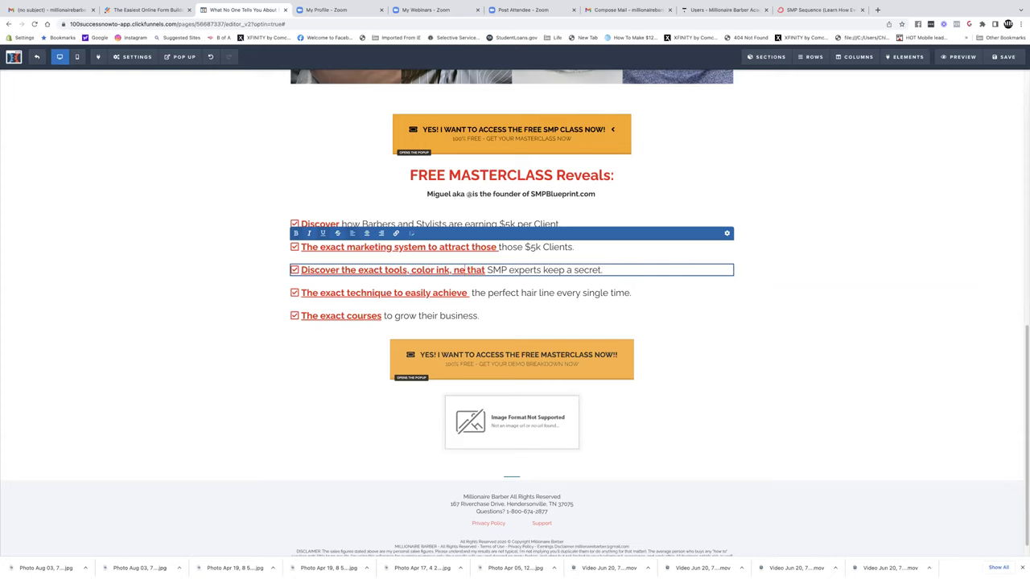
text(ee)
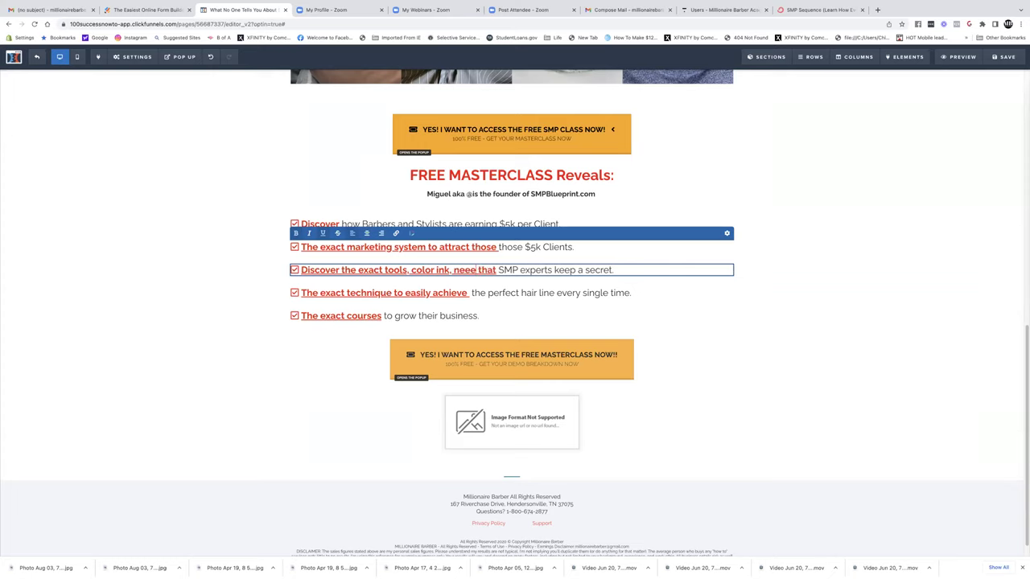
key(BackSpace)
text(d)
key(BackSpace)
text(d)
key(BackSpace)
text(dle si)
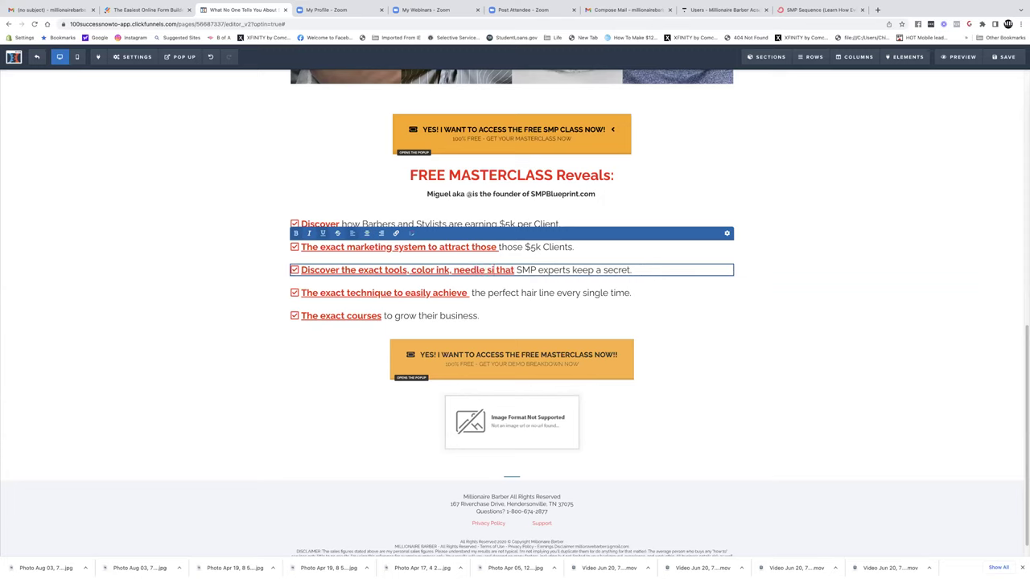
text(zes)
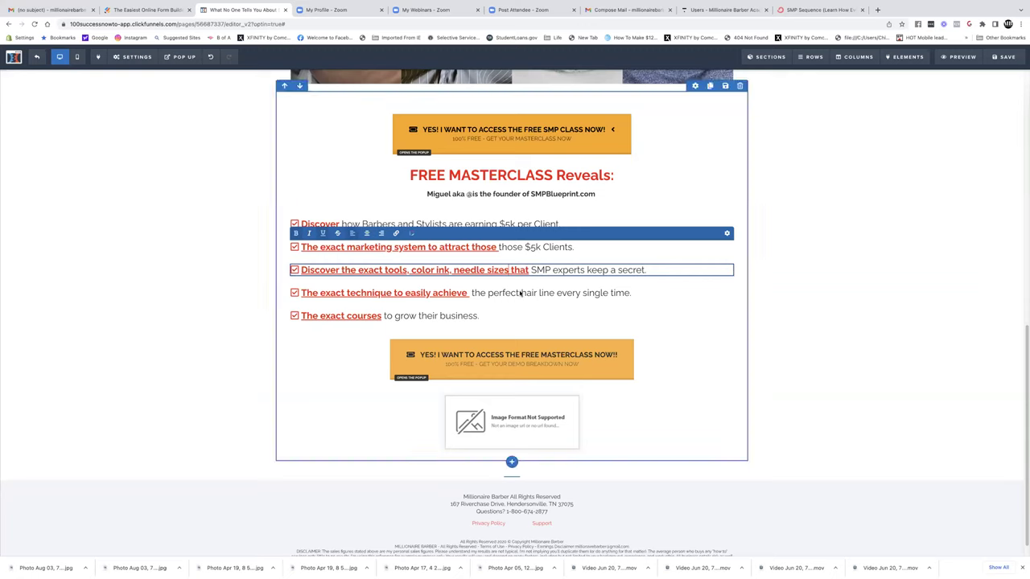
click(644, 305)
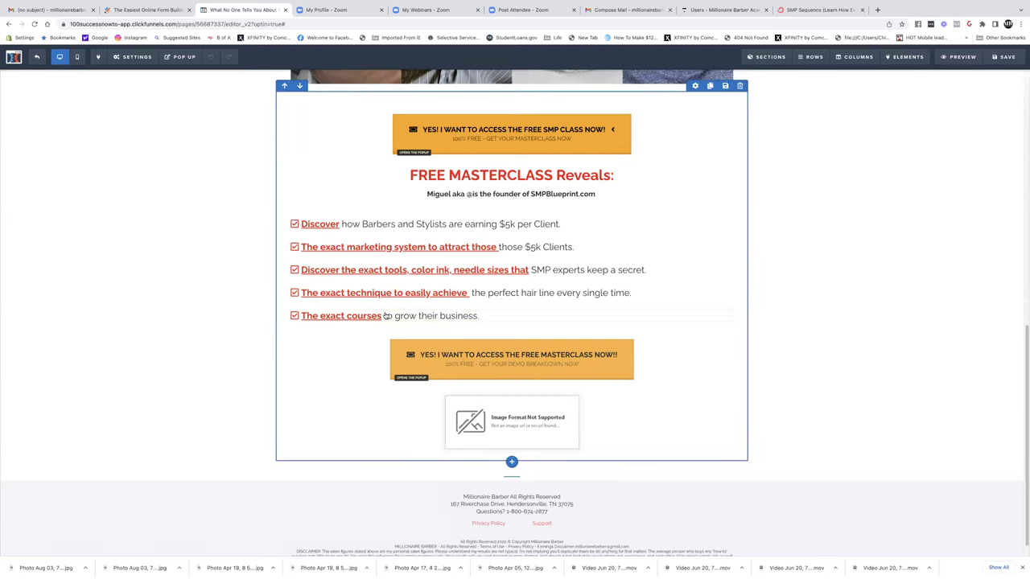
Change the opening "The" of the fifth bullet to "Copy my" before "exact", keeping the underlined red style.
click(386, 316)
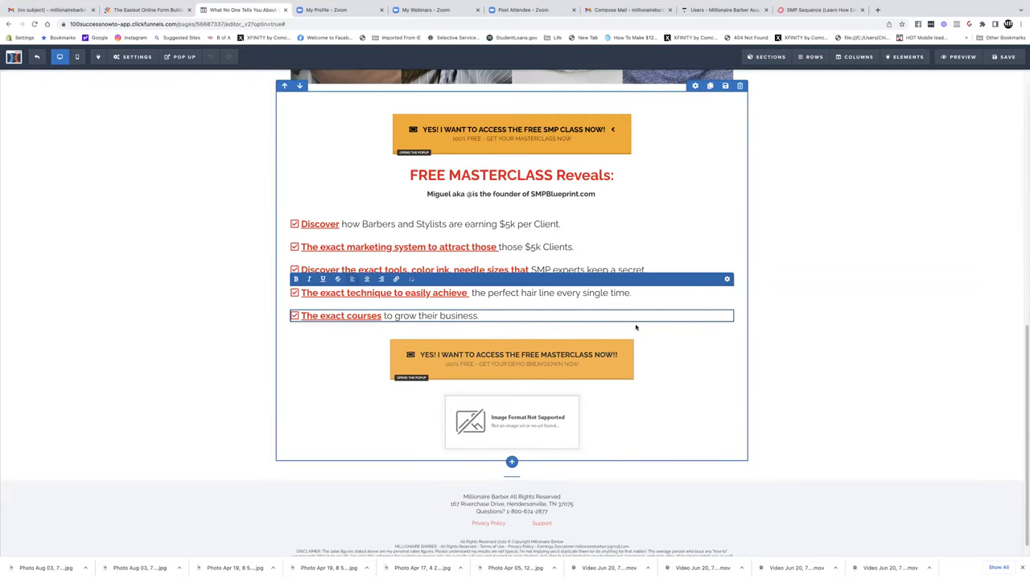
click(711, 345)
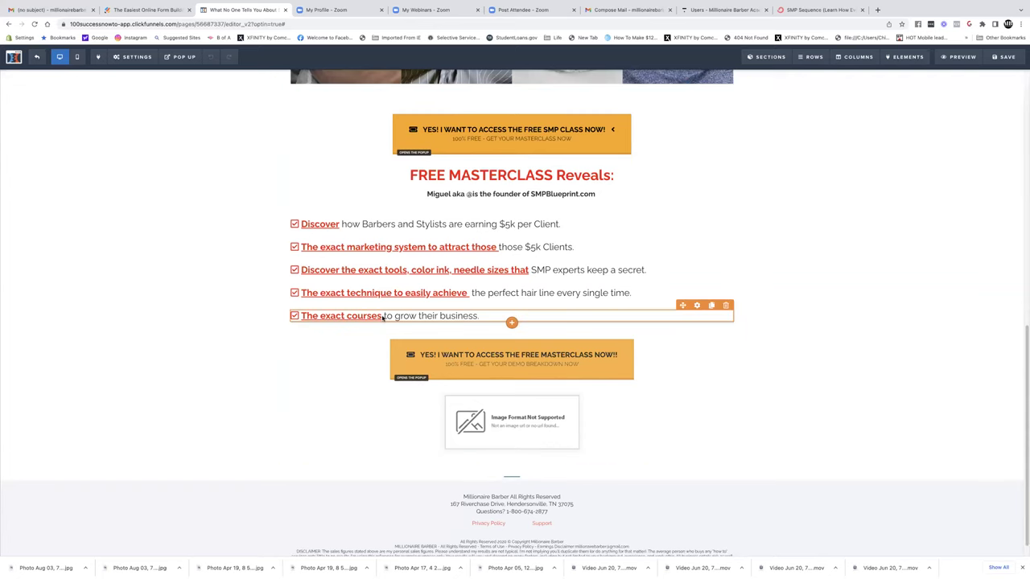
click(321, 315)
key(BackSpace)
key(BackSpace)
key(BackSpace)
key(BackSpace)
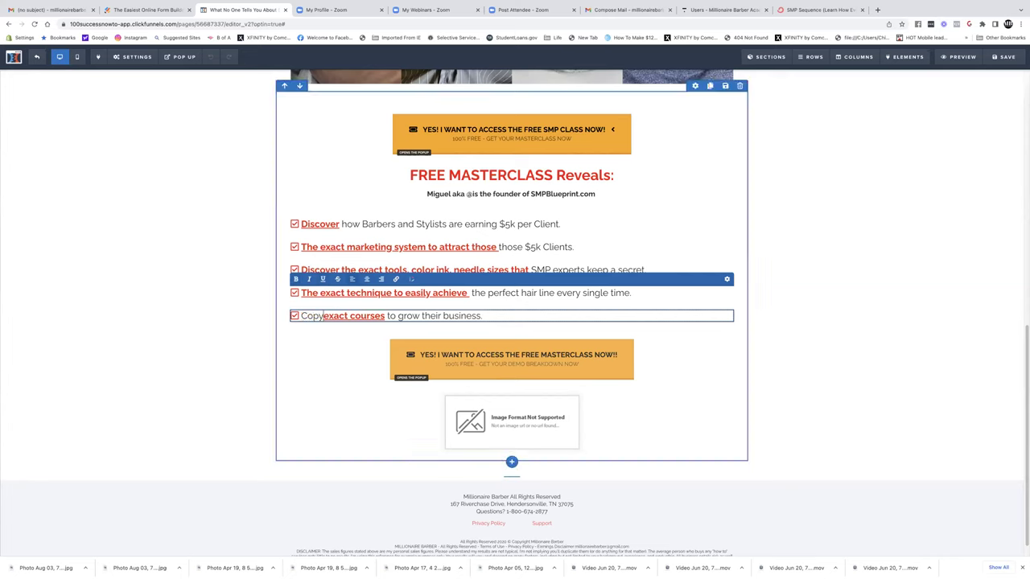
text(Copy)
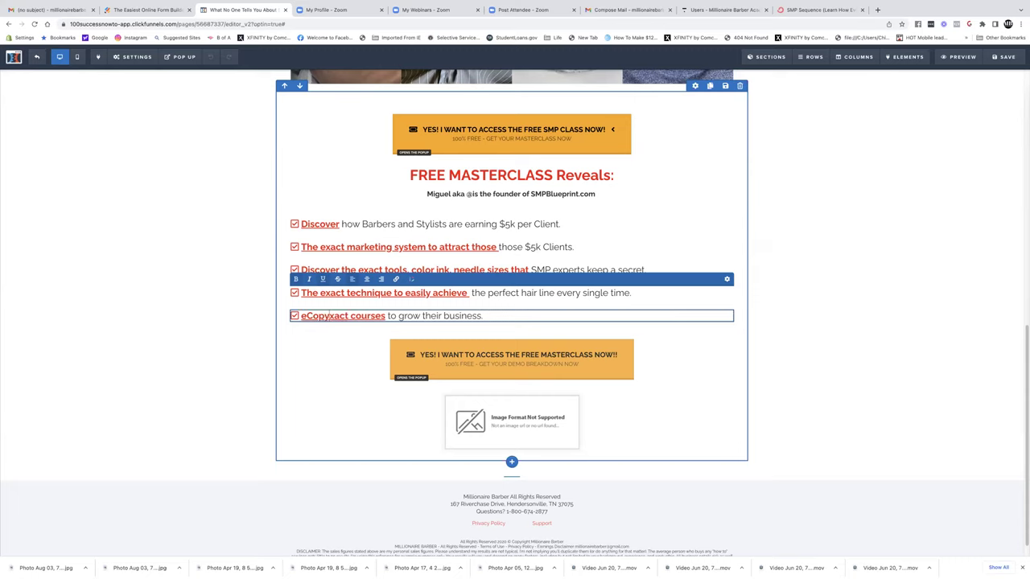
key(Home)
key(Delete)
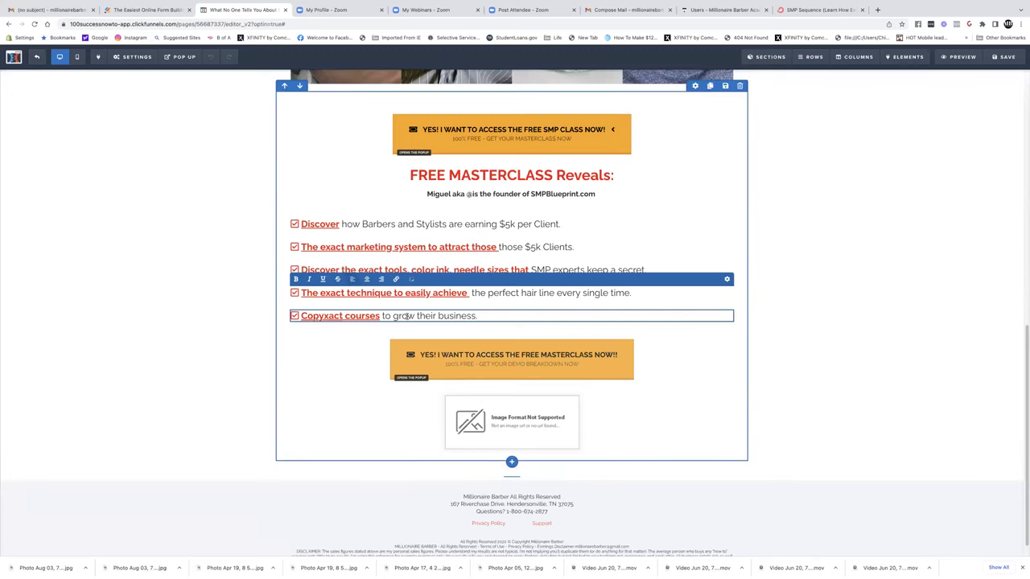
click(328, 316)
text(my exa)
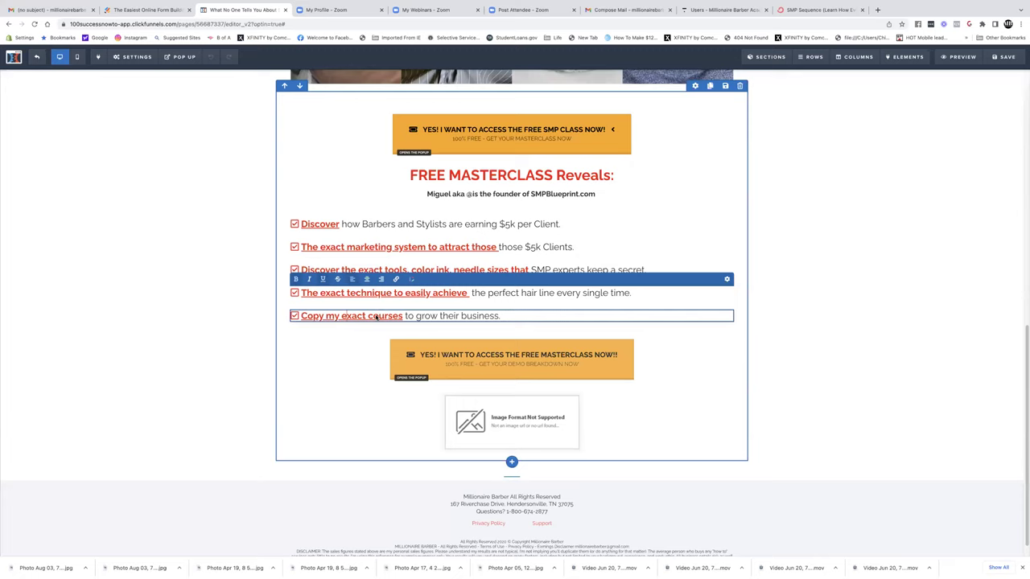
Replace "courses" with "client consultation" in the fifth bullet's underlined red text.
text(ct client consult)
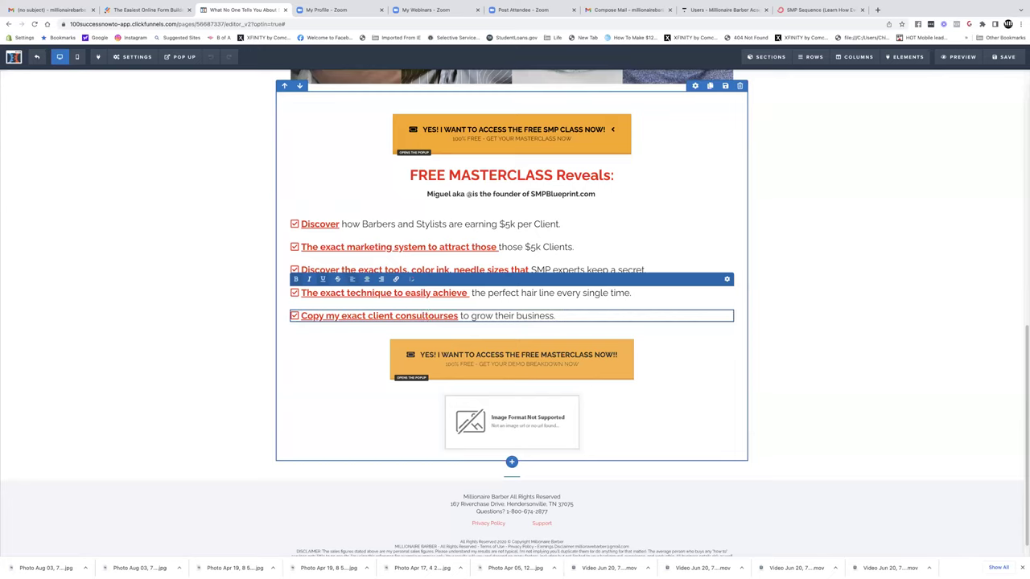
text(ation)
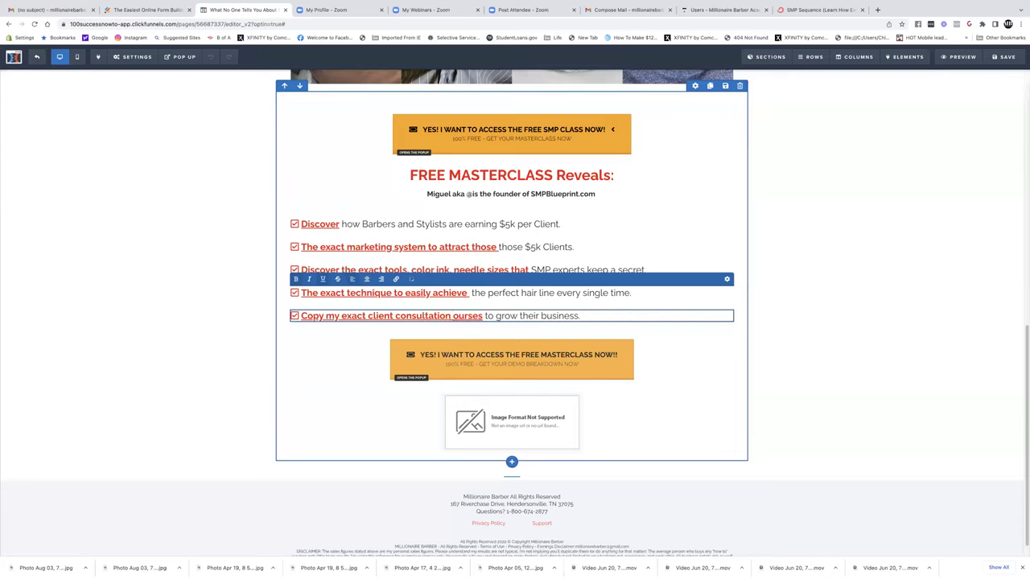
key(BackSpace)
key(BackSpace)
key(BackSpace)
key(BackSpace)
key(BackSpace)
key(BackSpace)
key(BackSpace)
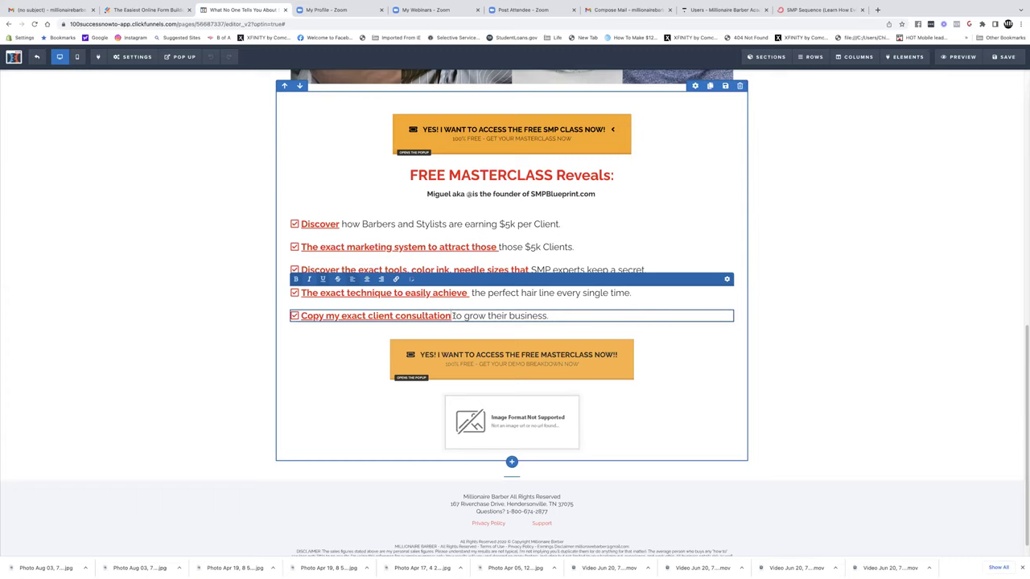
Add the word "form" after "client consultation" in the fifth bullet's underlined red text.
text(me)
key(BackSpace)
key(BackSpace)
key(BackSpace)
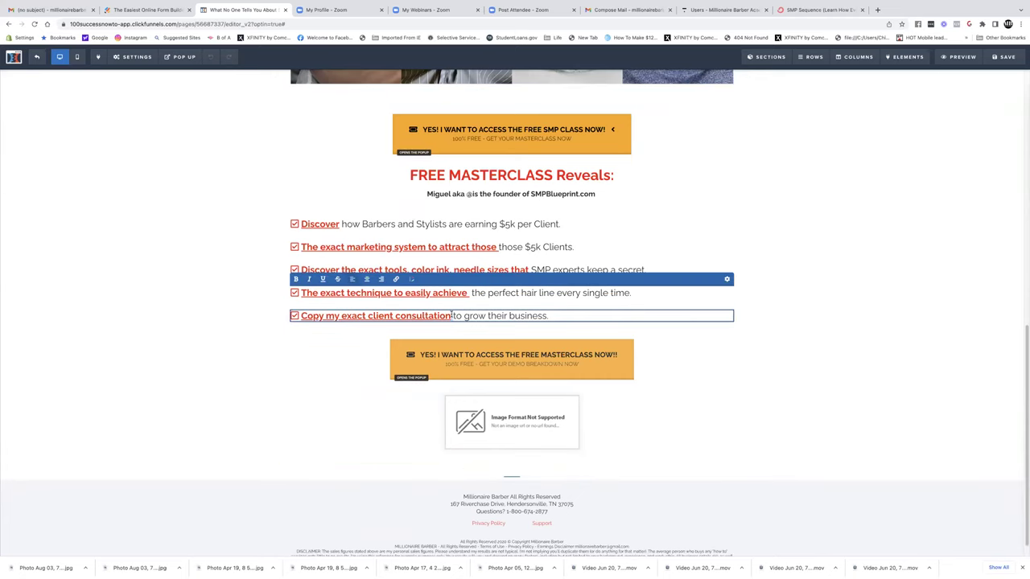
text(form)
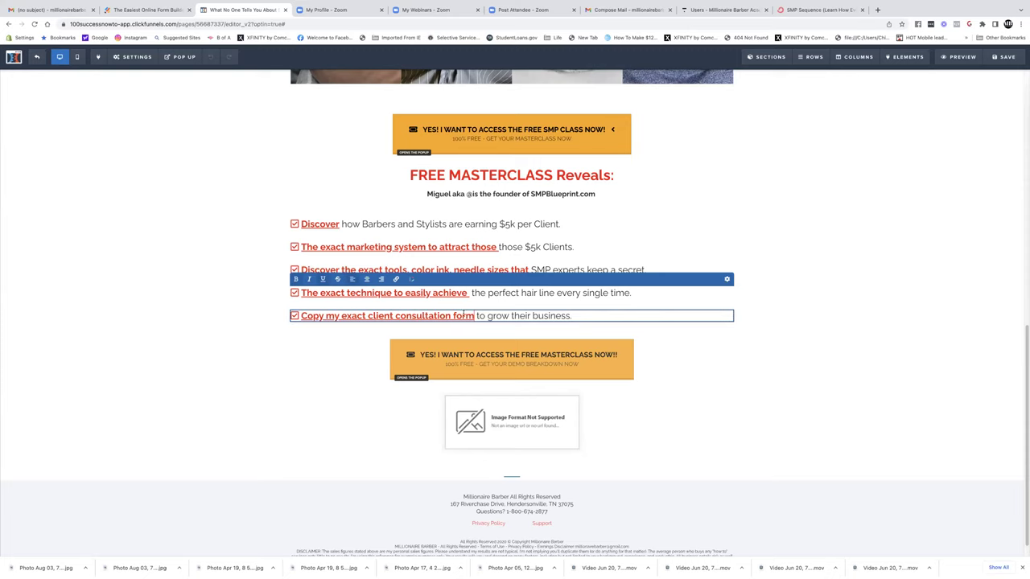
Replace "grow their business." with "close every client." at the end of the fifth bullet and finish editing it.
click(487, 317)
text(close every)
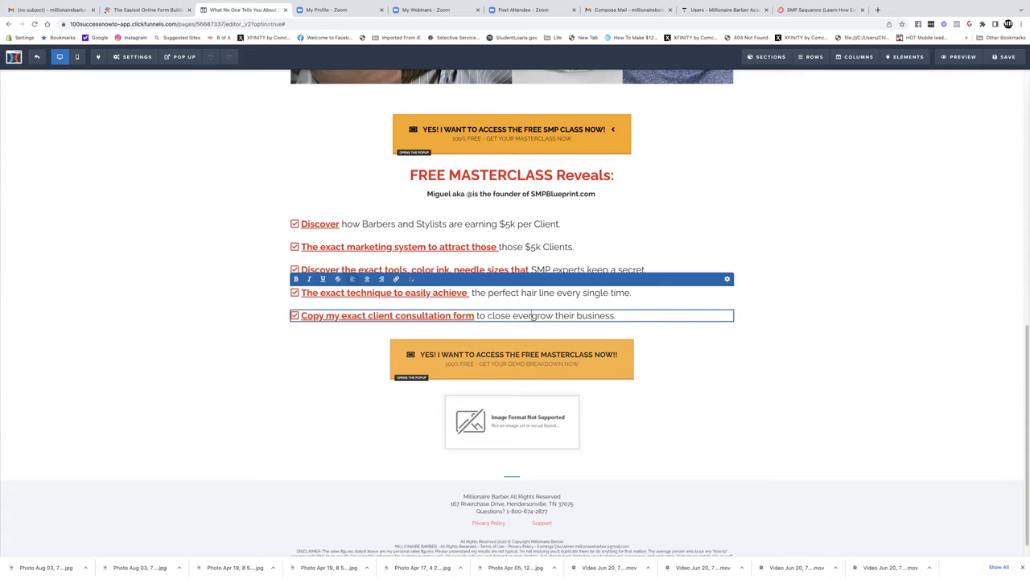
text( cli)
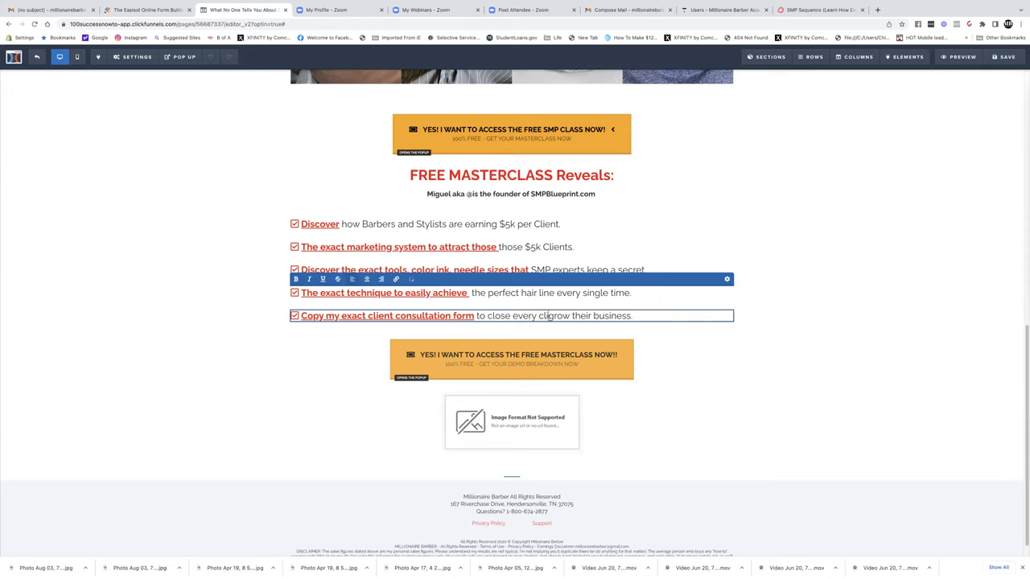
text(ent)
key(BackSpace)
text(.)
drag(652, 316, 570, 315)
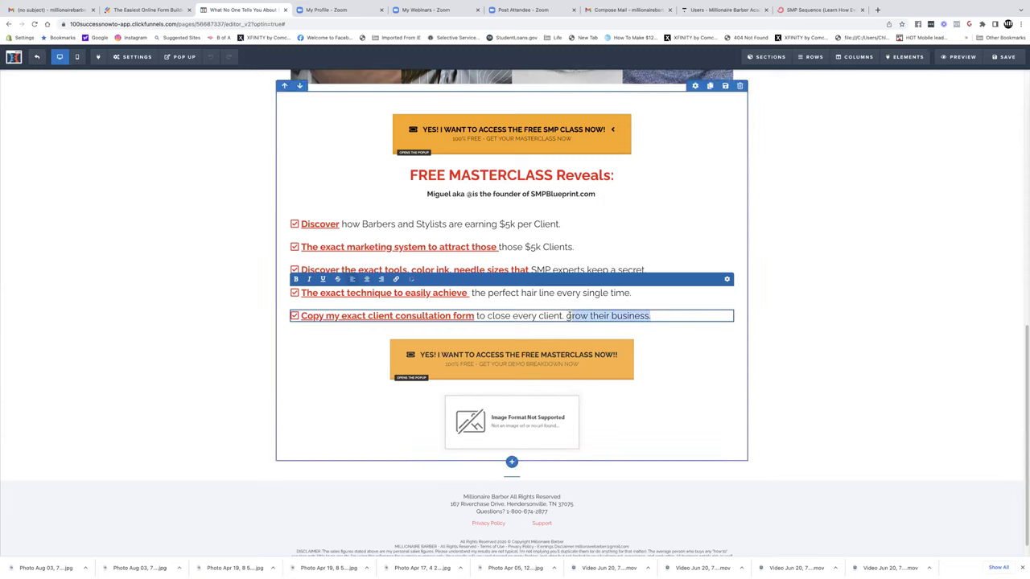
key(BackSpace)
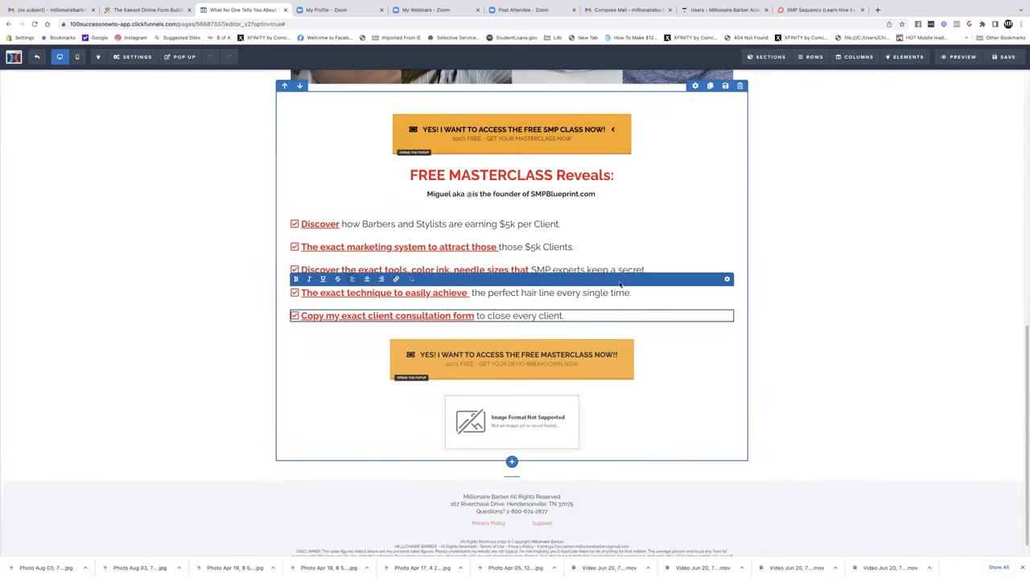
click(755, 295)
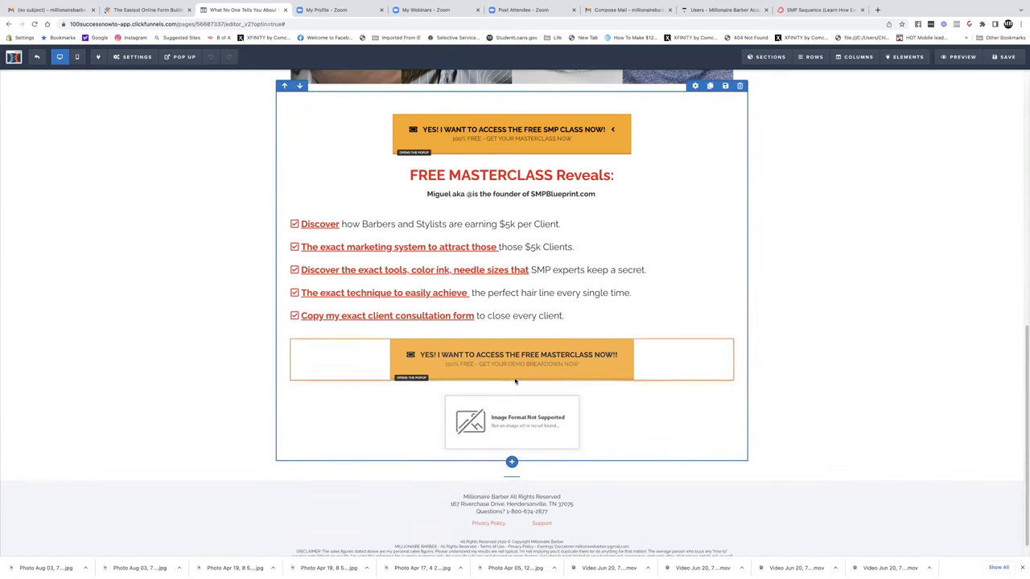
Replace the "FREE MASTERCLASS NOW!!" button below the bullets with a duplicate of the upper "YES! I WANT TO ACCESS THE FREE SMP CLASS NOW!" button.
click(587, 130)
click(659, 129)
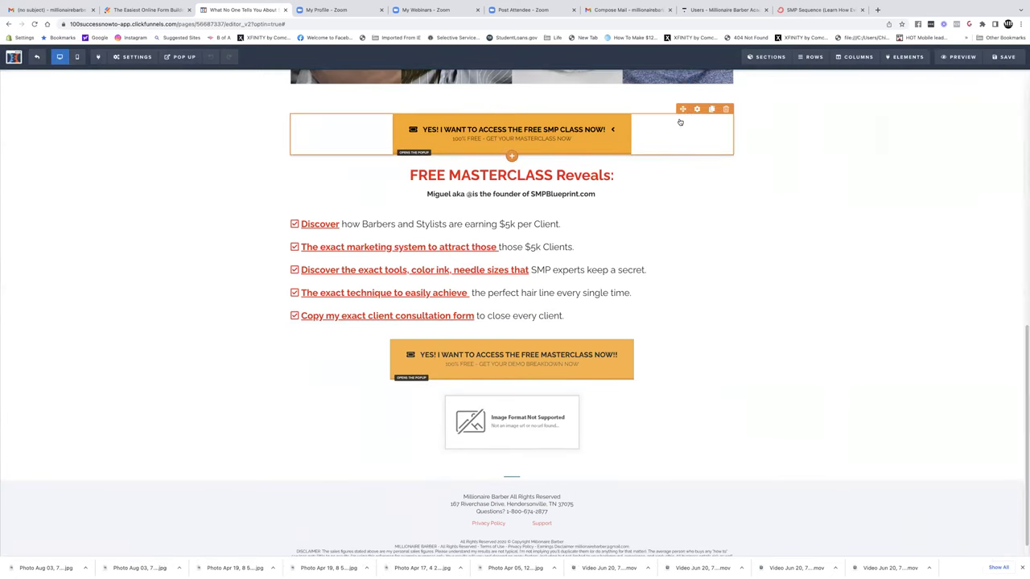
click(711, 109)
drag(682, 109, 628, 403)
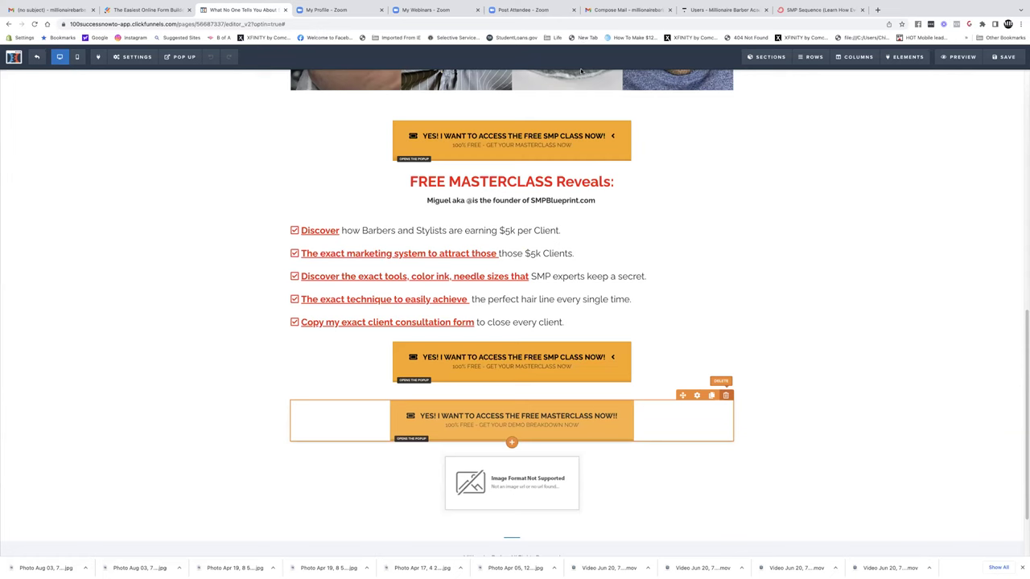
click(725, 395)
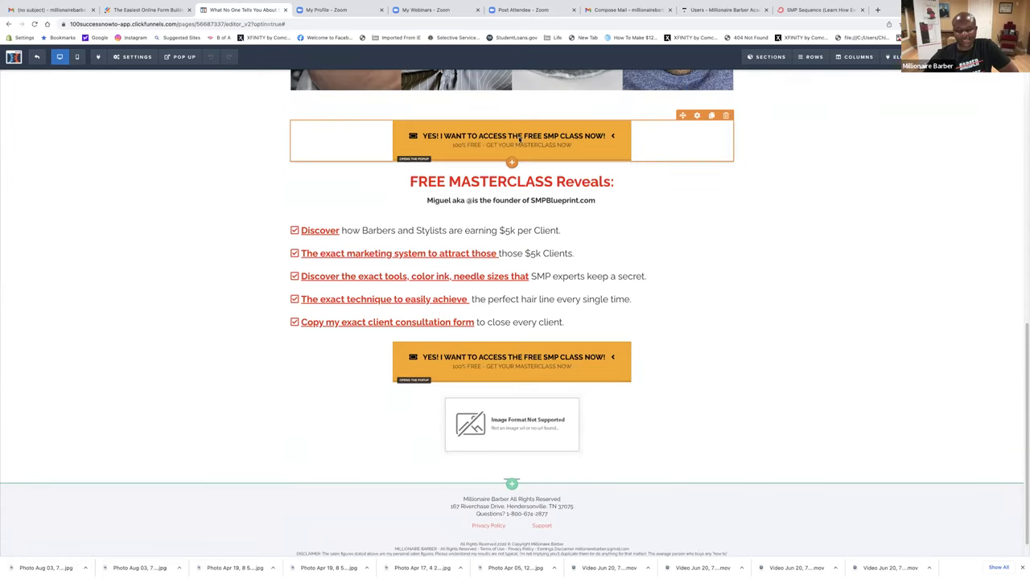
Fill the empty image placeholder below the lower button with the library photo of the masked artist treating a client, and save the page.
mouse_move(544, 370)
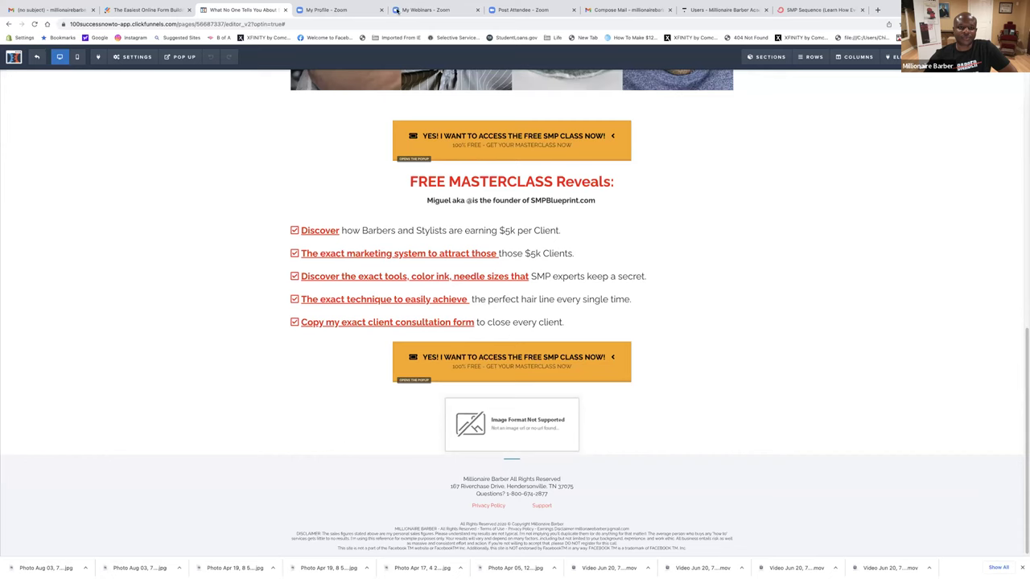
scroll(577, 292, down, 1)
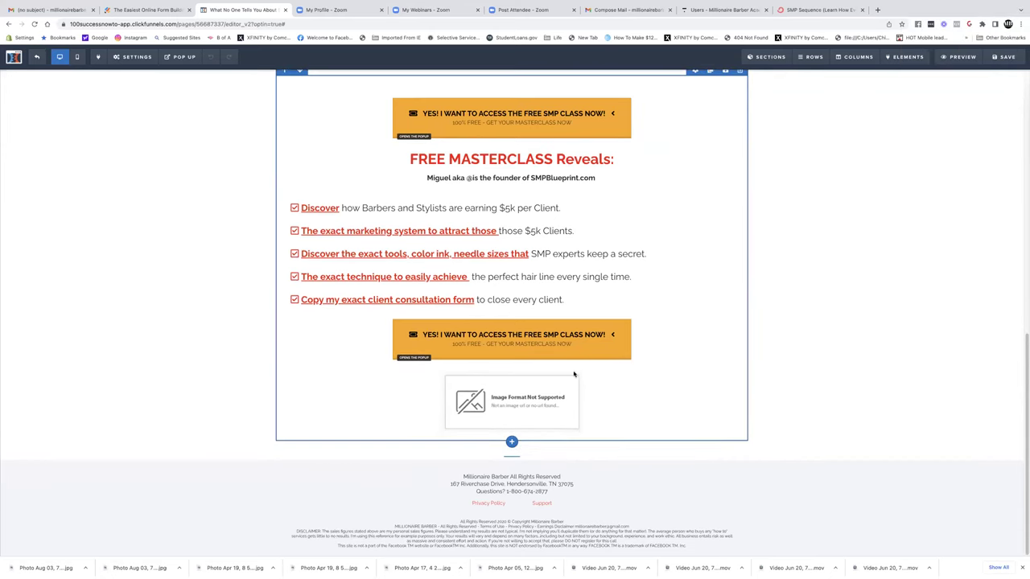
click(695, 368)
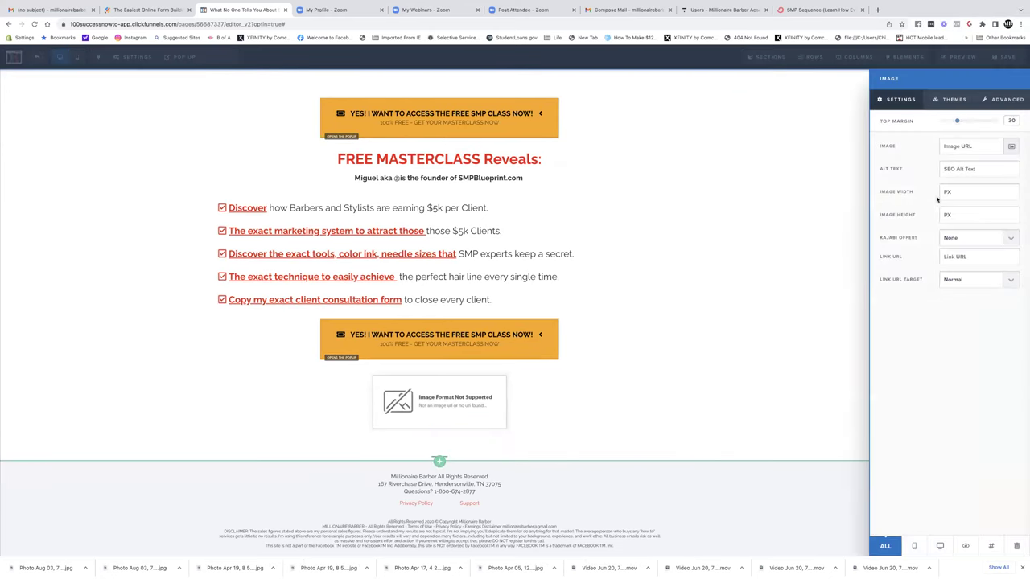
click(1011, 145)
click(1011, 146)
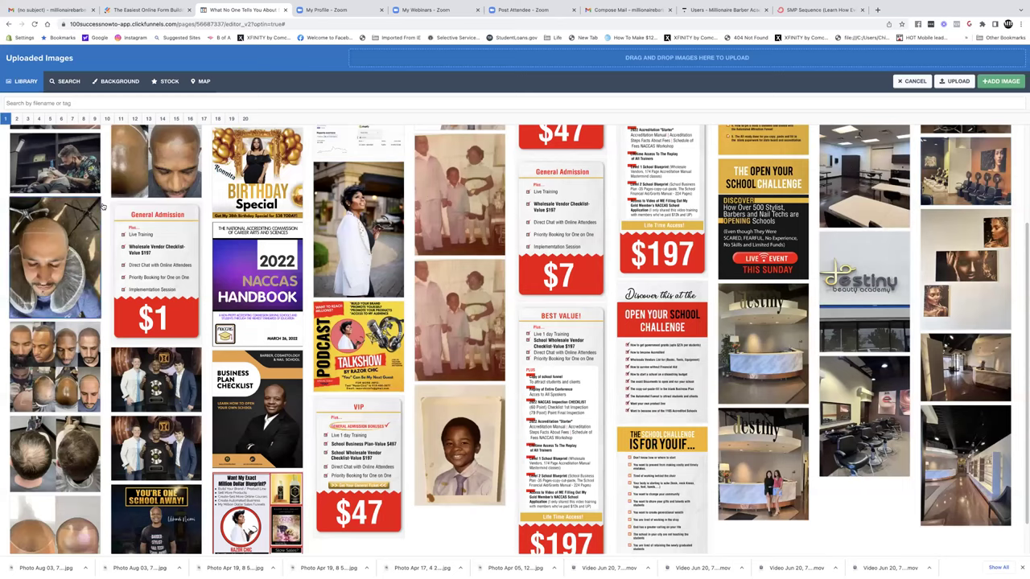
click(46, 162)
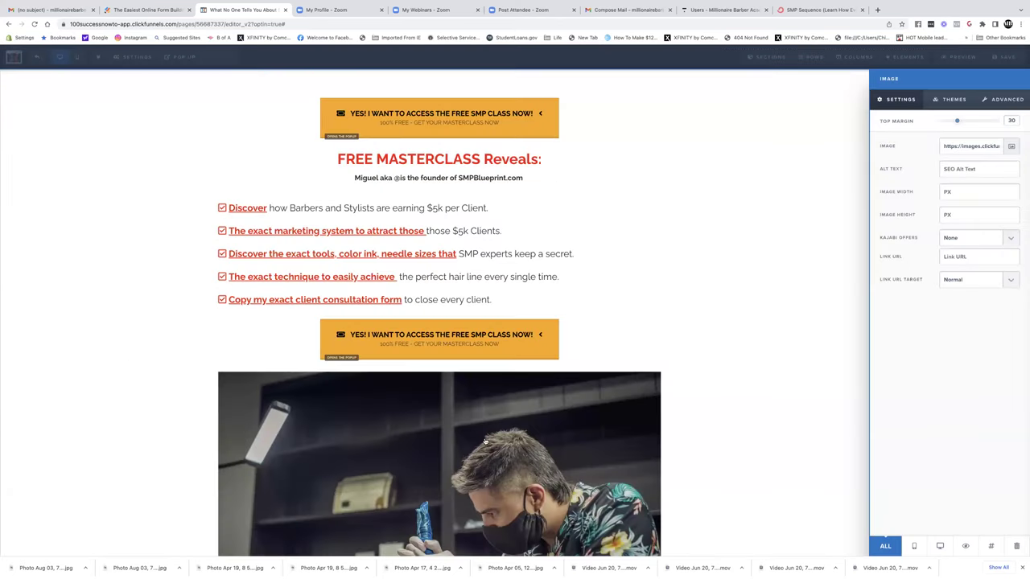
scroll(644, 414, down, 3)
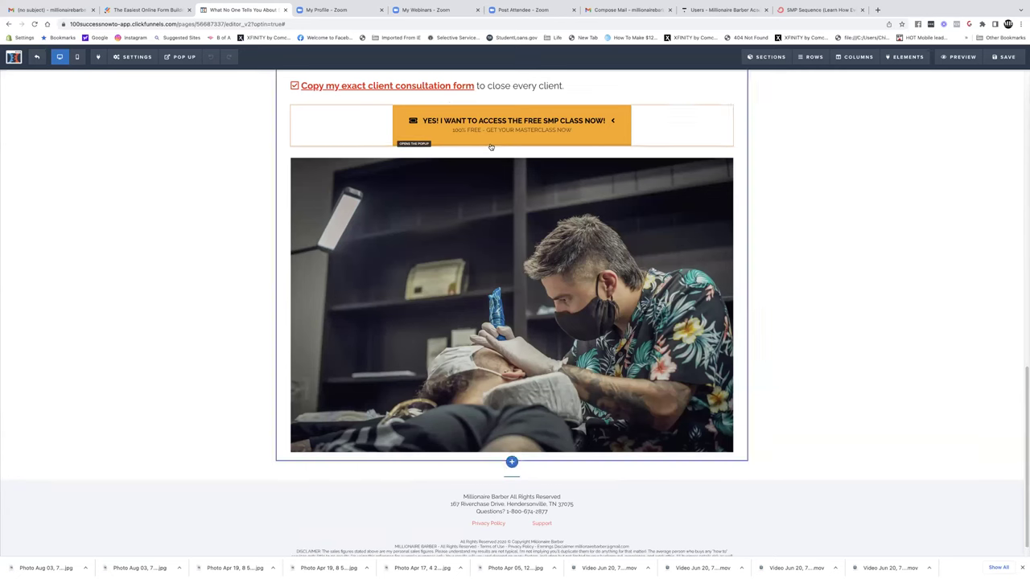
scroll(465, 248, up, 5)
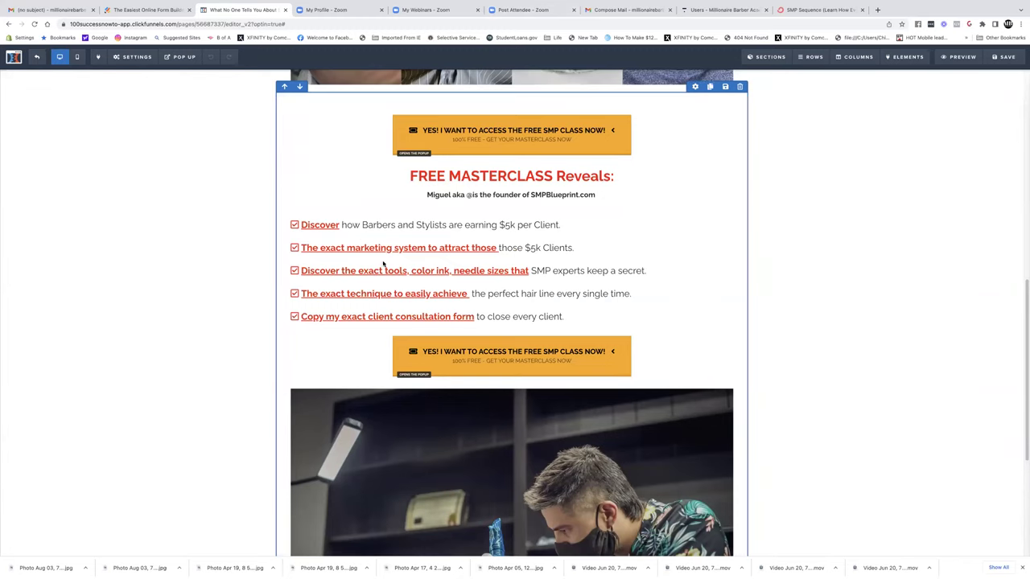
key(super+s)
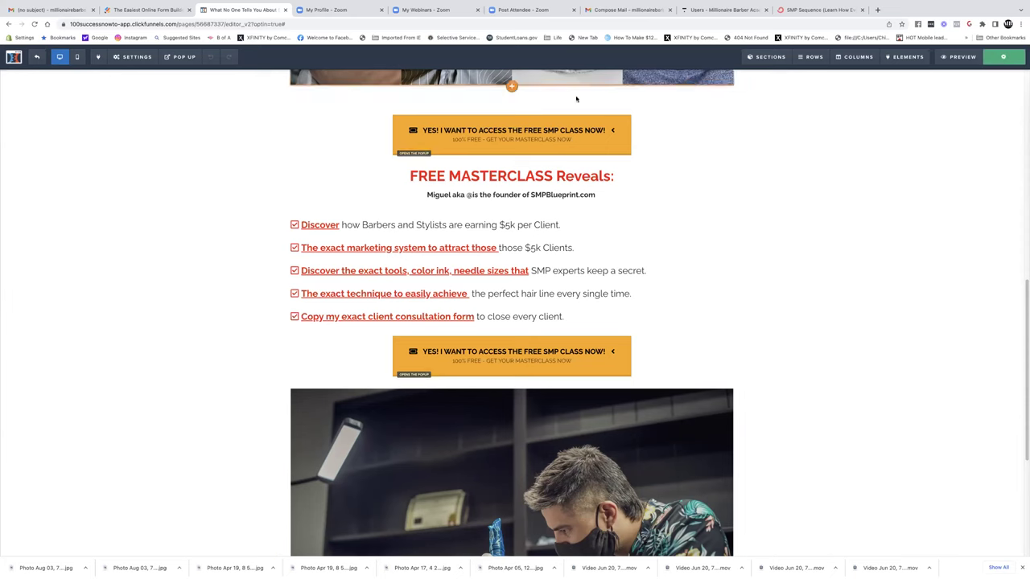
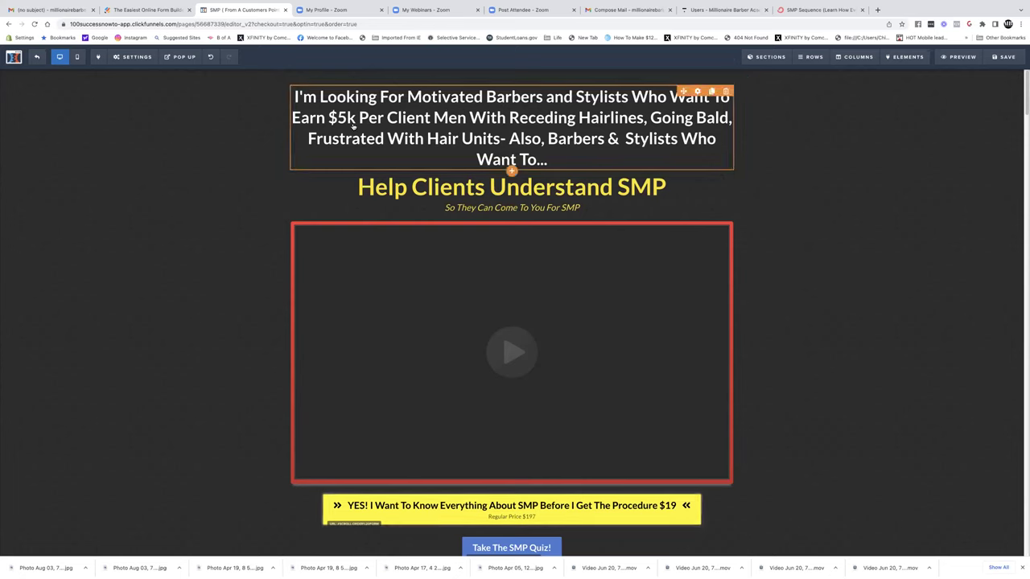
Shorten the white headline at the top of the SMP sales page to "I'm Looking For Motivated Barbers and Stylists Who".
click(430, 118)
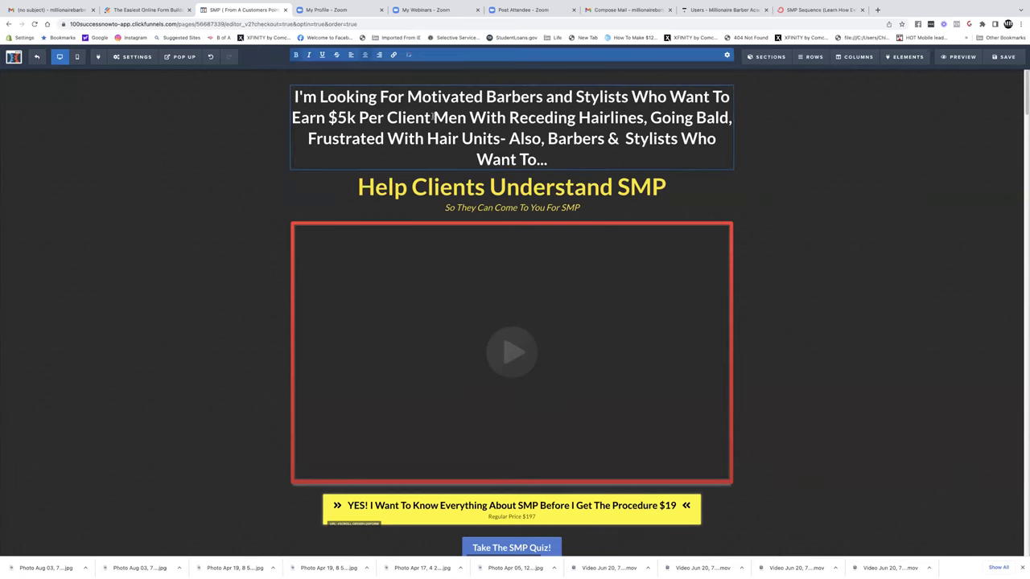
drag(432, 118, 648, 141)
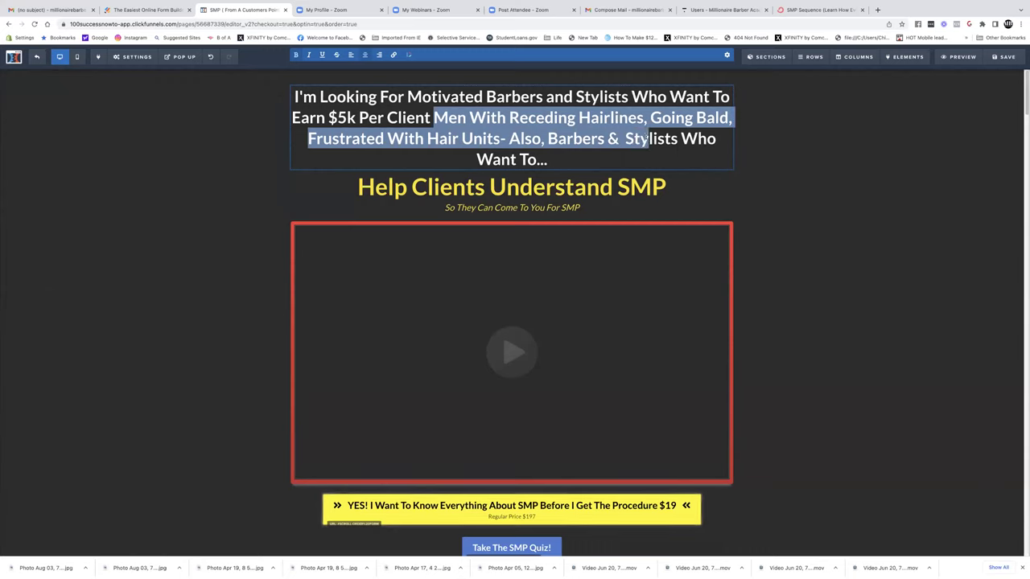
drag(648, 141, 679, 141)
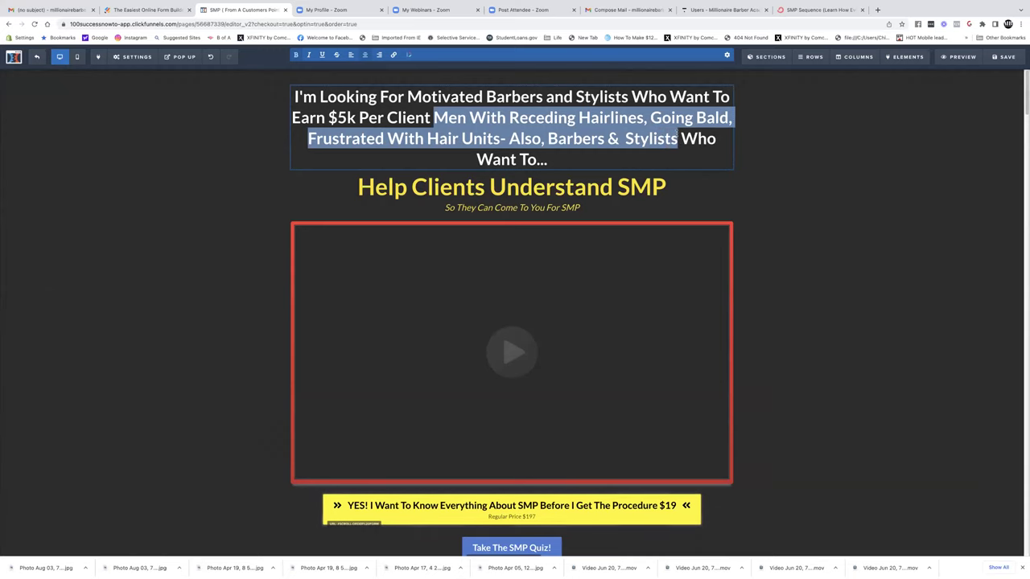
key(BackSpace)
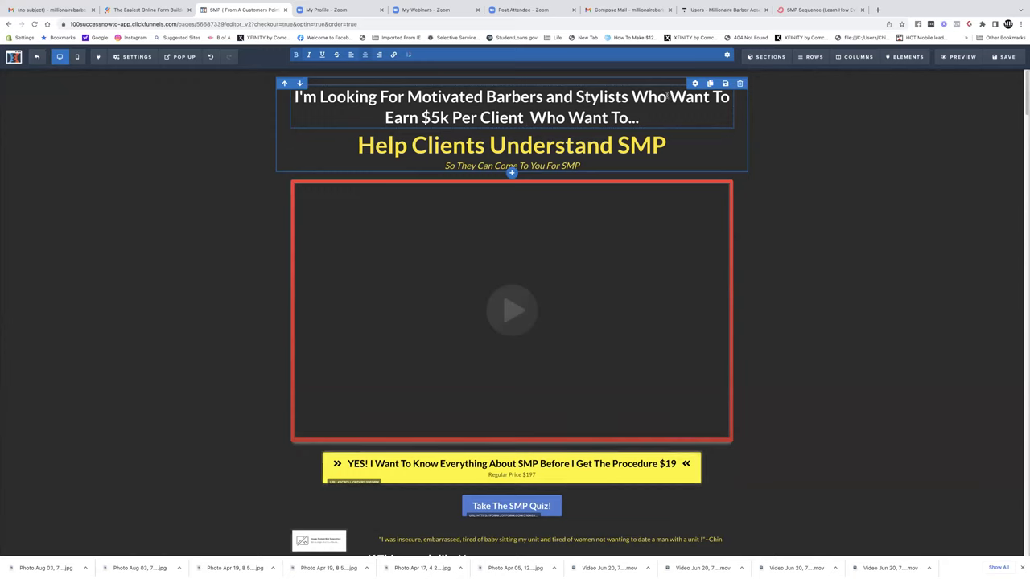
drag(667, 96, 684, 119)
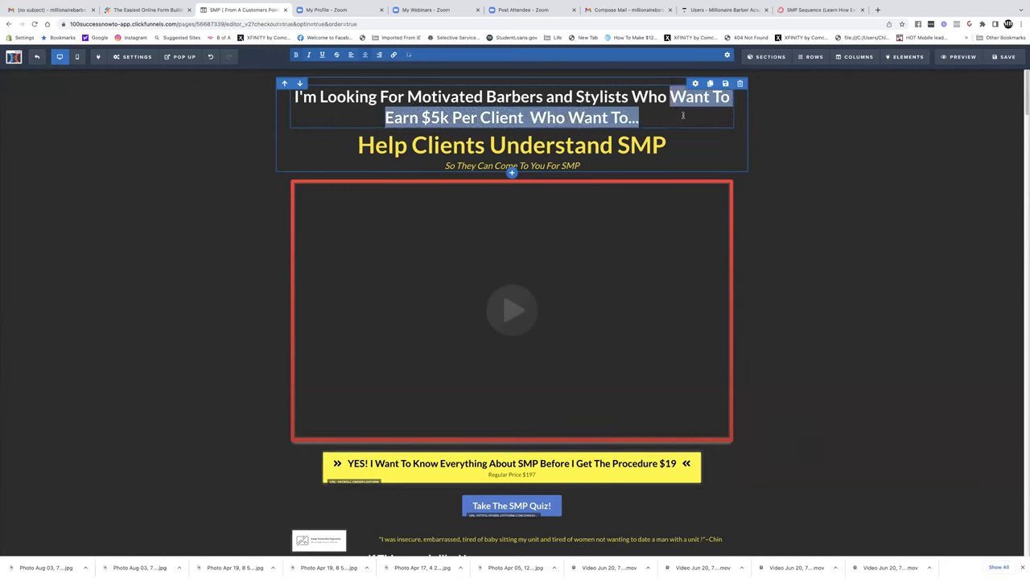
key(BackSpace)
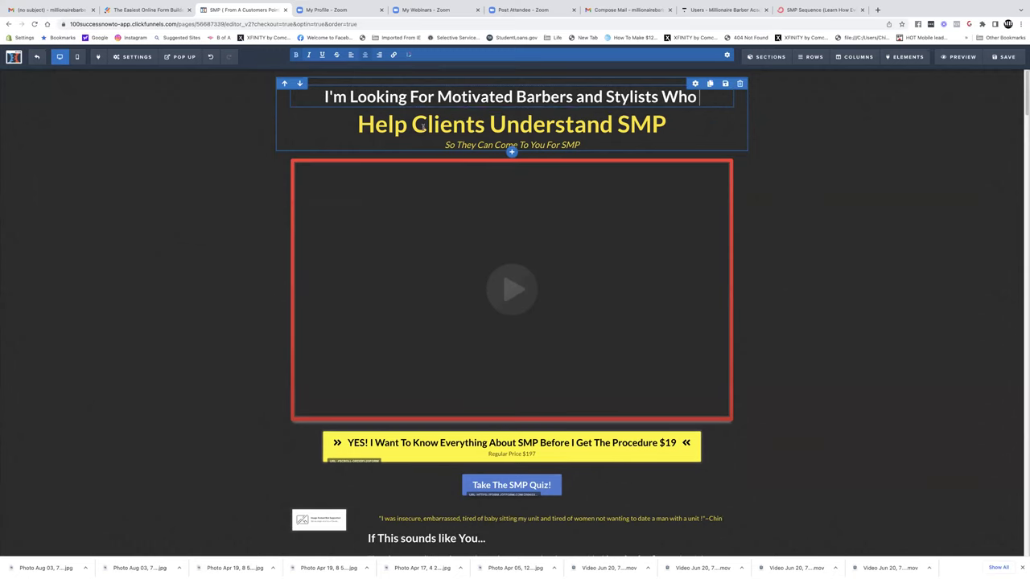
Replace the yellow headline "Help Clients Understand SMP" with "Want To Earn $5k Per Client".
drag(359, 126, 662, 124)
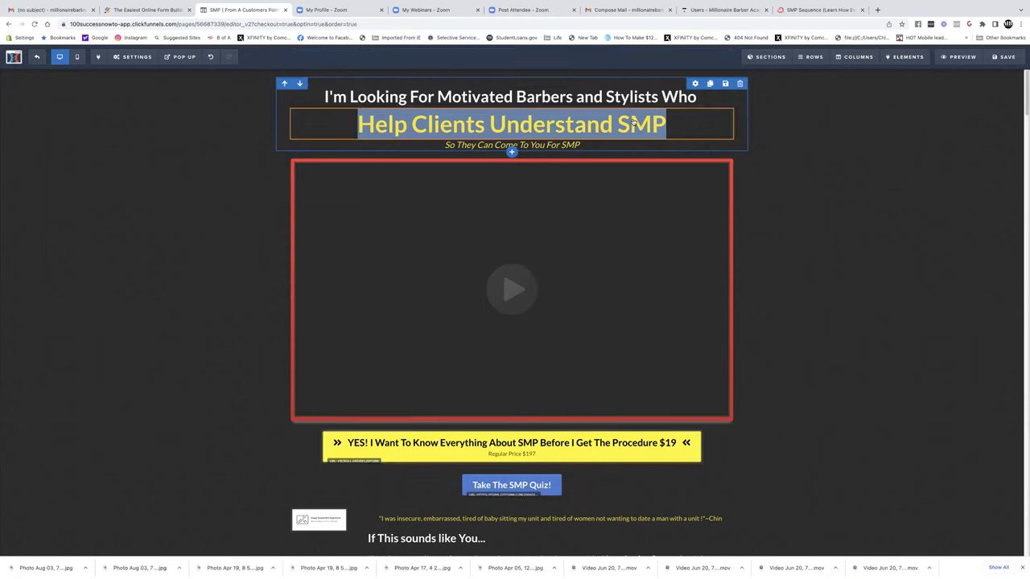
drag(633, 122, 633, 120)
text(Wan)
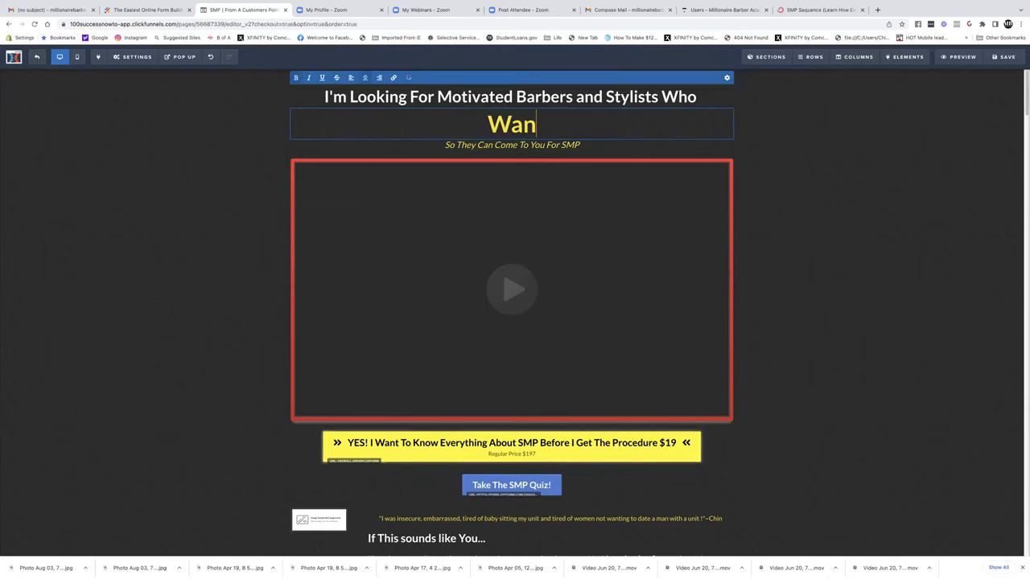
text(t To)
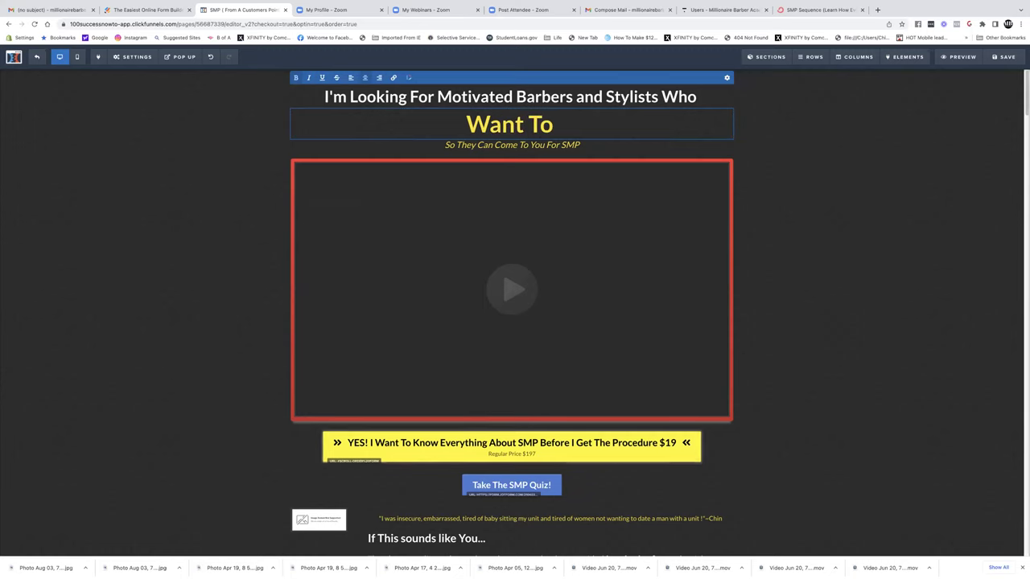
text( Earn $)
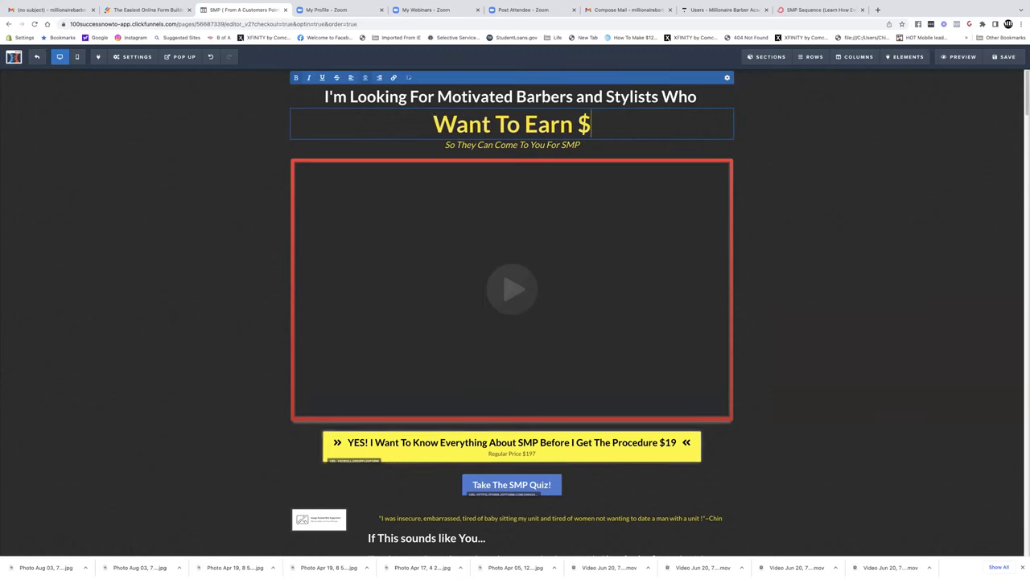
text(5k Per CLient)
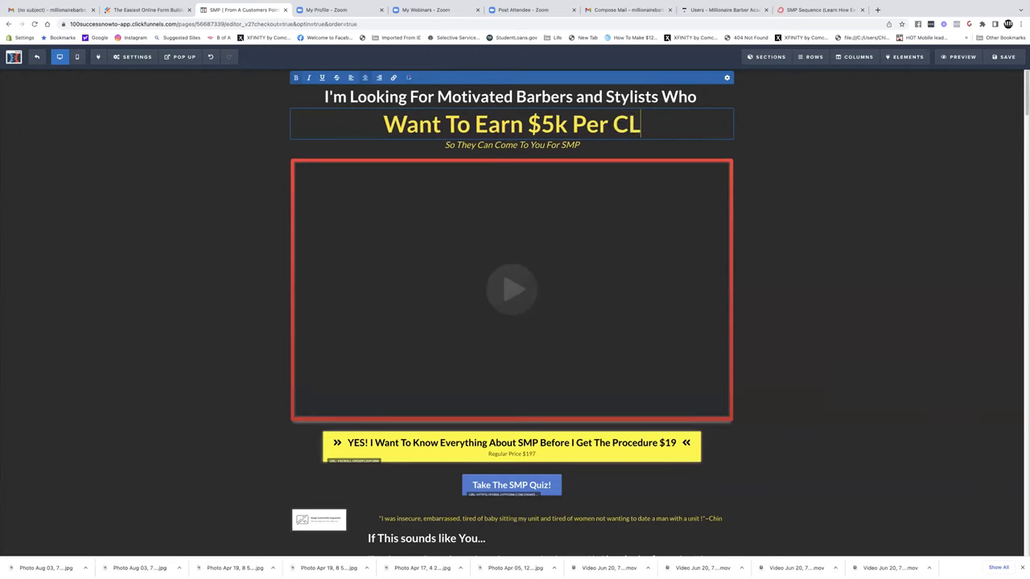
key(BackSpace)
key(BackSpace)
key(BackSpace)
key(BackSpace)
key(BackSpace)
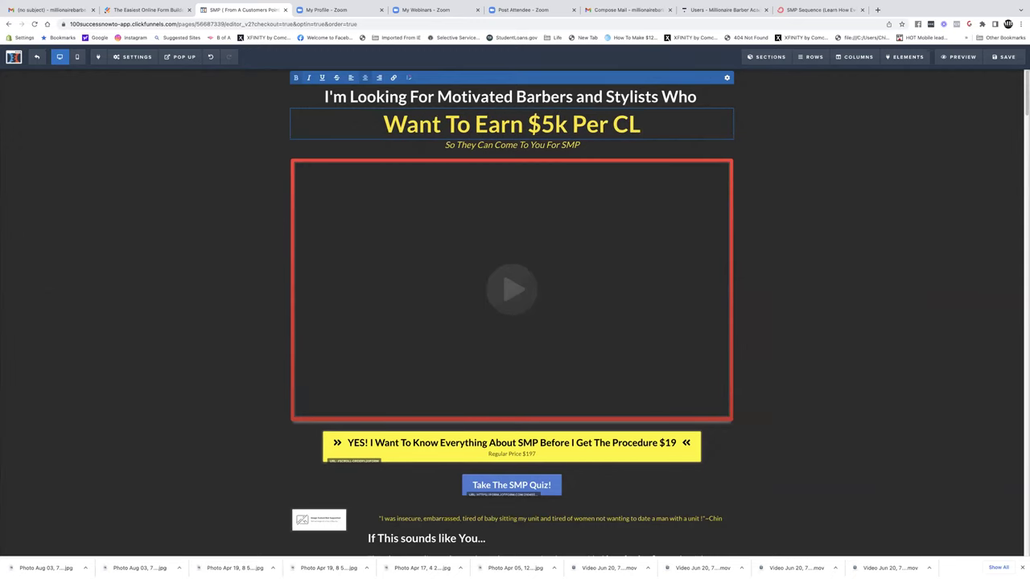
text(le)
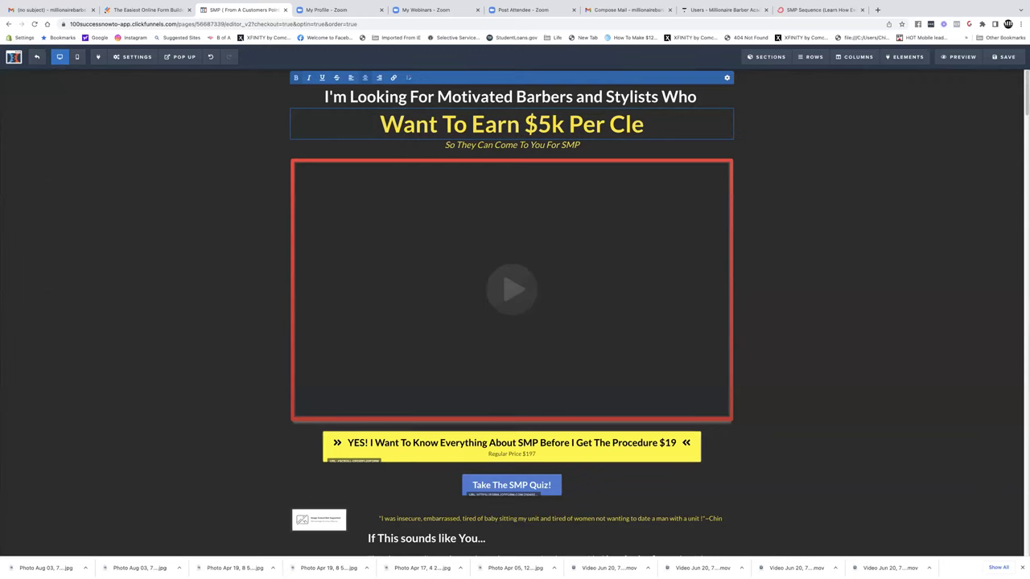
key(BackSpace)
text(ient)
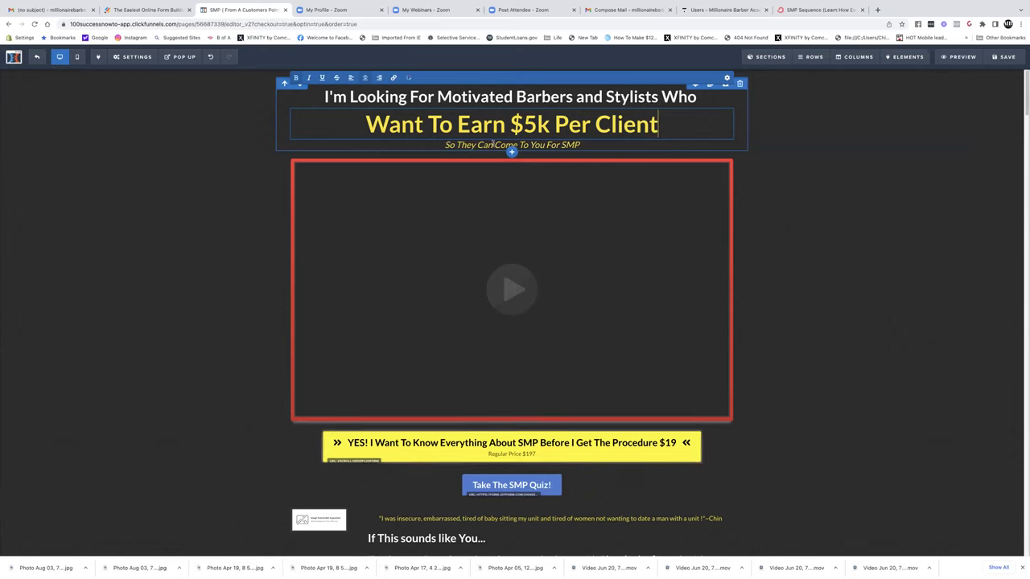
Reword the italic line above the video as "So They Can Work Less and Earn More!" and finish editing it.
click(494, 146)
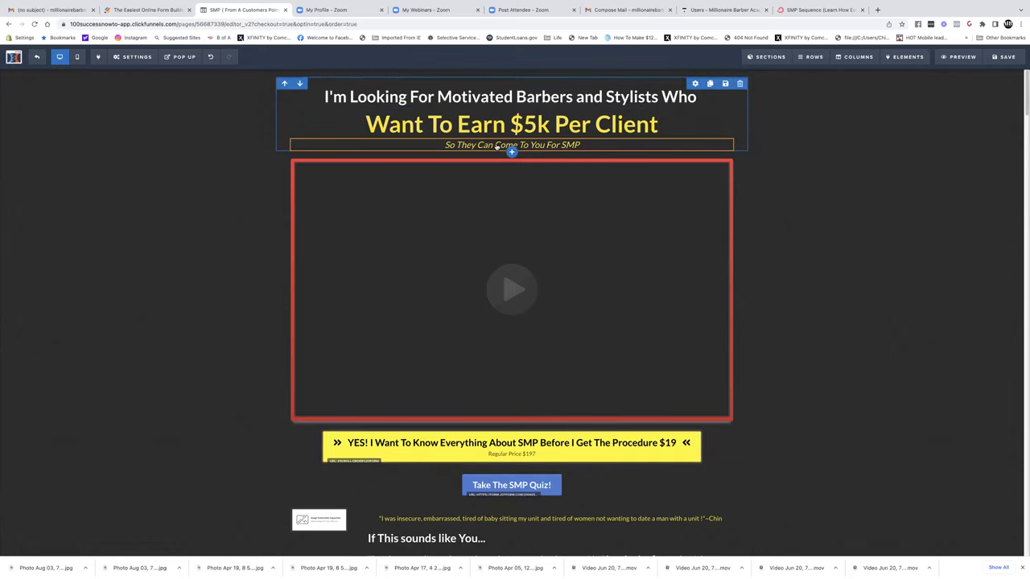
click(494, 145)
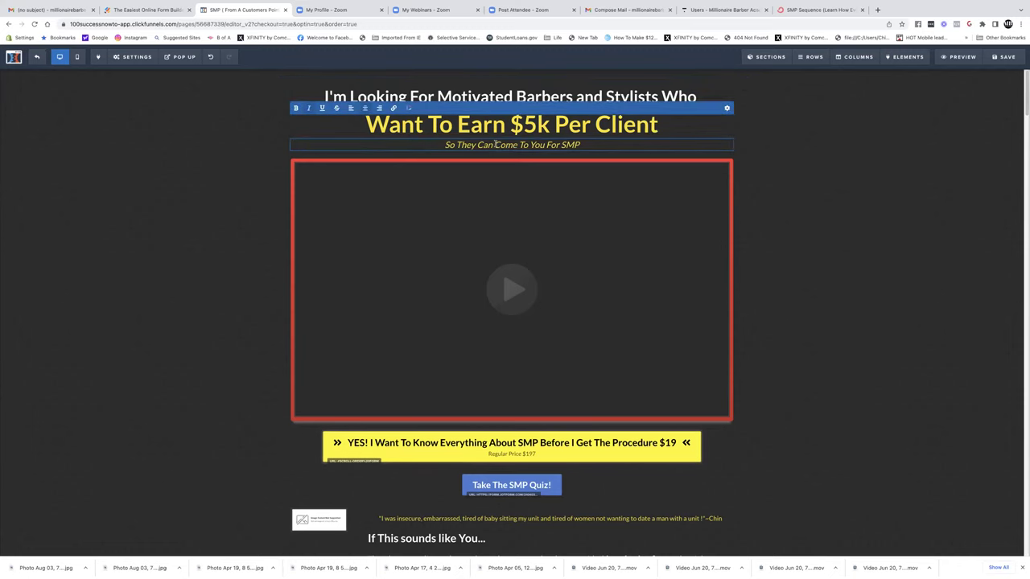
text(Work Le)
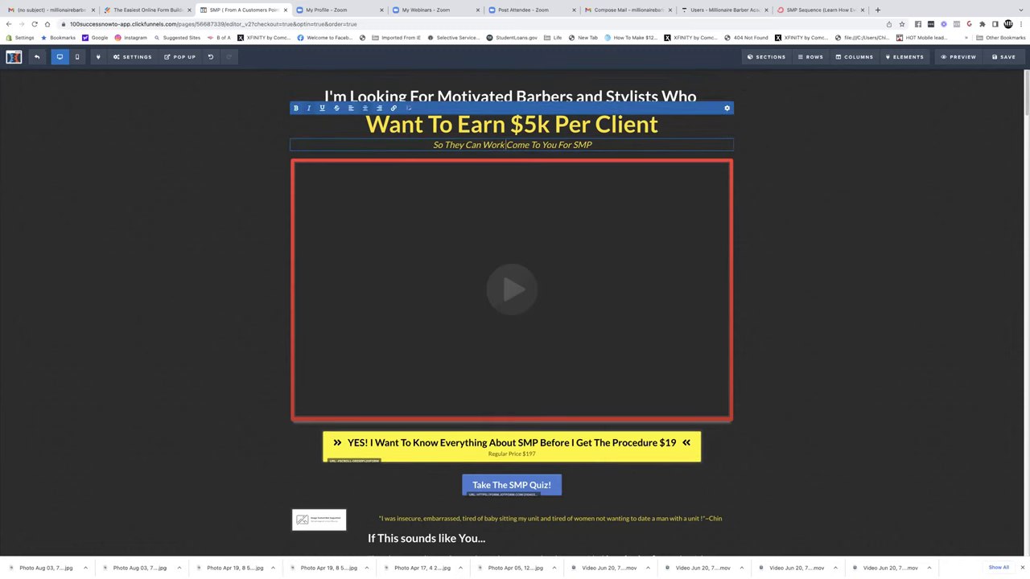
text(ss and)
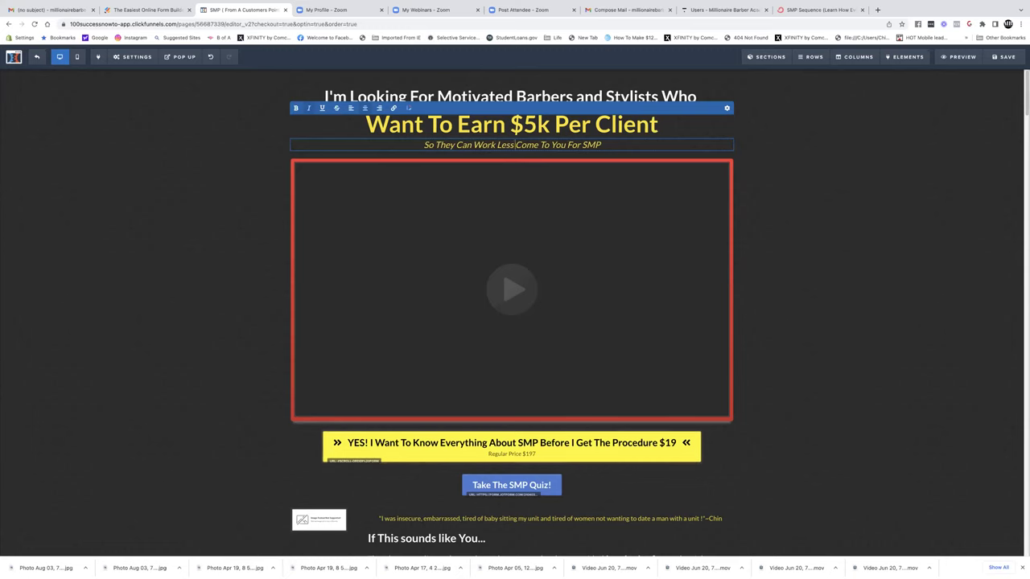
text( Earn)
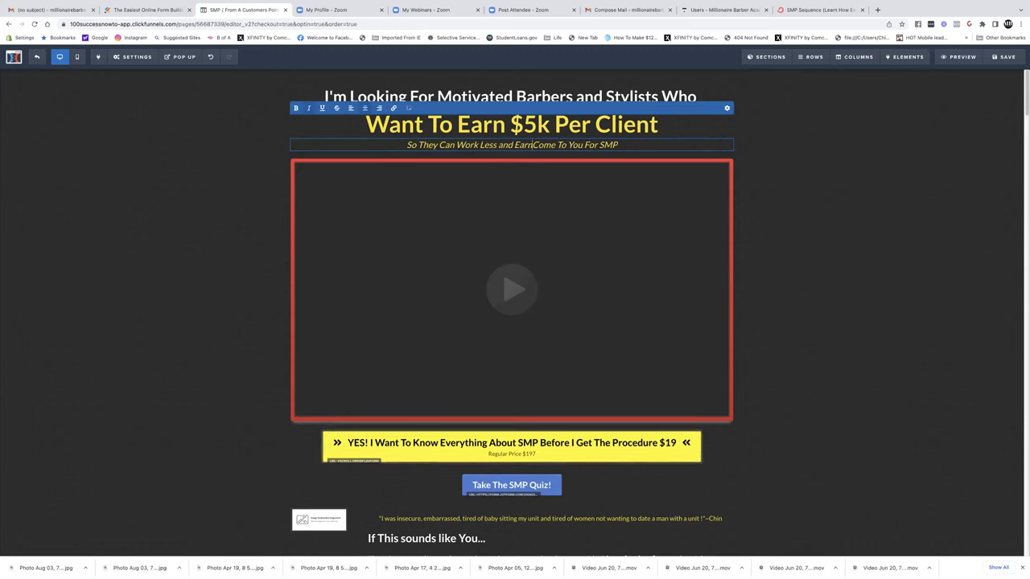
text( More)
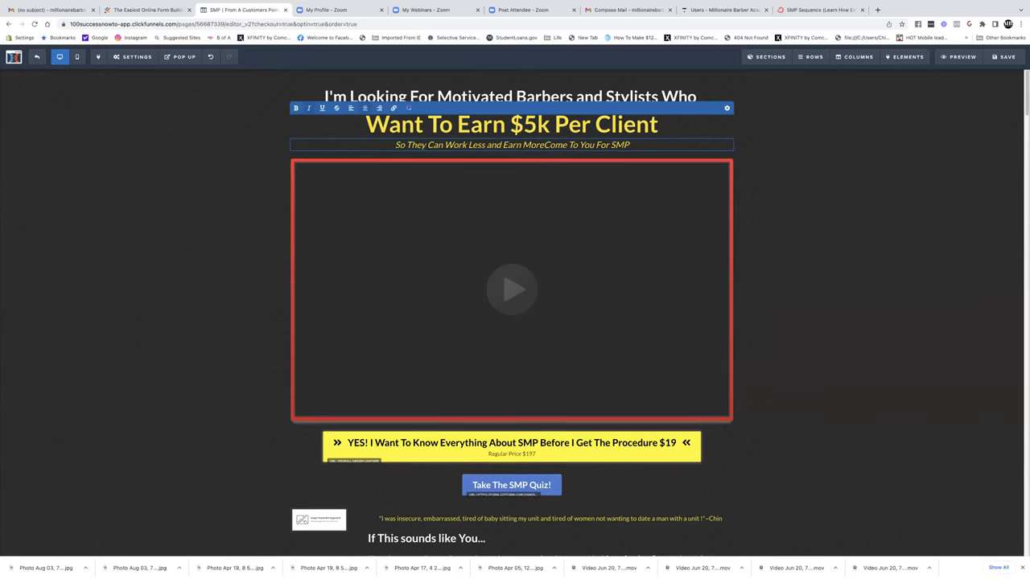
click(629, 143)
key(BackSpace)
key(BackSpace)
key(BackSpace)
key(BackSpace)
key(BackSpace)
key(BackSpace)
key(BackSpace)
key(BackSpace)
key(BackSpace)
key(BackSpace)
key(BackSpace)
key(BackSpace)
key(BackSpace)
key(BackSpace)
key(BackSpace)
key(BackSpace)
key(BackSpace)
key(BackSpace)
key(BackSpace)
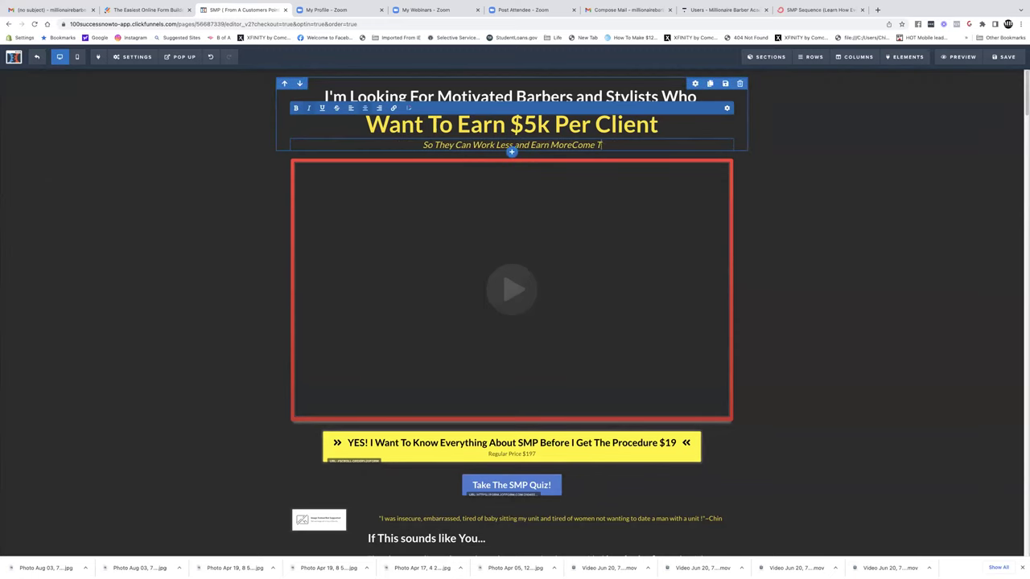
text(!)
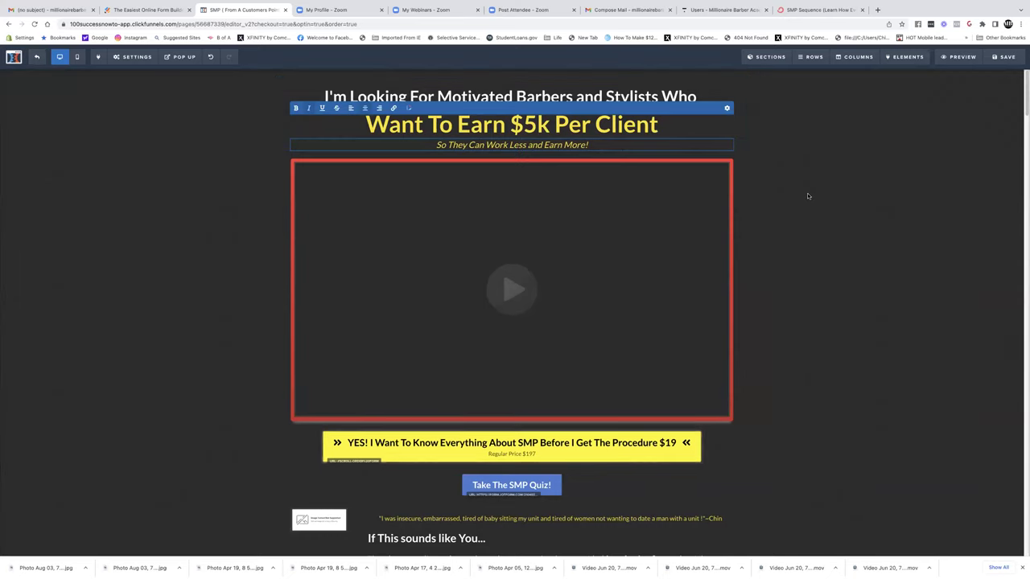
click(800, 106)
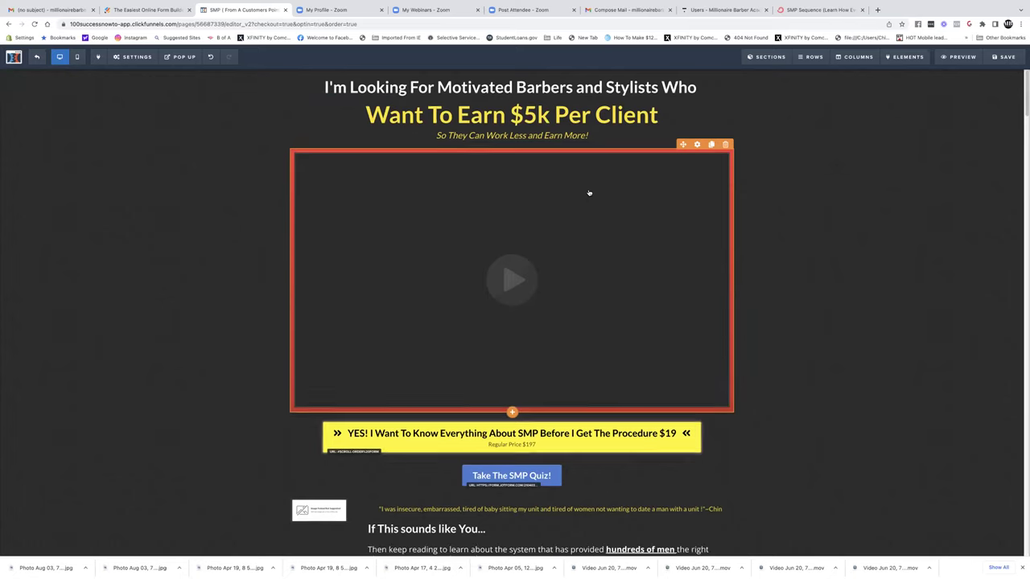
Insert "Earn $5k Per Client!" after "YES! I Want To" in the yellow button's text below the video.
scroll(590, 193, down, 2)
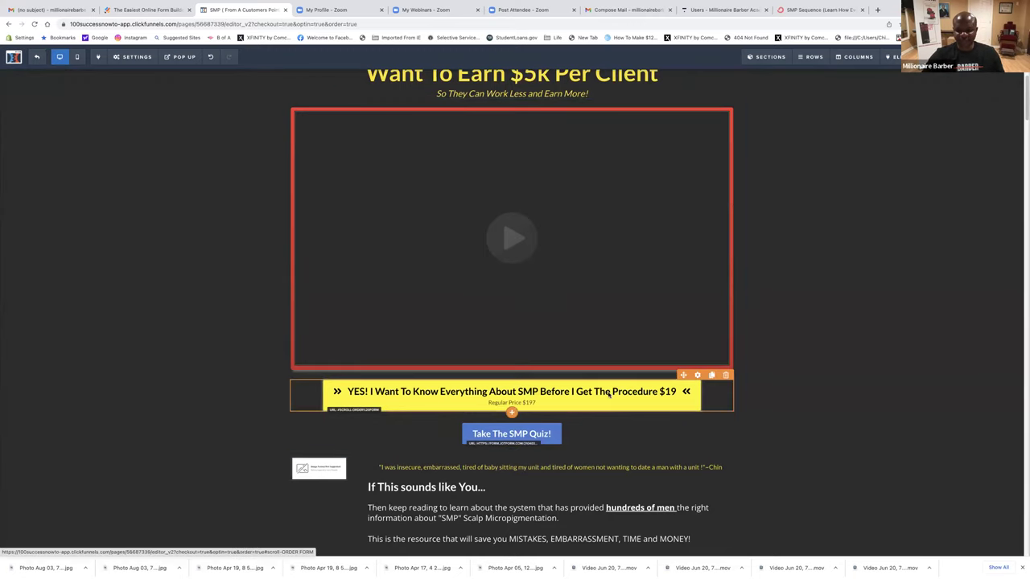
click(696, 376)
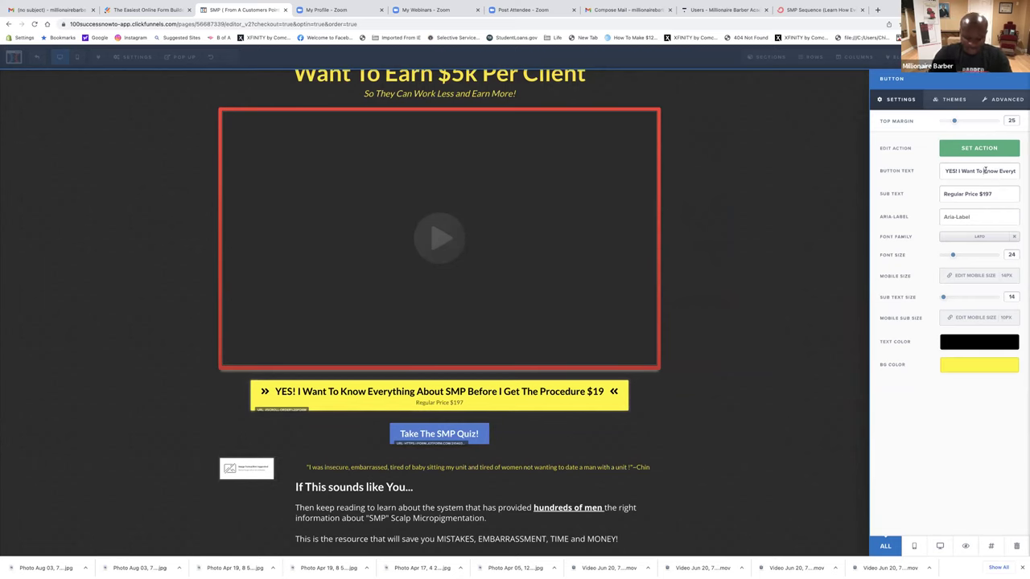
text(Earn )
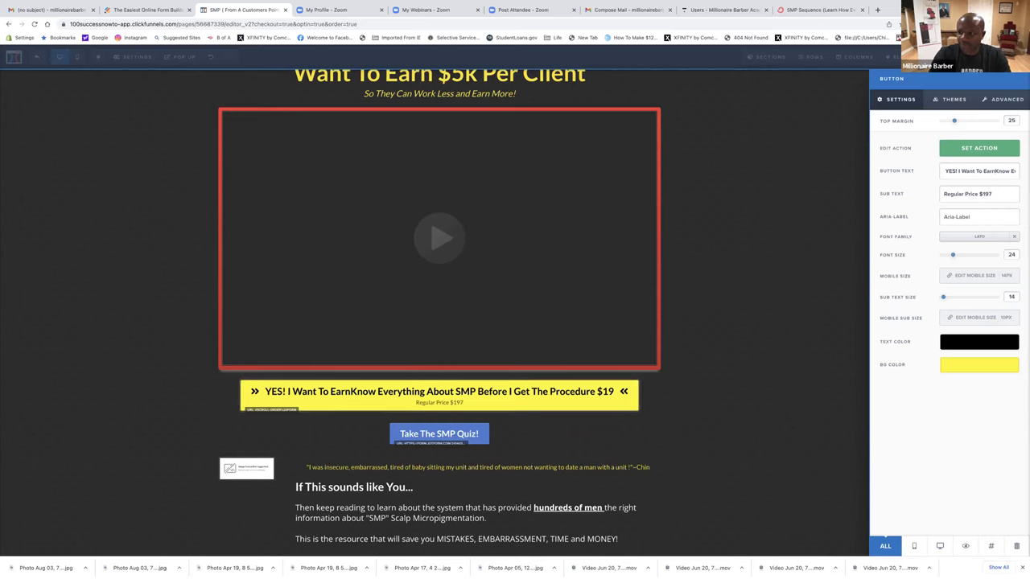
text($)
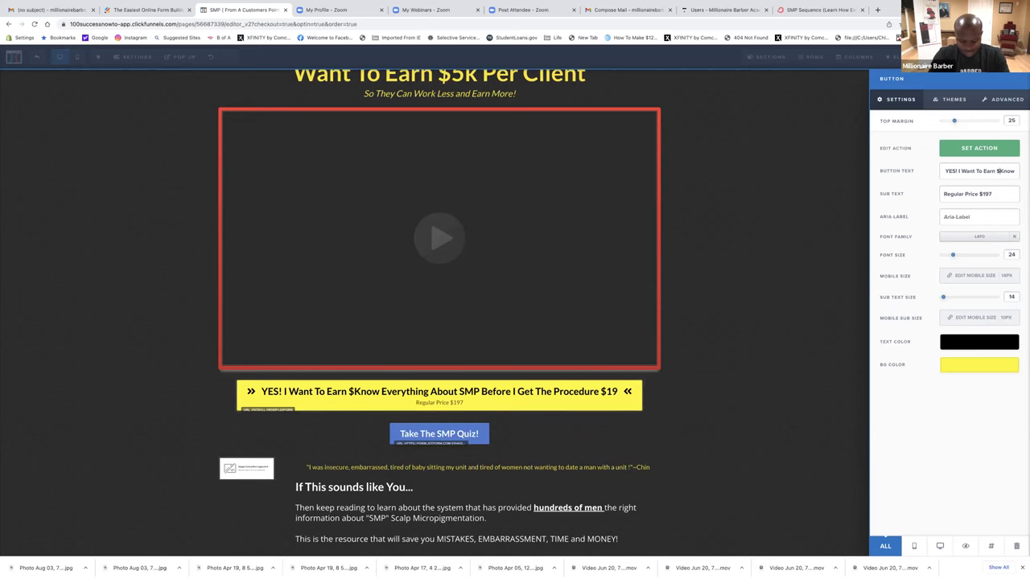
text(5k Per )
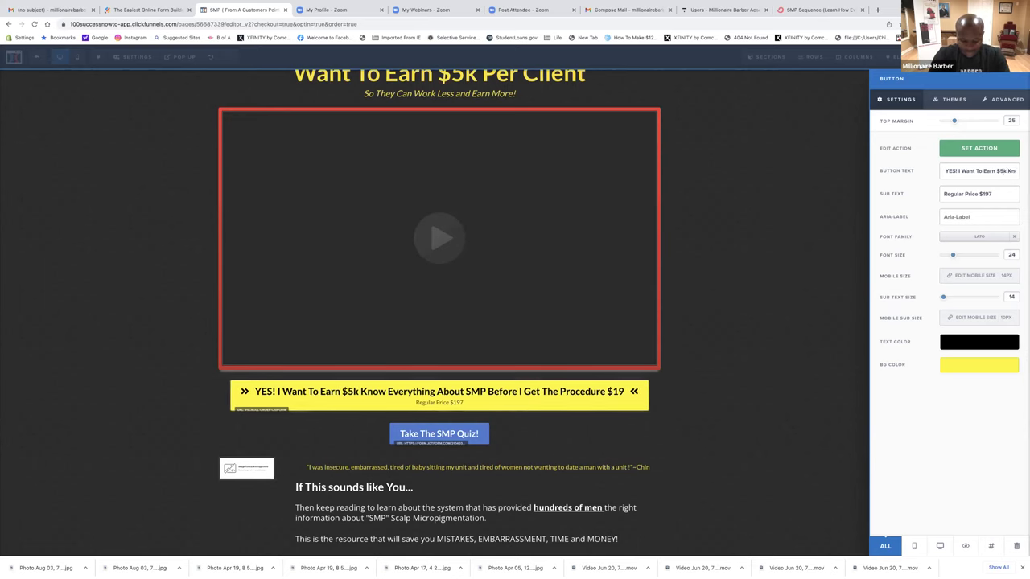
text(ClientKnow)
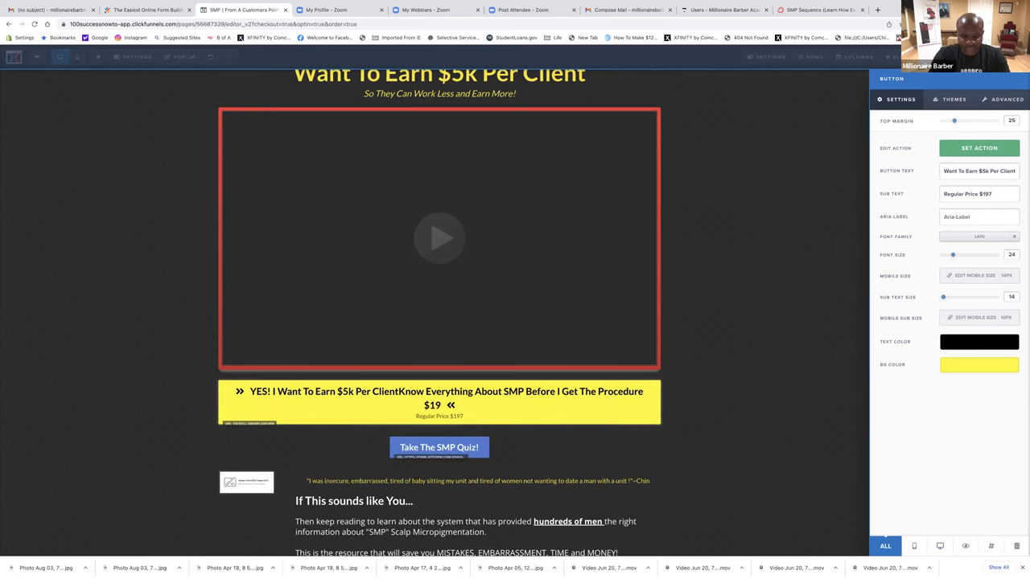
key(BackSpace)
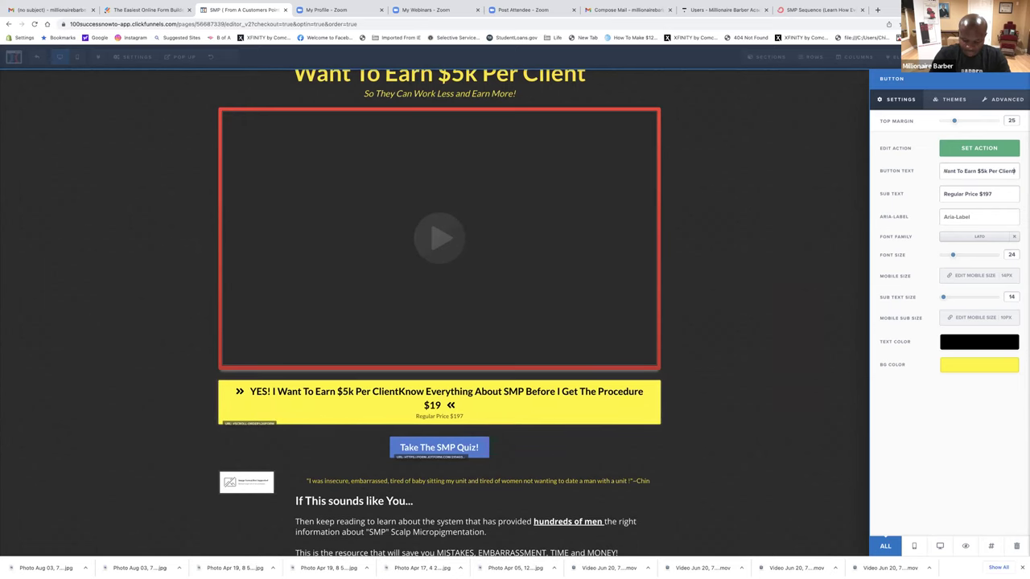
text(!)
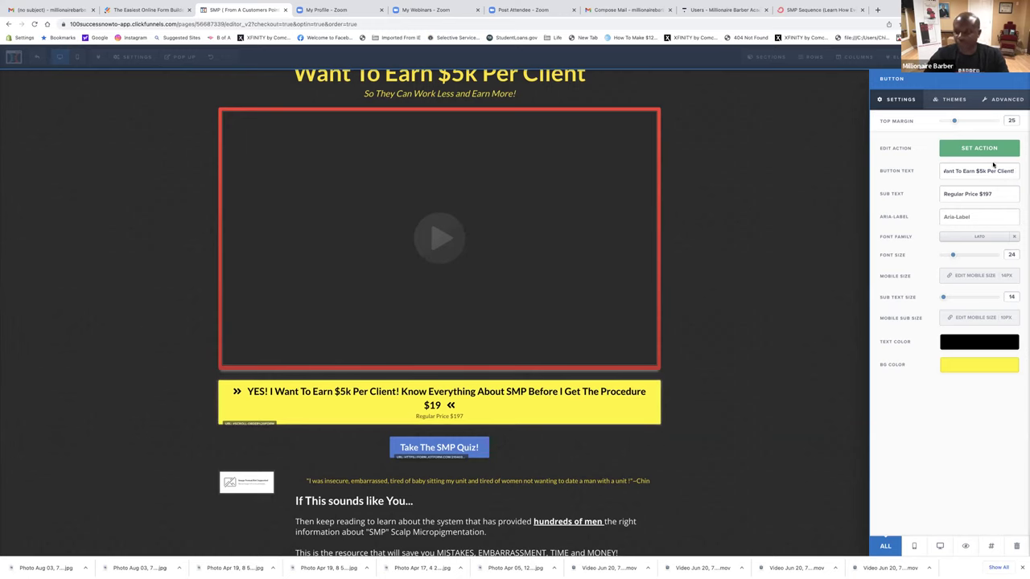
Delete the old wording after "Client!" so the yellow button reads "YES! I Want To Earn $5k Per Client!", and finish editing it.
key(Right)
key(Right)
key(Right)
key(Right)
key(Right)
key(Right)
key(Right)
key(Right)
key(Right)
key(Right)
key(Right)
key(Right)
key(Right)
key(Right)
key(Right)
key(Right)
key(Right)
key(Right)
key(Right)
key(Right)
key(Right)
key(Right)
key(Right)
key(Right)
key(Right)
key(Right)
key(Right)
key(Right)
key(Right)
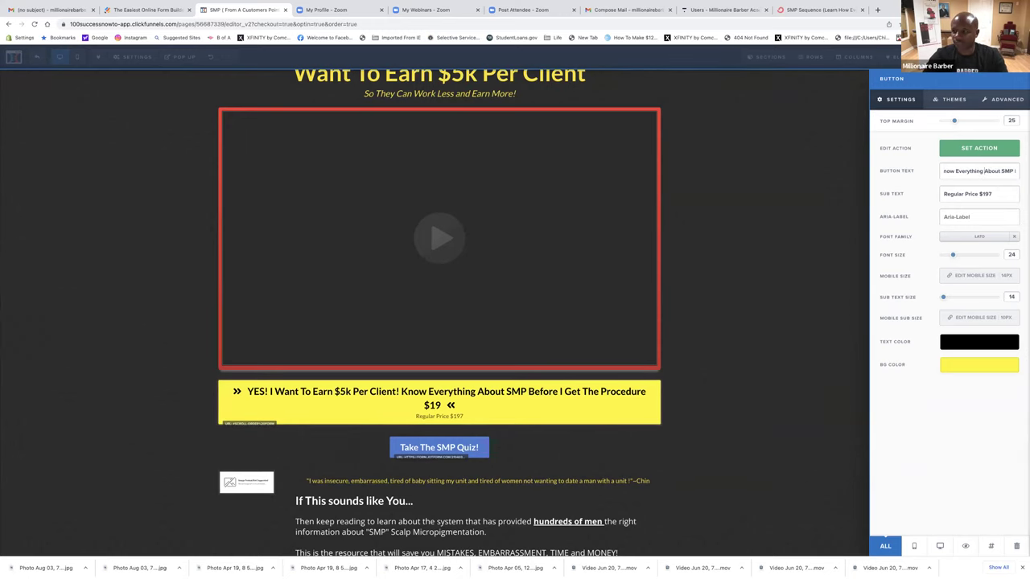
key(Right)
key(Right)
key(Right)
key(Right)
key(Right)
key(Right)
key(Right)
key(Right)
key(Right)
key(Right)
key(Right)
key(Right)
key(BackSpace)
key(BackSpace)
key(BackSpace)
key(BackSpace)
key(BackSpace)
key(BackSpace)
key(BackSpace)
key(BackSpace)
key(BackSpace)
key(BackSpace)
key(BackSpace)
key(BackSpace)
key(BackSpace)
key(BackSpace)
key(BackSpace)
key(BackSpace)
key(BackSpace)
key(BackSpace)
key(BackSpace)
key(BackSpace)
key(BackSpace)
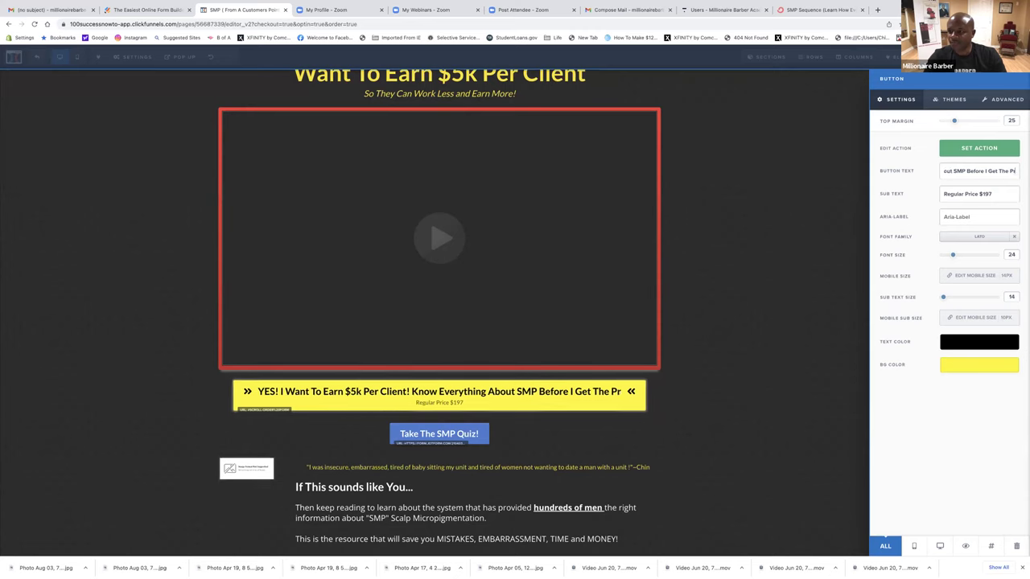
key(BackSpace)
key(BackSpace)
key(BackSpace)
key(BackSpace)
key(BackSpace)
key(BackSpace)
key(BackSpace)
key(BackSpace)
key(BackSpace)
key(BackSpace)
key(BackSpace)
key(BackSpace)
key(BackSpace)
key(BackSpace)
key(BackSpace)
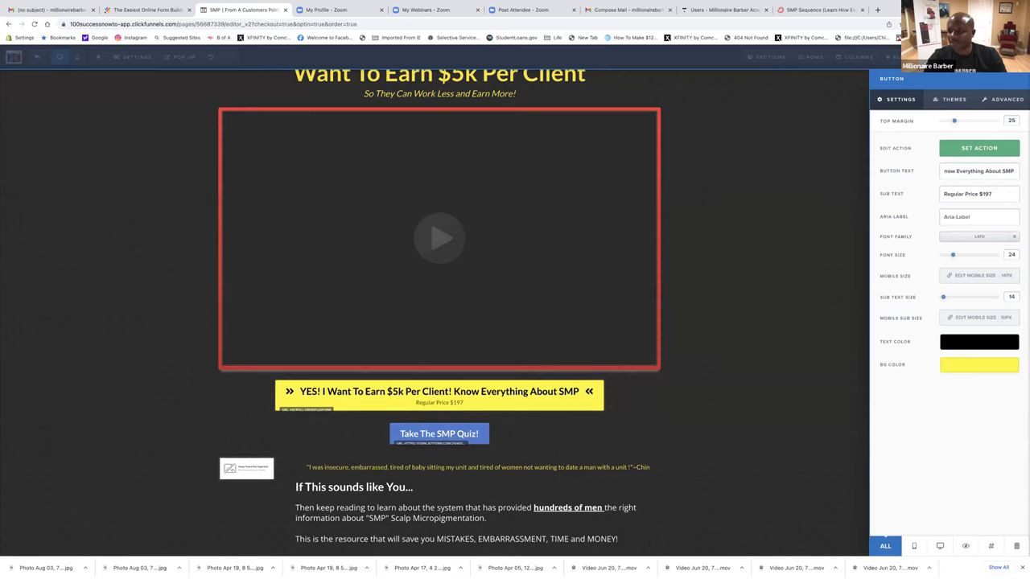
key(BackSpace)
key(BackSpace)
key(BackSpace)
key(BackSpace)
key(BackSpace)
key(BackSpace)
key(BackSpace)
key(BackSpace)
key(BackSpace)
key(BackSpace)
key(BackSpace)
key(BackSpace)
key(BackSpace)
key(BackSpace)
key(BackSpace)
key(BackSpace)
key(BackSpace)
key(BackSpace)
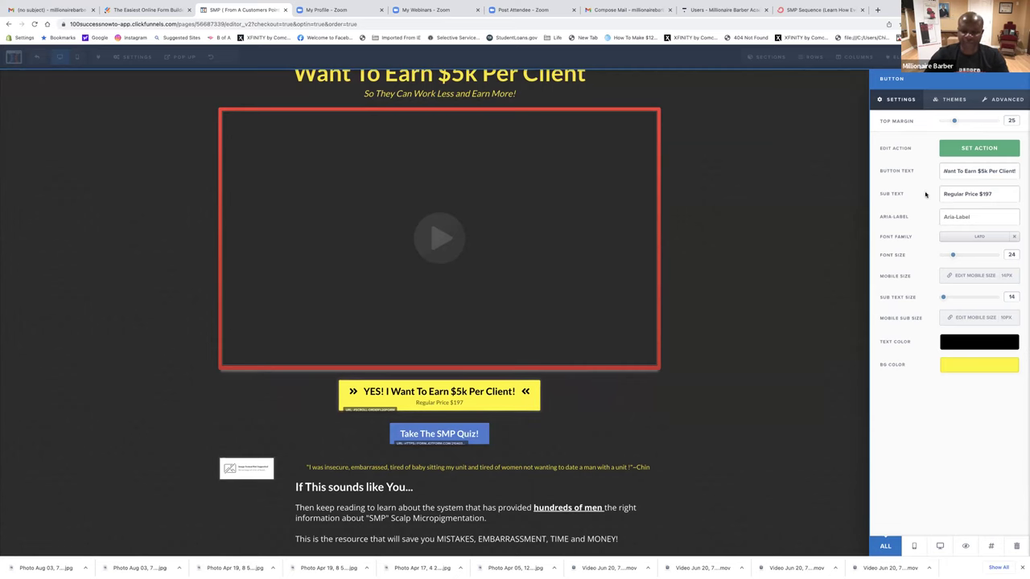
click(823, 243)
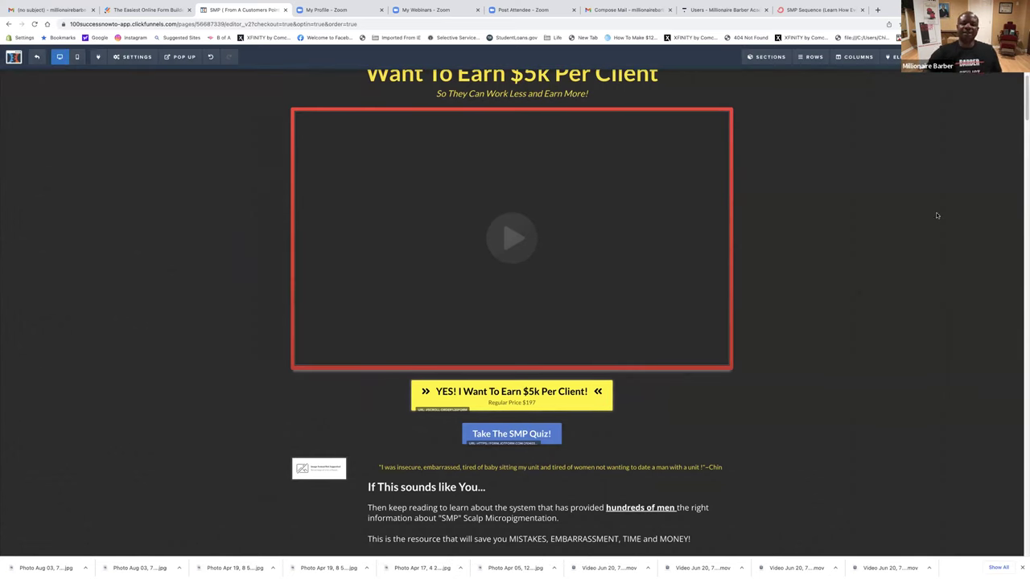
Add "Got More Questions?" before "Take The SMP Quiz!" in the blue button's text and finish editing it.
mouse_move(792, 58)
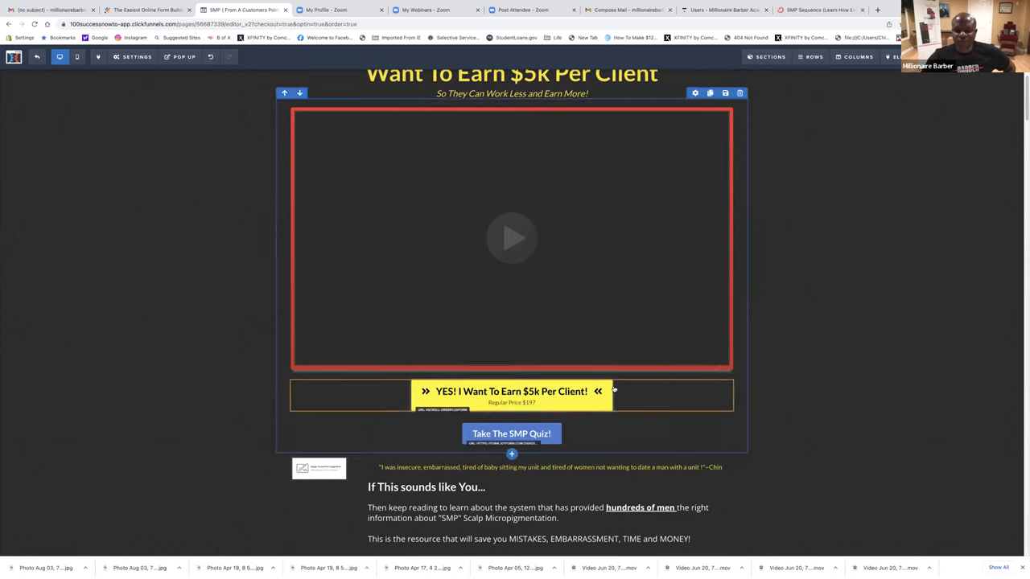
scroll(595, 386, down, 2)
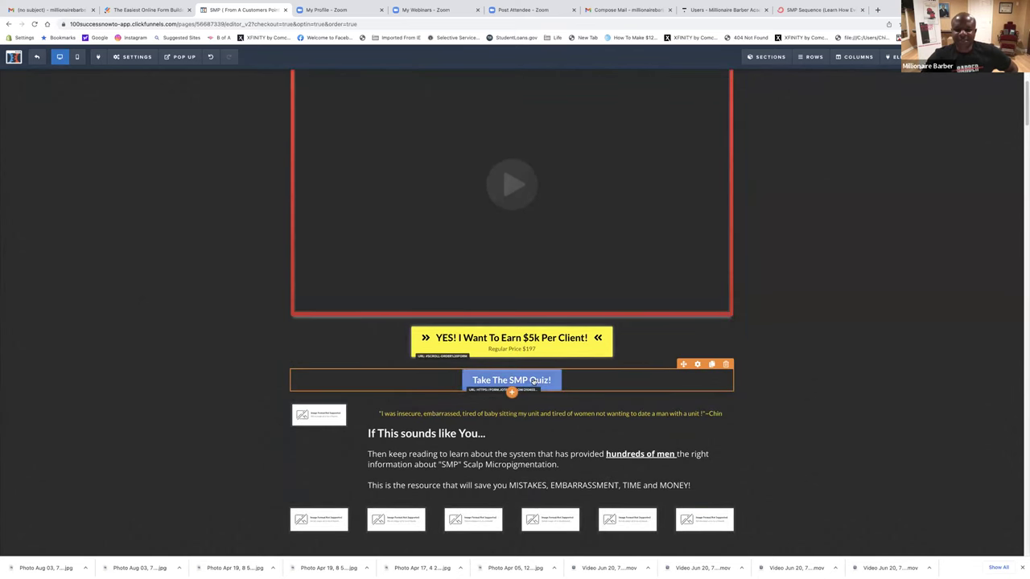
click(698, 365)
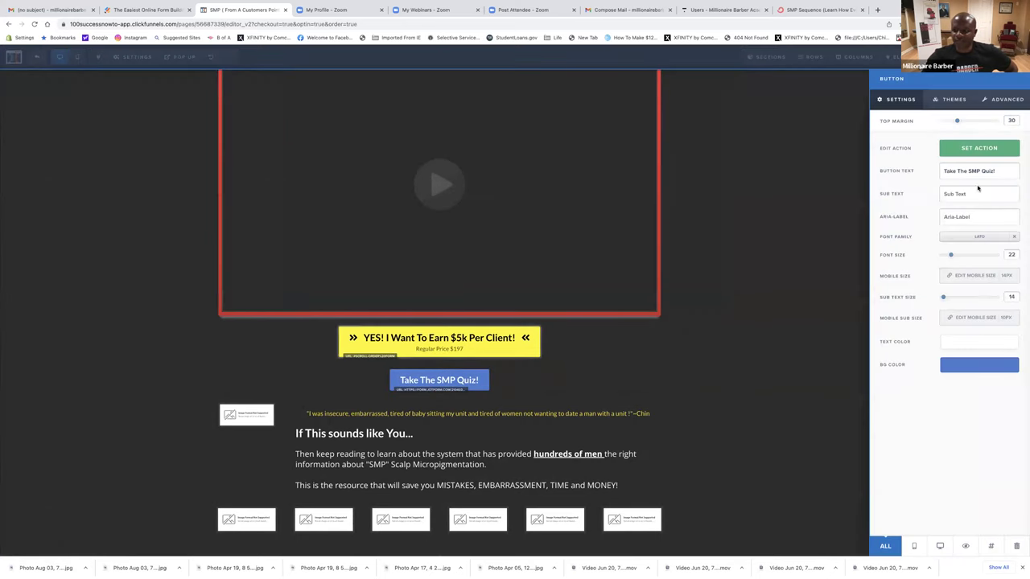
click(942, 171)
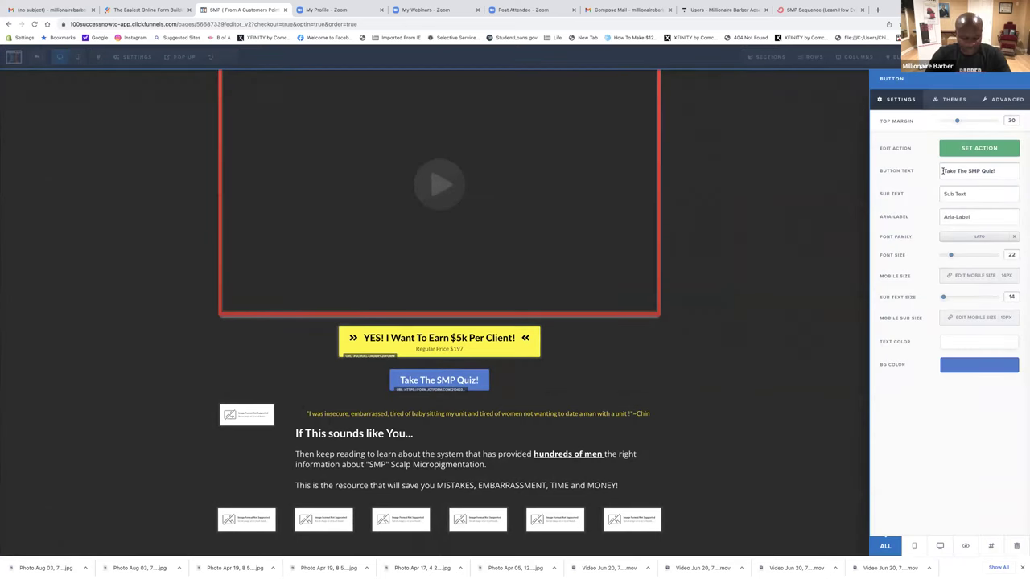
text(Got M)
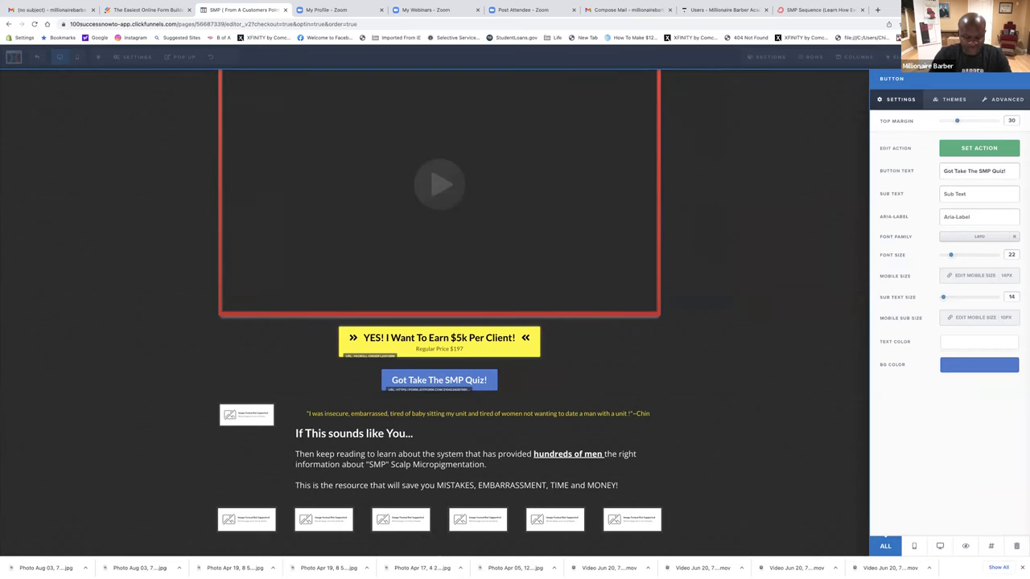
text(ore)
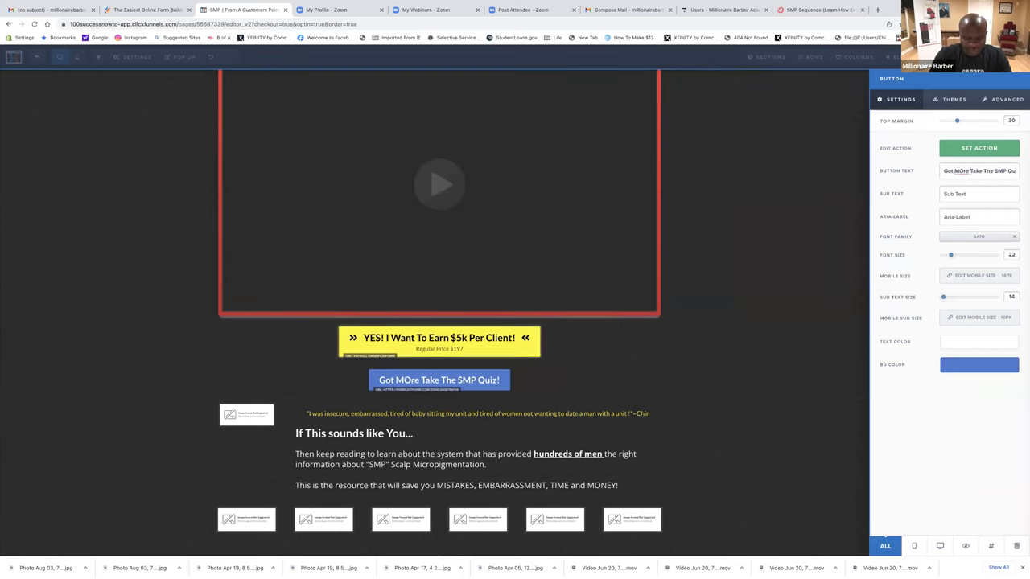
text( Questions)
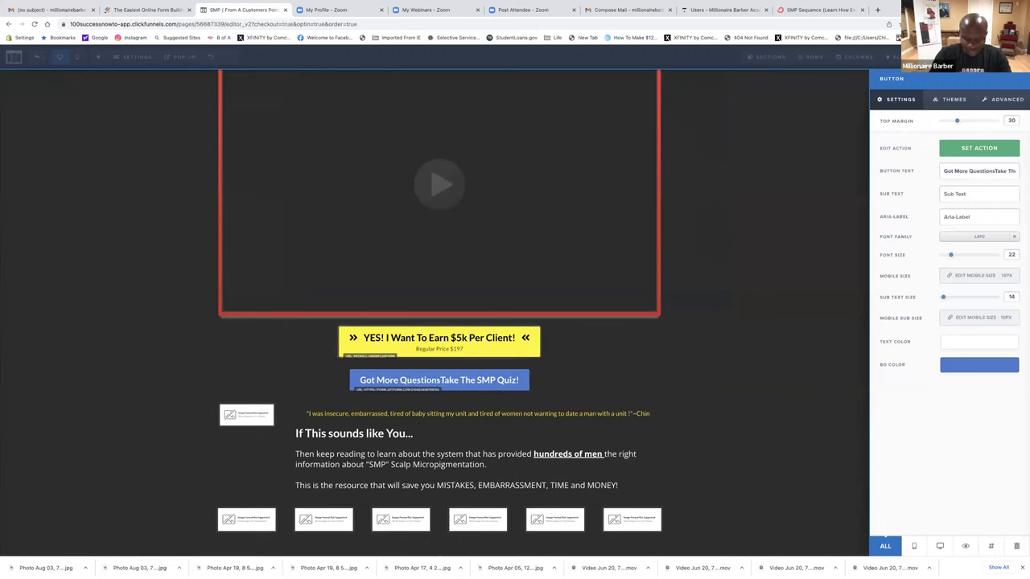
text(?)
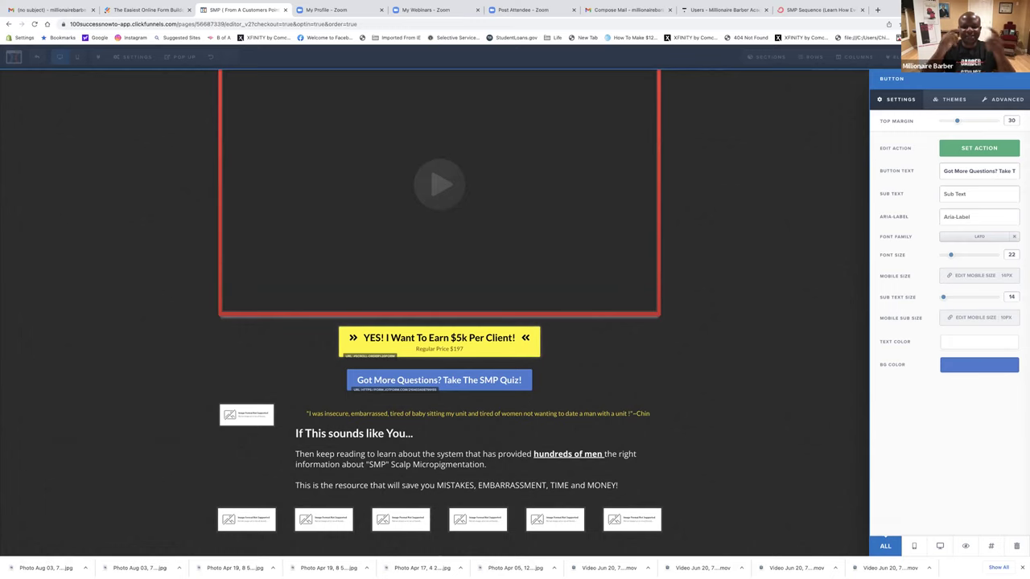
click(689, 357)
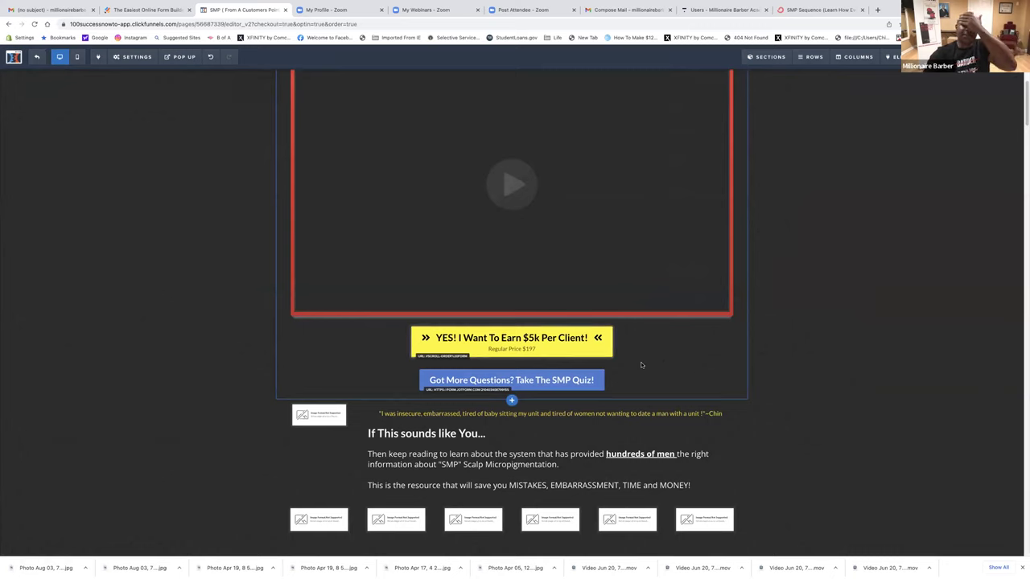
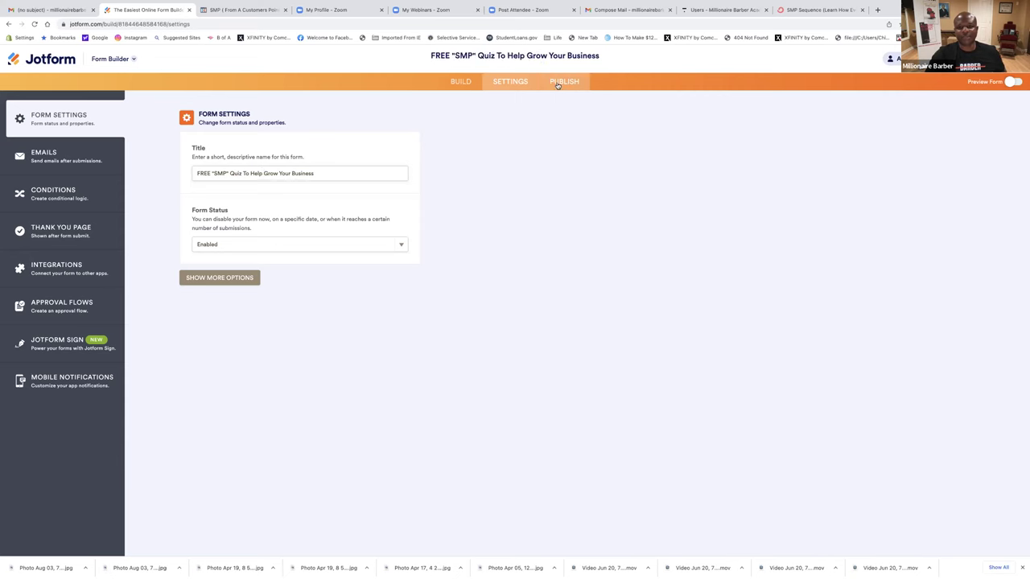
Copy the SMP quiz's share link from Jotform, set it as the website URL of the sales page's blue quiz button, and save the page.
click(320, 187)
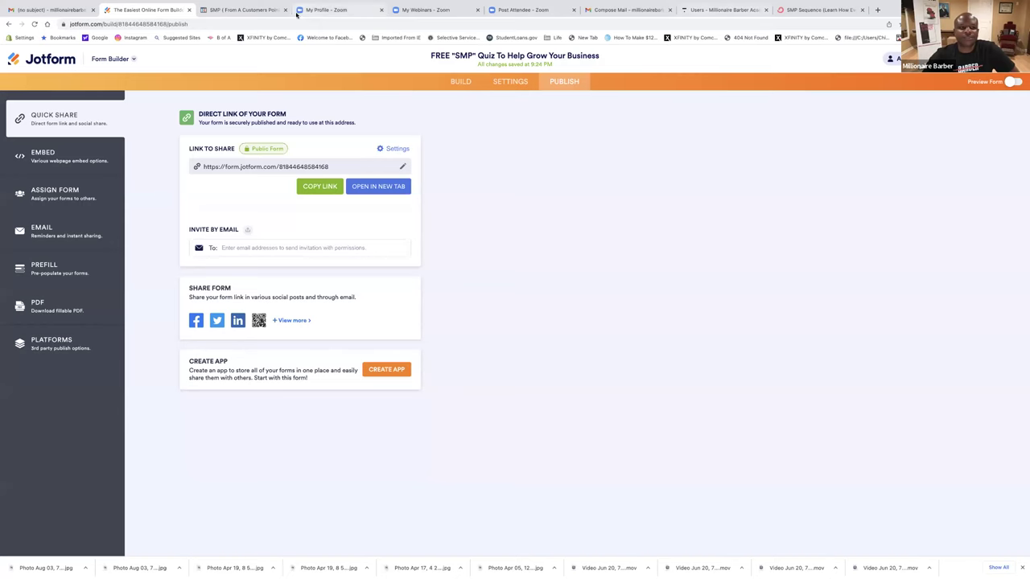
click(233, 10)
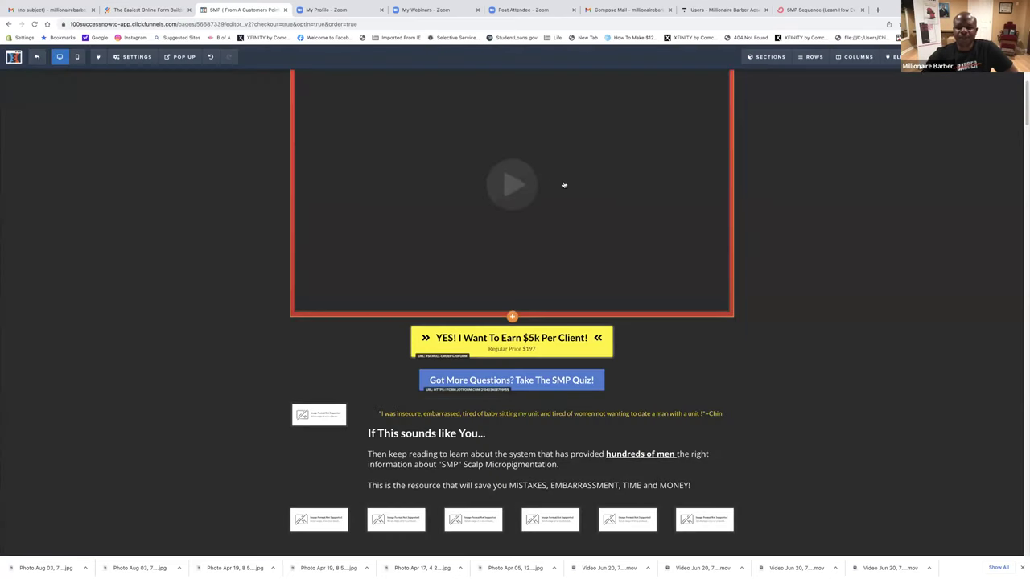
scroll(564, 185, up, 2)
scroll(565, 266, down, 5)
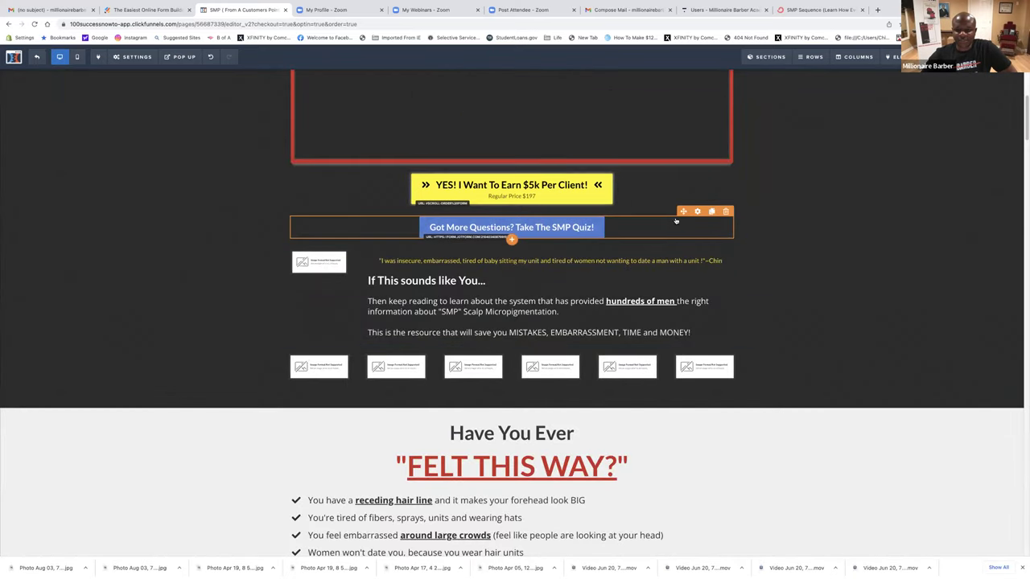
click(698, 212)
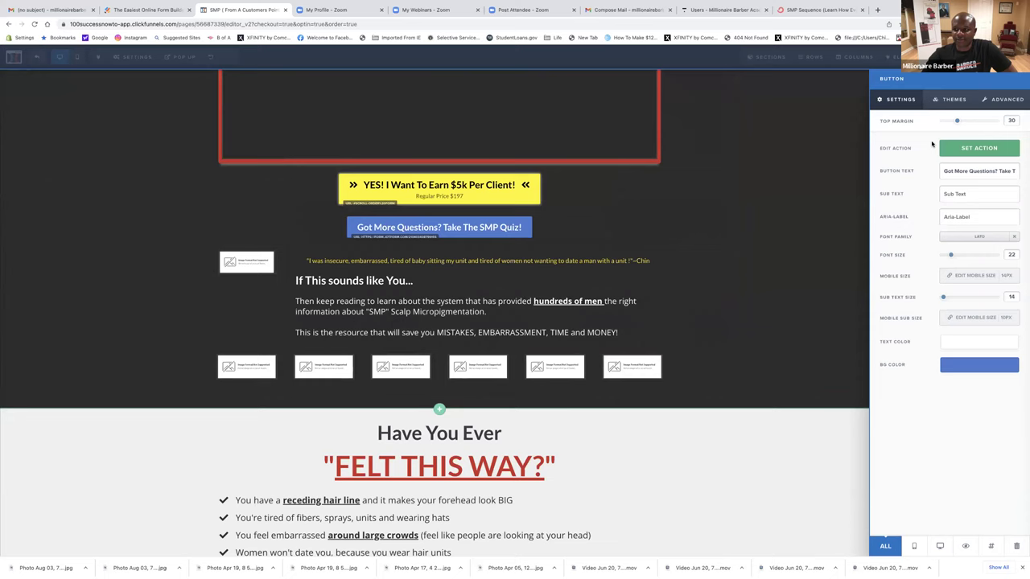
click(970, 150)
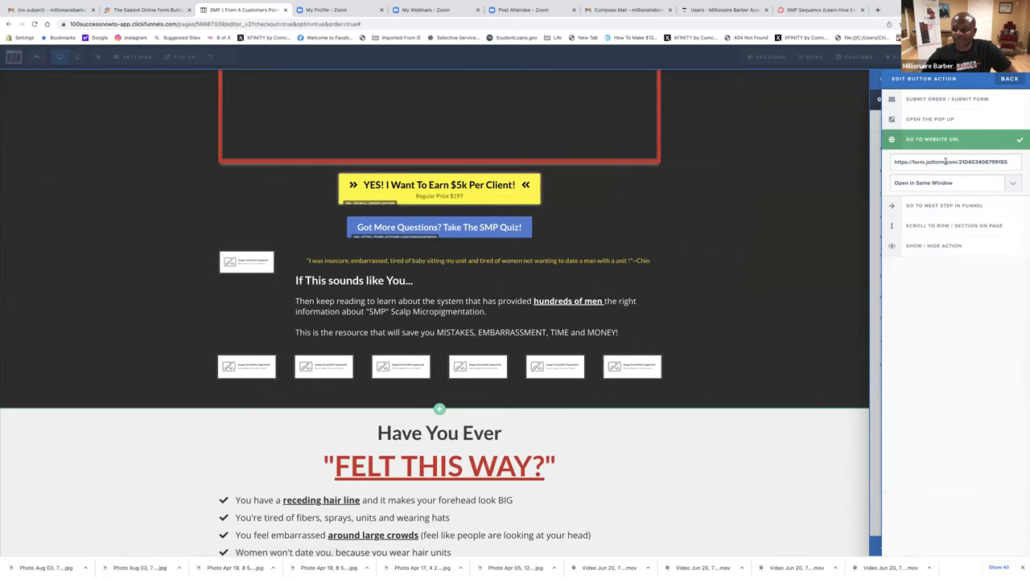
triple_click(945, 161)
key(super+v)
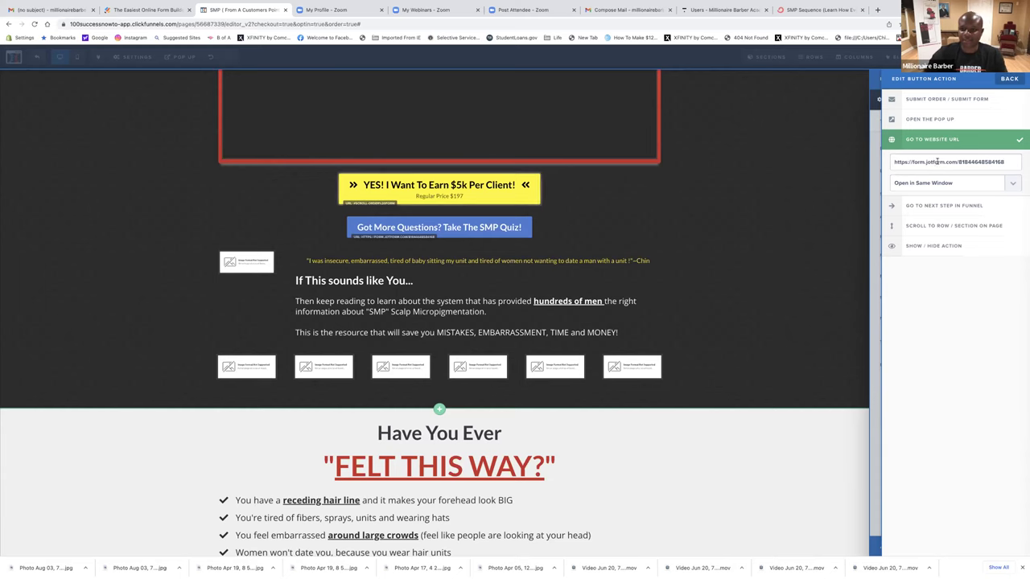
click(1009, 78)
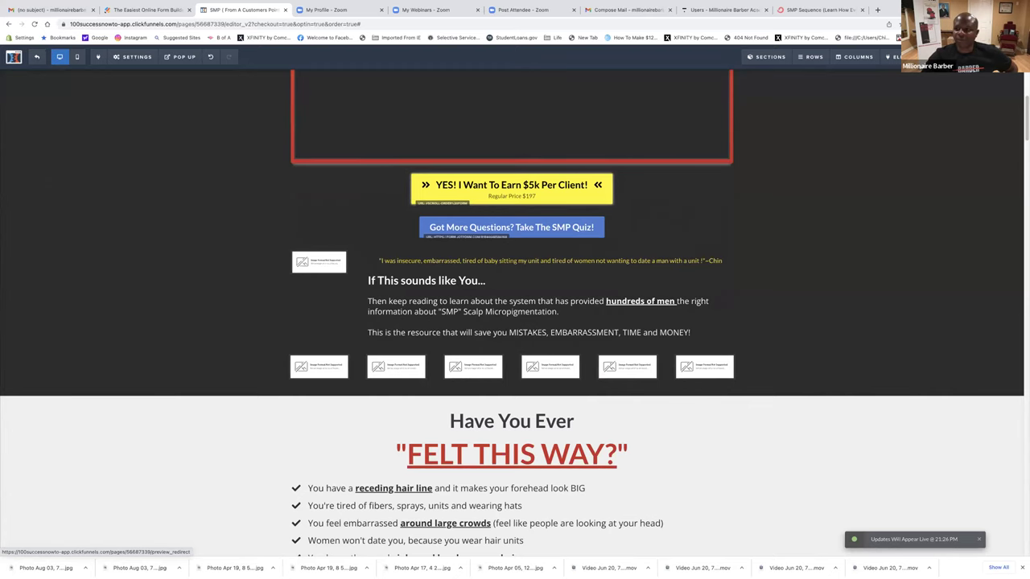
Preview the sales page and test the blue quiz button by opening the linked quiz and looking through its questions.
click(1011, 56)
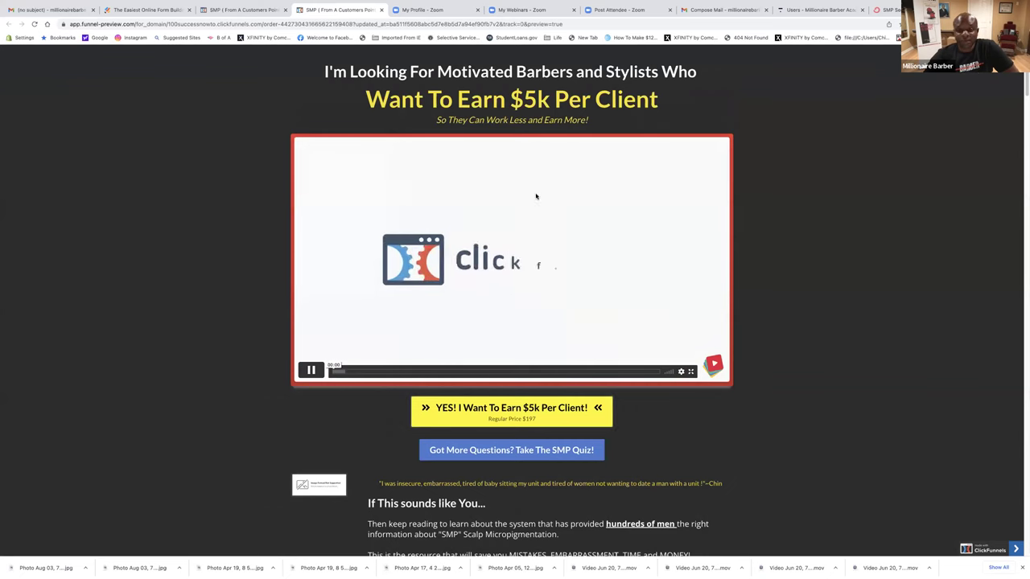
scroll(503, 233, down, 3)
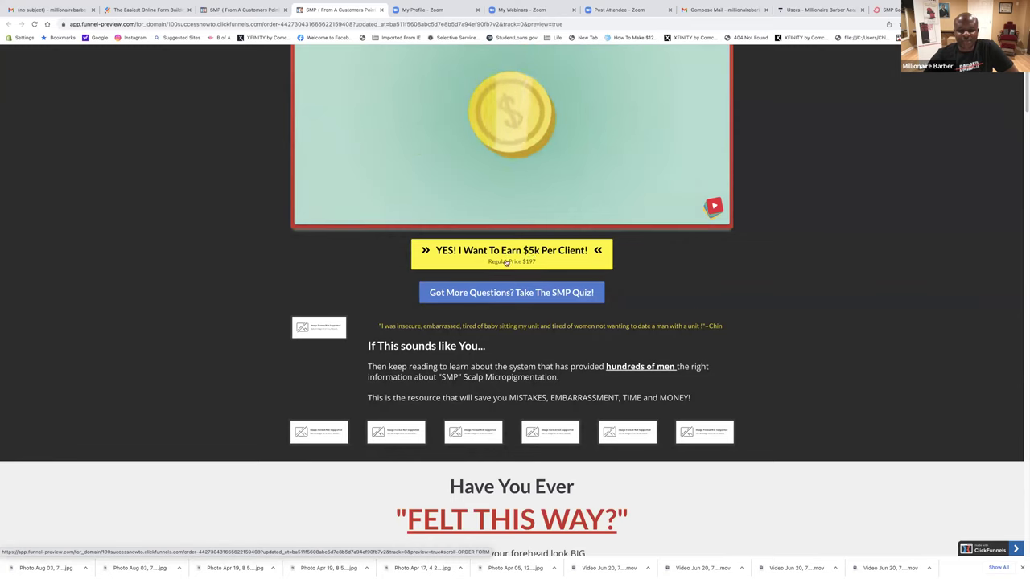
scroll(507, 251, down, 1)
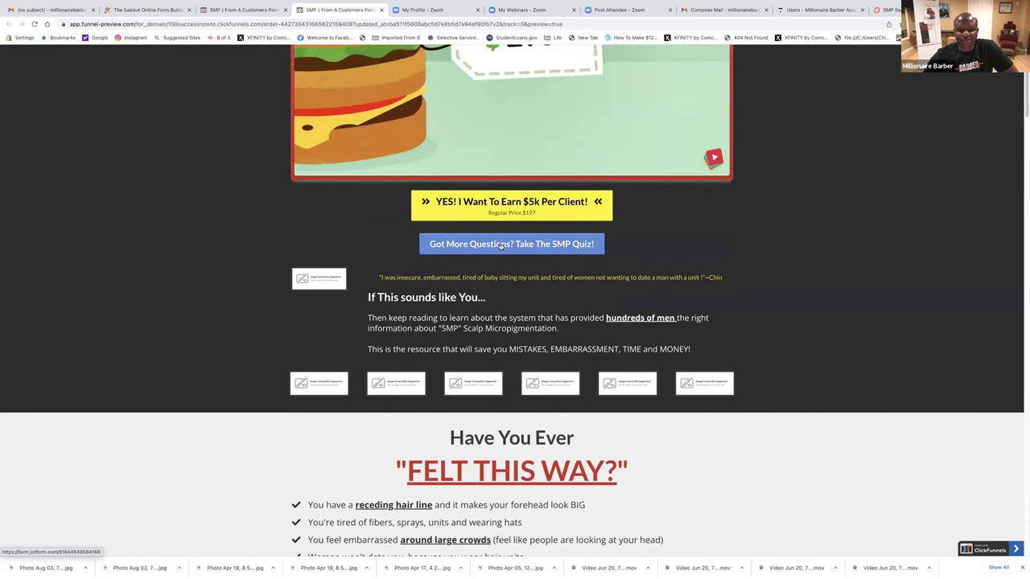
click(505, 245)
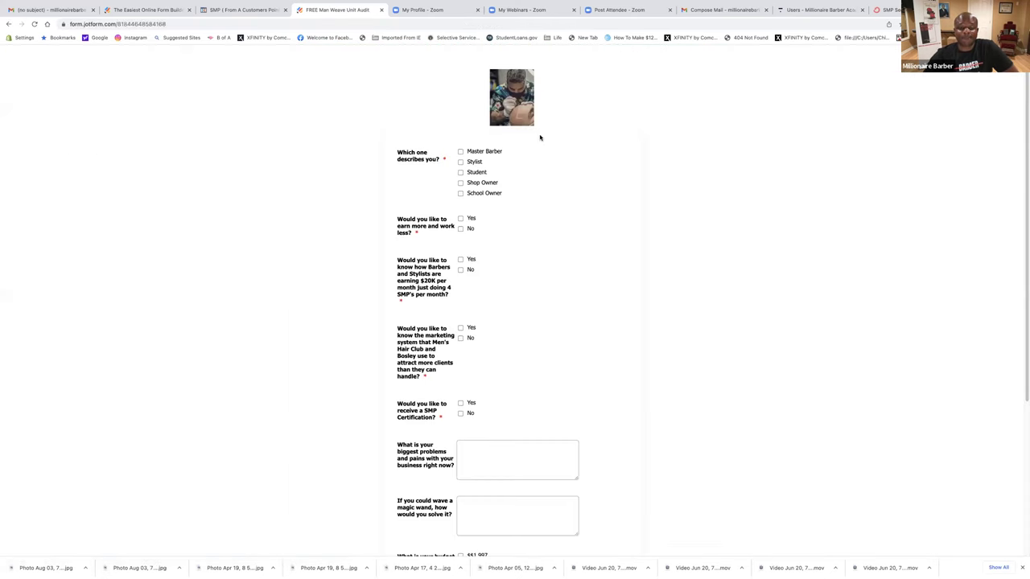
scroll(508, 126, down, 1)
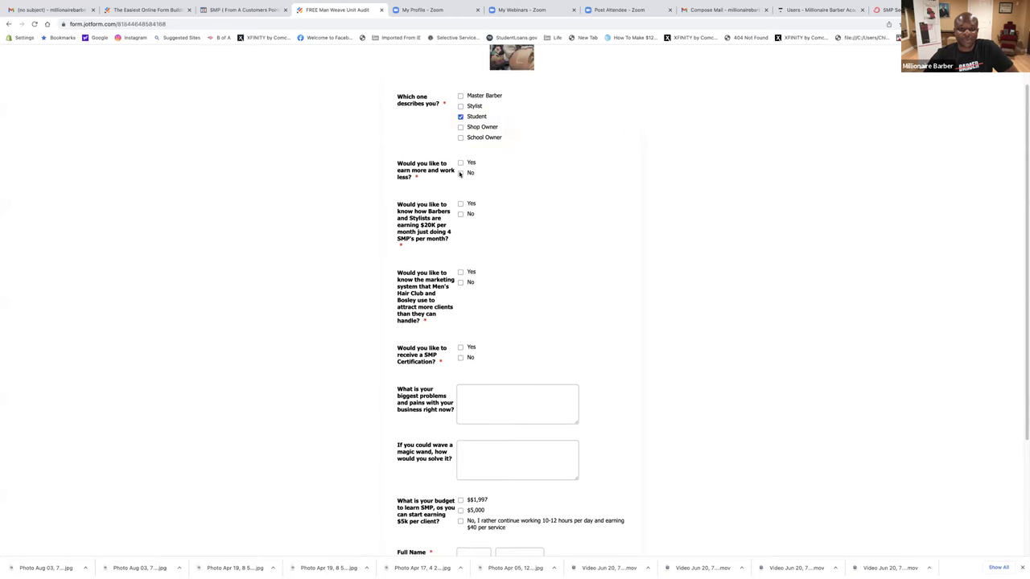
Test the linked SMP quiz by answering its yes/no questions, entering filler text in both comment boxes, and choosing the $$1,997 budget.
scroll(462, 193, down, 3)
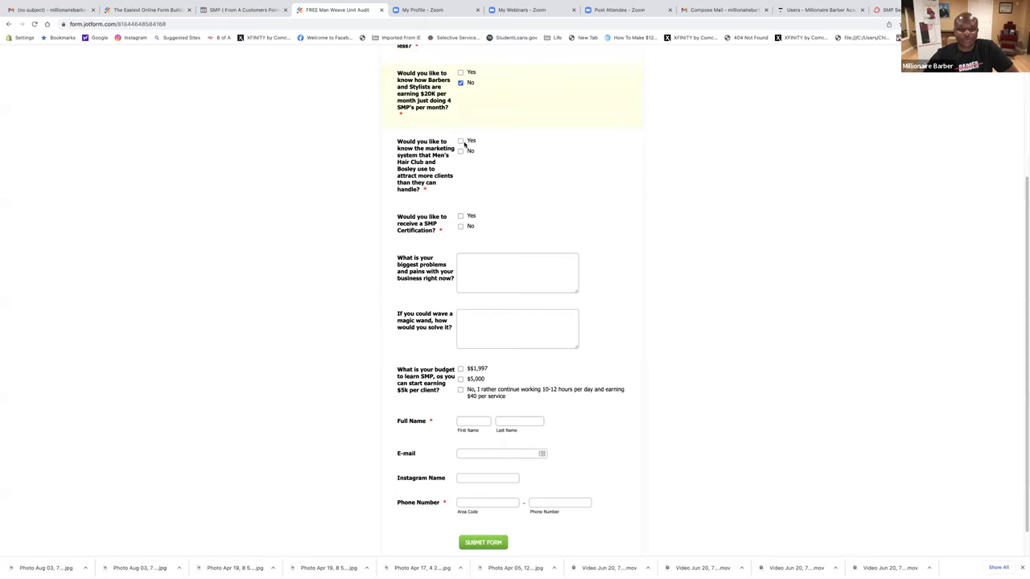
click(479, 264)
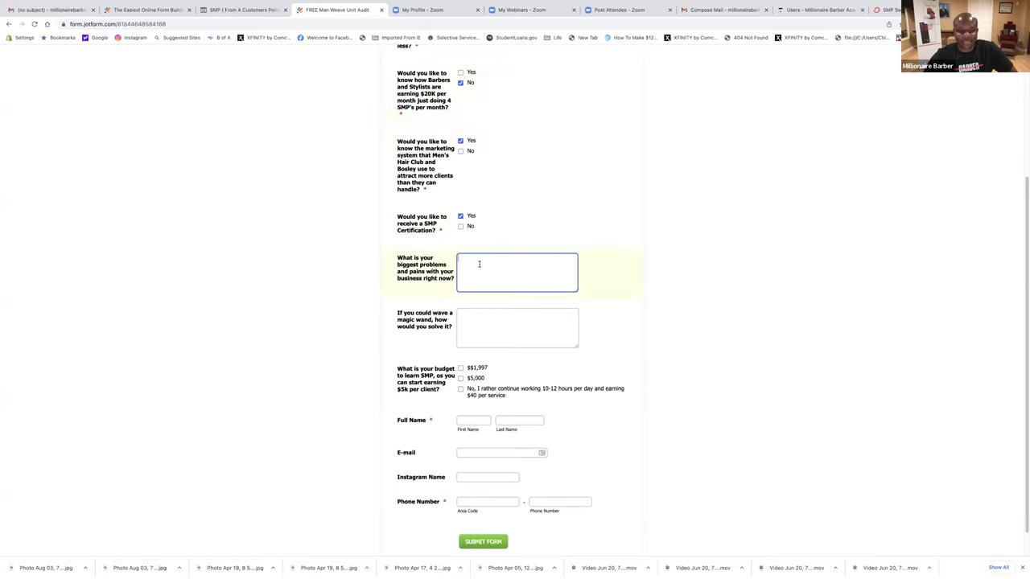
click(477, 312)
text(sadf)
scroll(434, 337, down, 1)
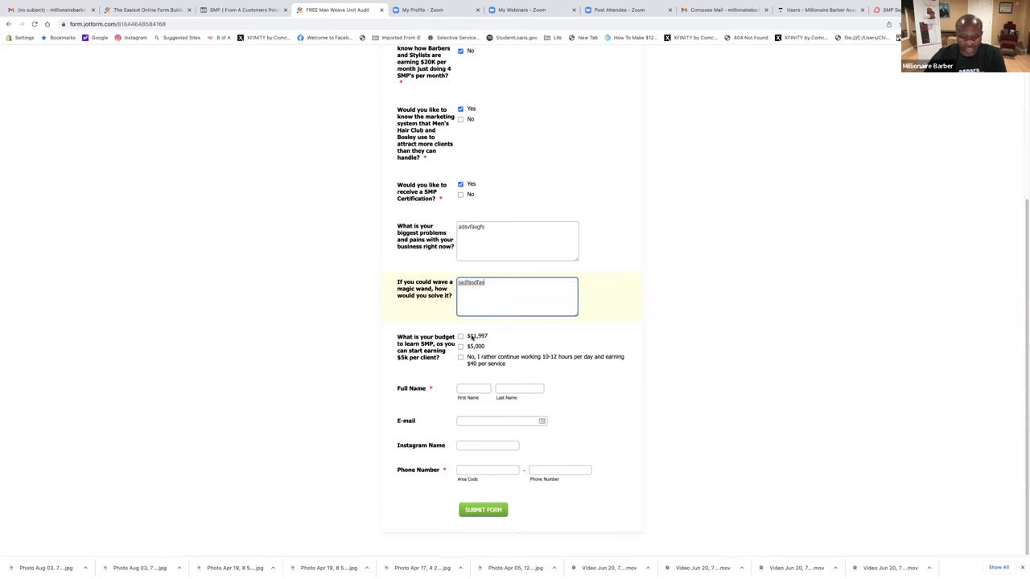
click(461, 337)
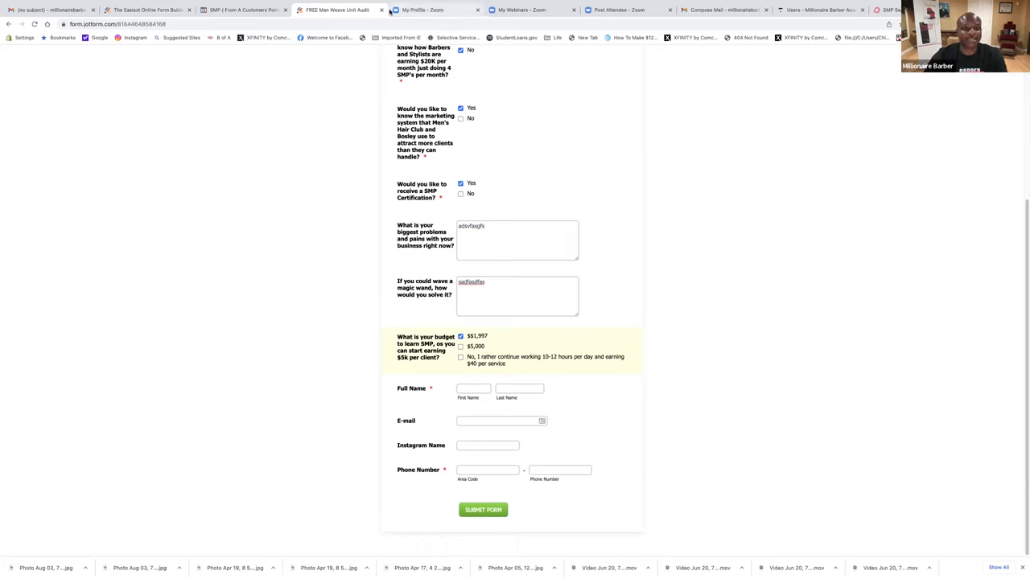
Close the quiz test, correct the budget question in Jotform to "so you can start earning" with a "$1,997" option, and open the publishing options.
click(254, 14)
click(341, 10)
click(145, 10)
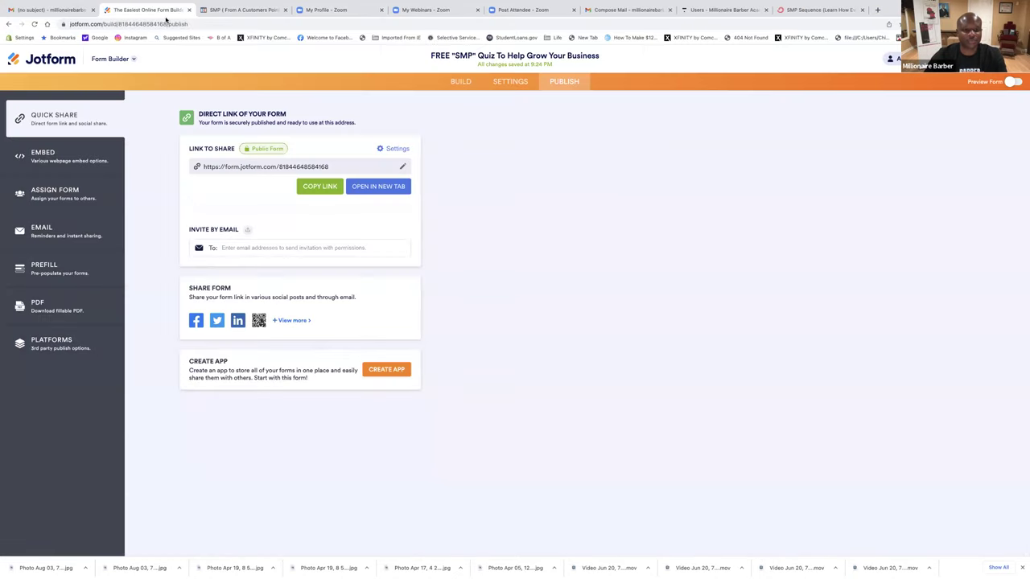
click(461, 82)
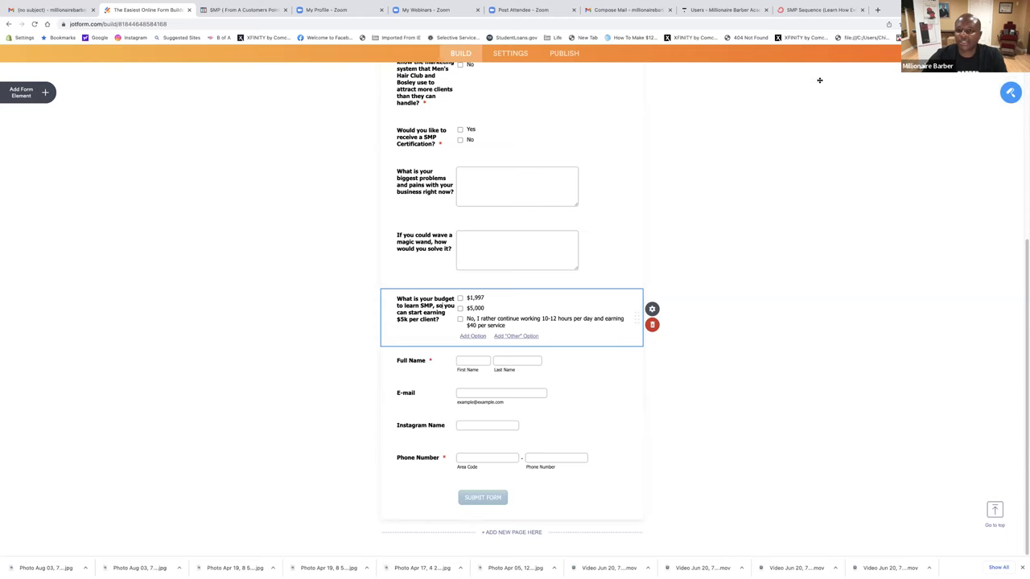
click(564, 54)
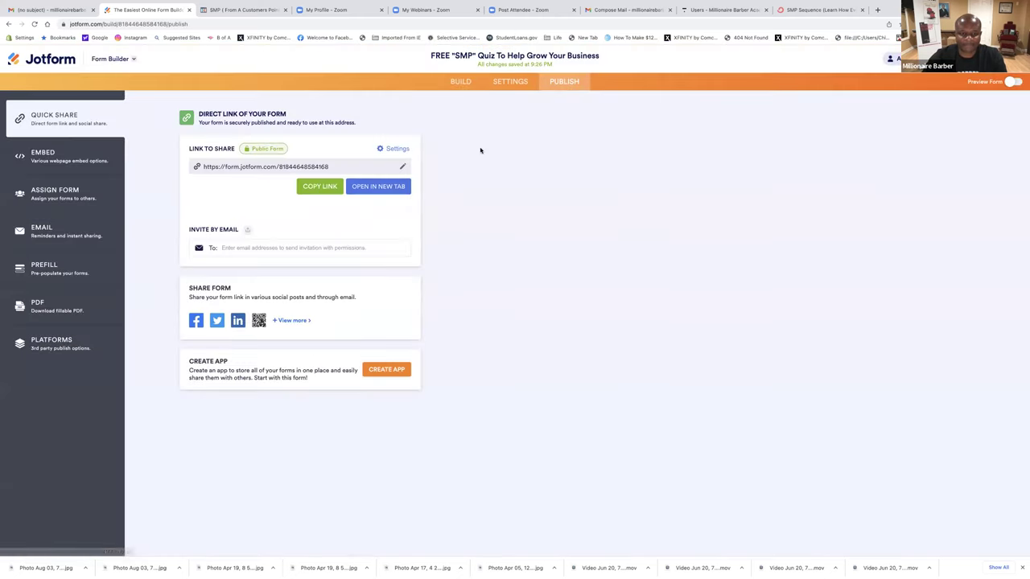
Change the quiz's submit button to the red button style and return to the publishing options.
click(460, 82)
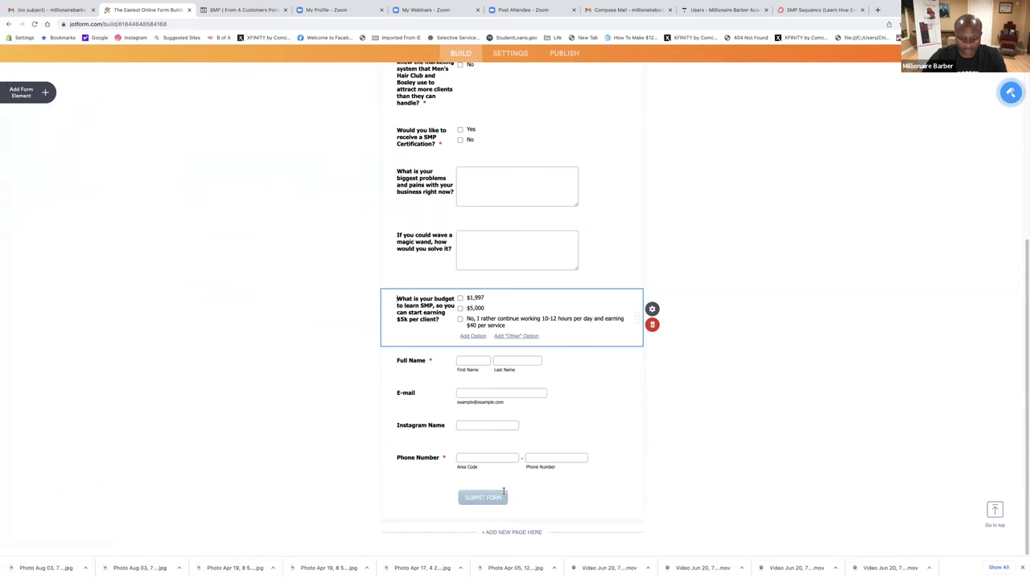
click(503, 492)
click(652, 489)
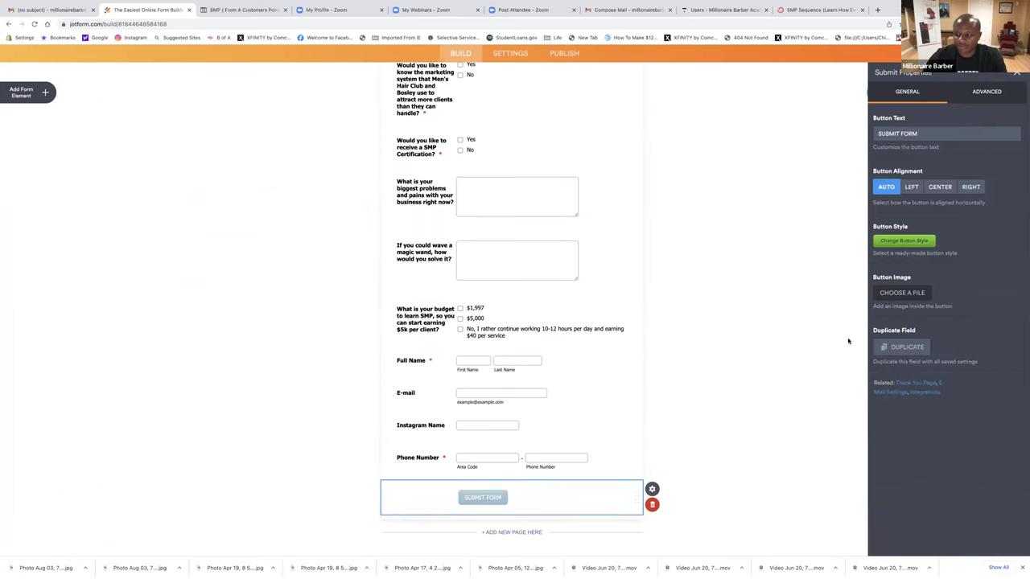
click(902, 241)
click(894, 351)
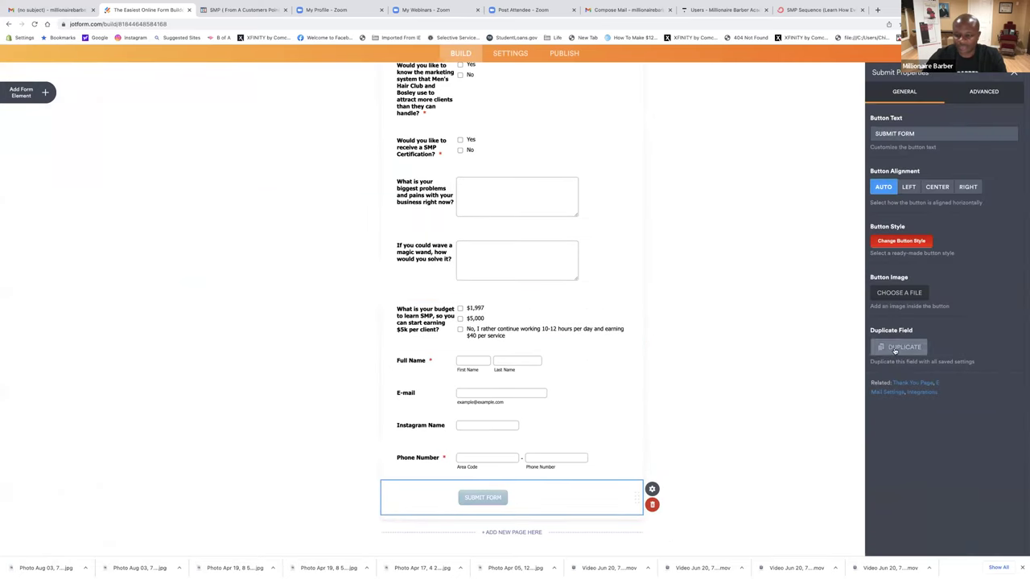
click(911, 243)
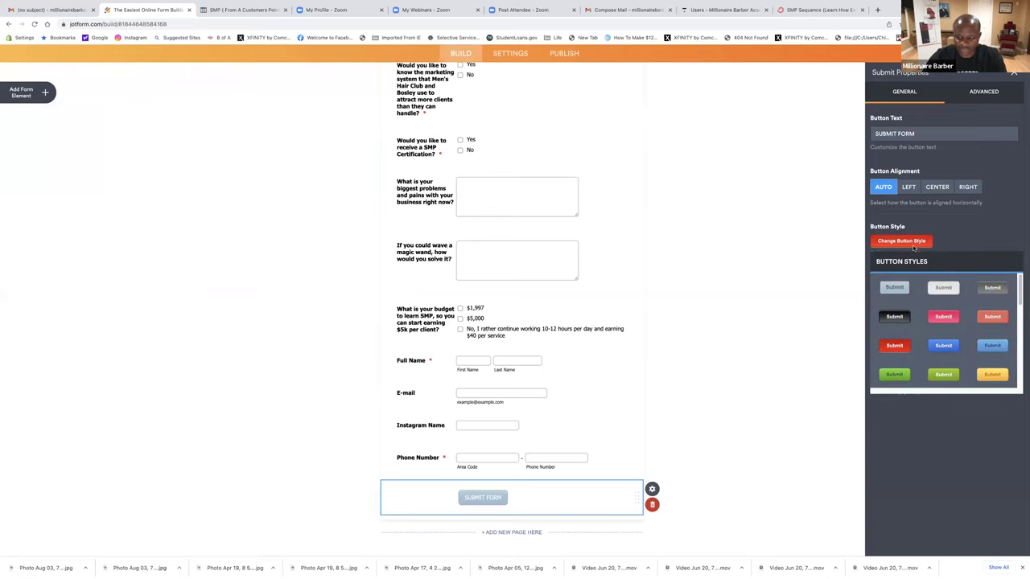
click(900, 348)
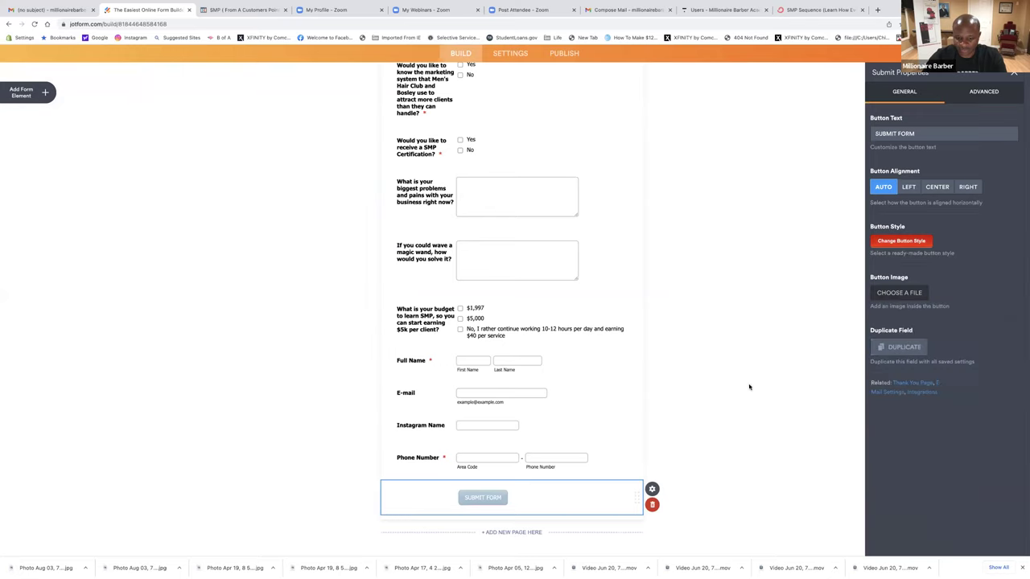
click(747, 386)
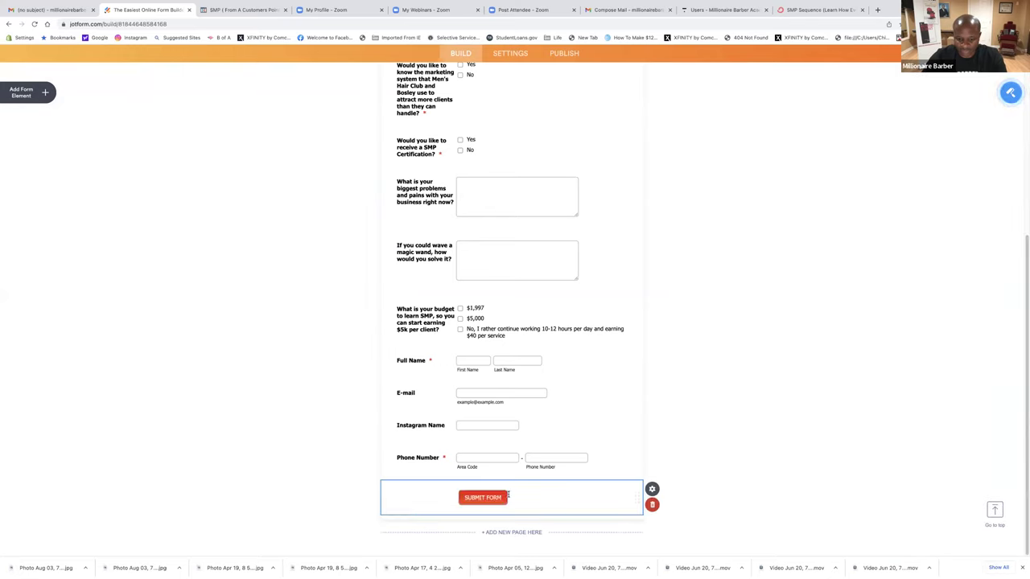
click(652, 490)
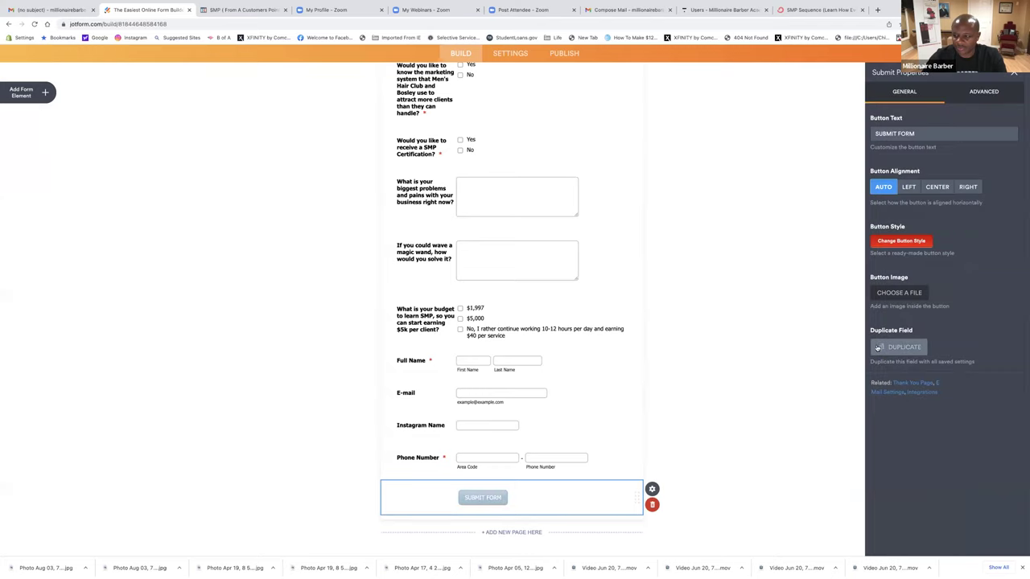
click(770, 335)
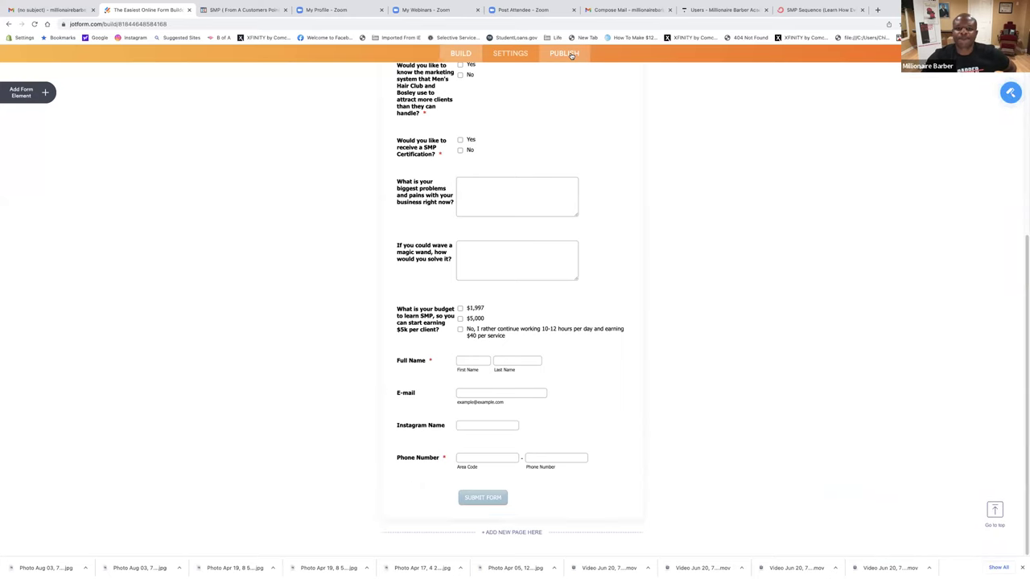
click(564, 53)
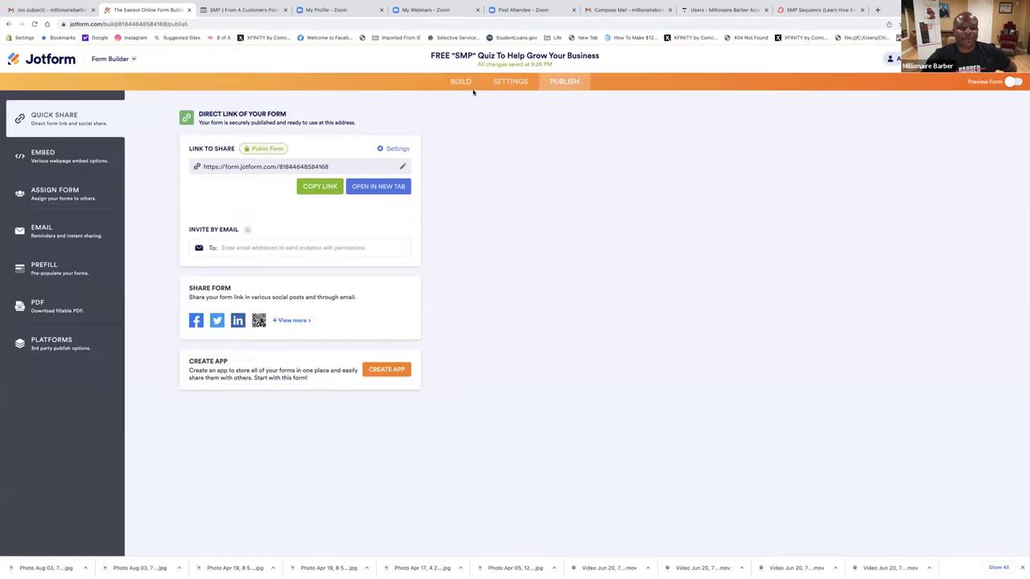
Delete the quiz question about barbers and stylists earning $20K per month, check the remaining fields, and return to the publishing options.
click(460, 81)
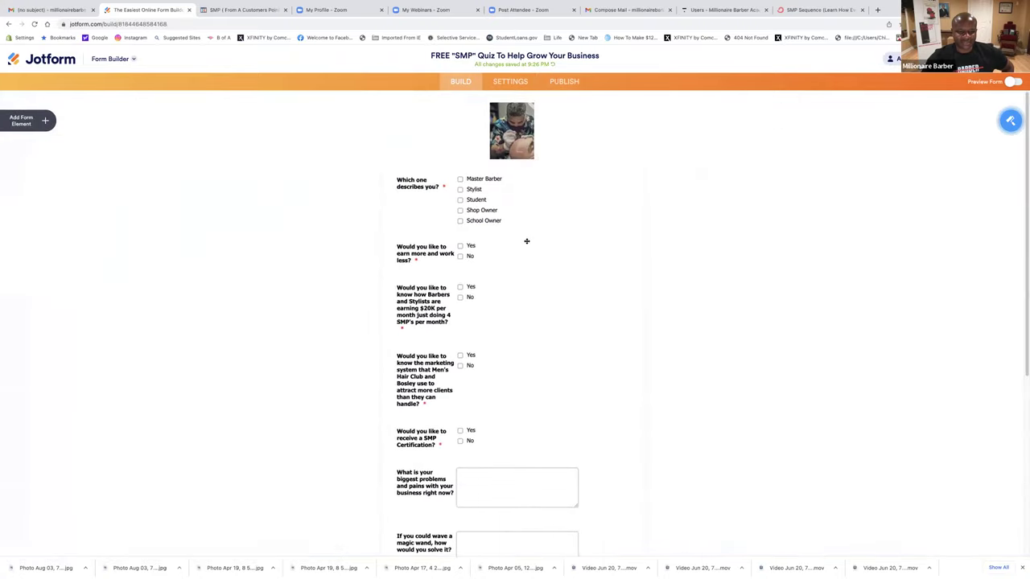
scroll(526, 240, down, 1)
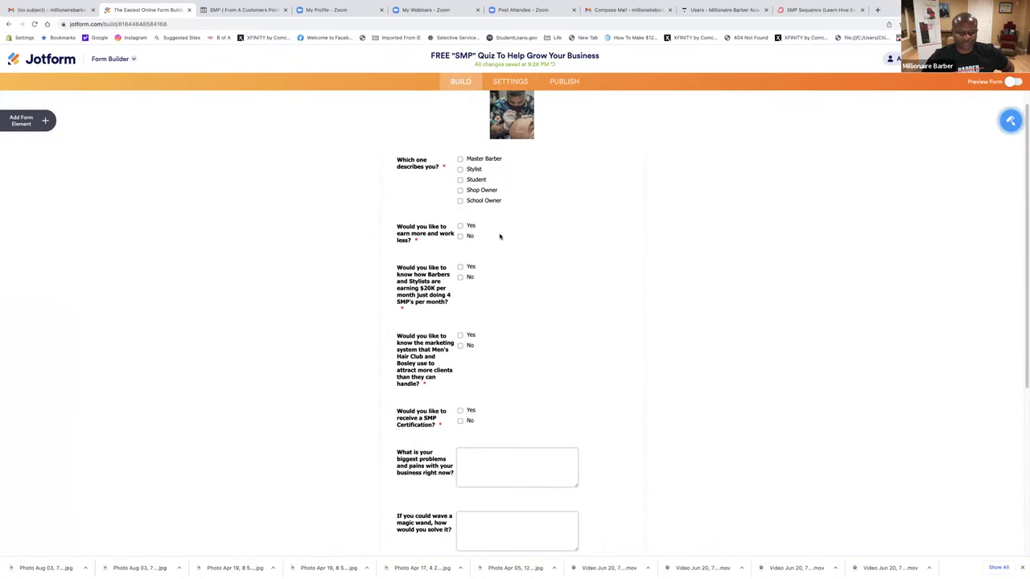
scroll(500, 236, down, 3)
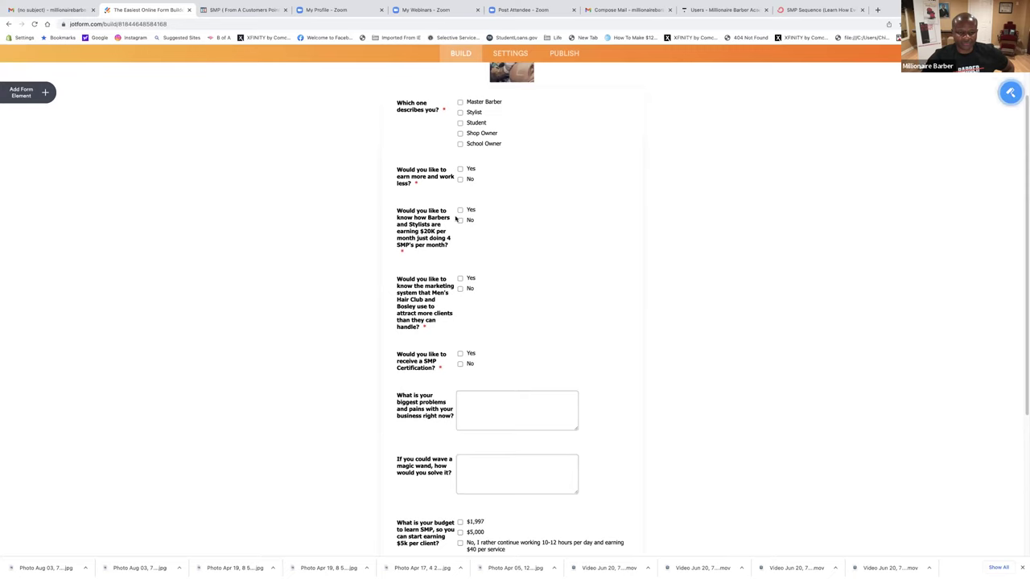
click(434, 225)
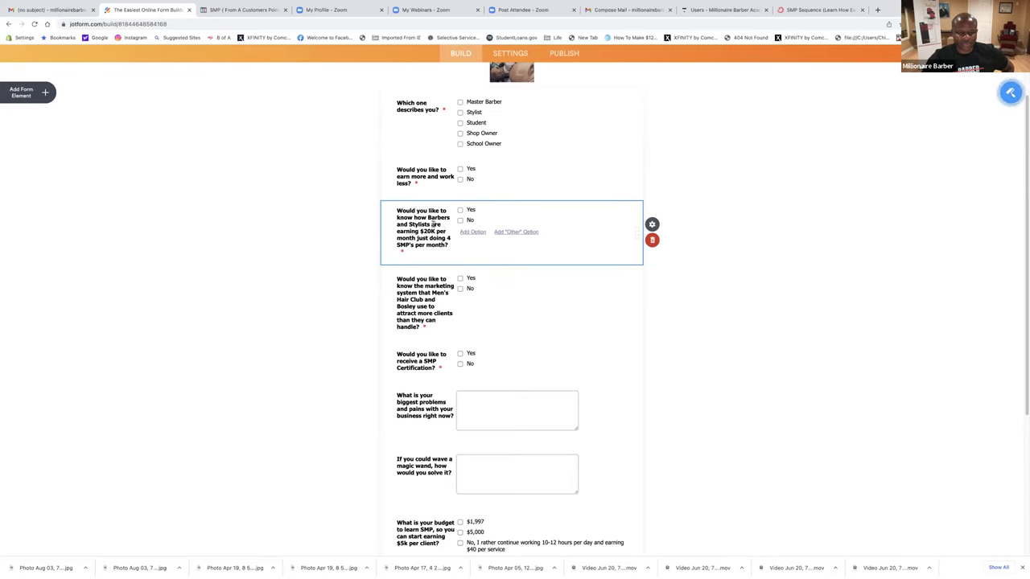
click(652, 240)
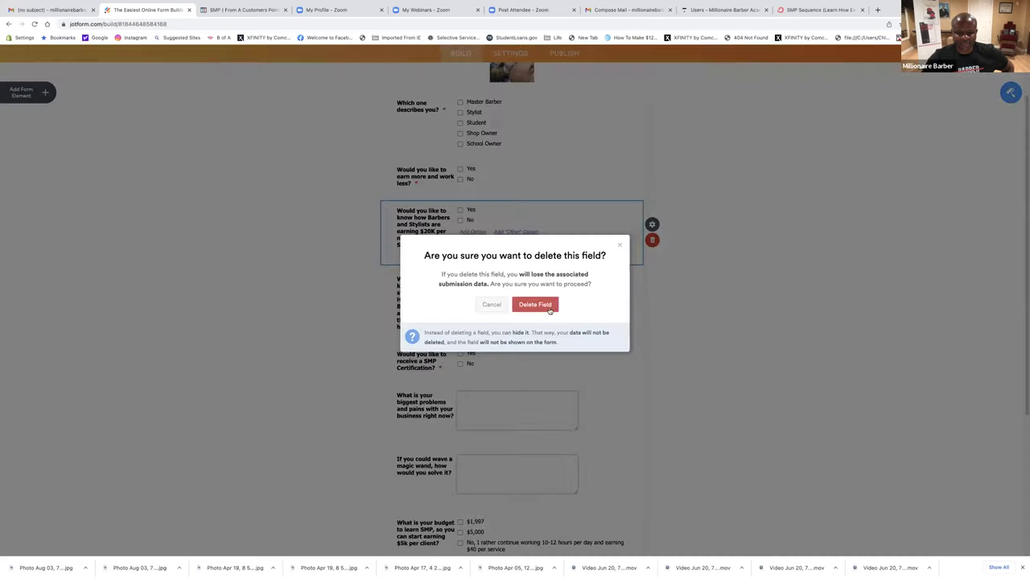
click(541, 306)
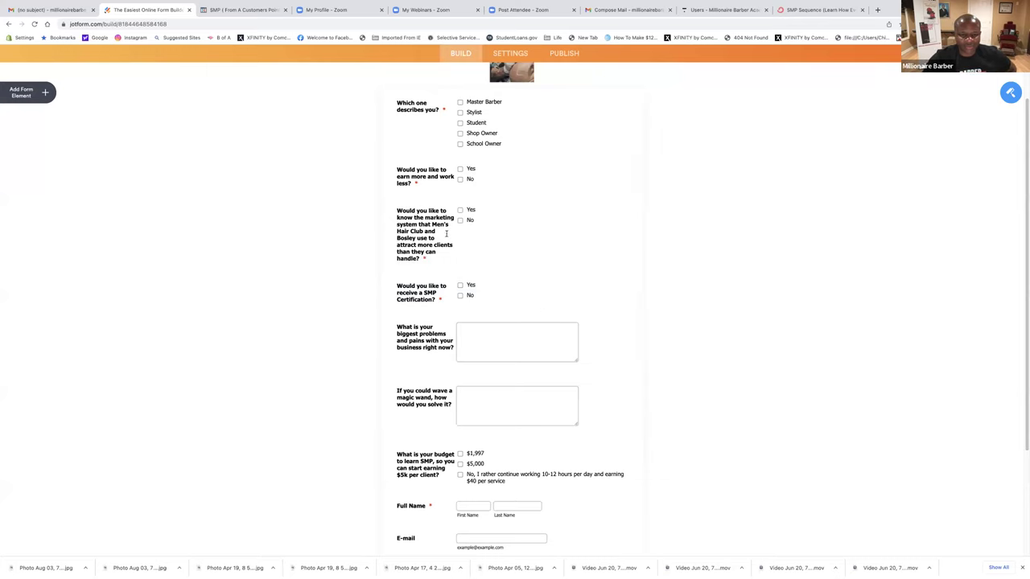
scroll(445, 253, down, 1)
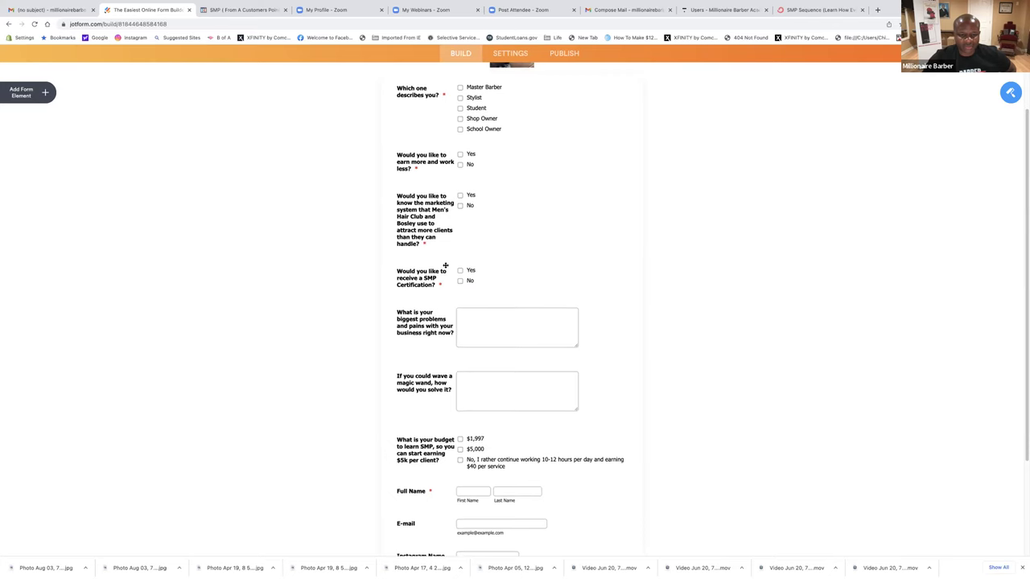
scroll(444, 265, down, 2)
scroll(451, 270, down, 6)
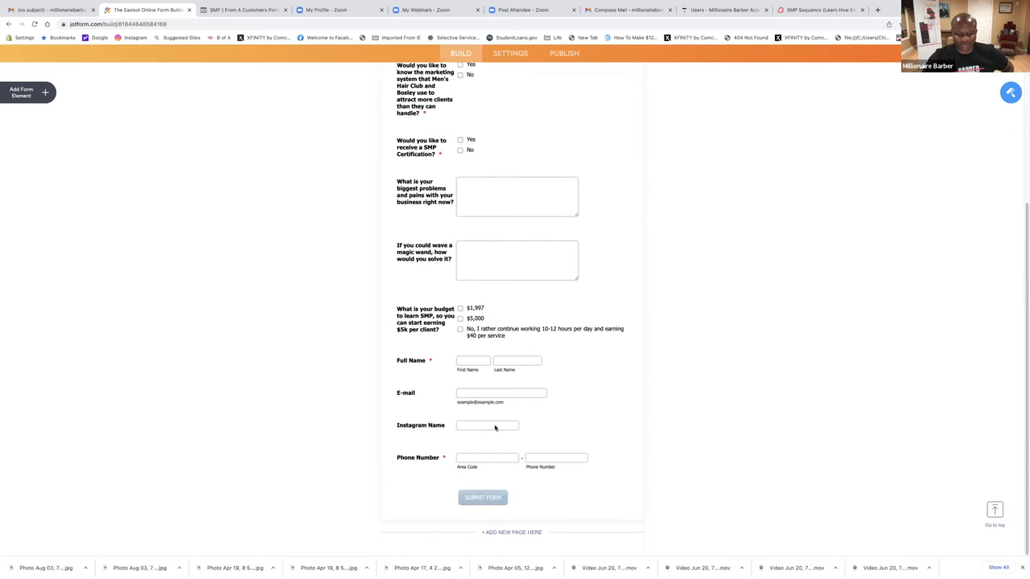
click(495, 424)
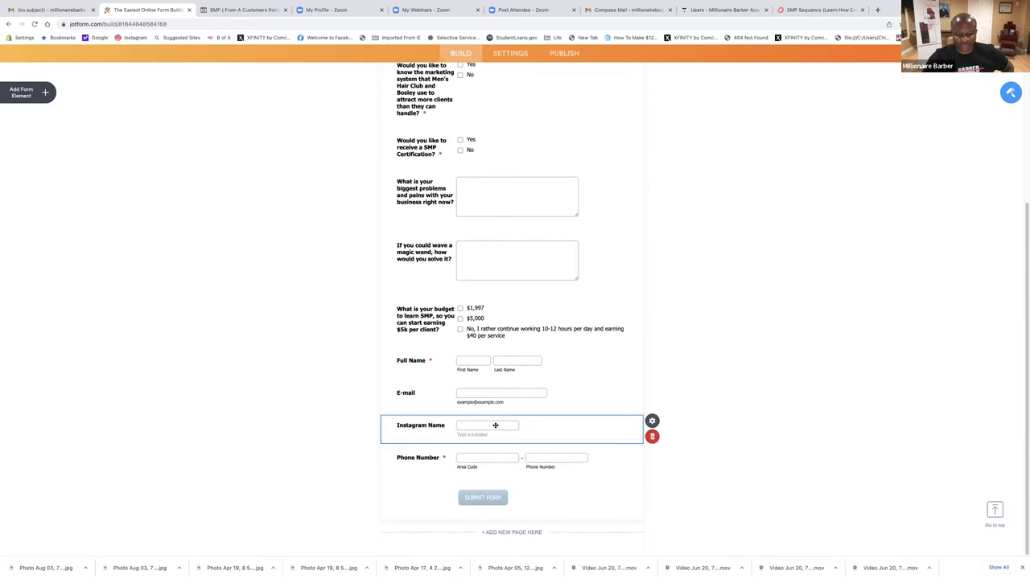
click(707, 322)
click(564, 53)
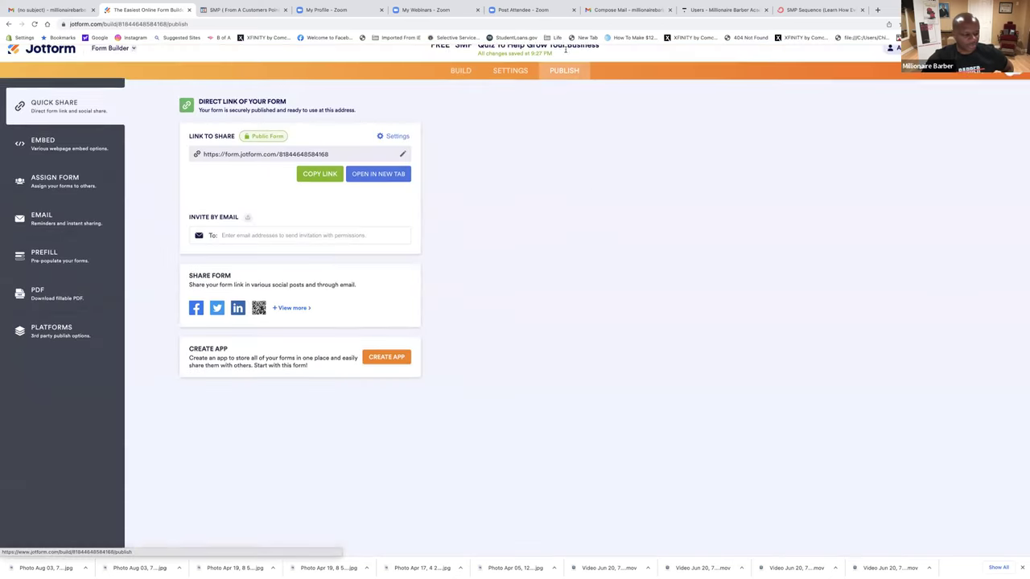
Copy the sales page's headline "I'm Looking For Motivated Barbers and Stylists Who" and use it as the page's SEO title.
click(239, 10)
scroll(593, 199, up, 5)
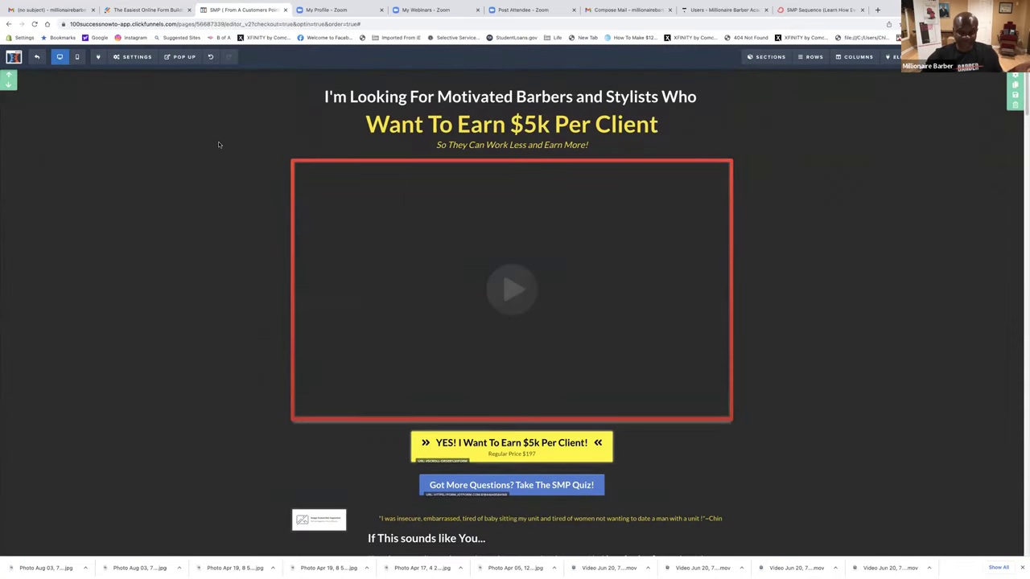
scroll(394, 171, down, 1)
scroll(400, 191, up, 1)
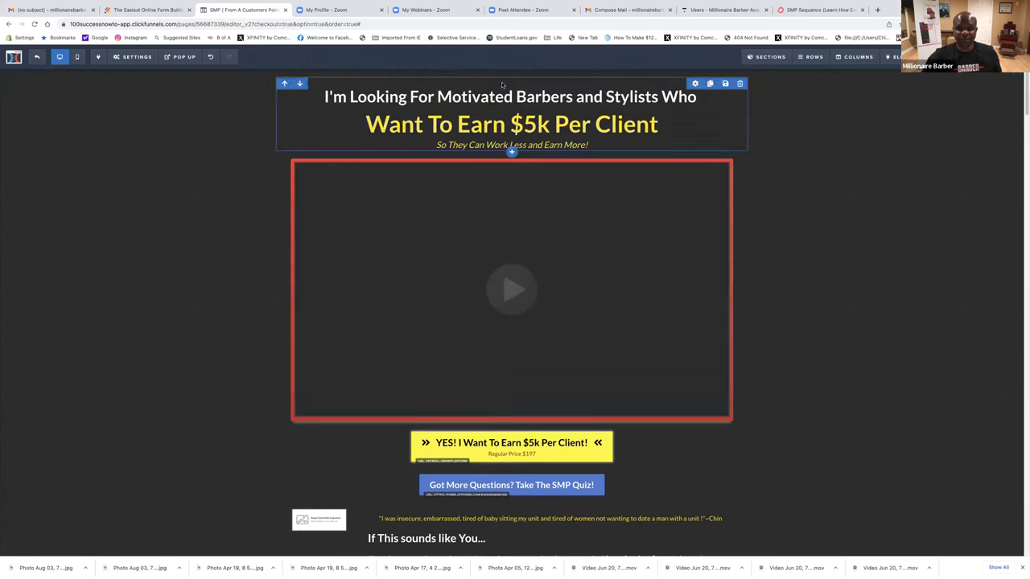
triple_click(579, 97)
key(ctrl+c)
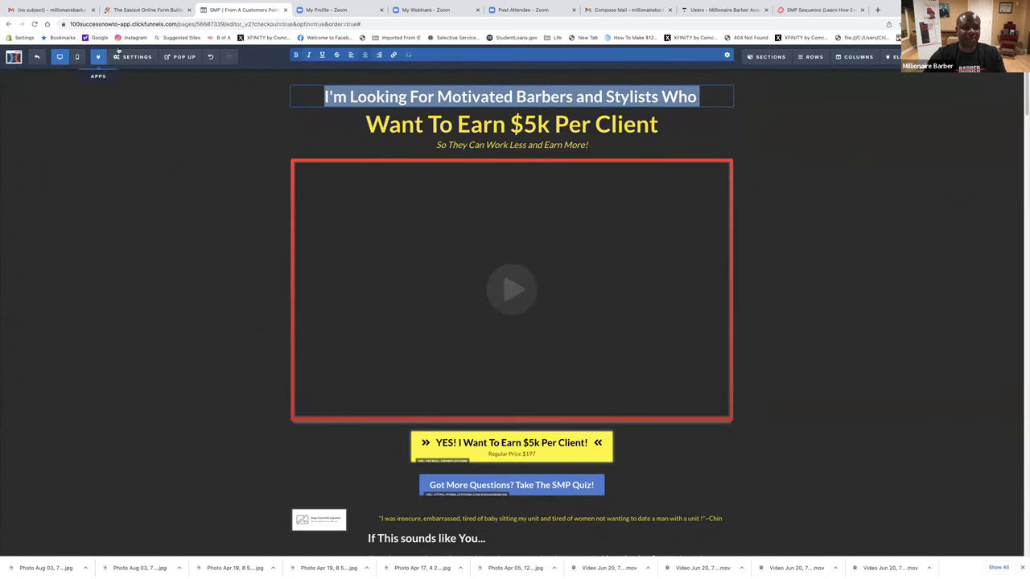
mouse_move(125, 58)
click(136, 93)
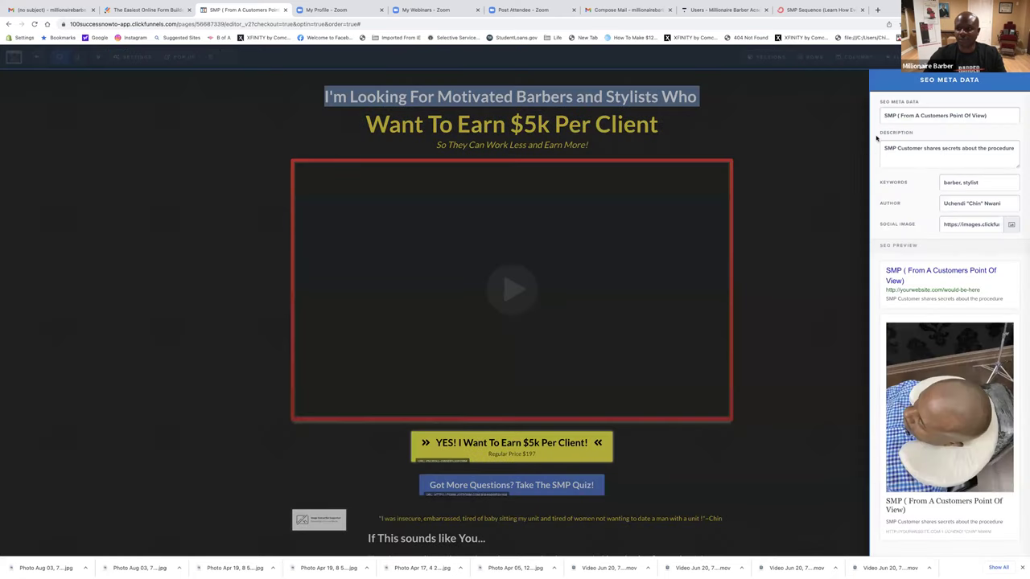
triple_click(913, 115)
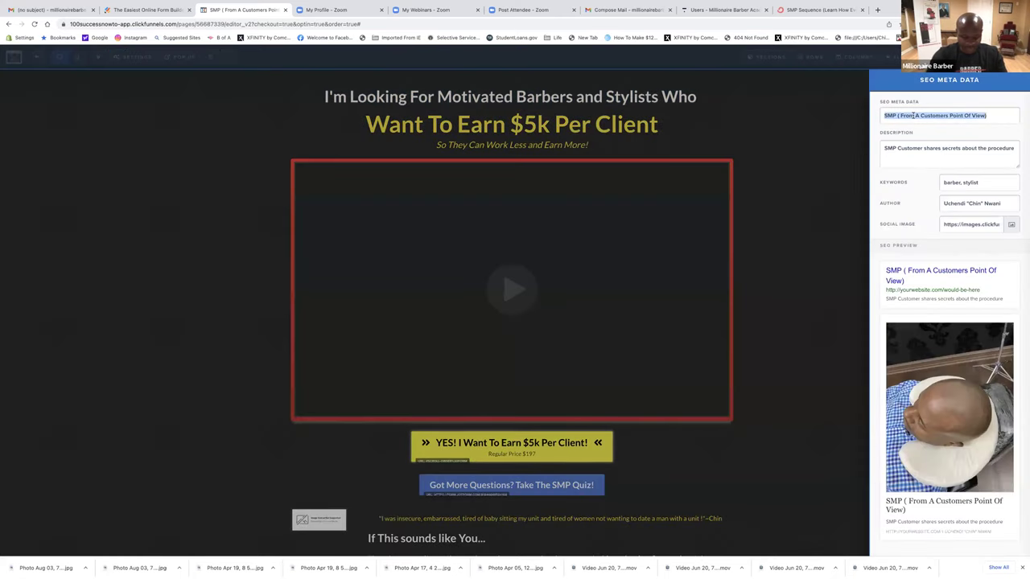
key(ctrl+v)
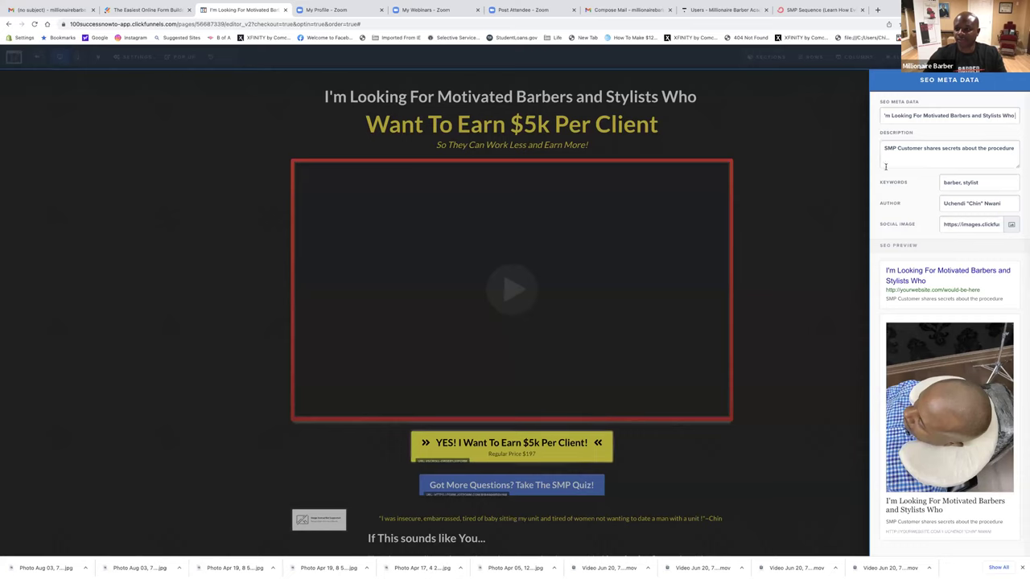
Set the sales page's SEO social image to the photo of the artist treating a scalp and the author to "New Style".
click(1011, 226)
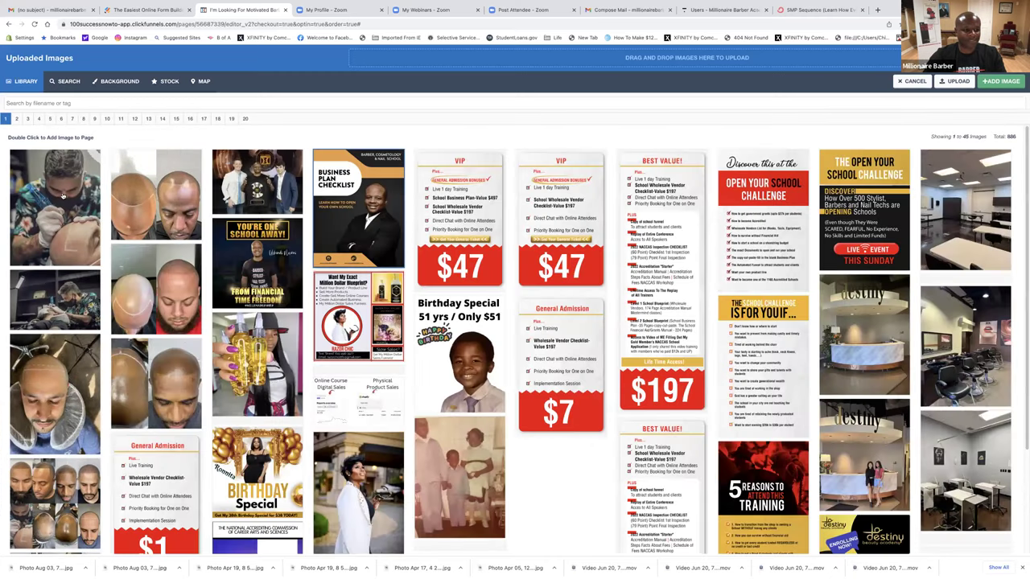
double_click(63, 196)
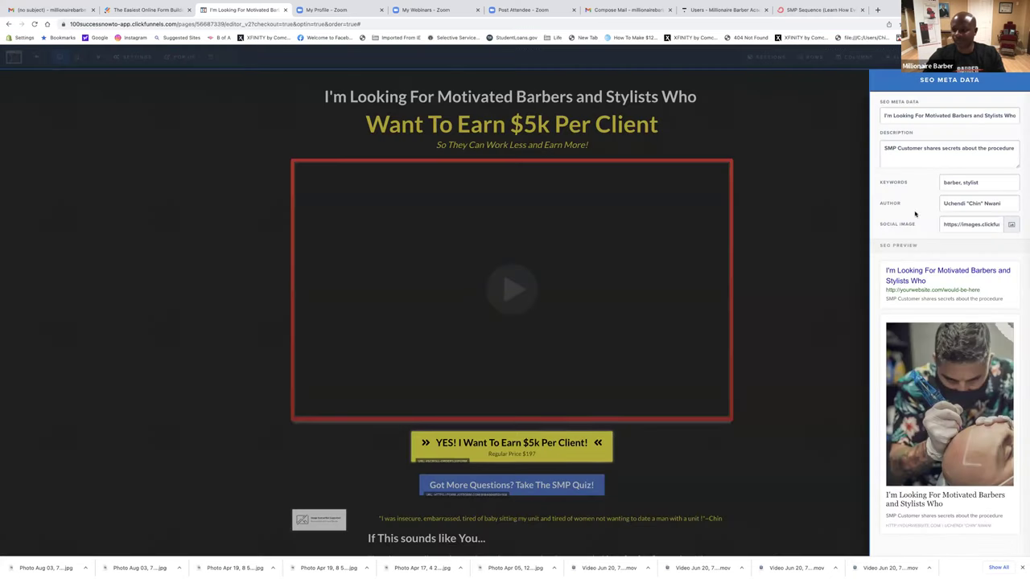
triple_click(991, 202)
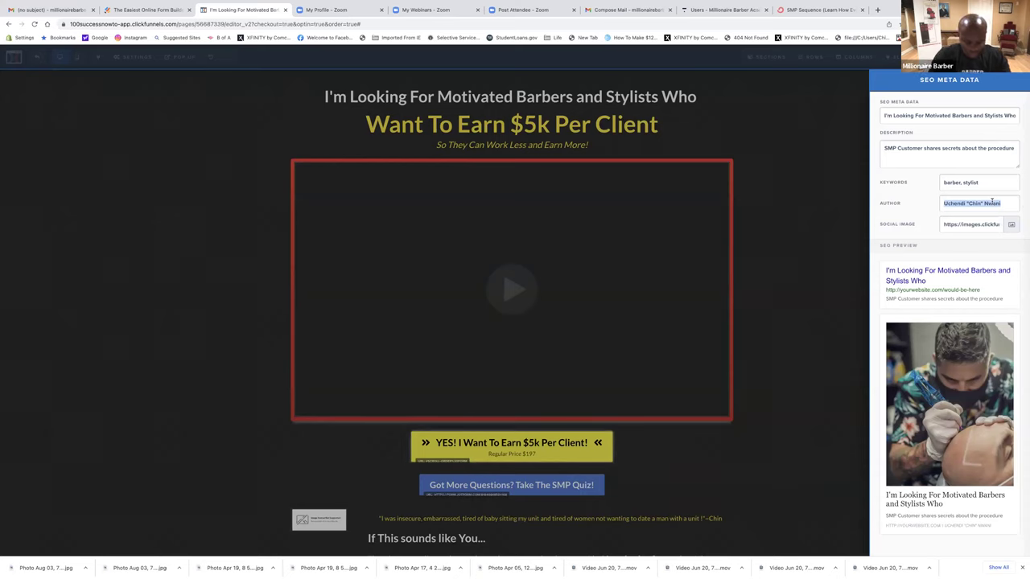
text(New Style)
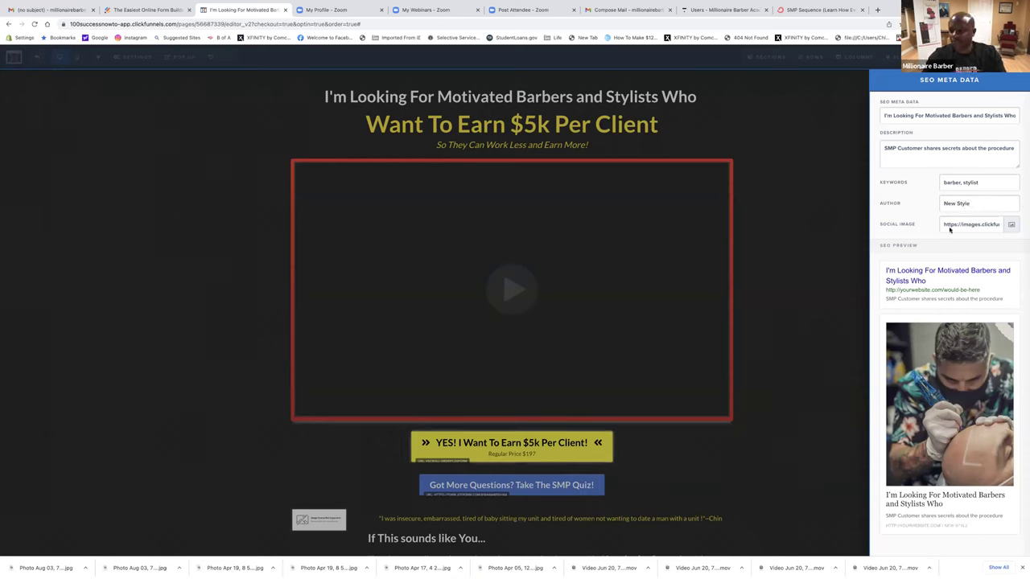
click(842, 218)
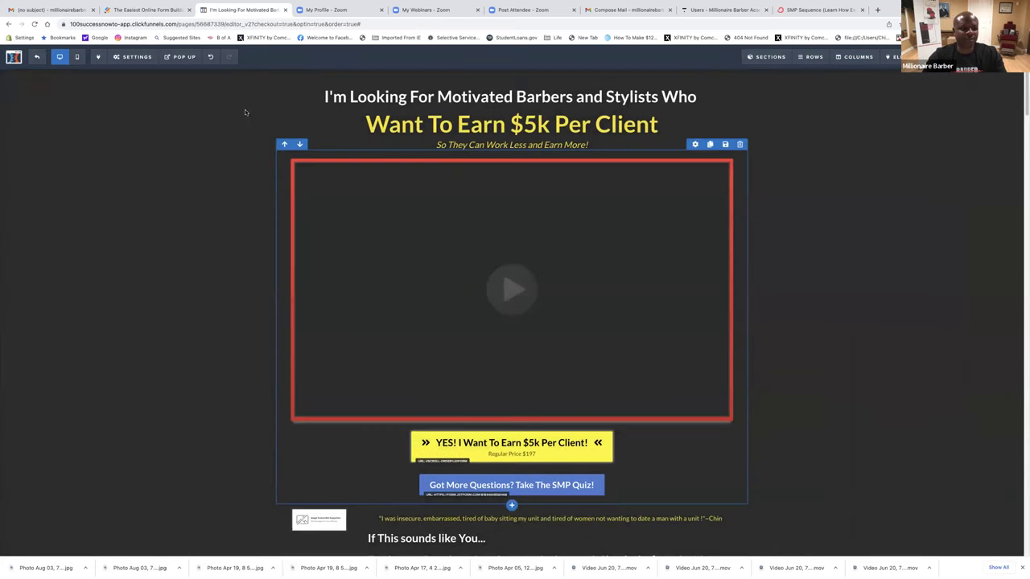
Copy the yellow headline "Want To Earn $5k Per Client" and append it to the page's SEO title.
click(412, 126)
triple_click(412, 125)
key(ctrl+c)
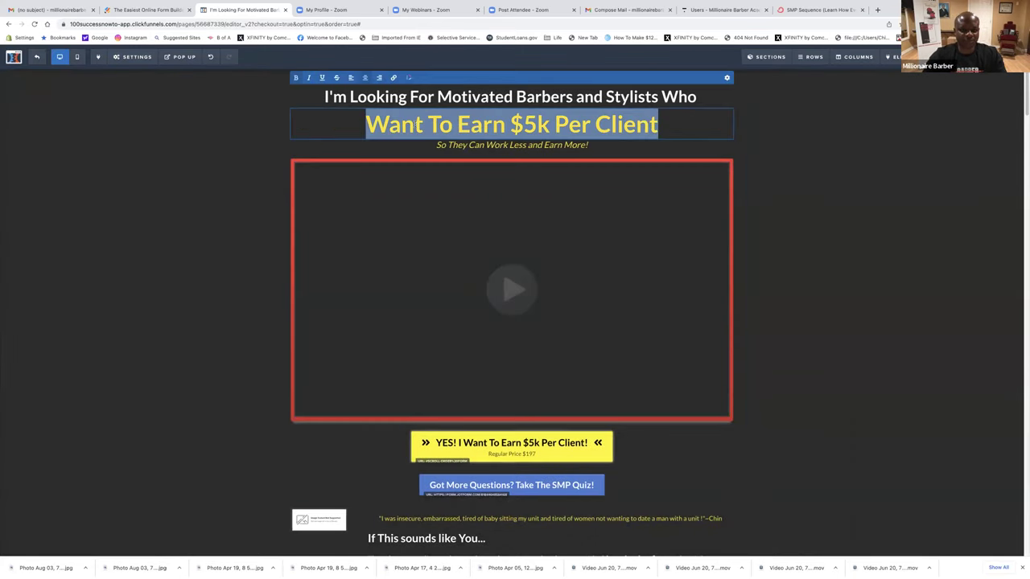
click(133, 56)
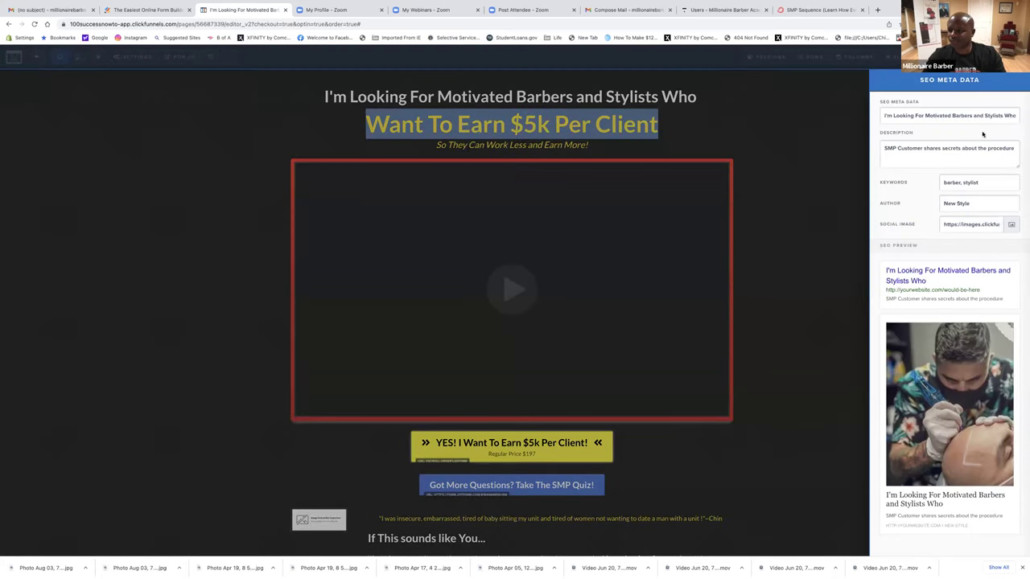
click(996, 115)
key(End)
key(ctrl+v)
Replace the SEO description with the full SEO title, "I'm Looking For Motivated Barbers and Stylists Who Want To Earn $5k Per Client".
key(ctrl+a)
key(ctrl+c)
click(942, 153)
key(ctrl+a)
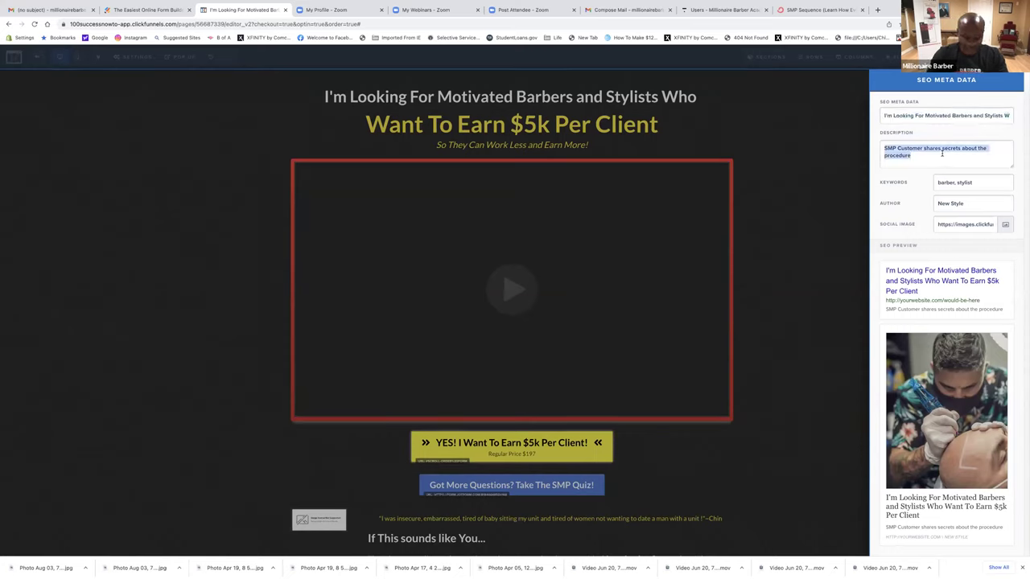
key(ctrl+v)
click(814, 194)
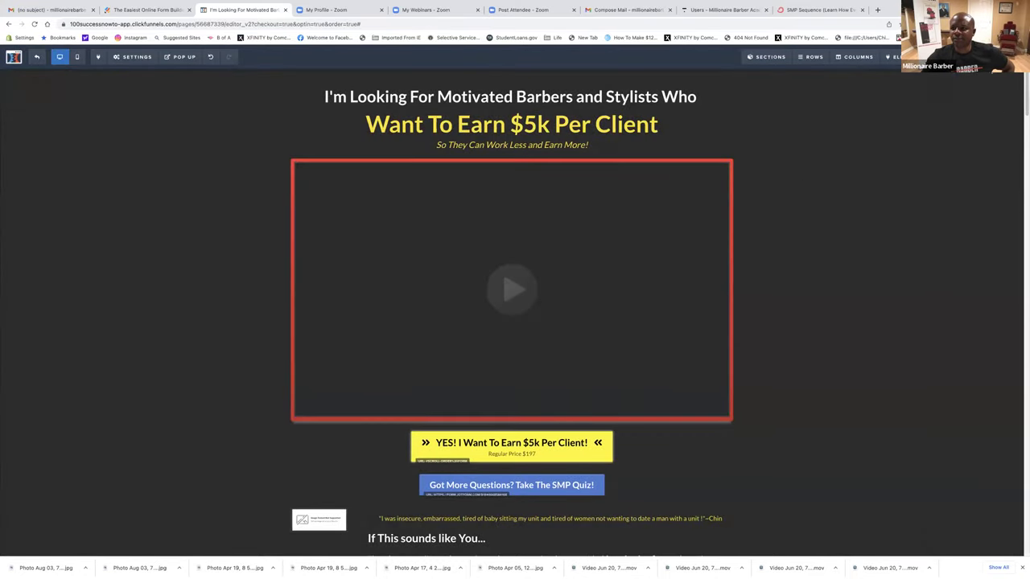
Replace the missing image beside "If This sounds like You..." with the before-and-after photo of the man in the red shirt.
scroll(464, 335, down, 3)
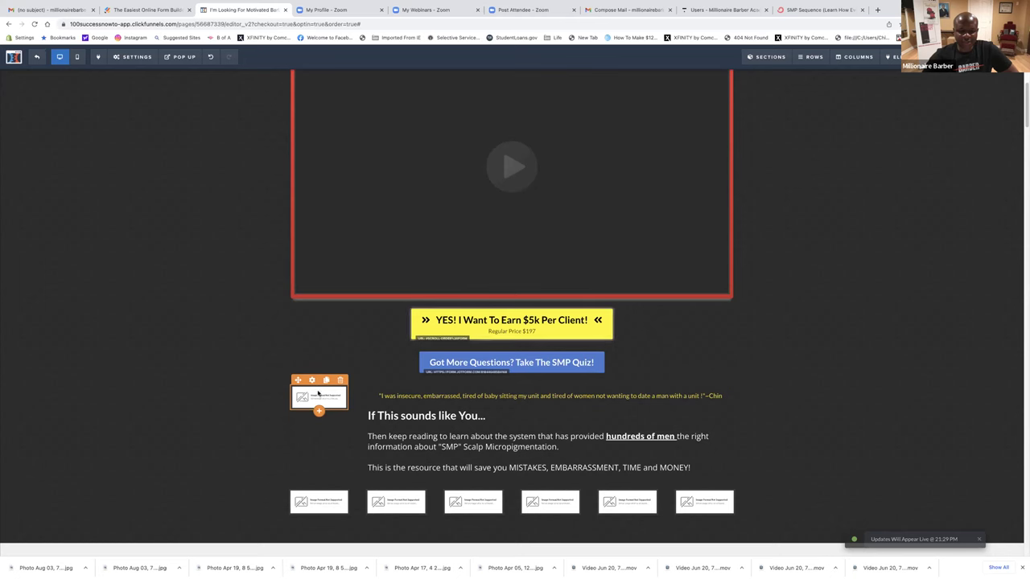
scroll(418, 236, down, 5)
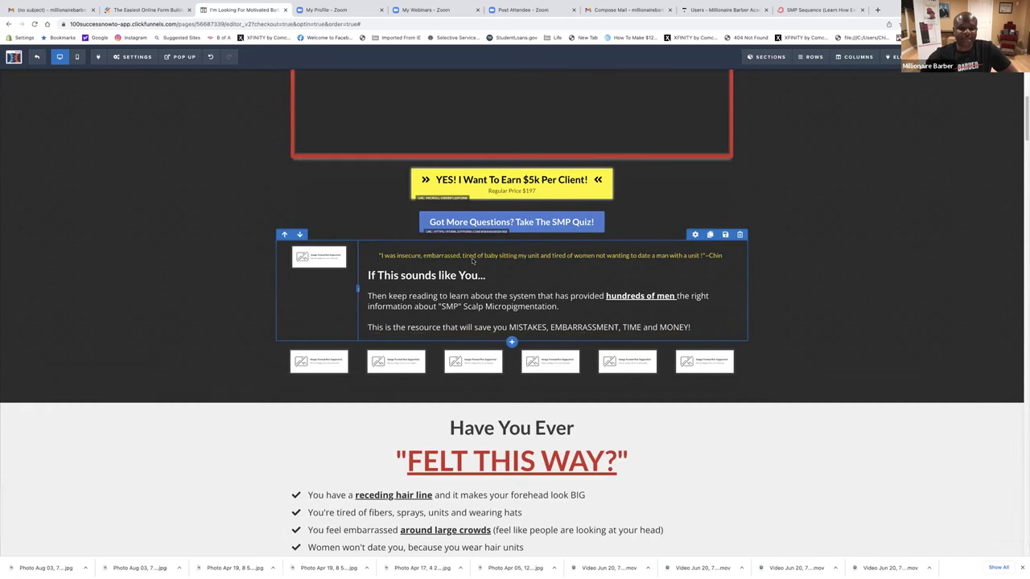
scroll(418, 236, down, 1)
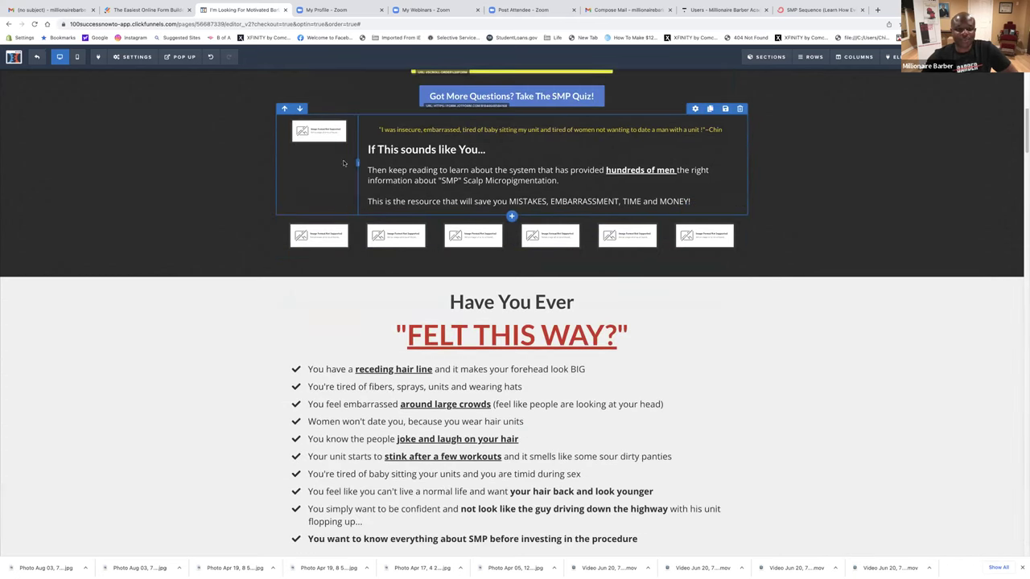
click(312, 115)
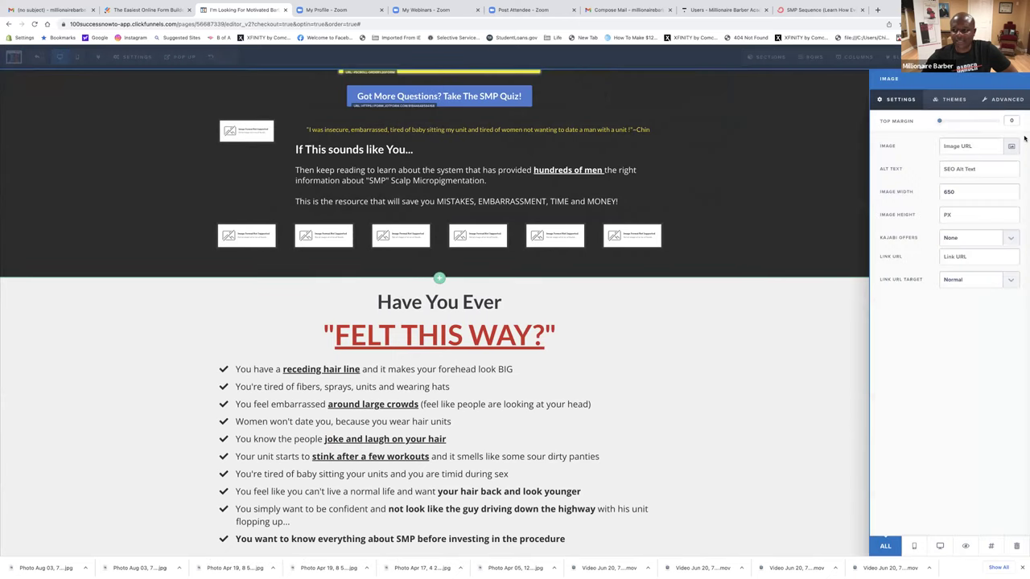
click(1010, 147)
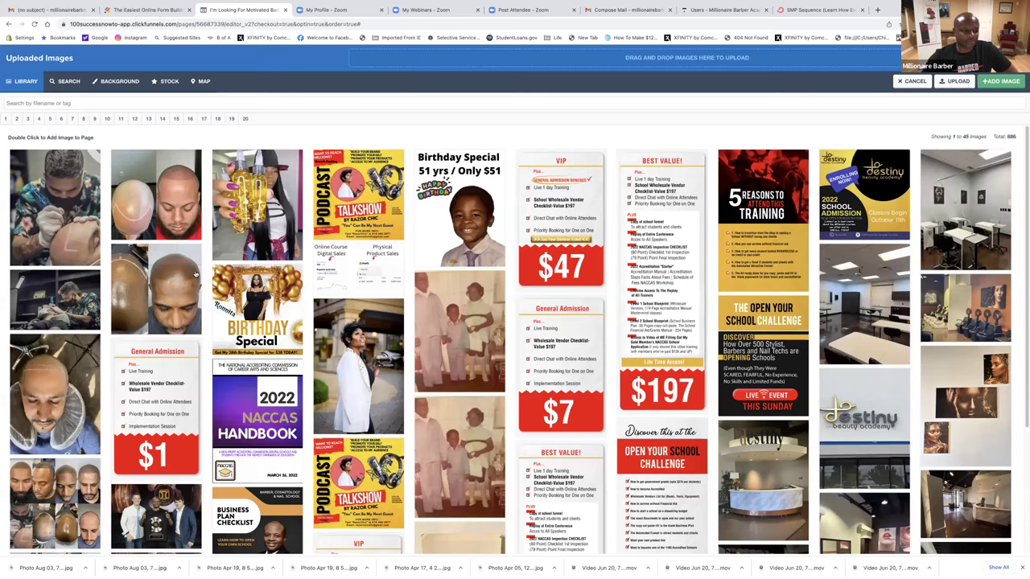
click(159, 209)
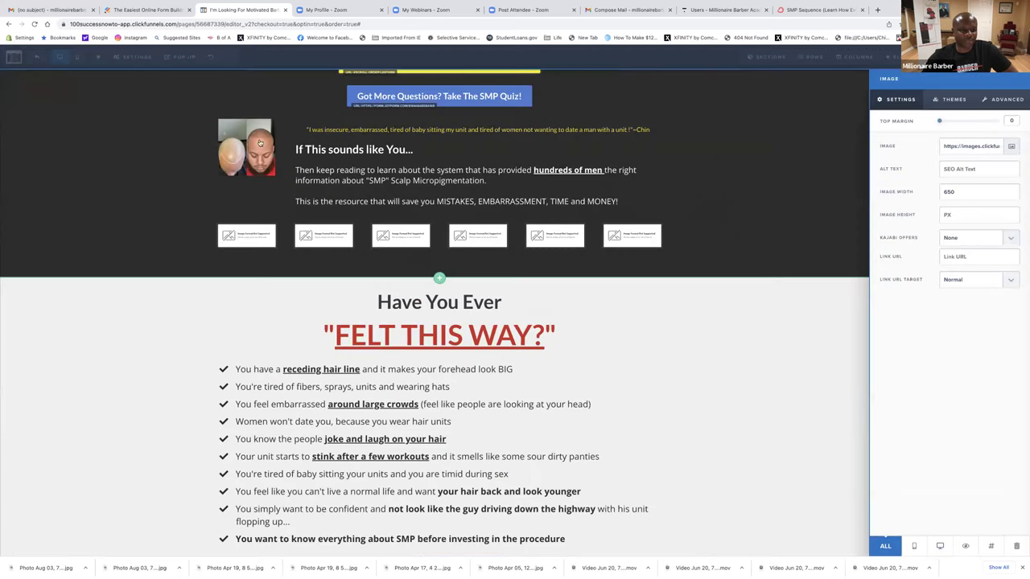
Fill the first placeholder in the six-image row with the before-and-after photo of the man looking down from the image library.
click(261, 242)
click(314, 220)
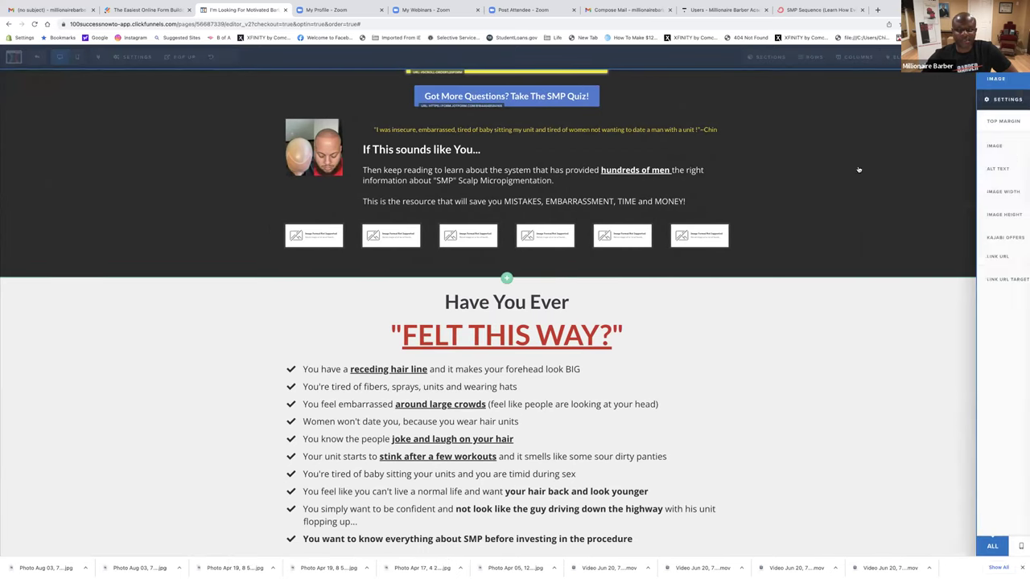
click(1007, 149)
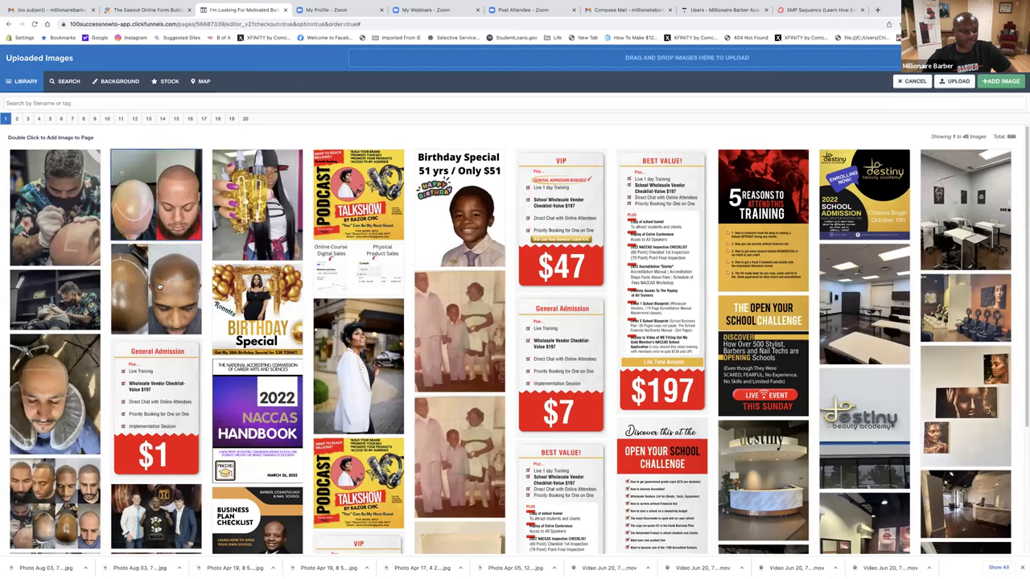
double_click(156, 290)
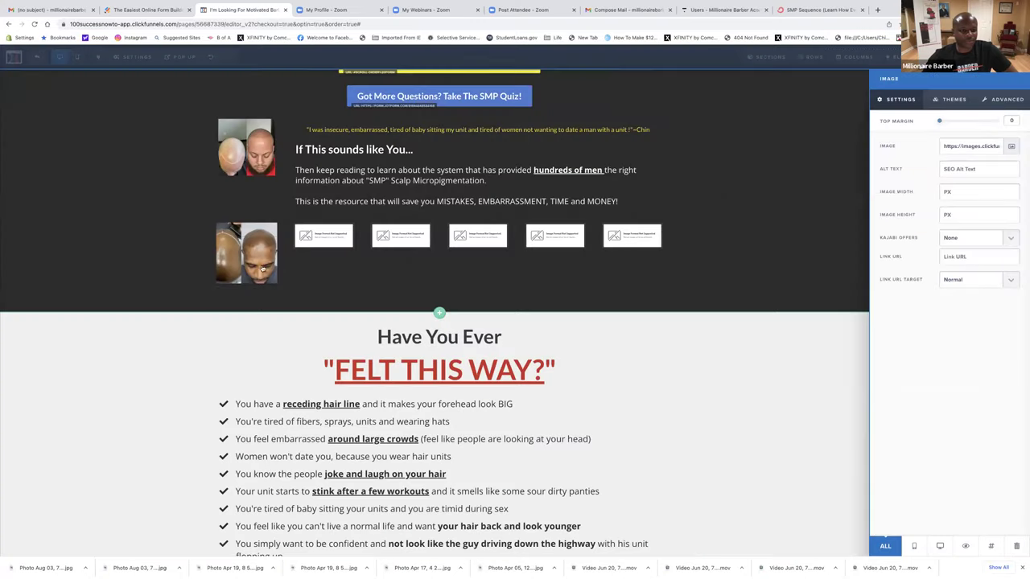
Fill the second placeholder in the six-image row with the before-and-after photo showing the thinning crown.
click(348, 235)
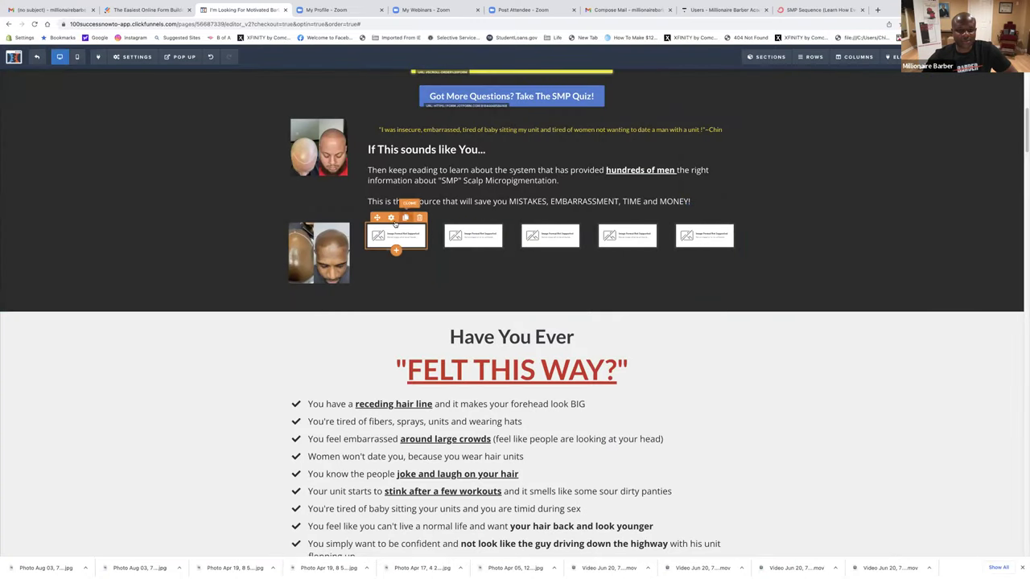
click(392, 219)
click(1012, 146)
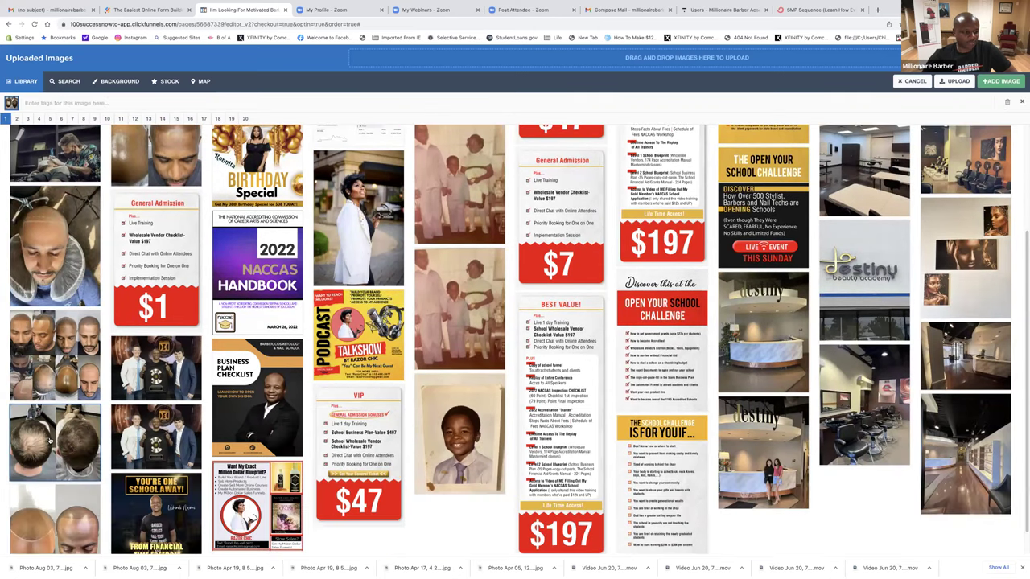
double_click(49, 391)
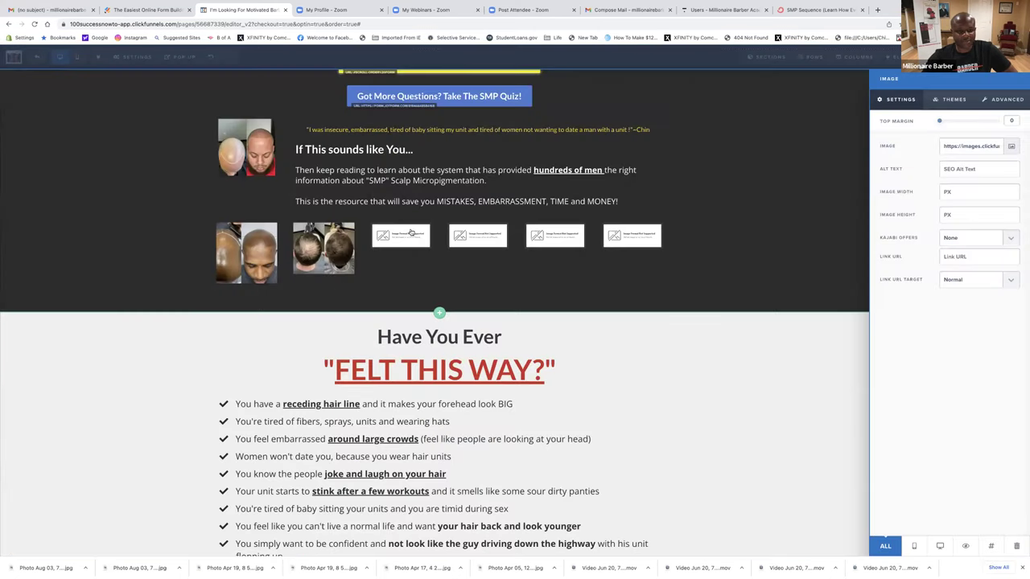
click(314, 287)
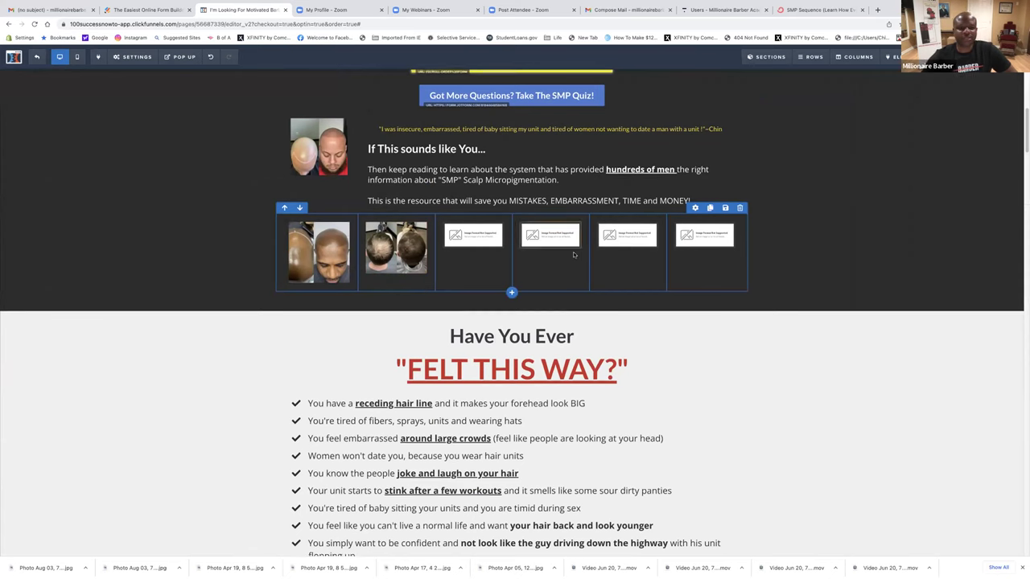
Change the "Have You Ever" heading above "FELT THIS WAY?" to "Has Your Clients Ever".
scroll(416, 217, up, 2)
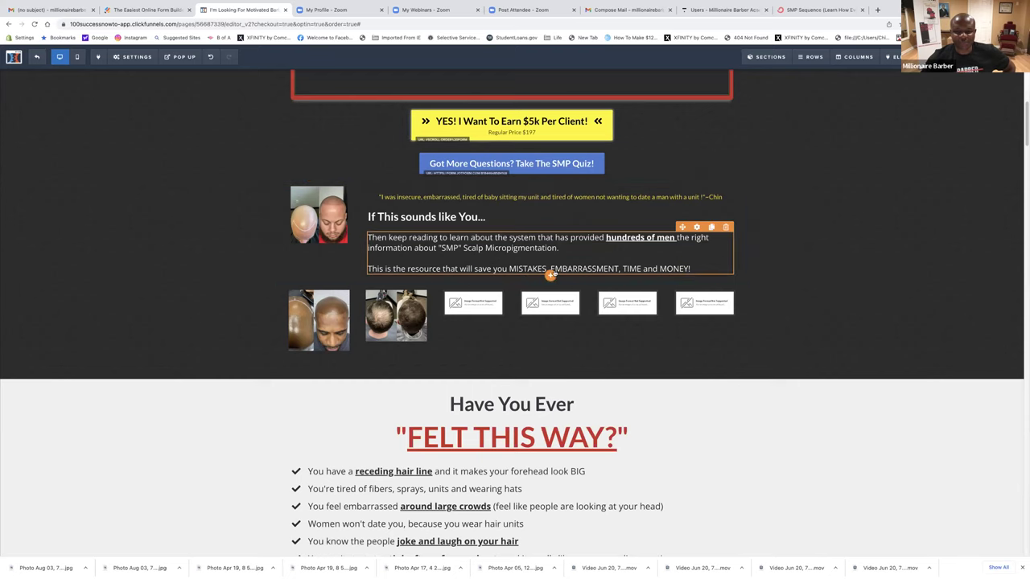
scroll(667, 272, down, 5)
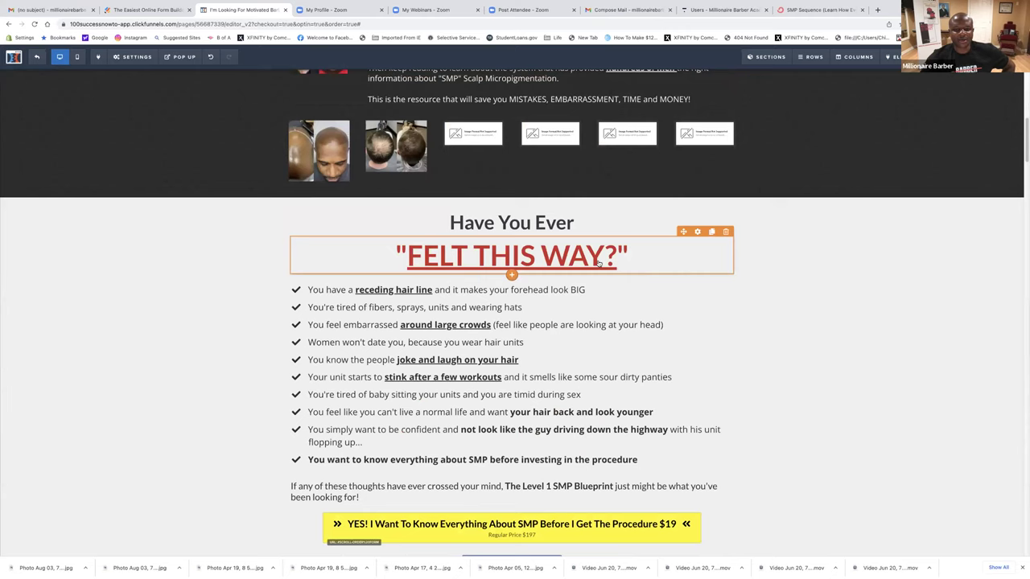
scroll(506, 251, down, 1)
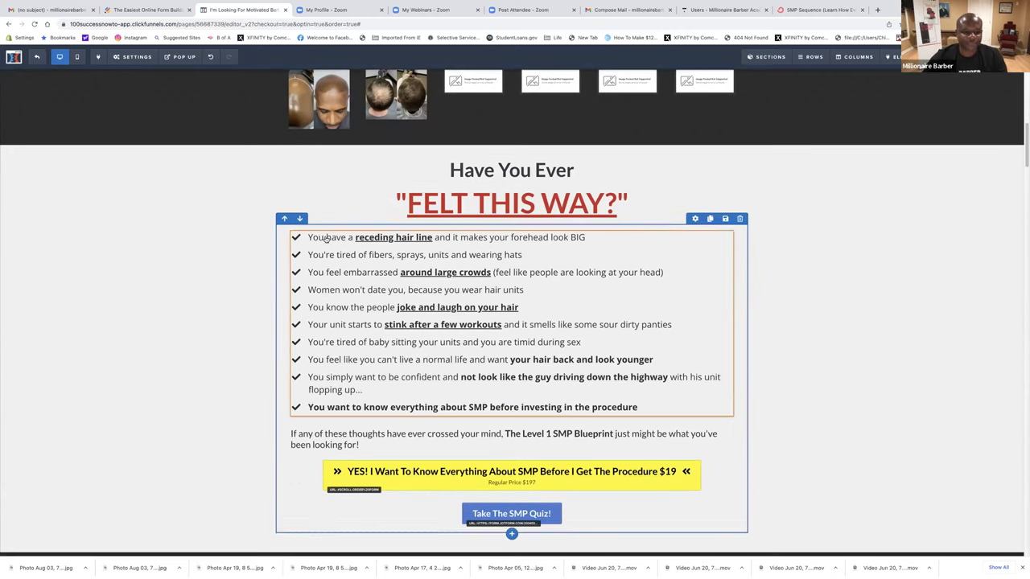
click(475, 198)
click(490, 170)
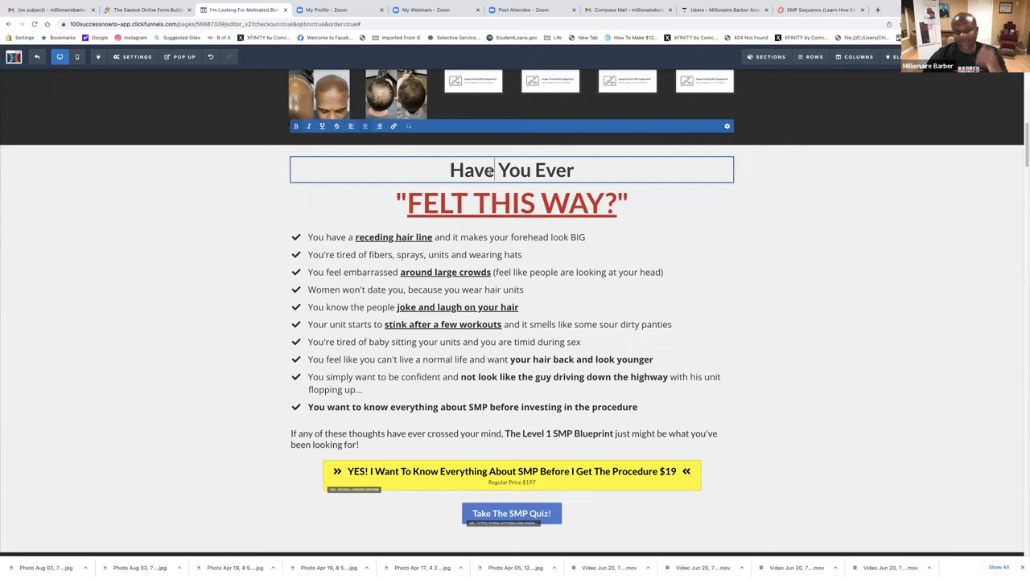
key(BackSpace)
key(BackSpace)
text(s)
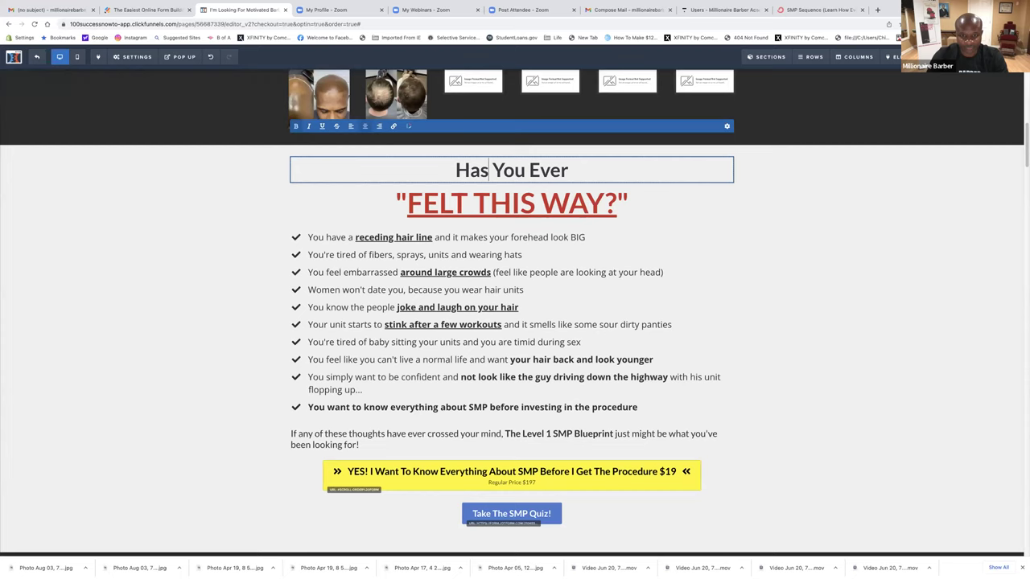
key(Right)
key(Right)
key(Right)
key(Right)
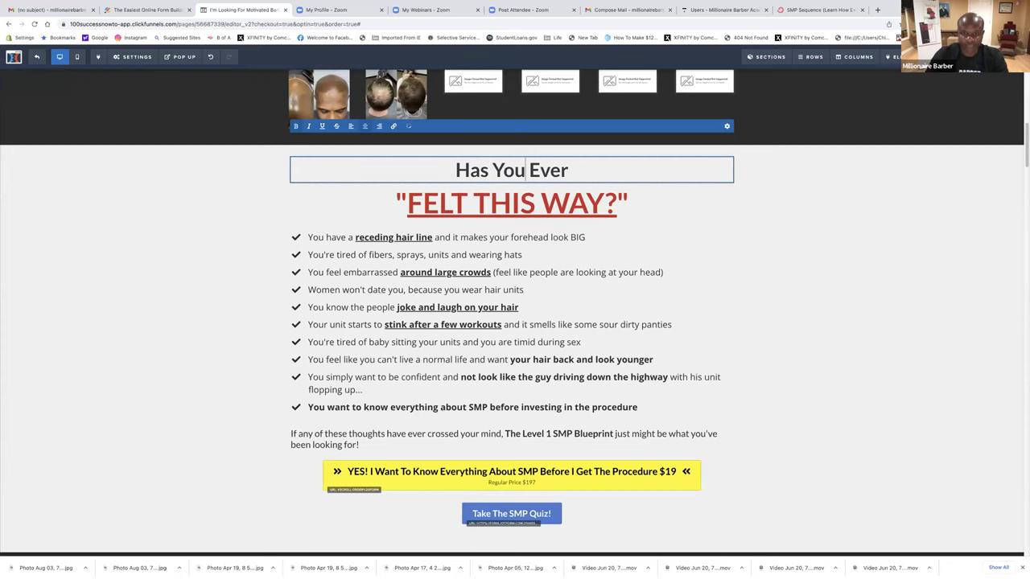
text(r Clients)
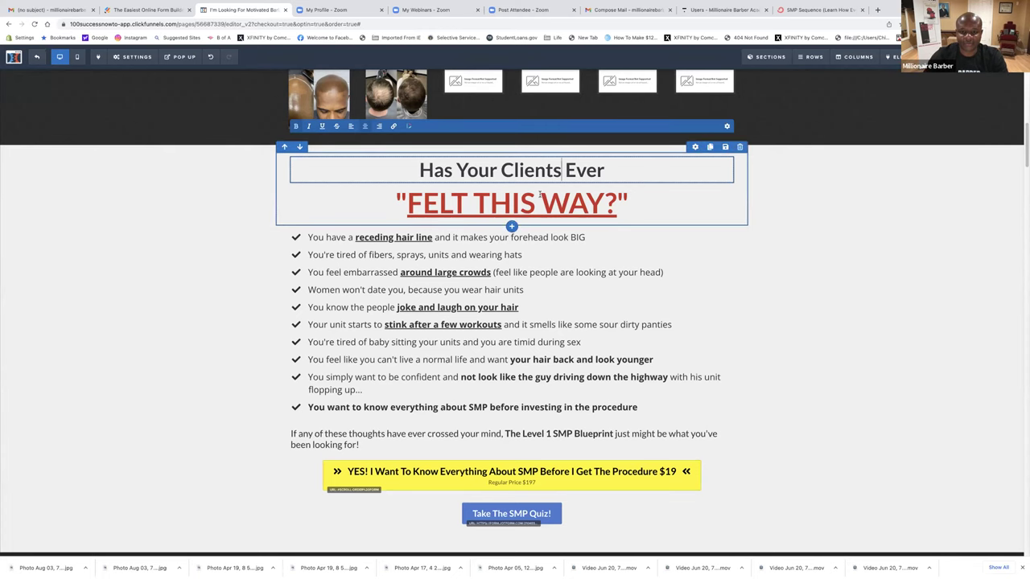
Review the "FELT THIS WAY?" bullet list and its call-to-action button against the yellow button below the video.
scroll(482, 213, down, 2)
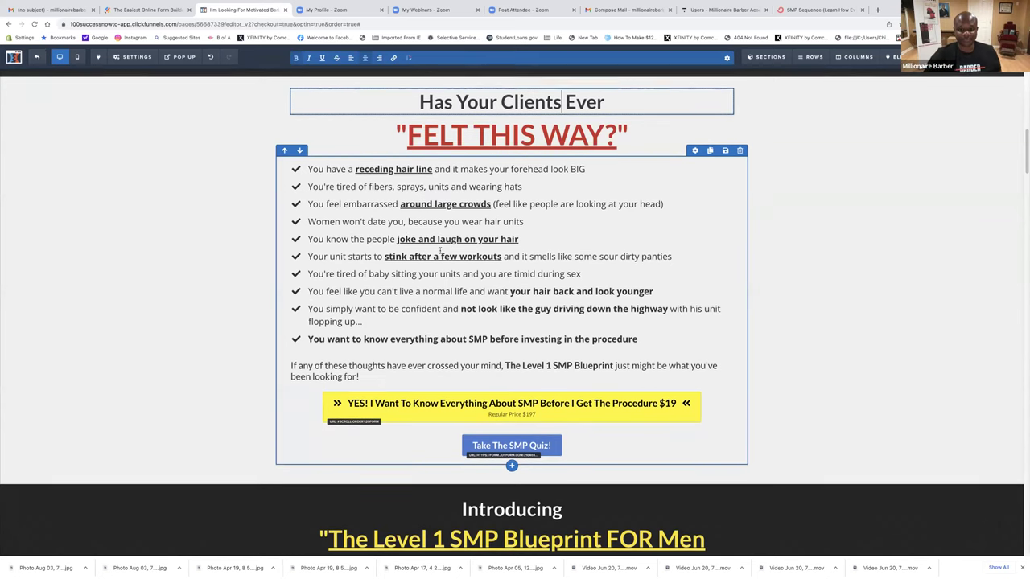
scroll(440, 252, down, 1)
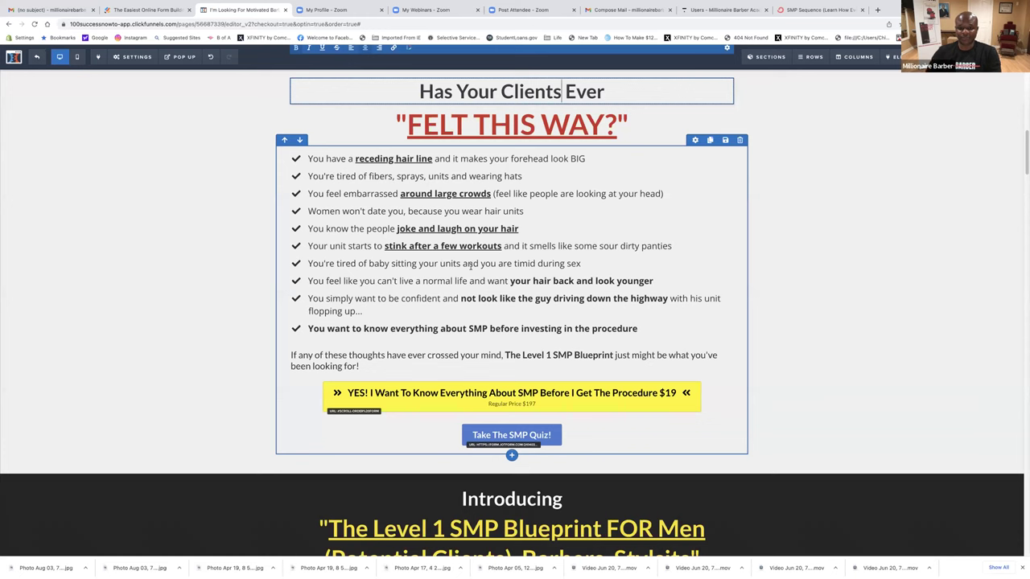
scroll(560, 293, down, 3)
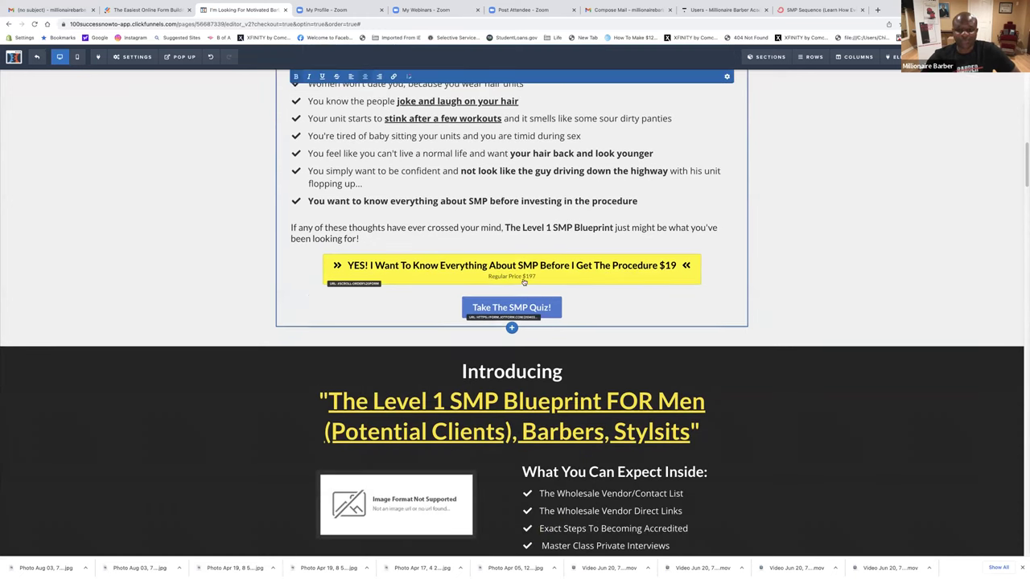
scroll(529, 295, up, 2)
scroll(448, 325, up, 6)
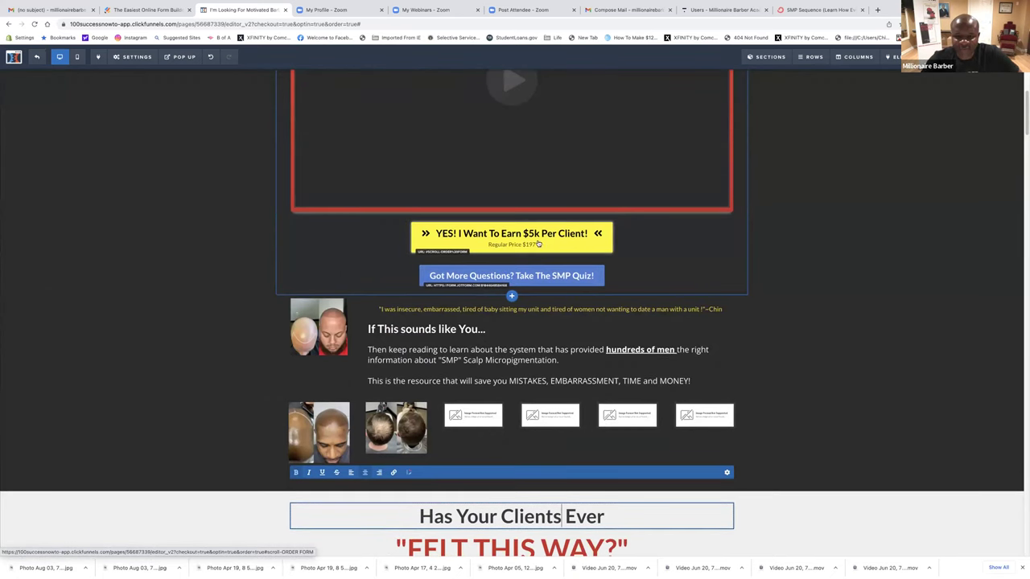
click(661, 243)
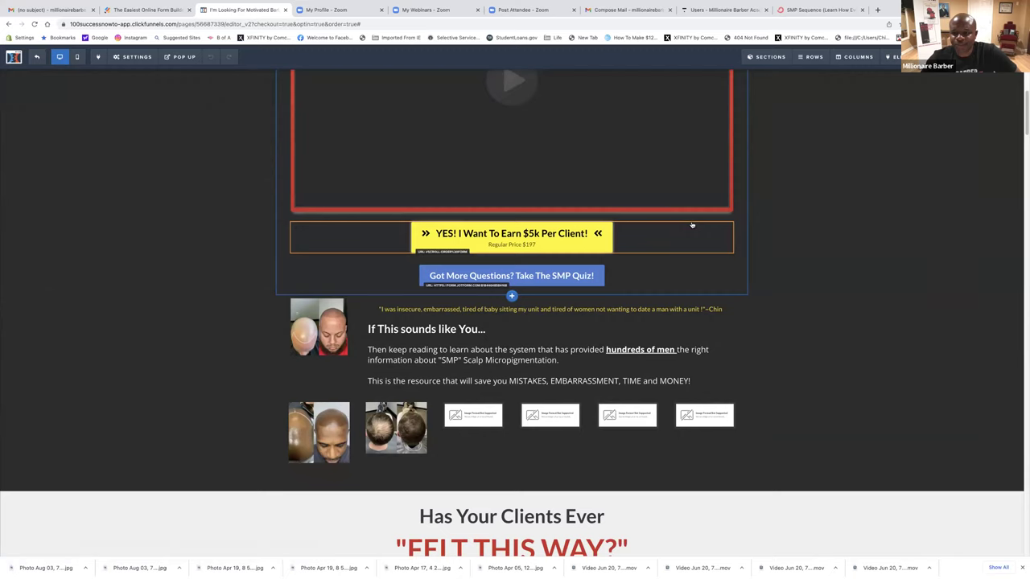
mouse_move(688, 228)
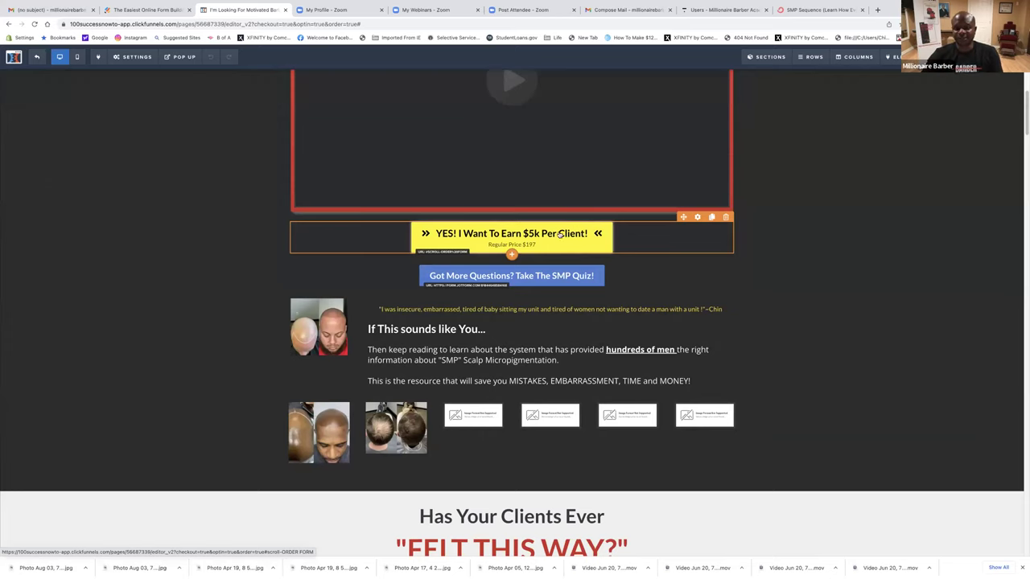
Change the sub text of the yellow "YES! I Want To Earn $5k Per Client!" button to "ONLY $1,997".
click(697, 222)
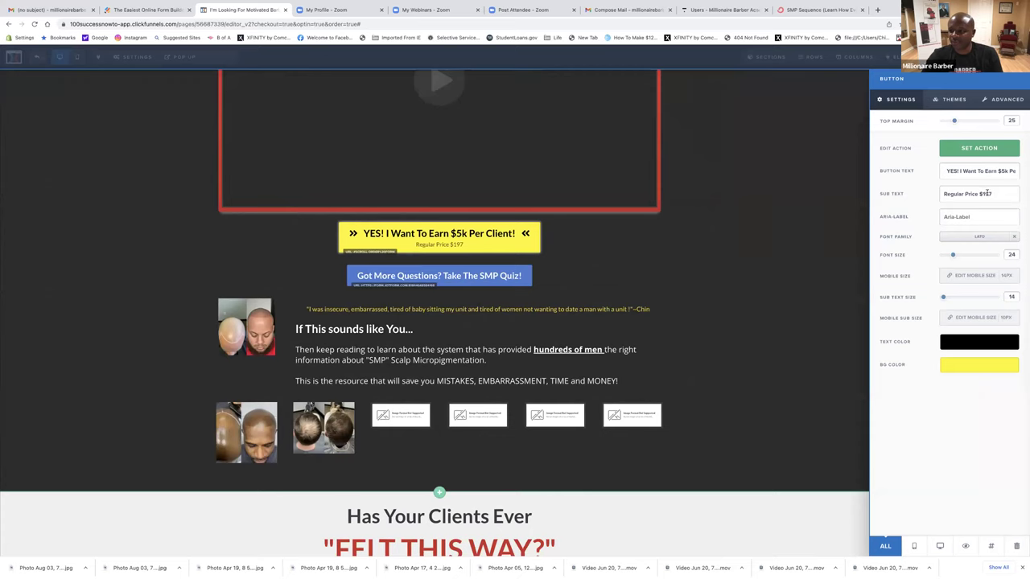
drag(977, 194, 945, 194)
text(ONLY)
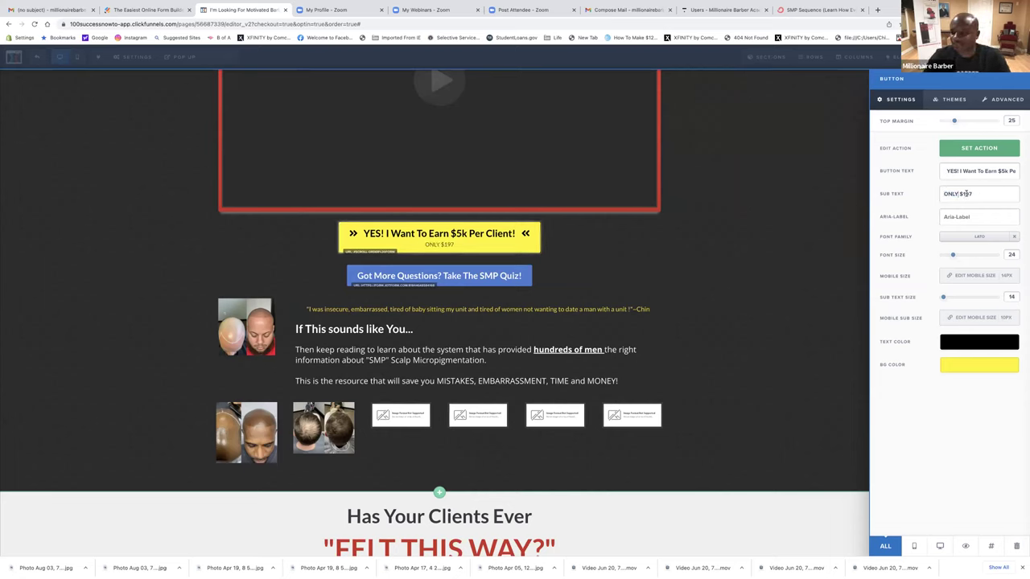
click(965, 194)
text(,)
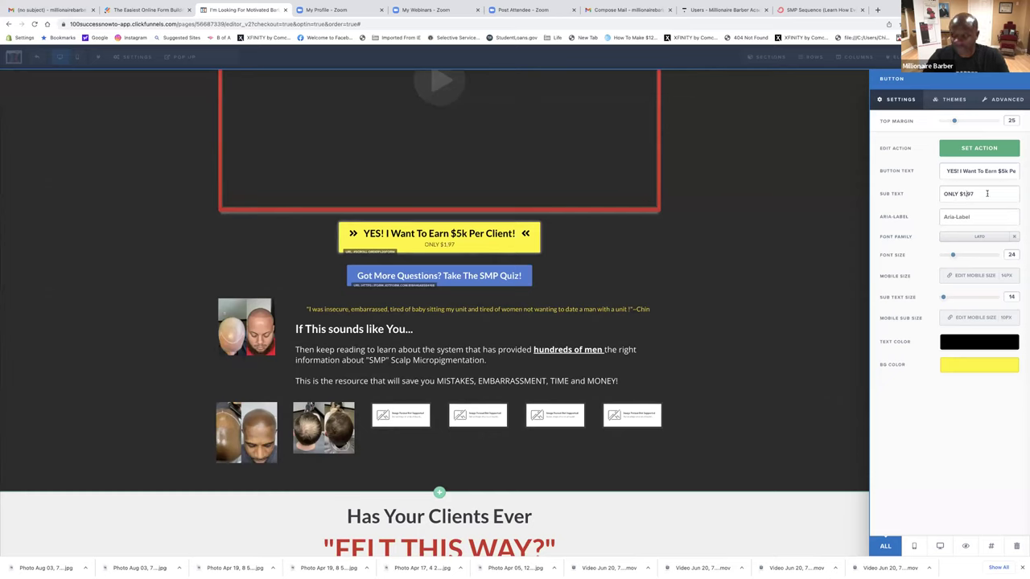
text(9)
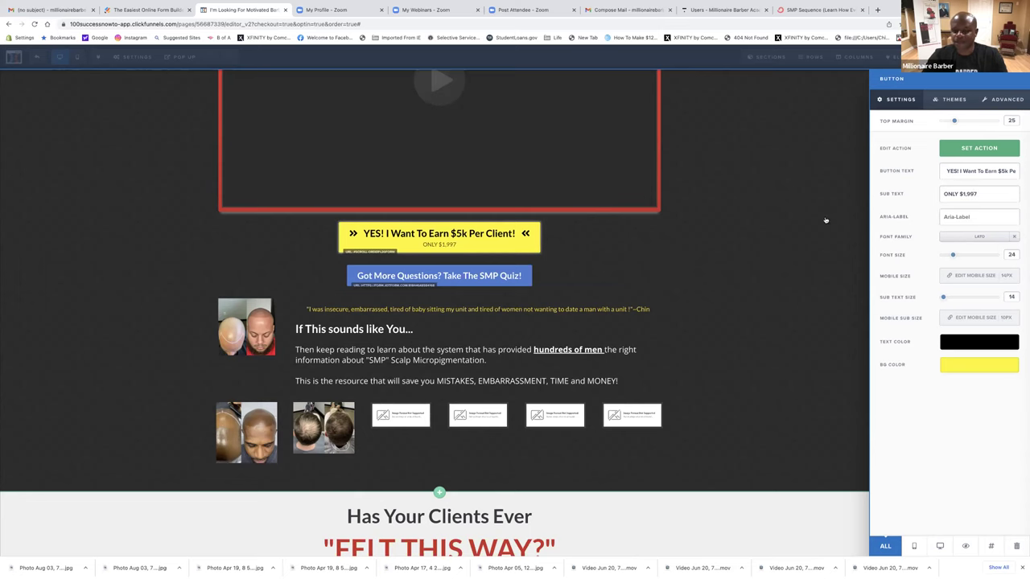
click(820, 227)
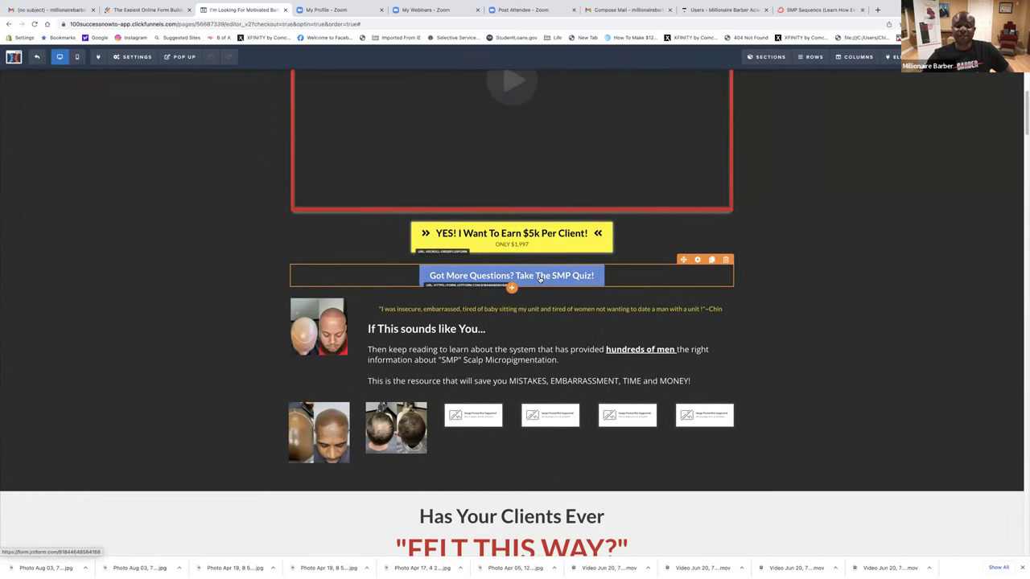
Review the remaining sales page sections, from the "FELT THIS WAY?" list through the blueprint contents, desk letter and "See For Yourself" images, for copy still aimed at clients.
scroll(539, 273, down, 1)
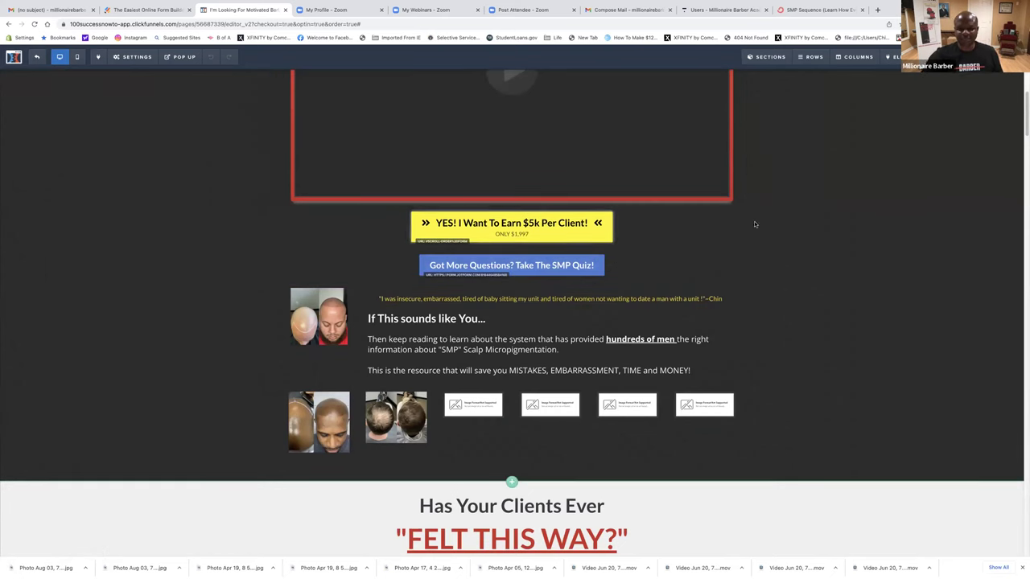
scroll(754, 223, down, 5)
scroll(746, 229, down, 6)
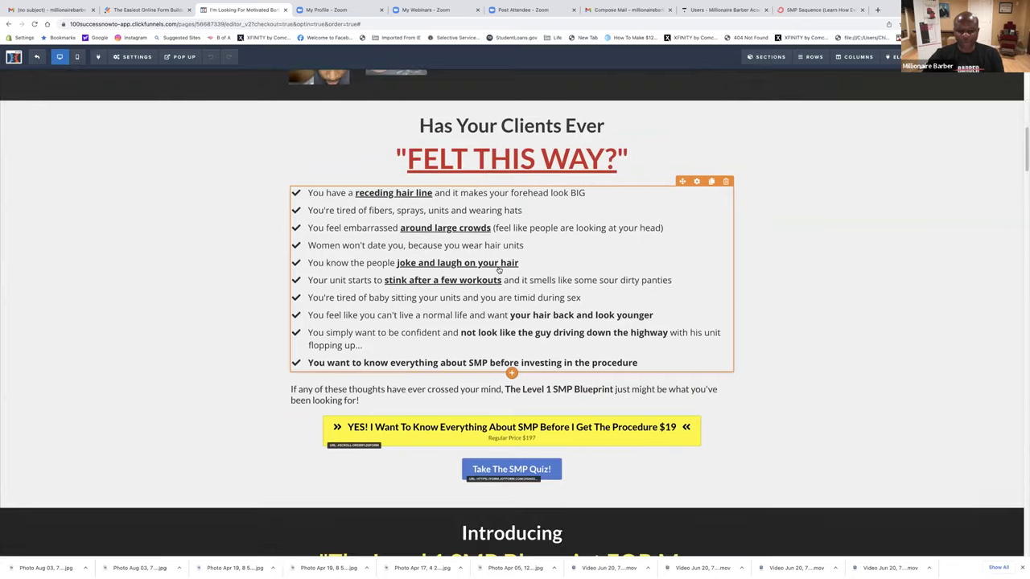
scroll(499, 271, down, 6)
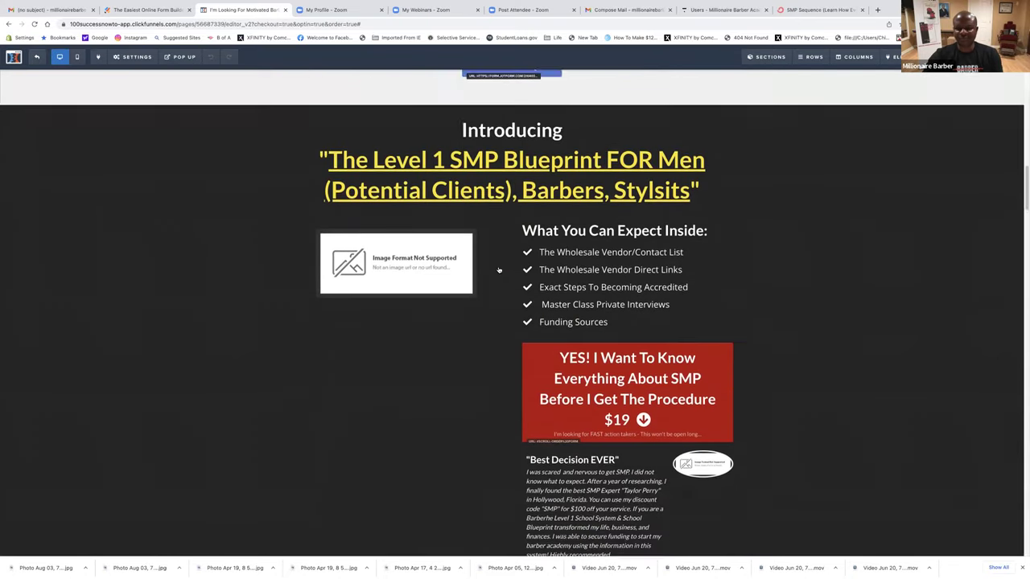
scroll(556, 267, down, 7)
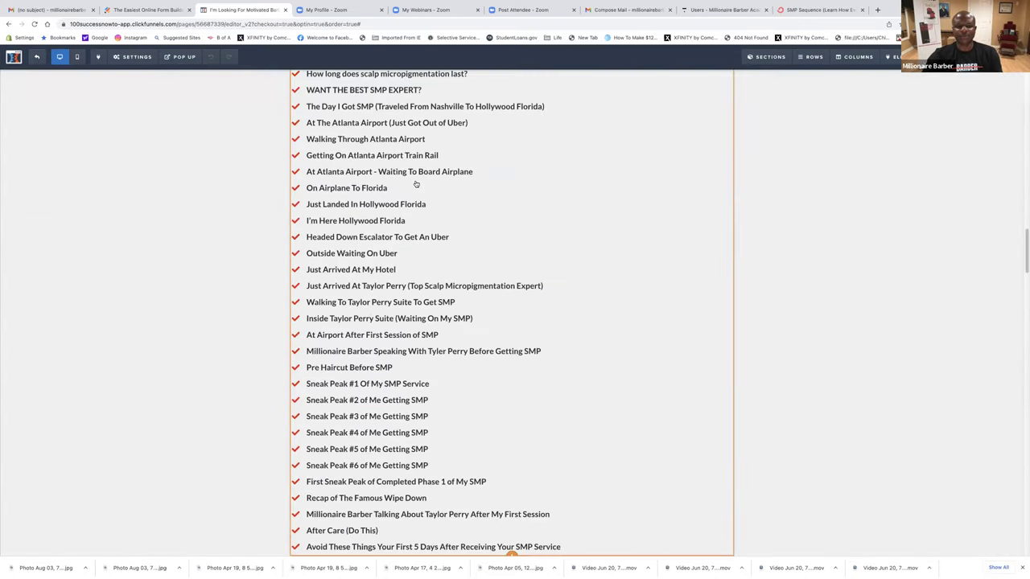
scroll(461, 188, up, 2)
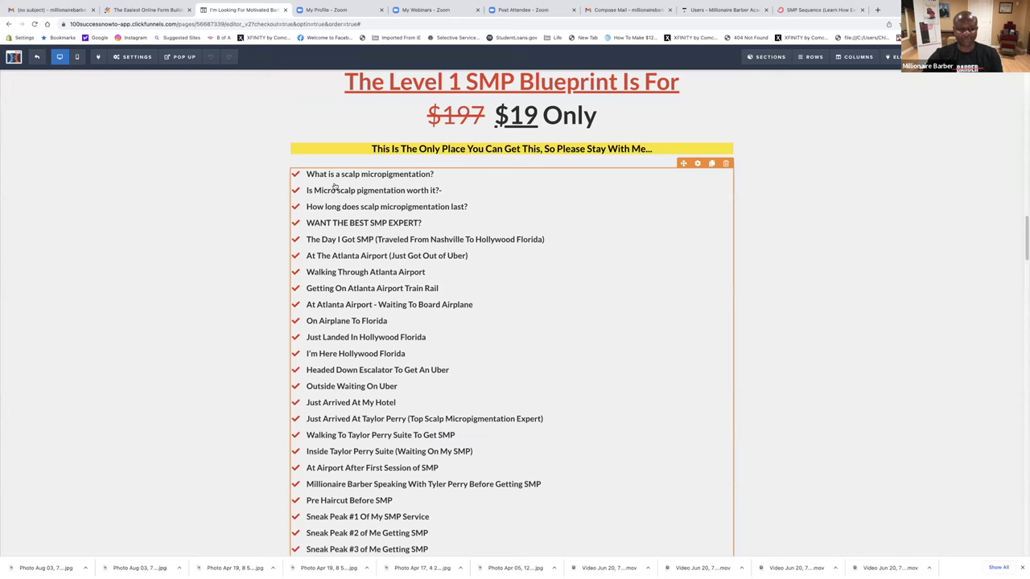
scroll(354, 191, down, 1)
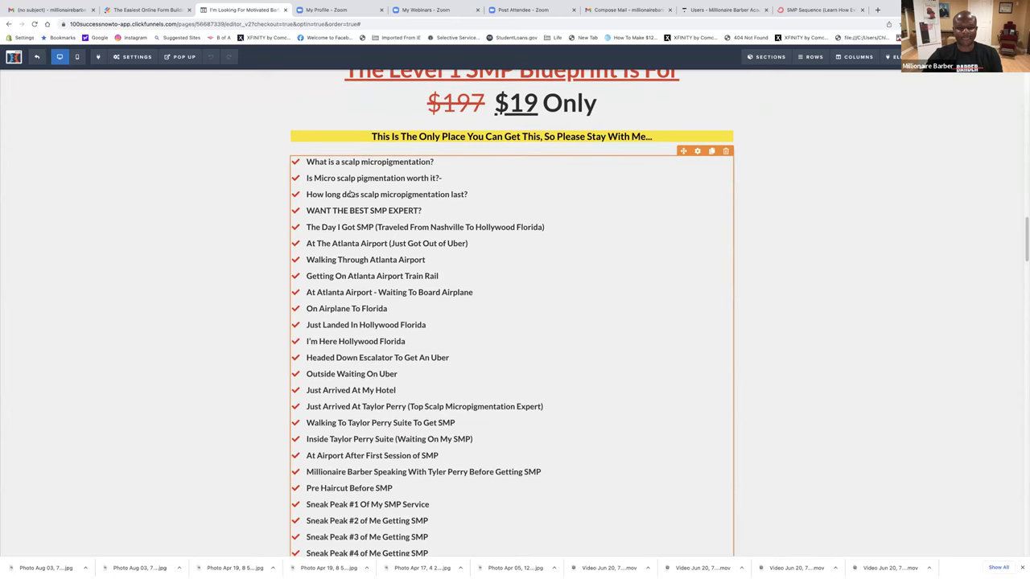
scroll(351, 193, down, 1)
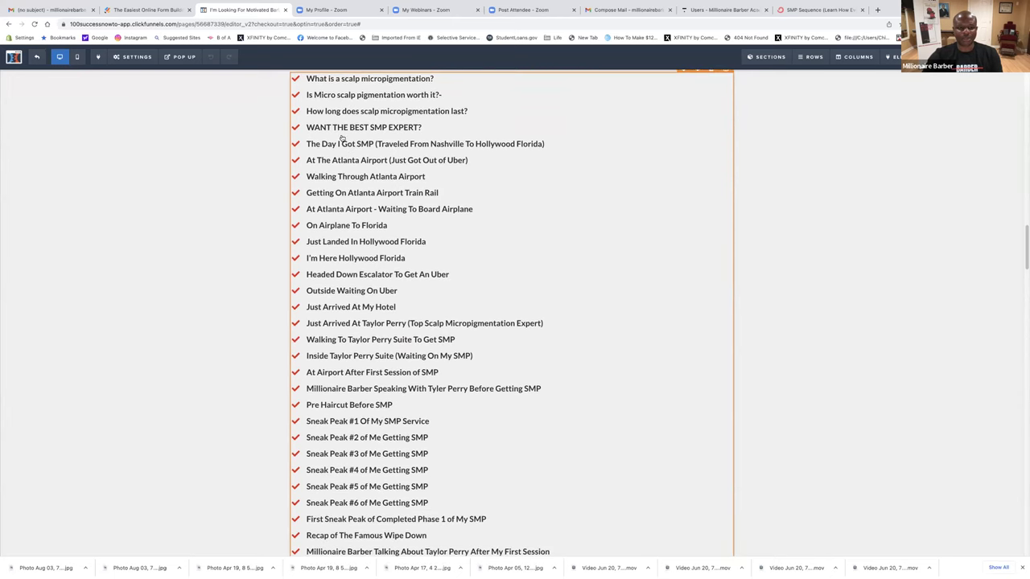
scroll(331, 419, down, 5)
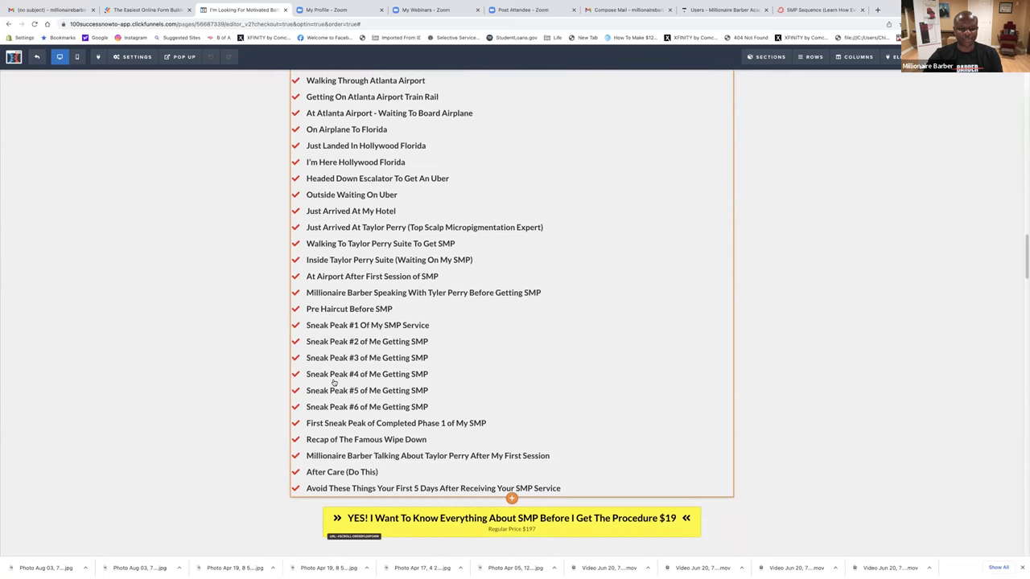
scroll(367, 274, down, 9)
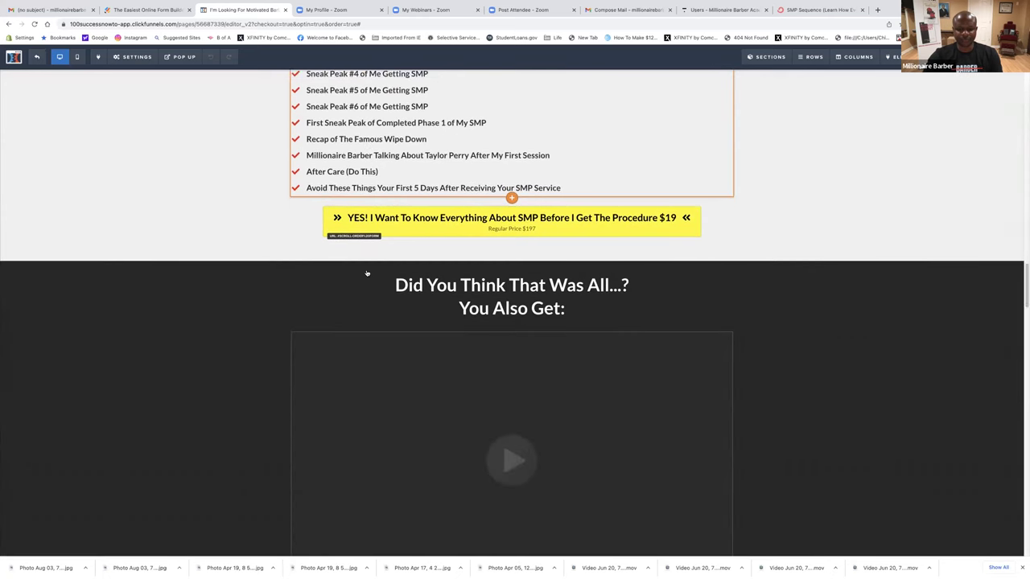
scroll(531, 212, down, 5)
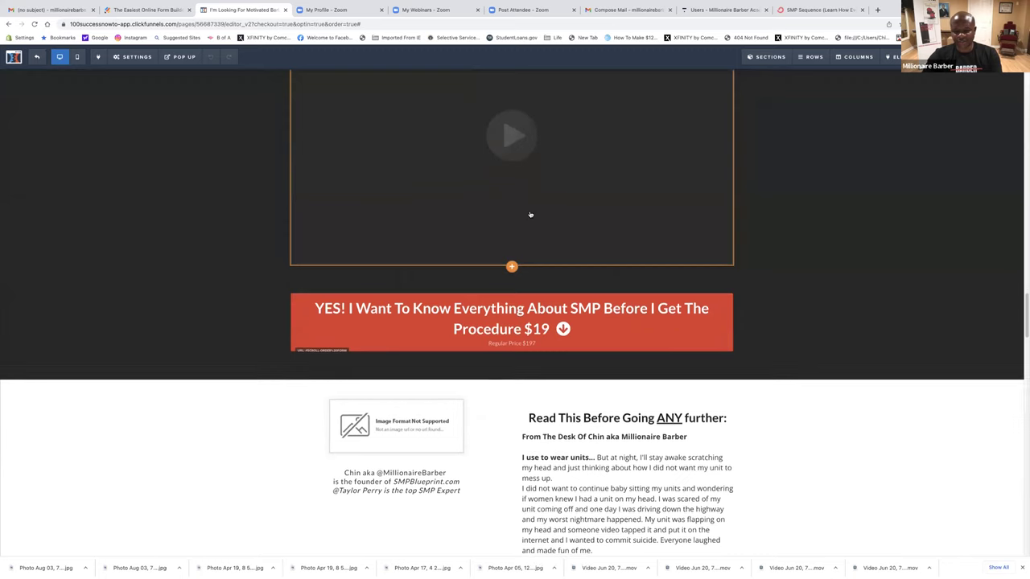
scroll(530, 259, down, 6)
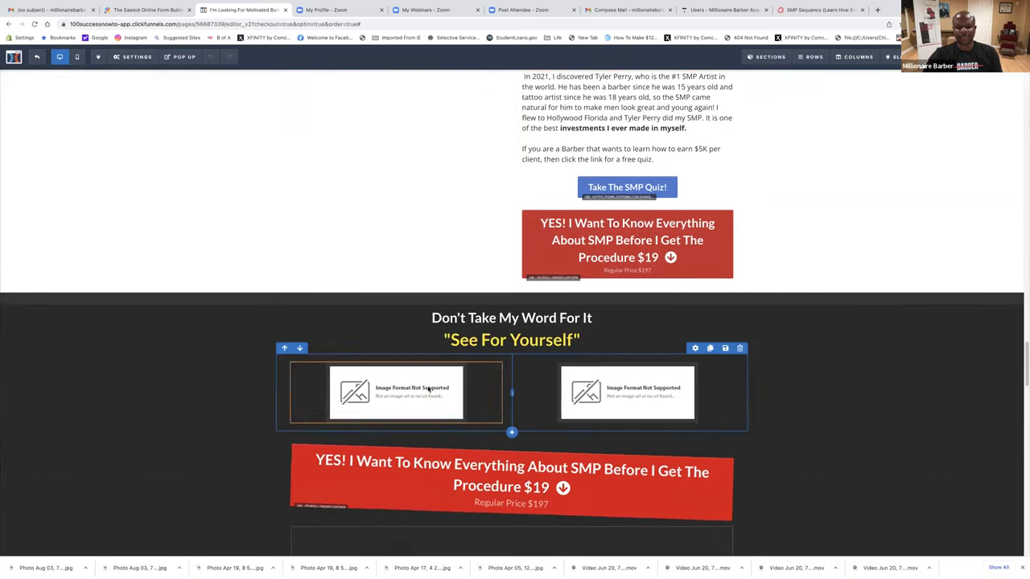
scroll(439, 368, up, 20)
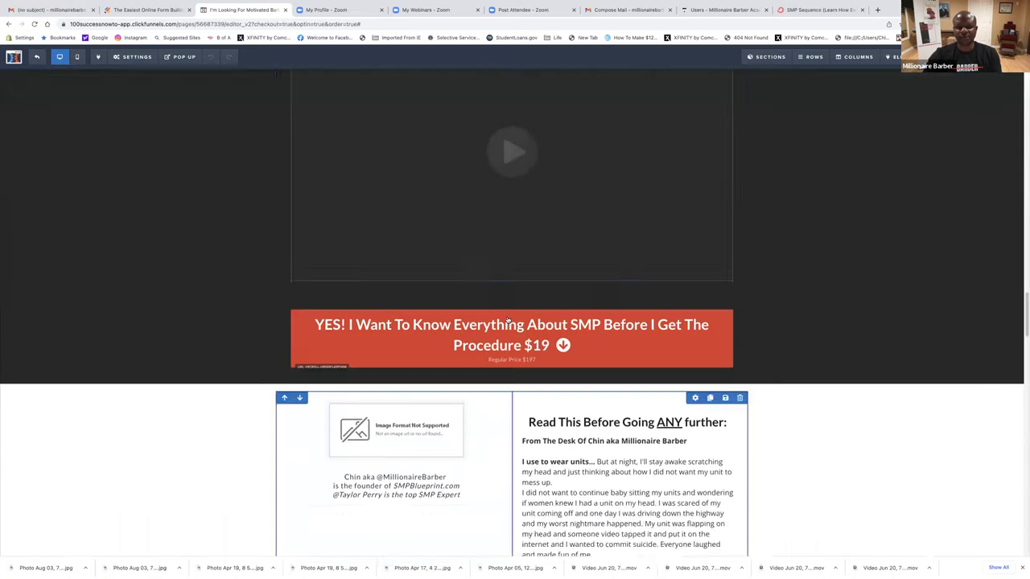
scroll(454, 151, up, 6)
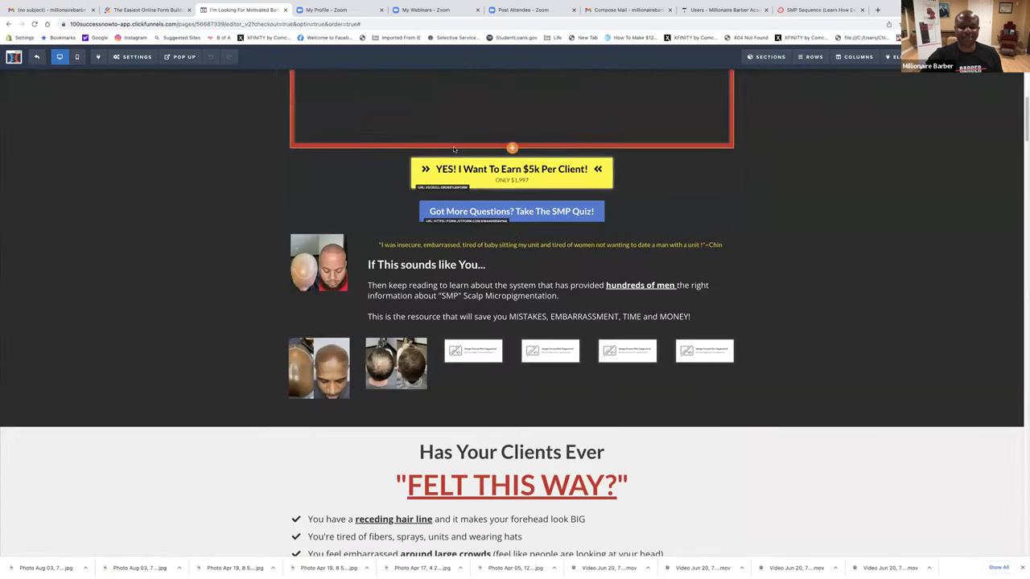